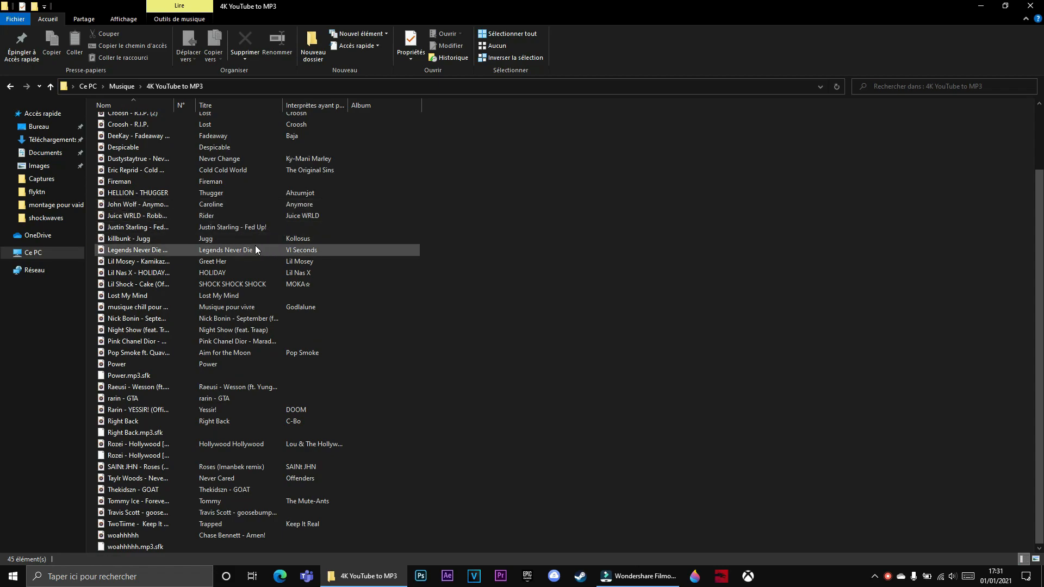
Import the killbunk - Jugg song from the 4K YouTube to MP3 folder into Filmora and place it at the start of audio track 2
scroll(215, 400, up, 3)
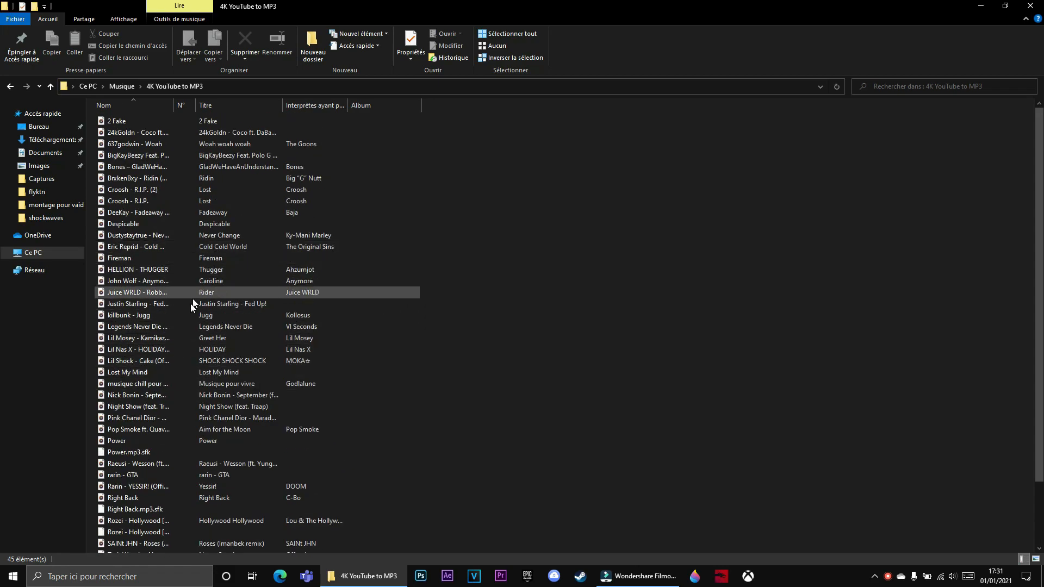
click(181, 316)
drag(638, 581, 266, 273)
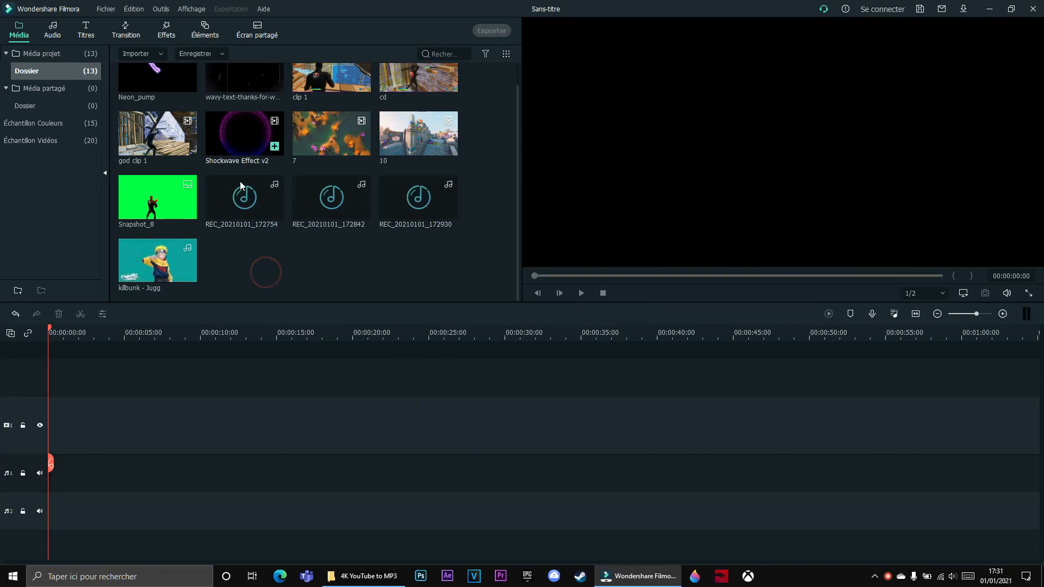
drag(138, 276, 4, 501)
drag(49, 463, 2, 478)
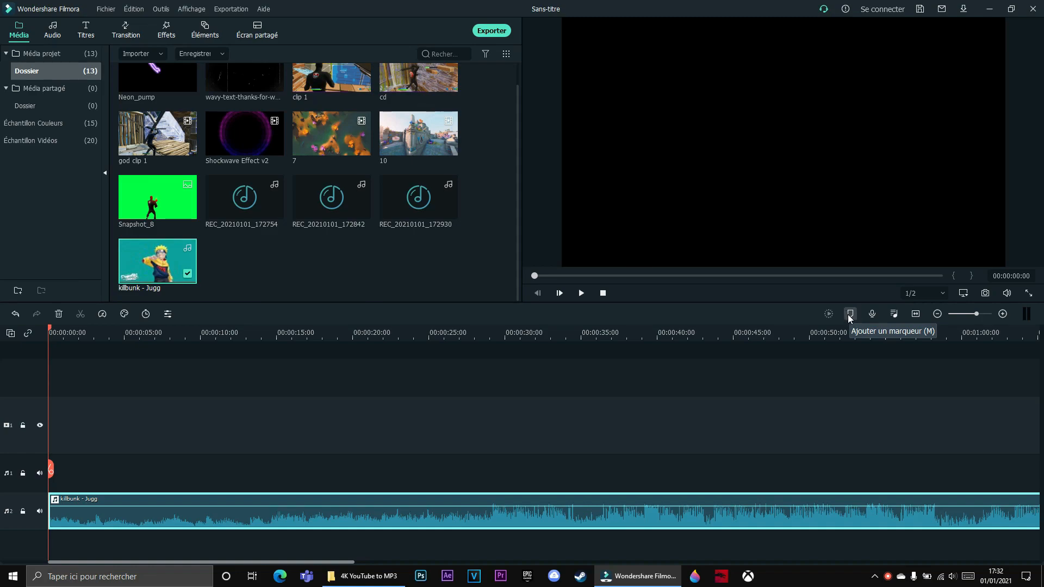
Play the song and add three markers on its drops, at about 29, 33 and 36 seconds
mouse_move(47, 466)
mouse_down()
mouse_move(101, 471)
mouse_move(32, 458)
mouse_up()
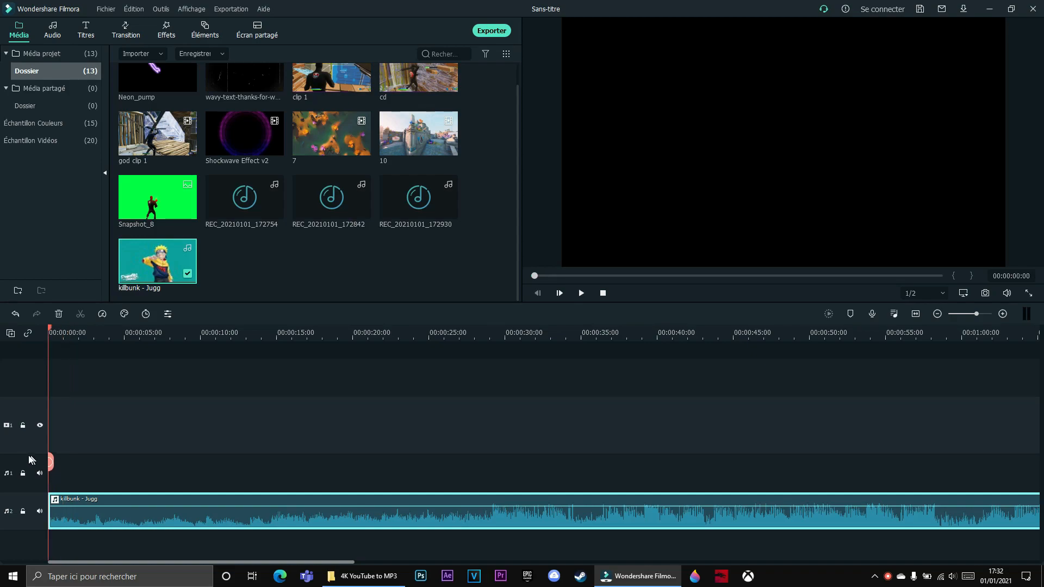
key(space)
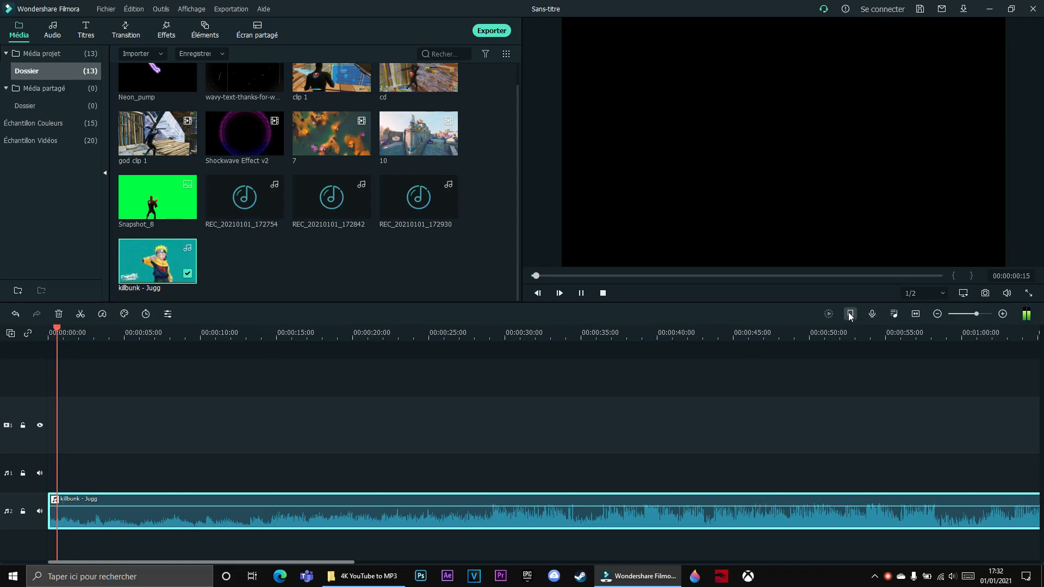
click(304, 331)
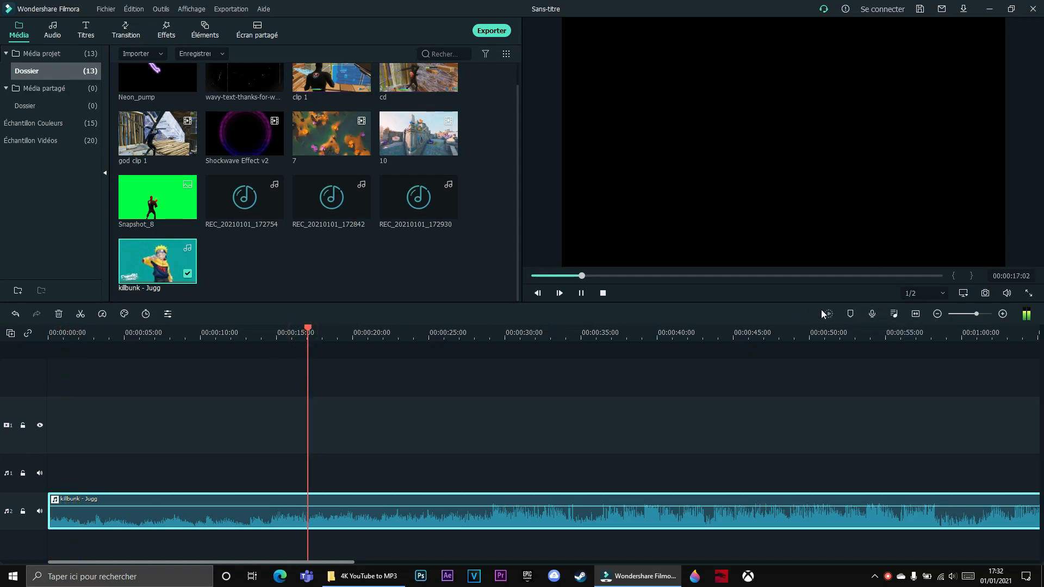
click(402, 330)
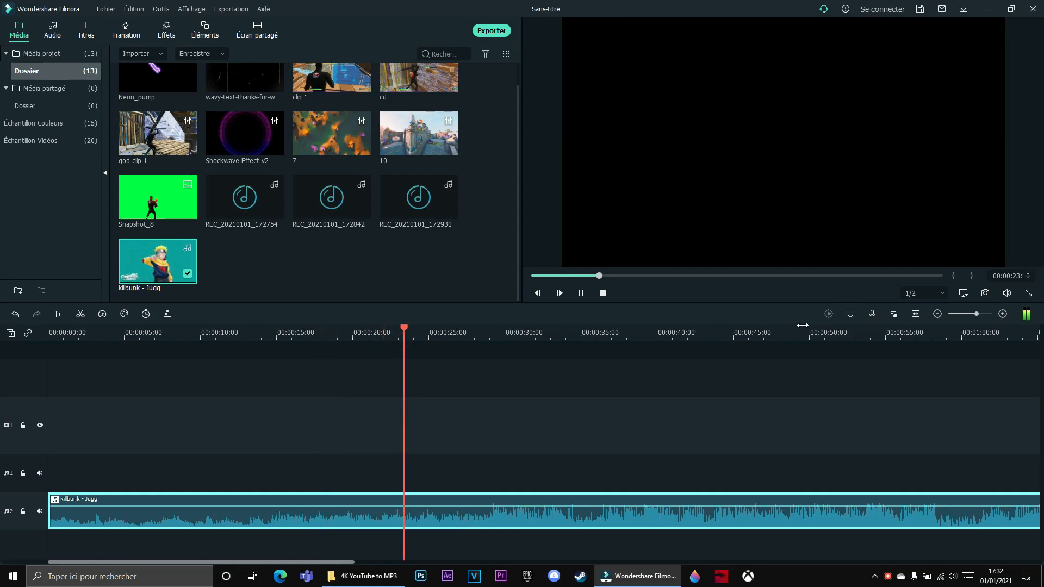
click(850, 314)
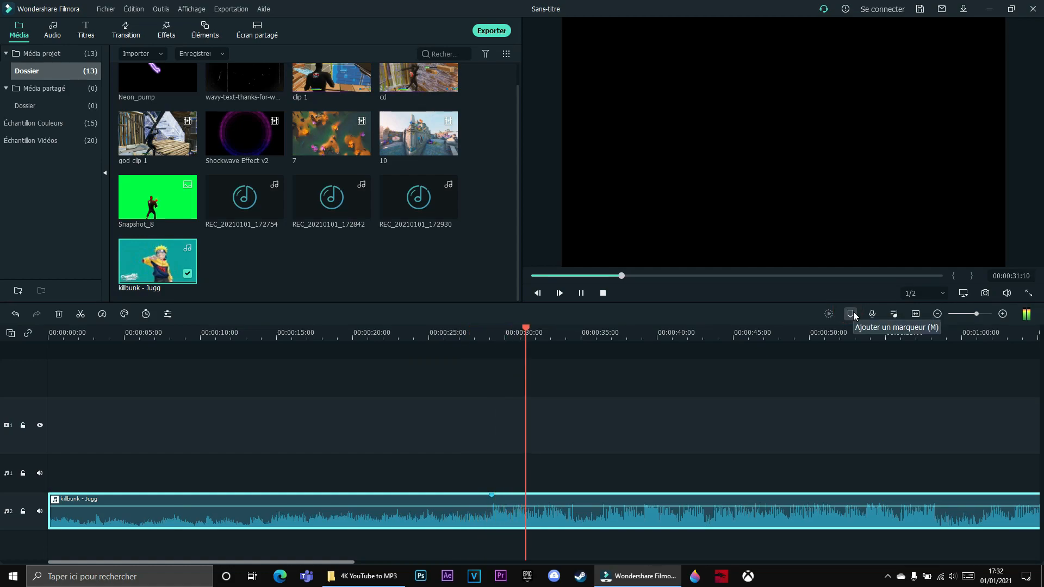
click(852, 313)
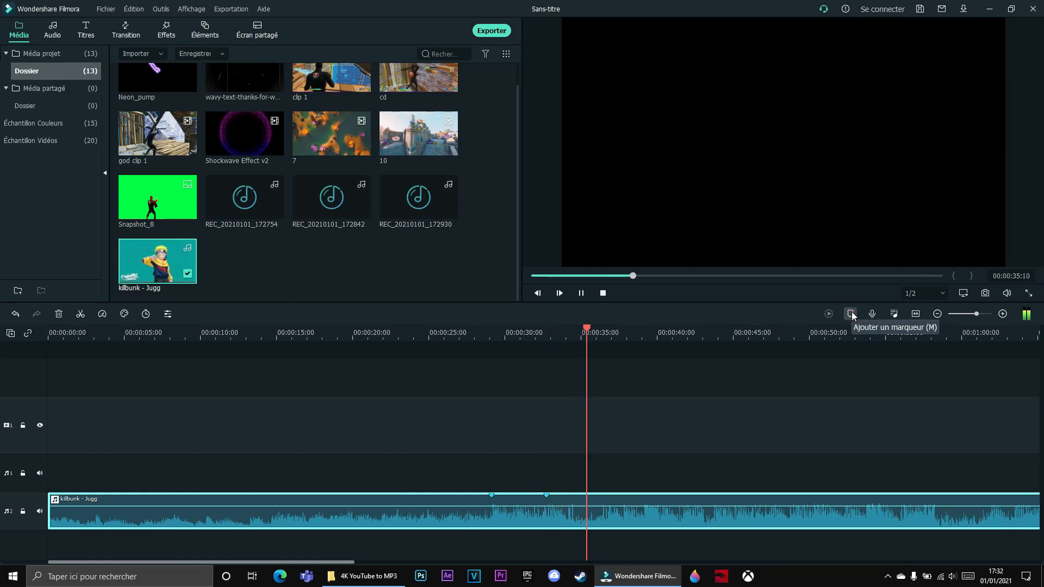
click(852, 314)
click(605, 423)
Place clip 10 at the start of video track 1 and match the project settings to the media at 1920 x 1080 60fps
drag(616, 455, 552, 456)
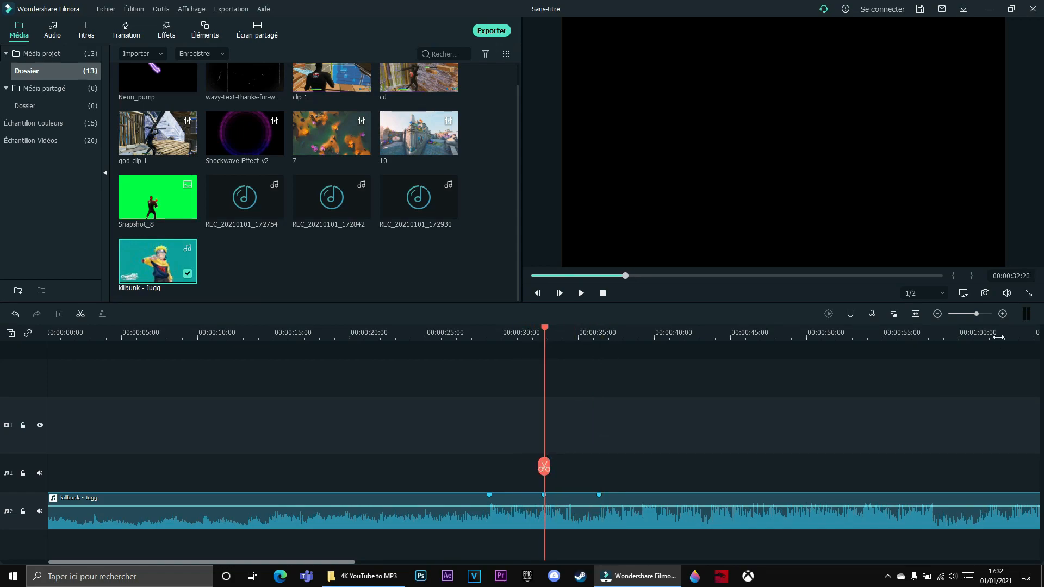
click(976, 314)
drag(548, 466, 0, 223)
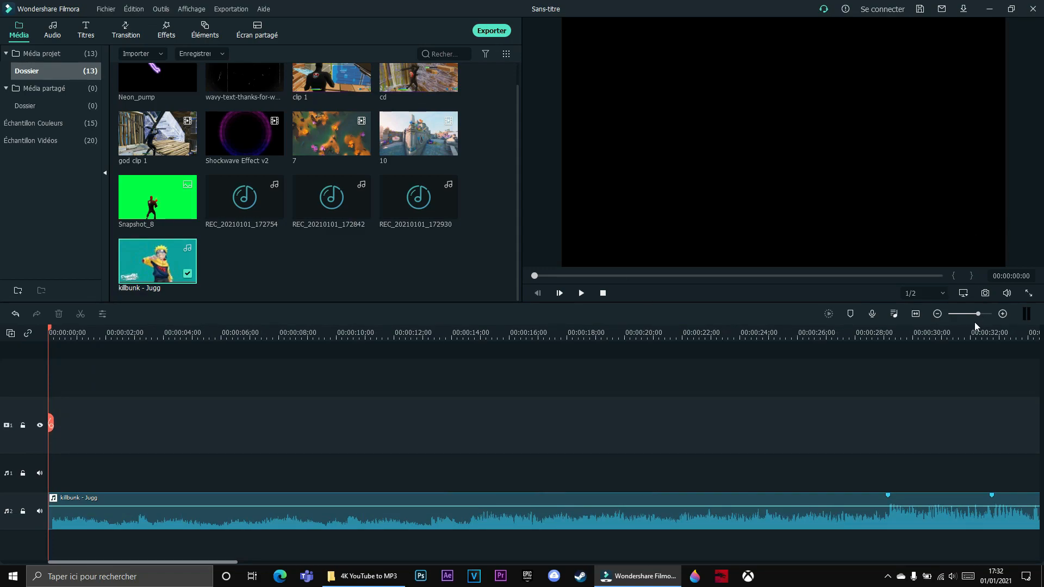
drag(978, 315, 974, 316)
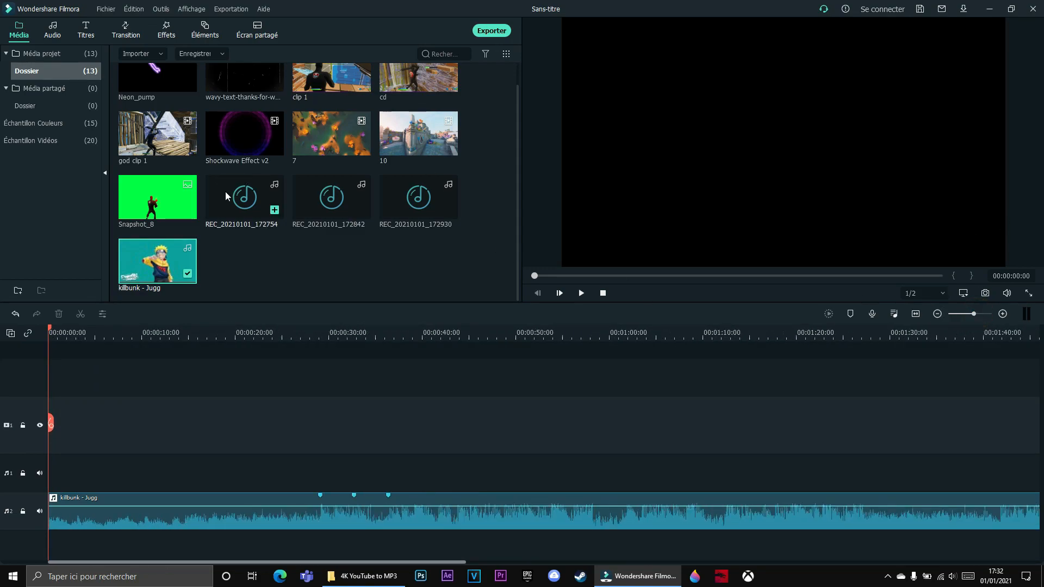
scroll(253, 186, up, 1)
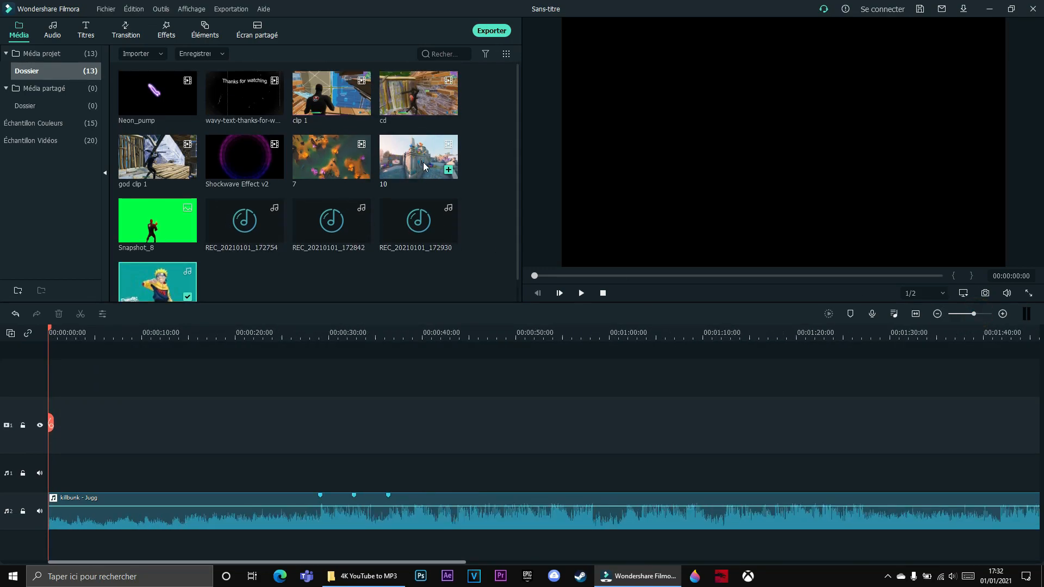
drag(420, 169, 16, 431)
drag(8, 486, 10, 487)
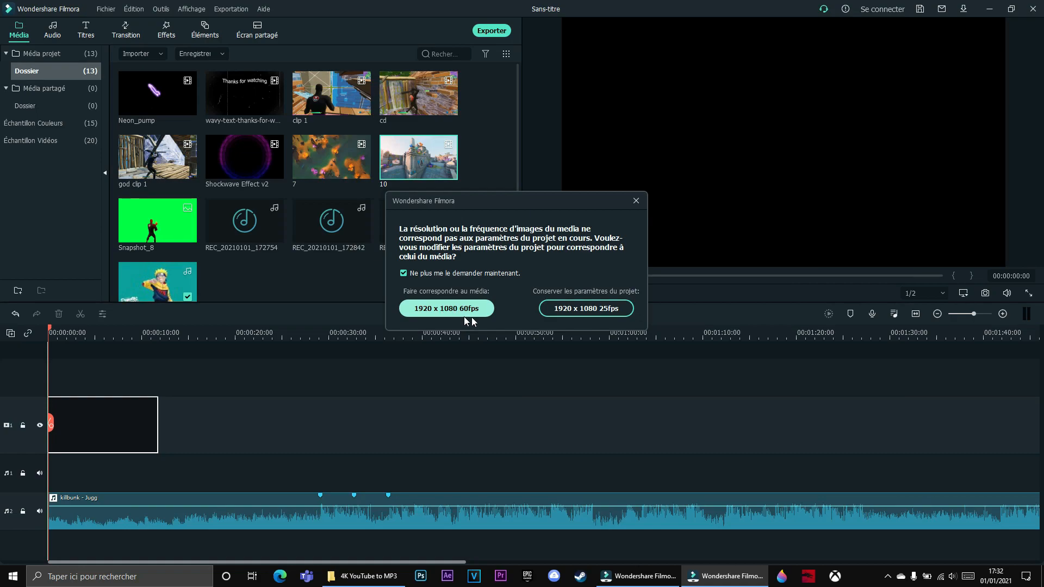
click(447, 310)
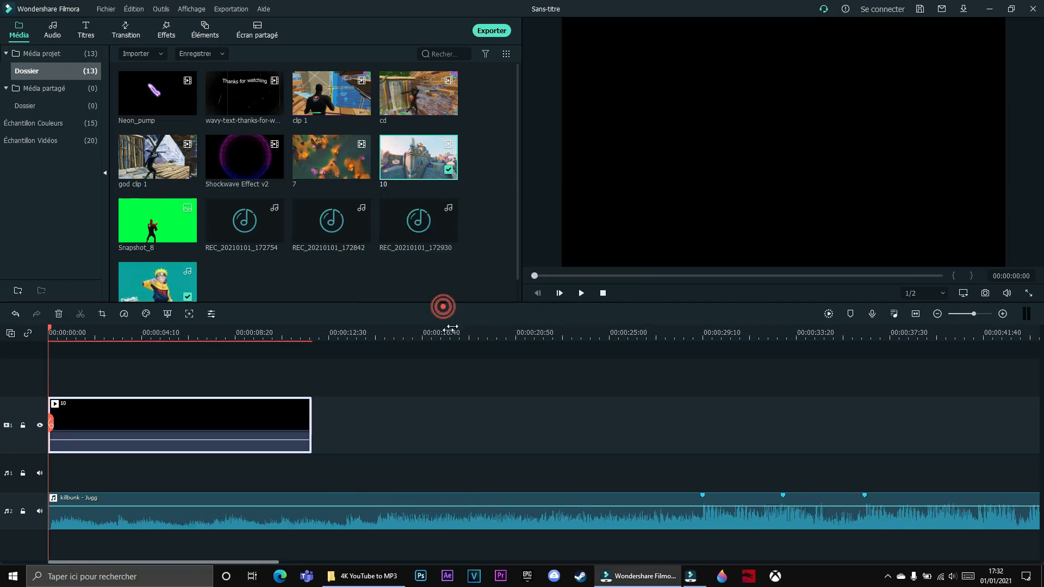
Move the song to audio track 1 and append clip 7 directly after clip 10
drag(126, 498, 159, 465)
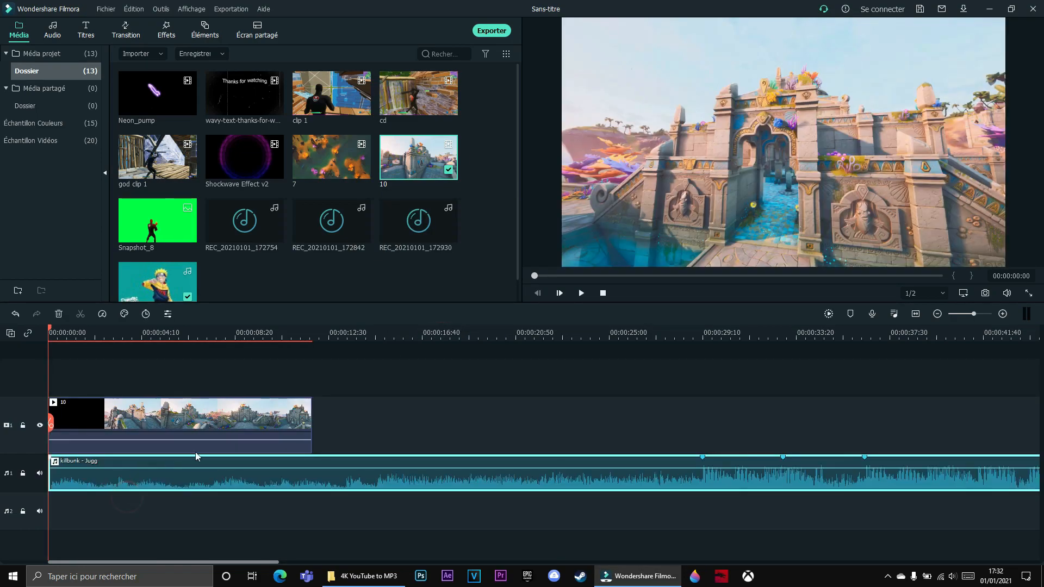
drag(315, 179, 319, 415)
Trim the end of clip 10 to a length of about 7 seconds, keeping clip 7 attached
drag(385, 334, 281, 365)
click(235, 413)
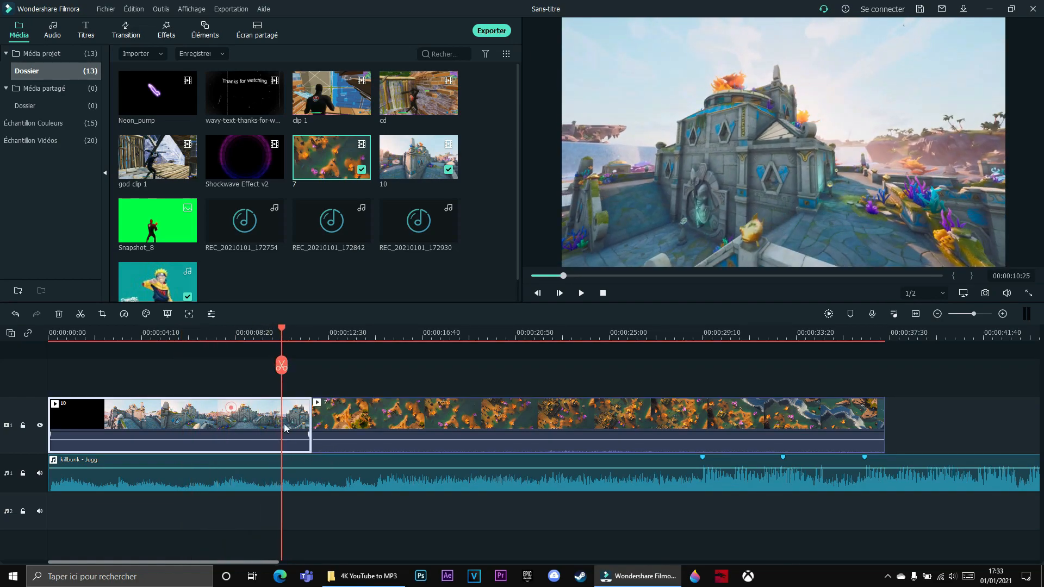
drag(316, 418, 206, 419)
Split clip 7 at about 11 seconds on the timeline and delete the part after the cut
click(278, 424)
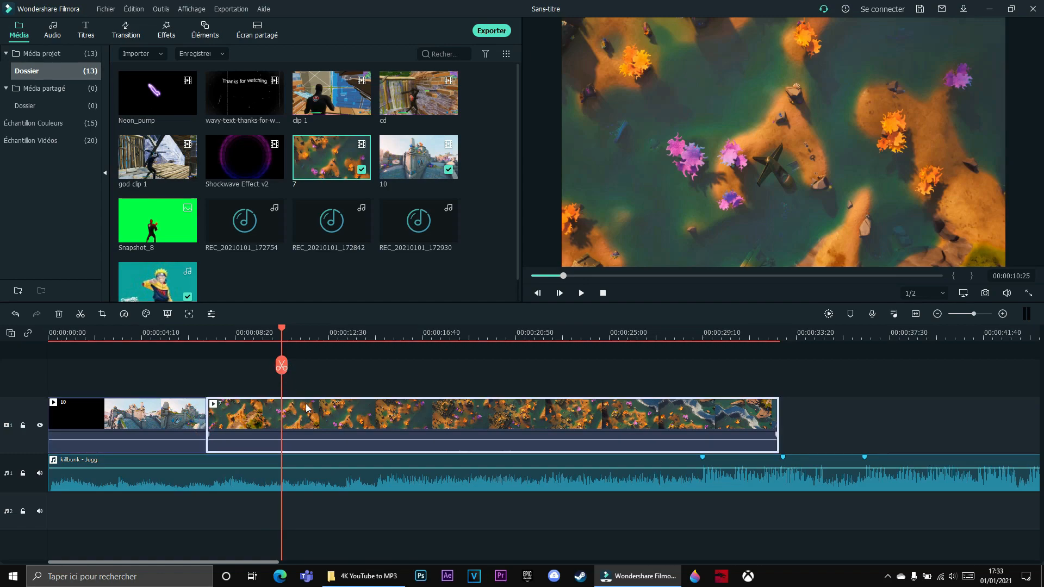
drag(282, 366, 80, 367)
click(294, 363)
click(334, 402)
key(Delete)
Move both video clips along the timeline so that clip 10 starts at about 14 seconds
drag(347, 406, 504, 426)
click(387, 352)
click(362, 362)
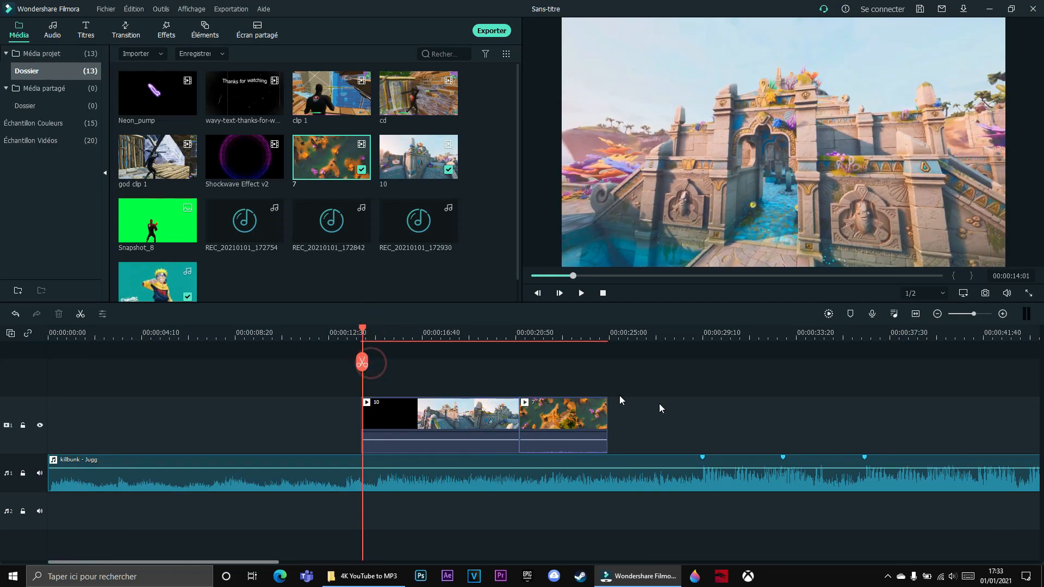
Apply the Dissoudre transition to the start of clip 10 and preview it
click(126, 30)
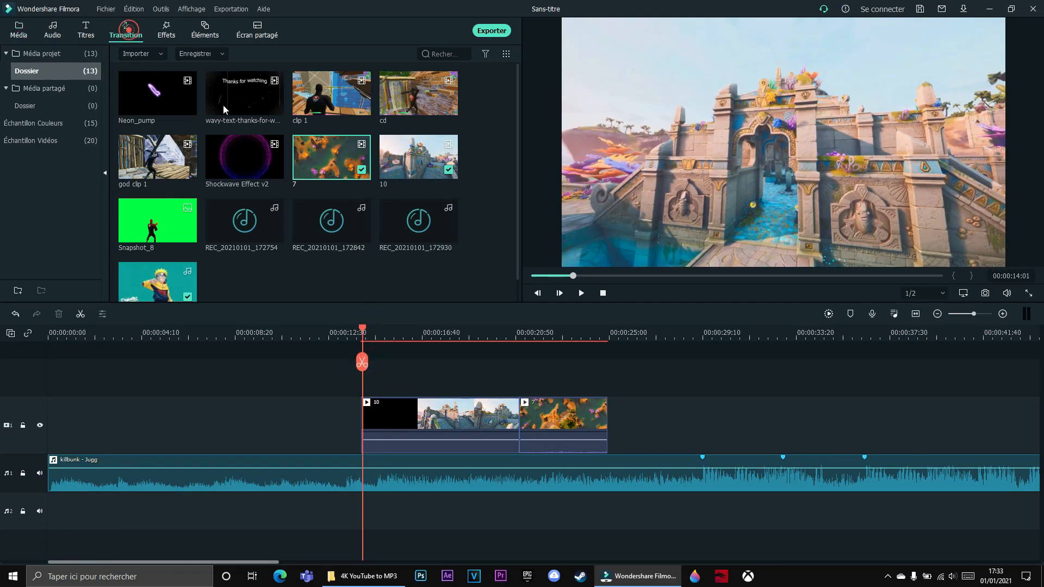
drag(157, 93, 424, 415)
key(space)
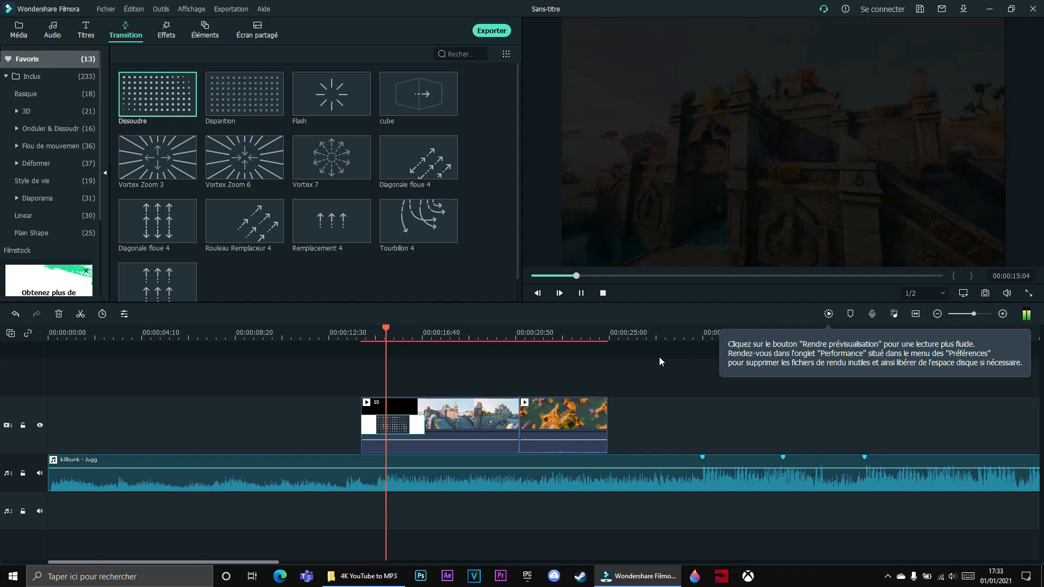
key(space)
drag(399, 364, 356, 364)
Shorten the Dissoudre transition to about 2 seconds and play it back
drag(423, 428, 409, 427)
key(space)
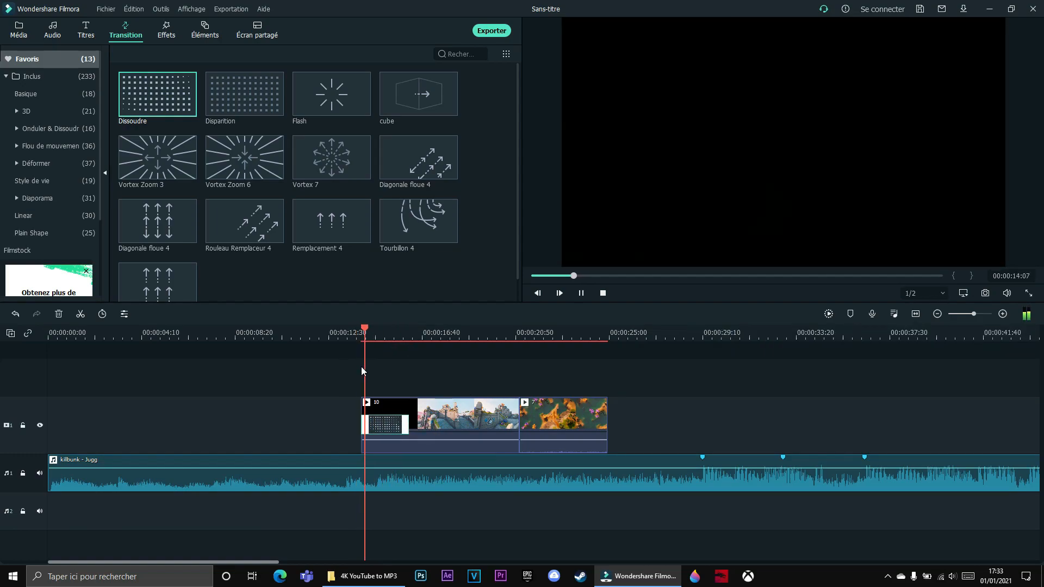
key(space)
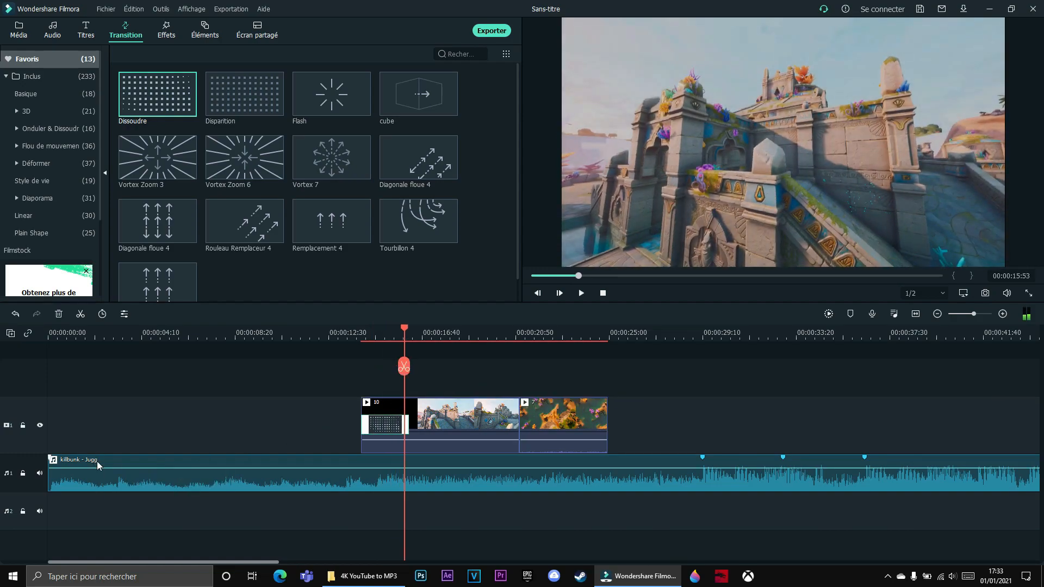
Trim the song's beginning up to the start of clip 10 and play the opening from the timeline start
click(68, 482)
drag(48, 477, 362, 477)
drag(402, 371, 23, 349)
key(space)
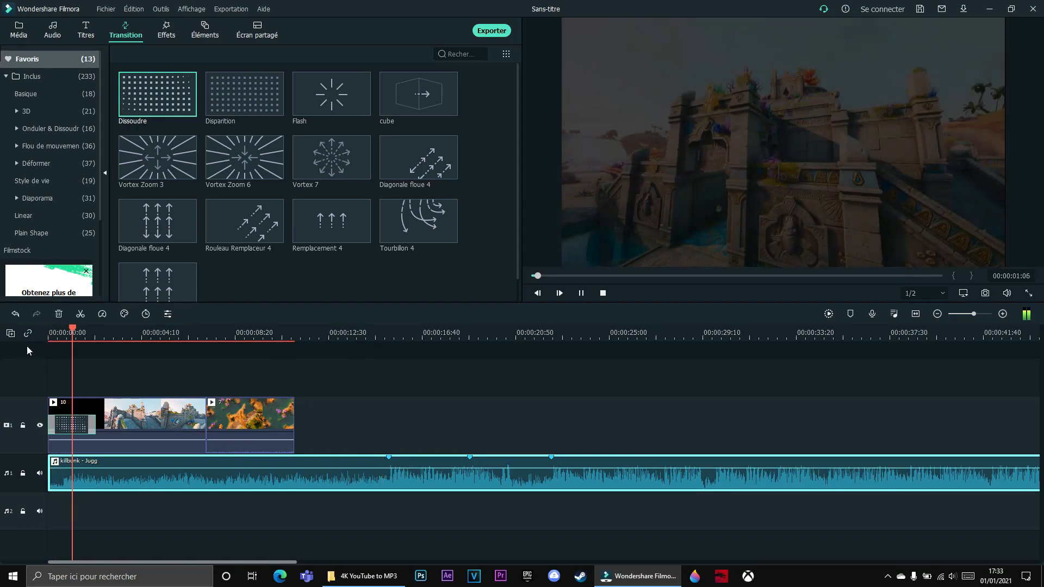
key(space)
Add a fade-in of about 2 seconds to the start of the song and preview it
drag(86, 353, 42, 356)
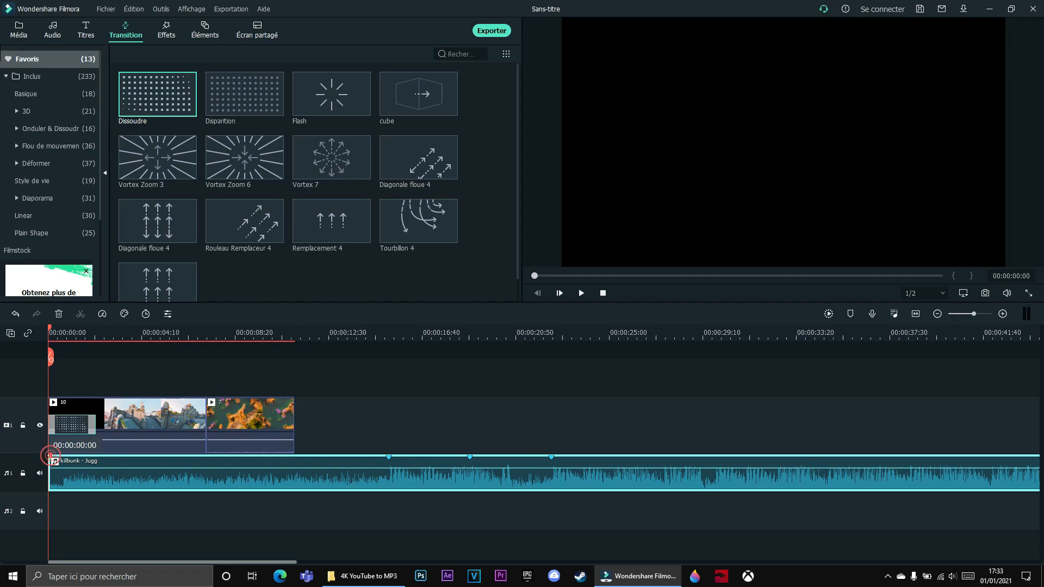
drag(57, 453, 90, 456)
key(space)
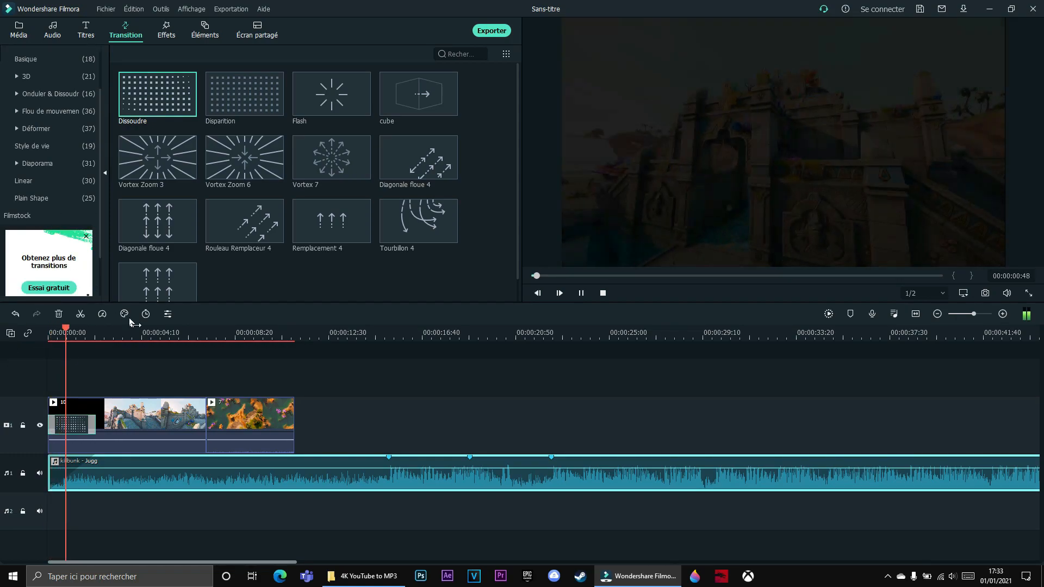
key(space)
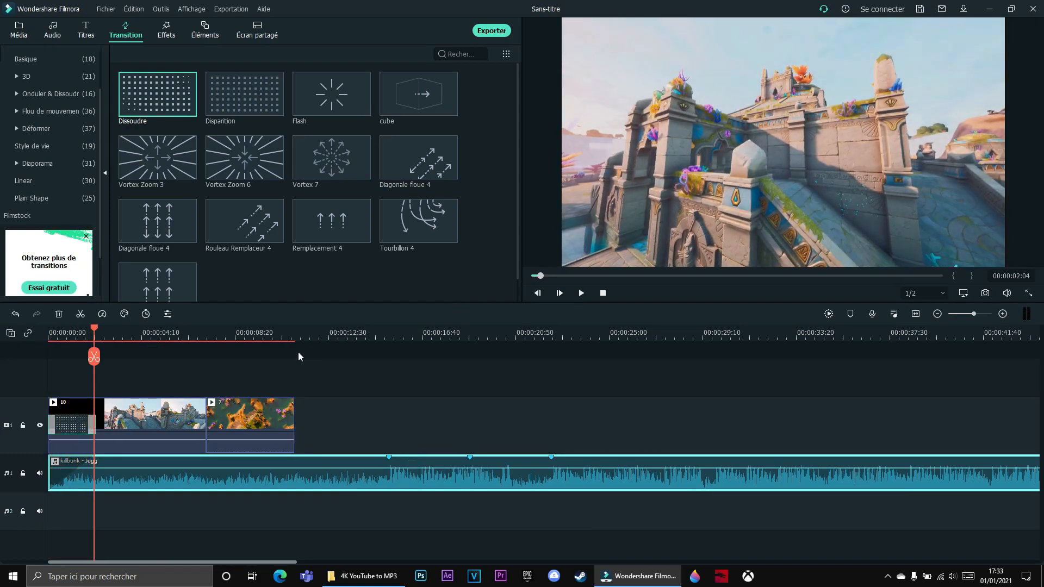
Add a Default Title above clip 10 from about 1 second and extend it to the end of that clip
click(12, 33)
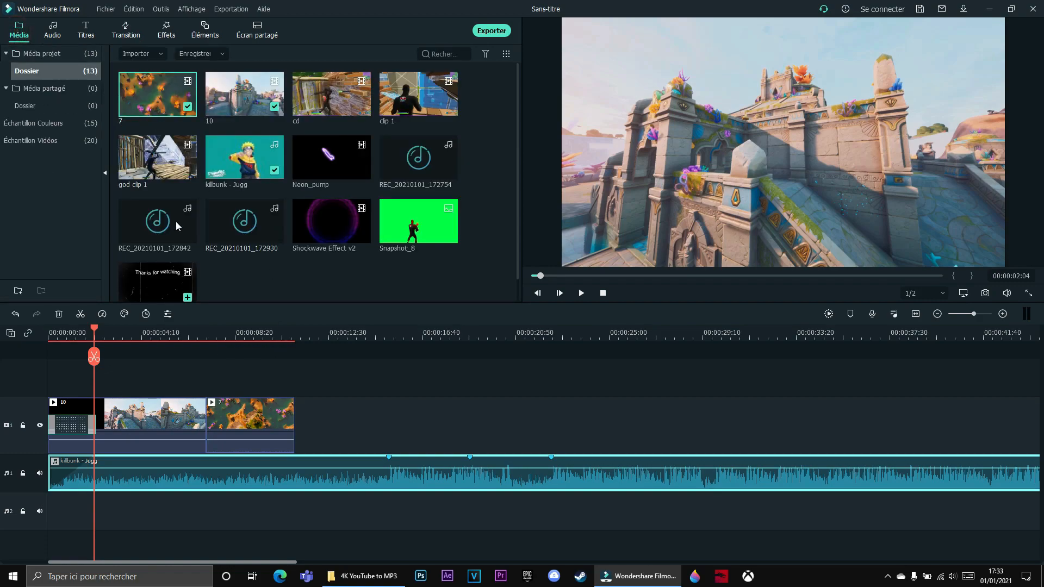
click(144, 40)
click(85, 30)
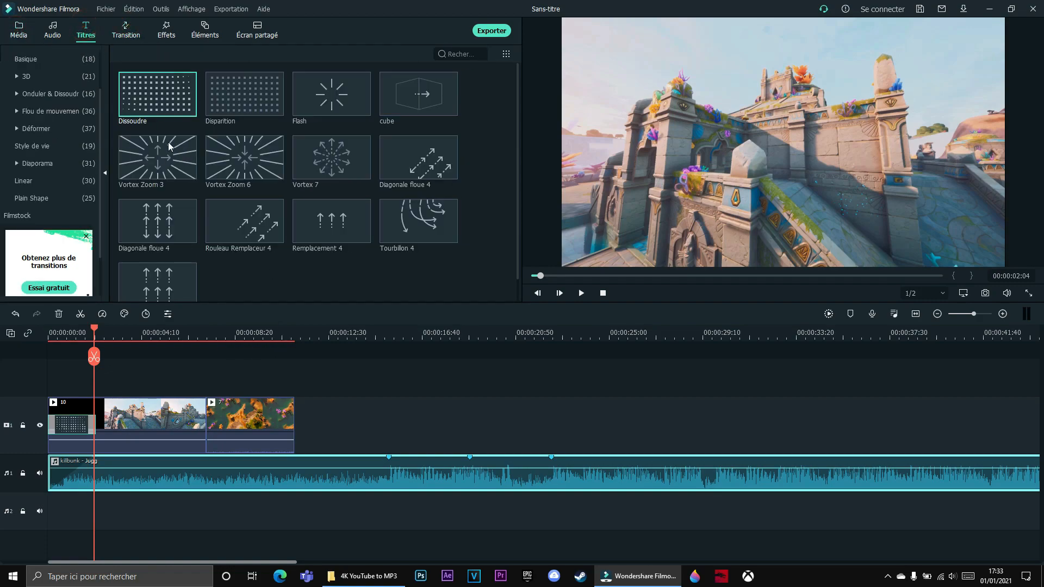
drag(124, 114, 40, 386)
drag(129, 401, 205, 399)
Open the title over clip 10 for editing and replace its text with Highlight#1
drag(199, 339, 133, 354)
right_click(187, 400)
click(240, 150)
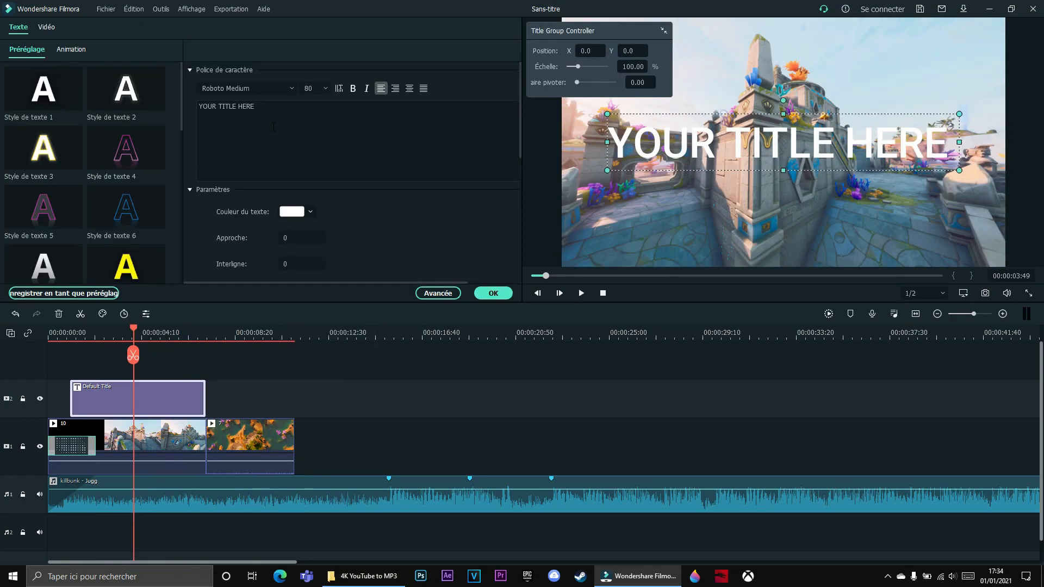
click(310, 110)
text(H)
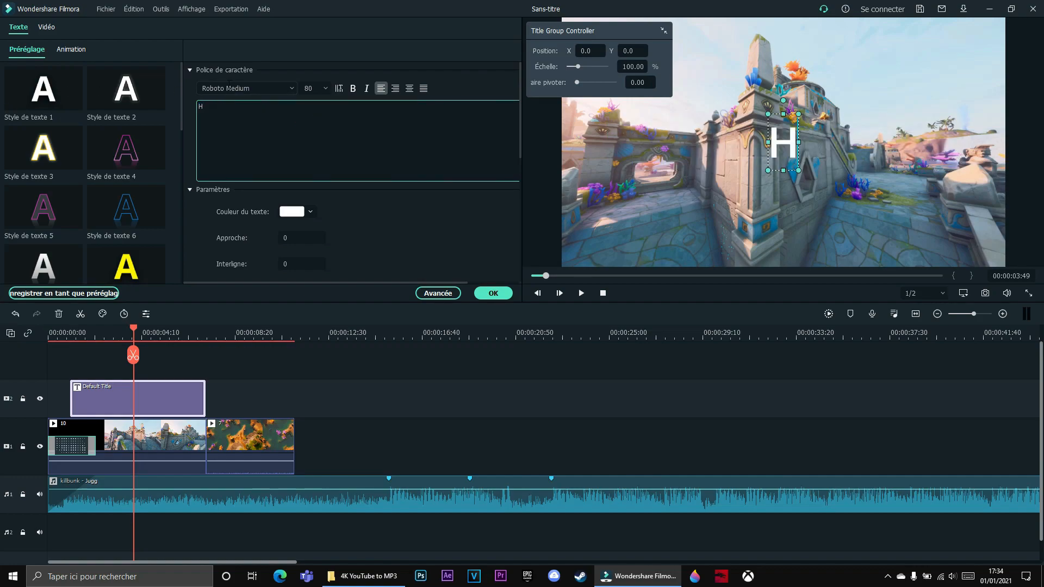
text(ighl)
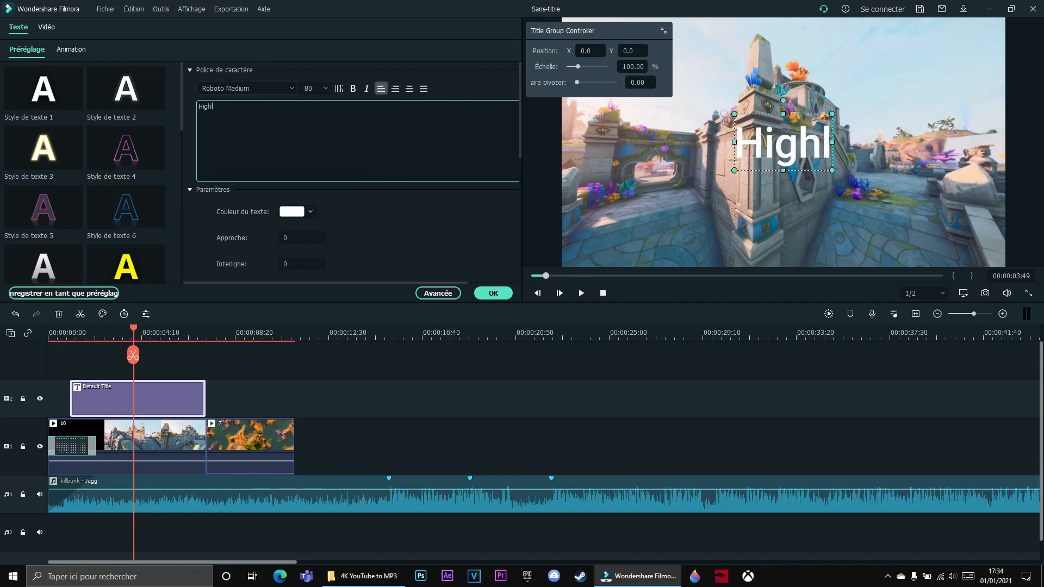
key(BackSpace)
text(light#)
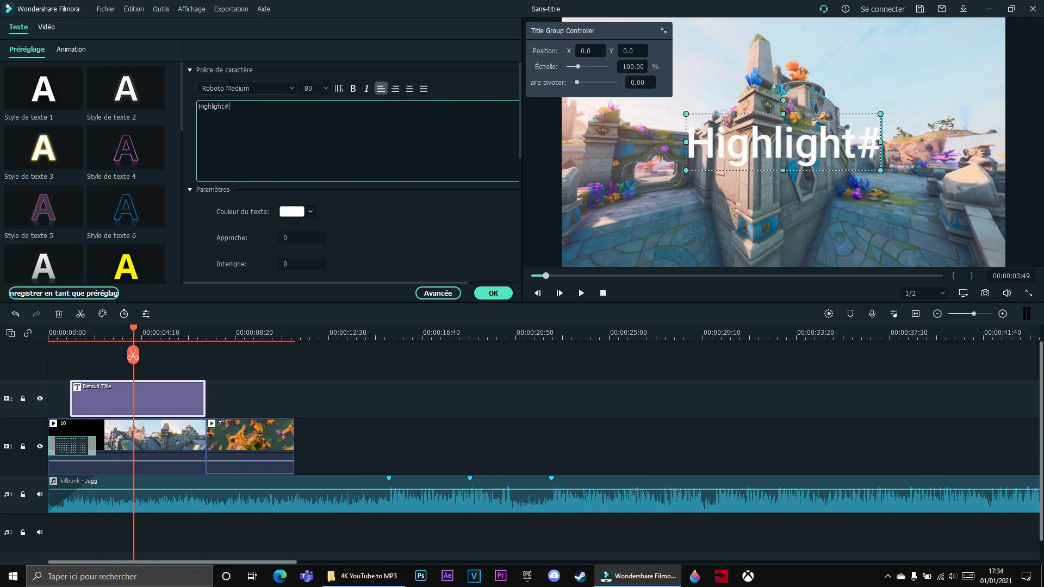
text(1)
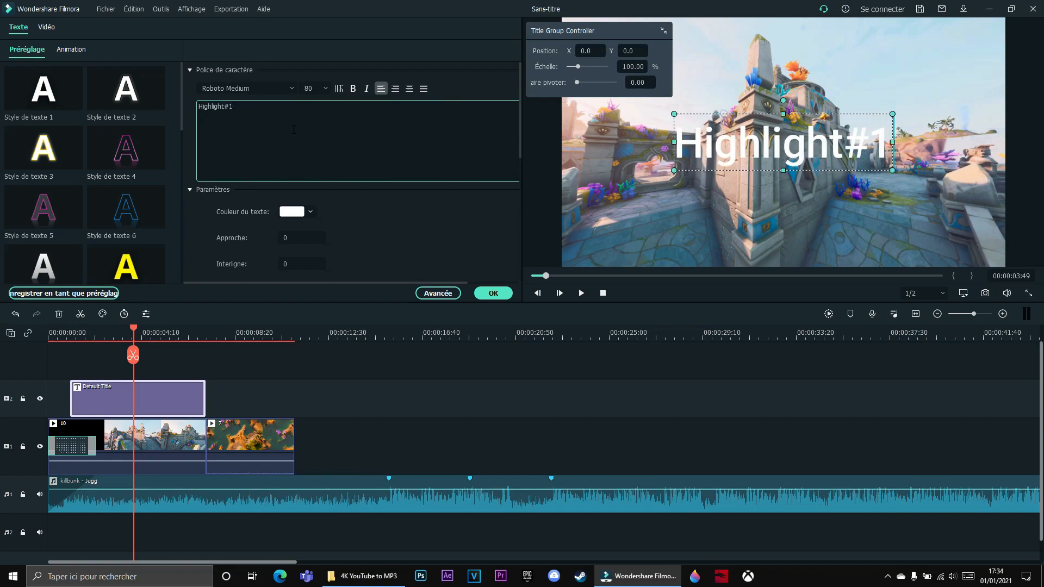
Set the Highlight#1 title's font to Retroica and make the text bold
click(266, 90)
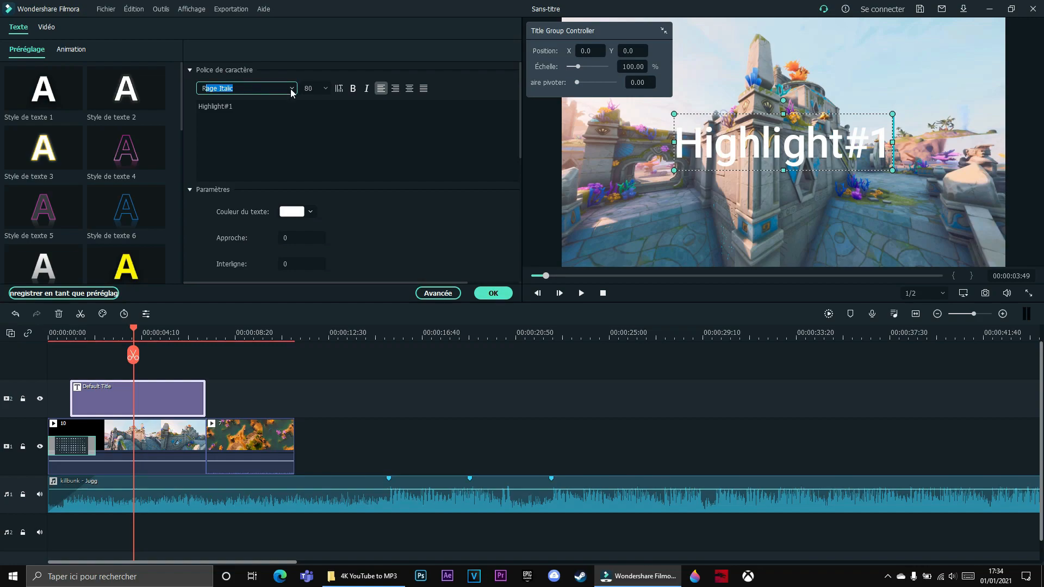
click(292, 91)
scroll(294, 160, up, 8)
click(238, 92)
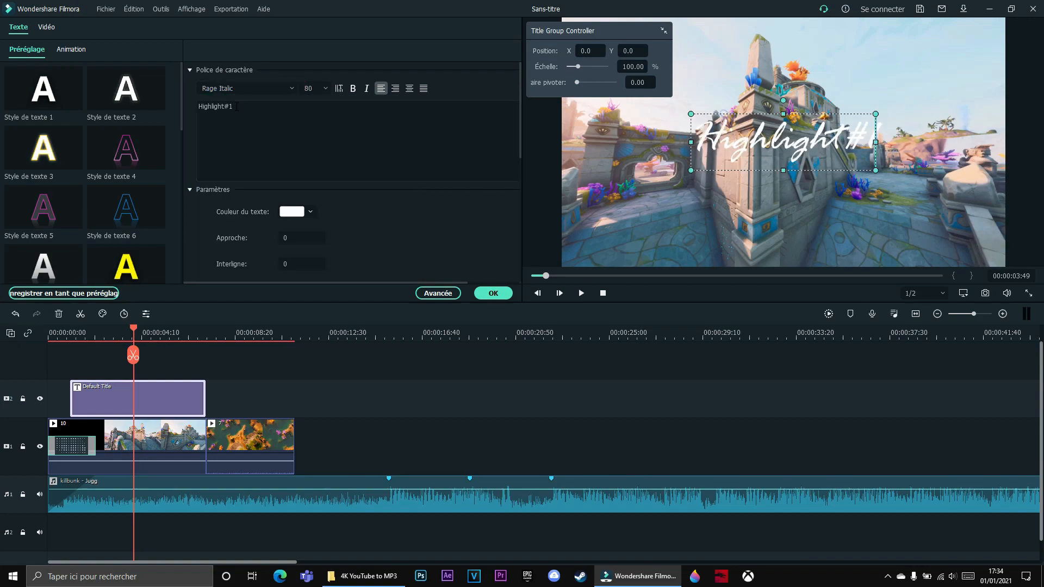
click(268, 88)
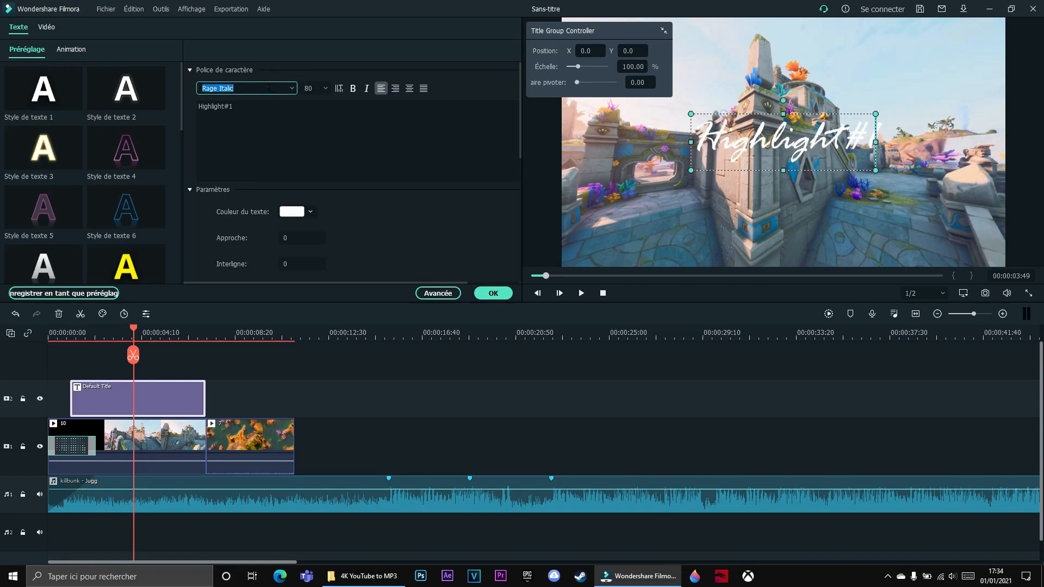
key(Return)
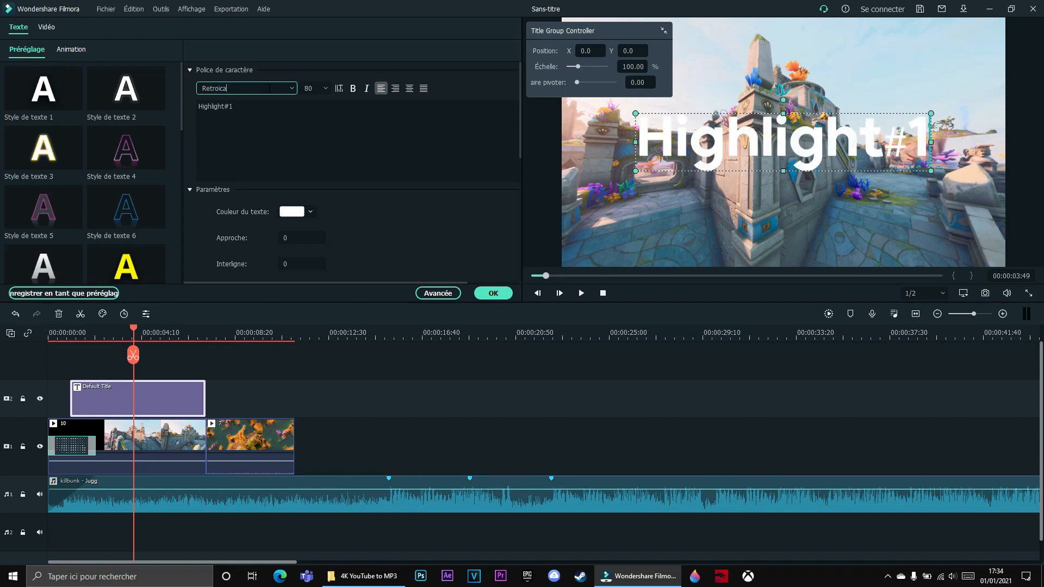
click(353, 89)
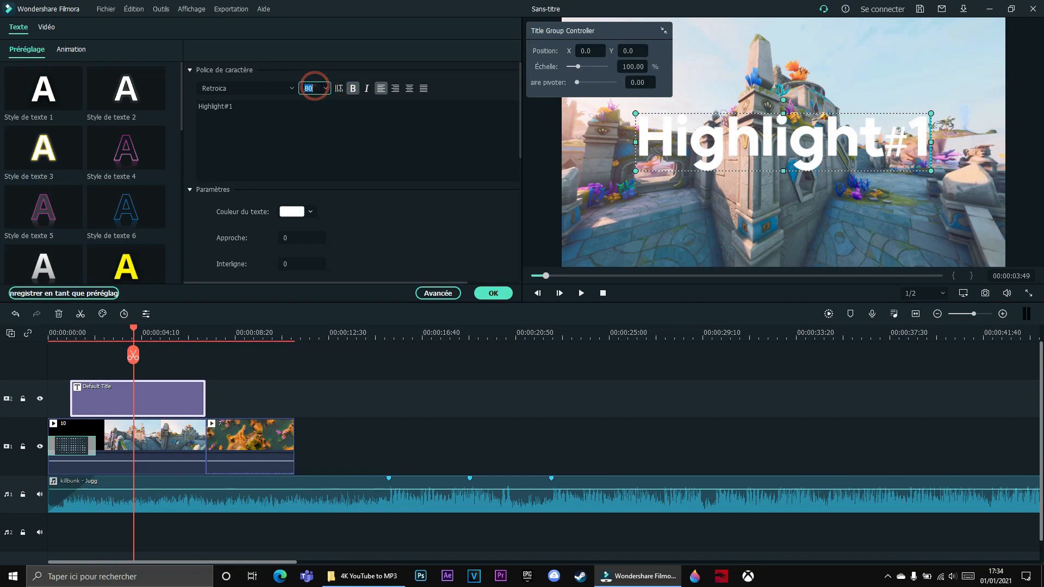
Try several font sizes for the Highlight#1 title and set it to 42
key(Return)
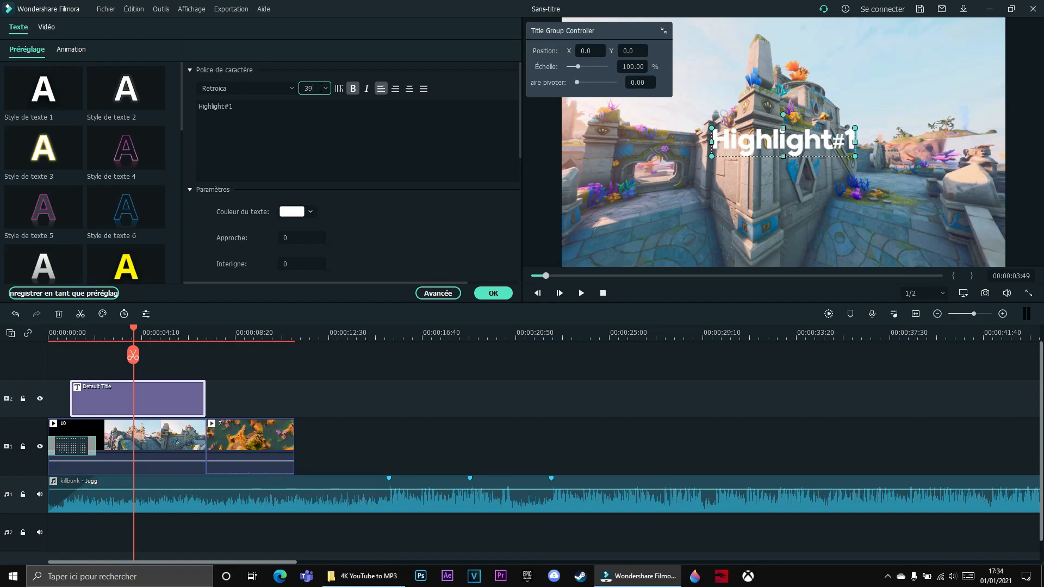
key(Return)
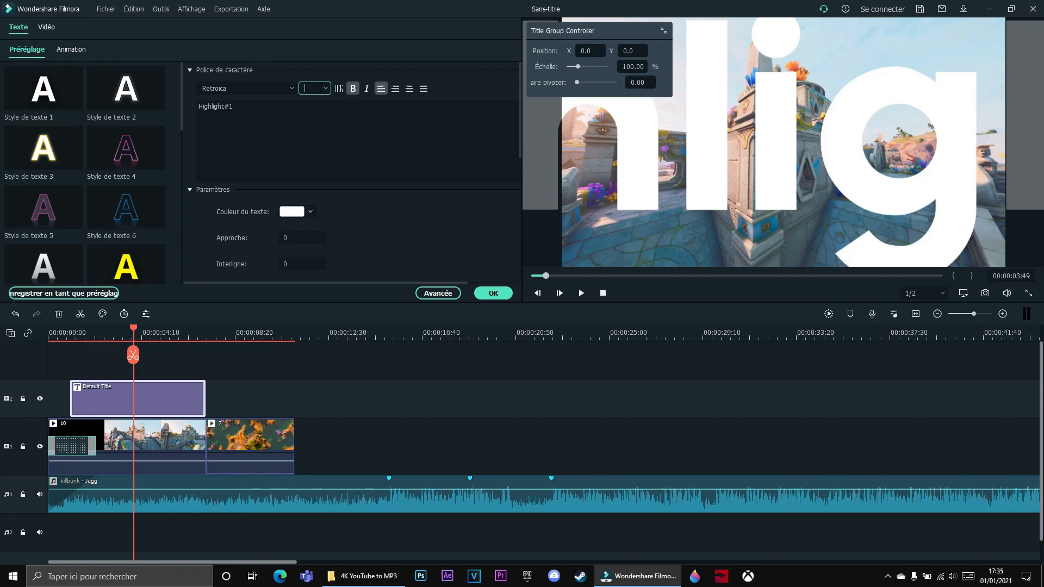
key(Return)
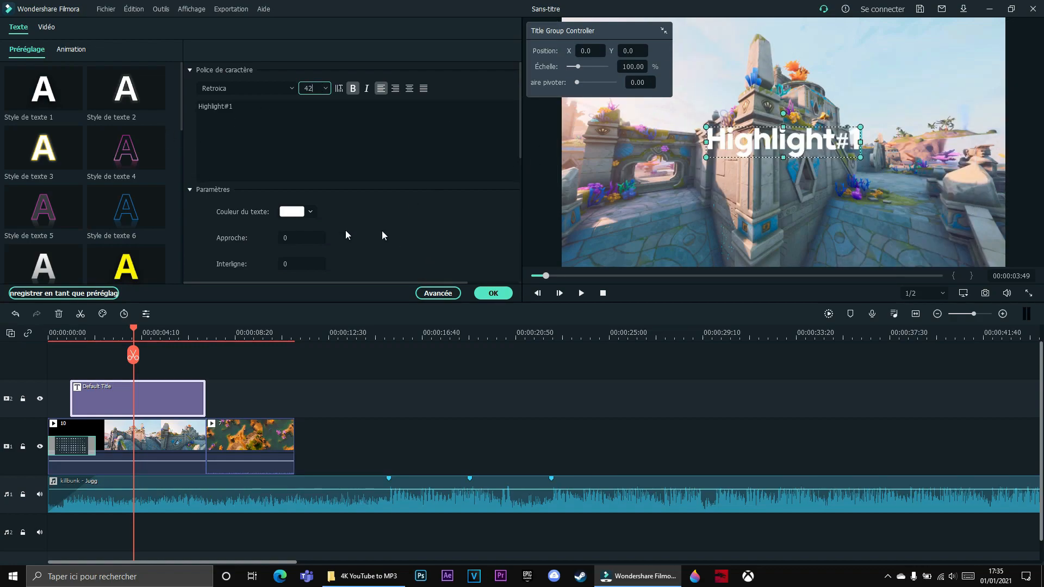
Apply the Rebonds animation to the title in the advanced text editor and extend its opening phase to about 00:00:01:46
scroll(471, 263, down, 3)
scroll(114, 172, down, 5)
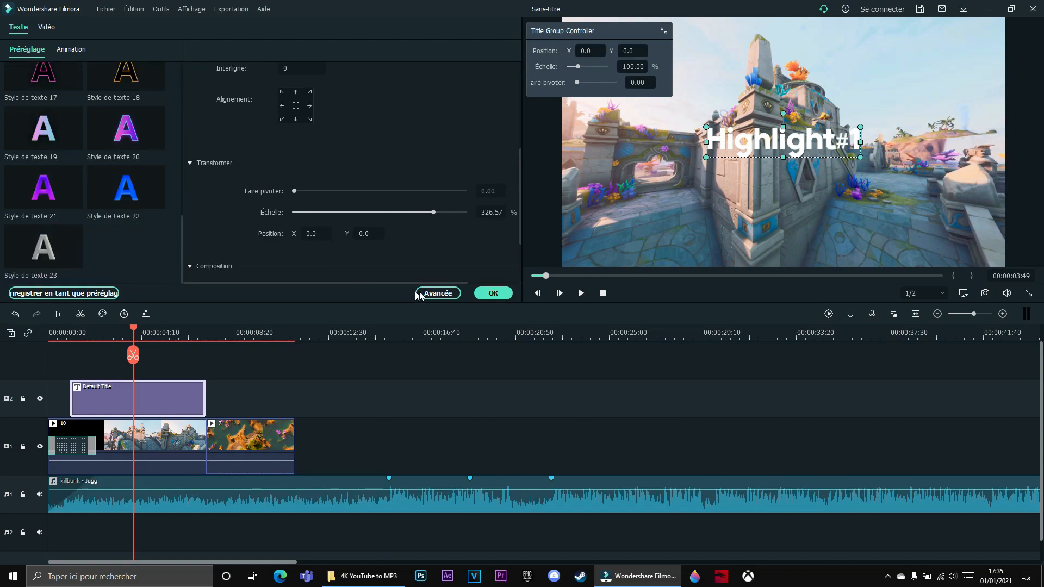
click(438, 293)
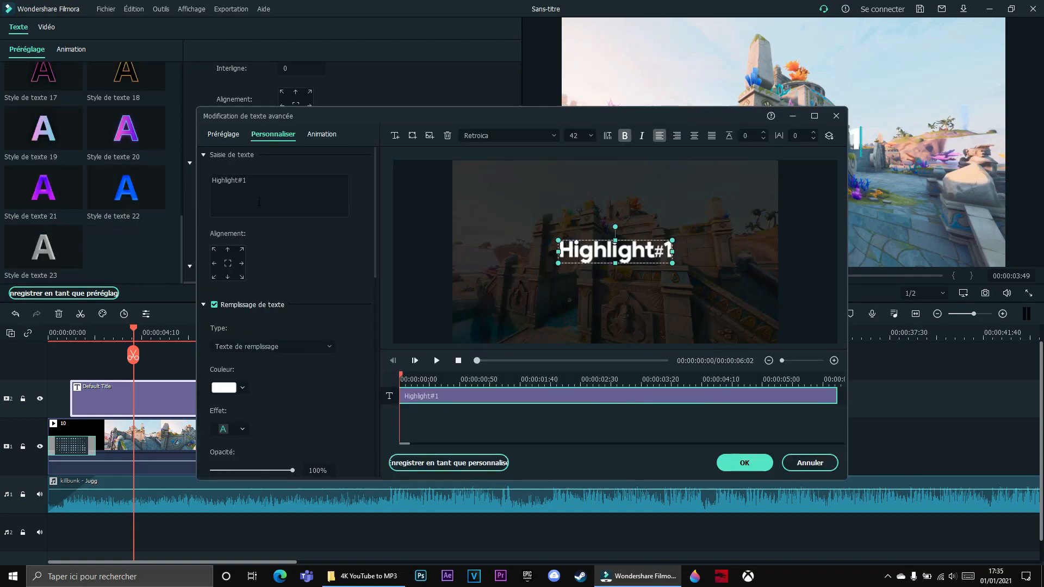
click(314, 133)
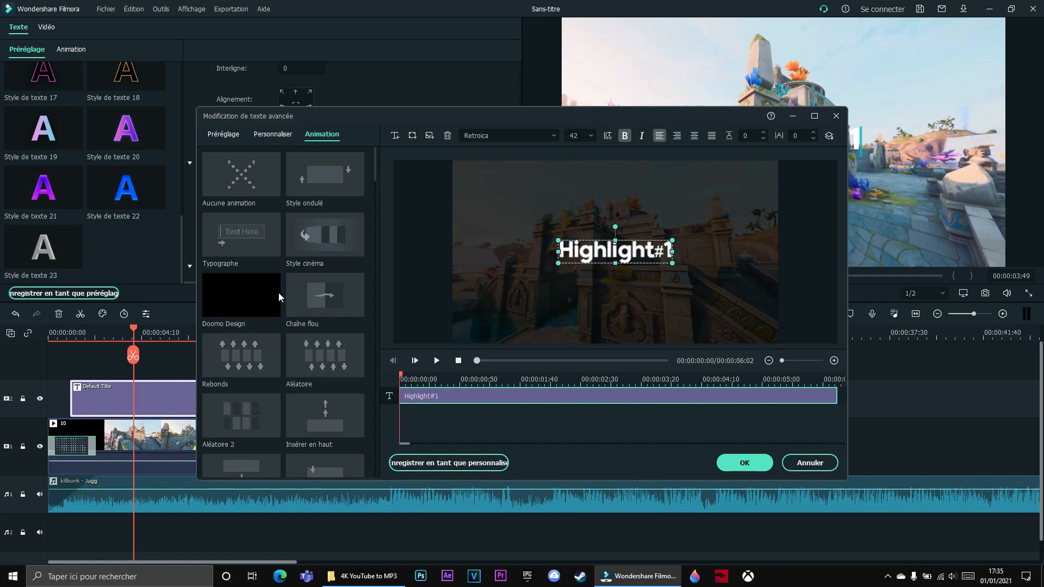
click(243, 362)
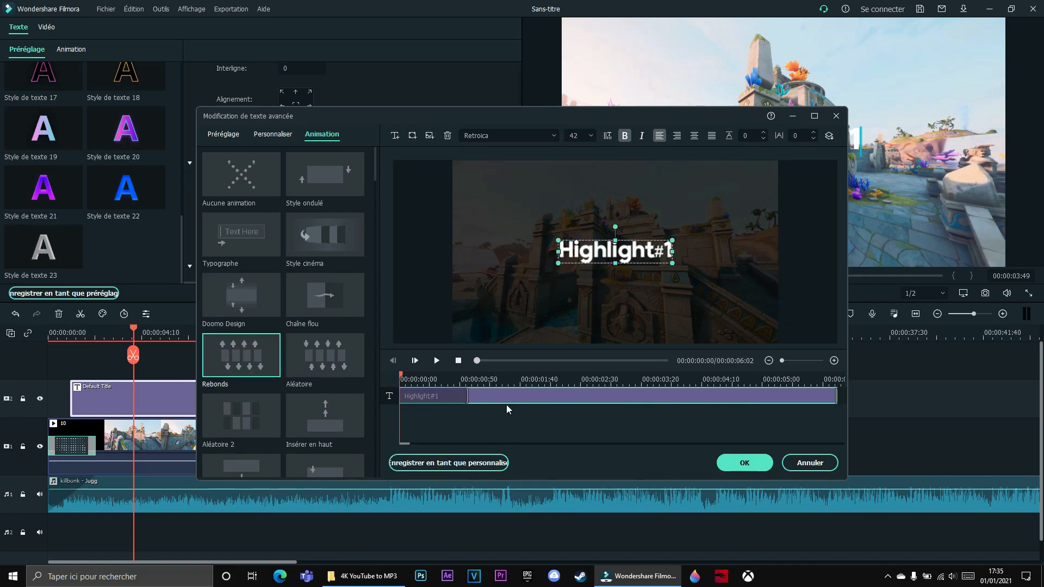
mouse_move(467, 391)
mouse_down()
mouse_move(409, 389)
mouse_move(655, 389)
mouse_move(447, 399)
mouse_move(527, 387)
mouse_up()
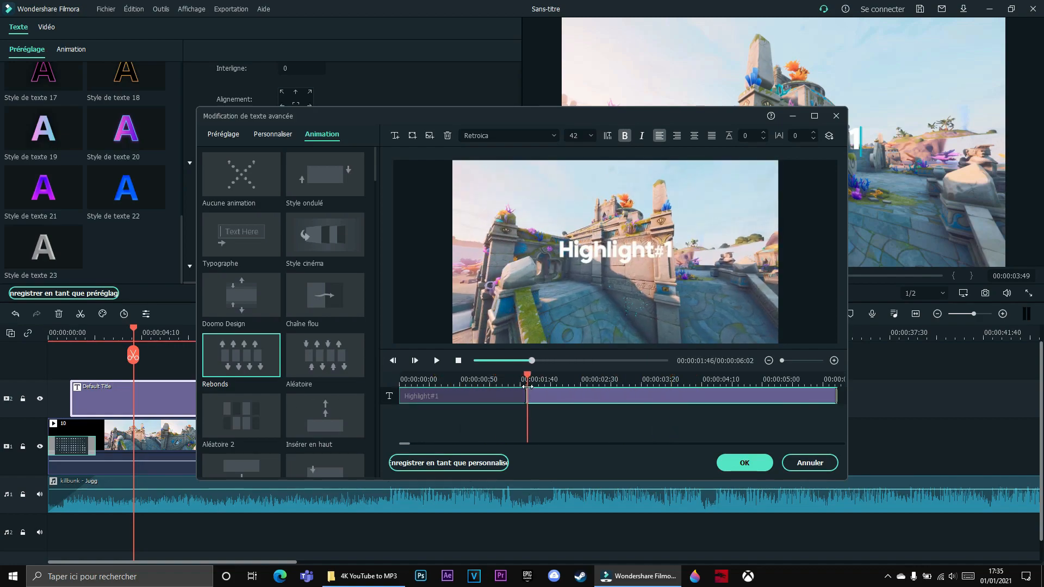
click(741, 462)
Play the opening from the timeline start to preview the title's Rebonds animation
drag(135, 353, 1, 351)
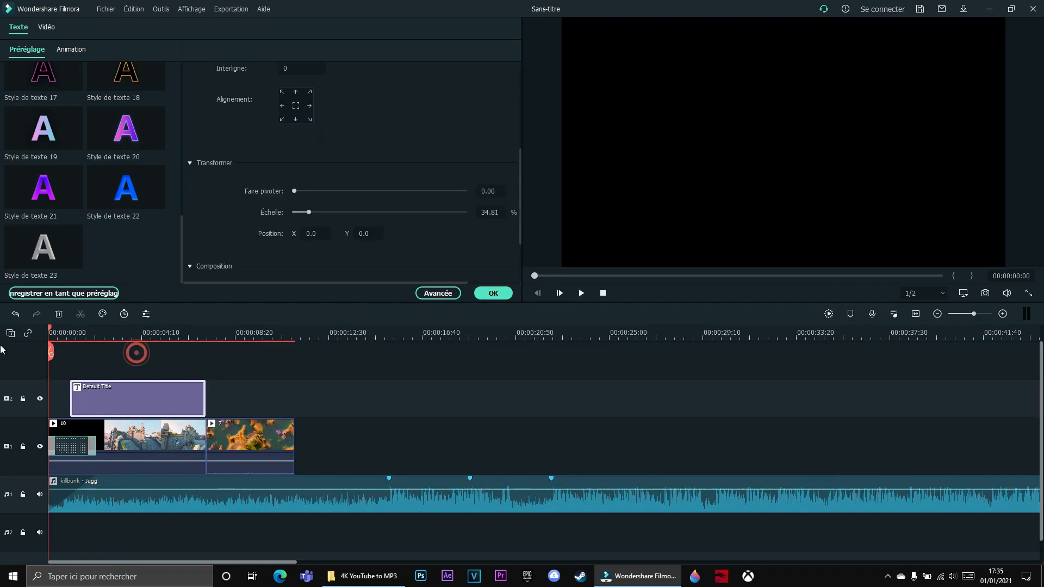
click(582, 294)
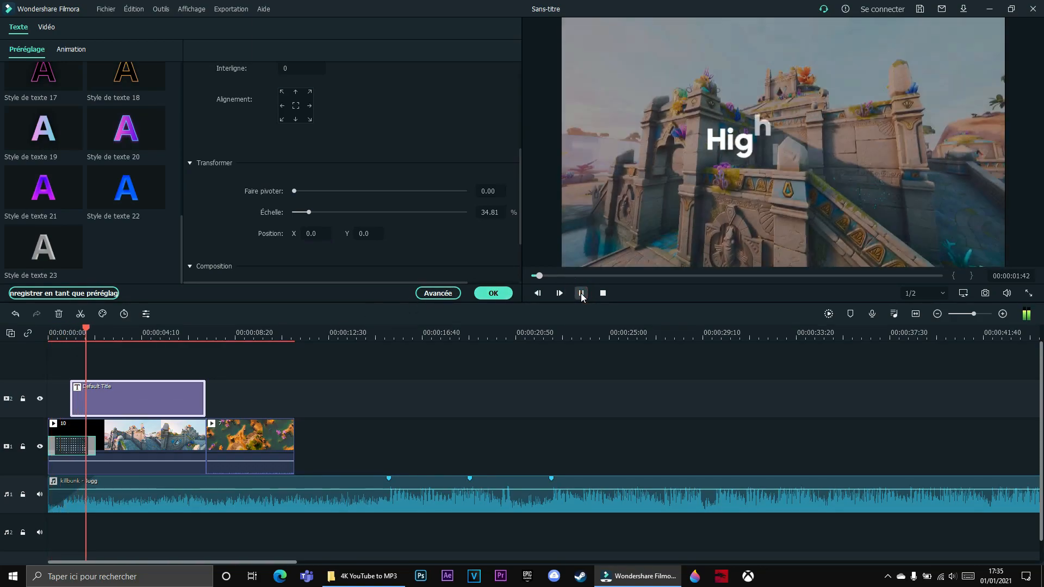
click(581, 293)
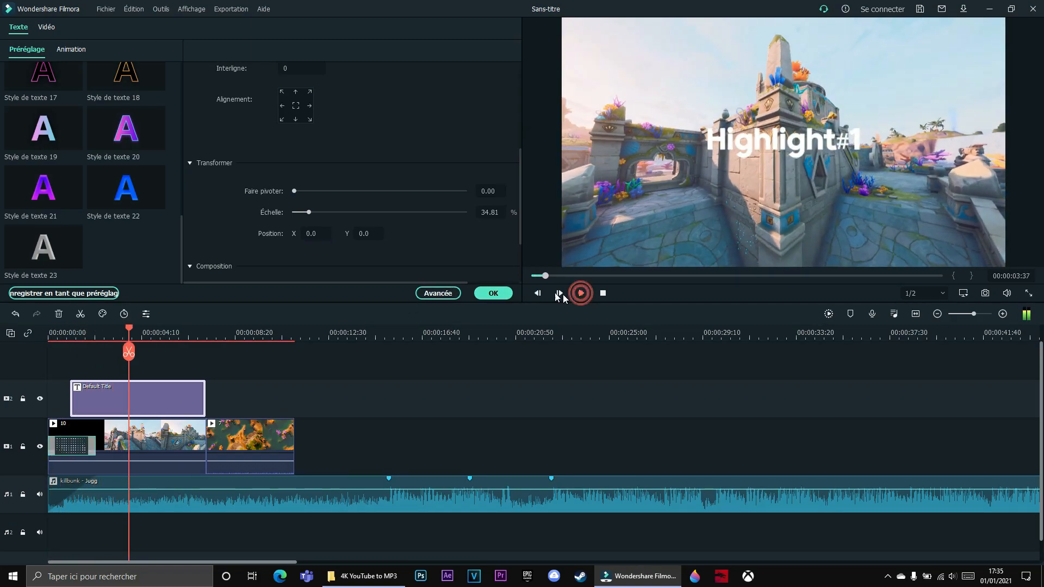
Shift the Highlight#1 title horizontally to position X 20.0, Y 0.0 and preview it from the timeline start
drag(791, 148, 799, 144)
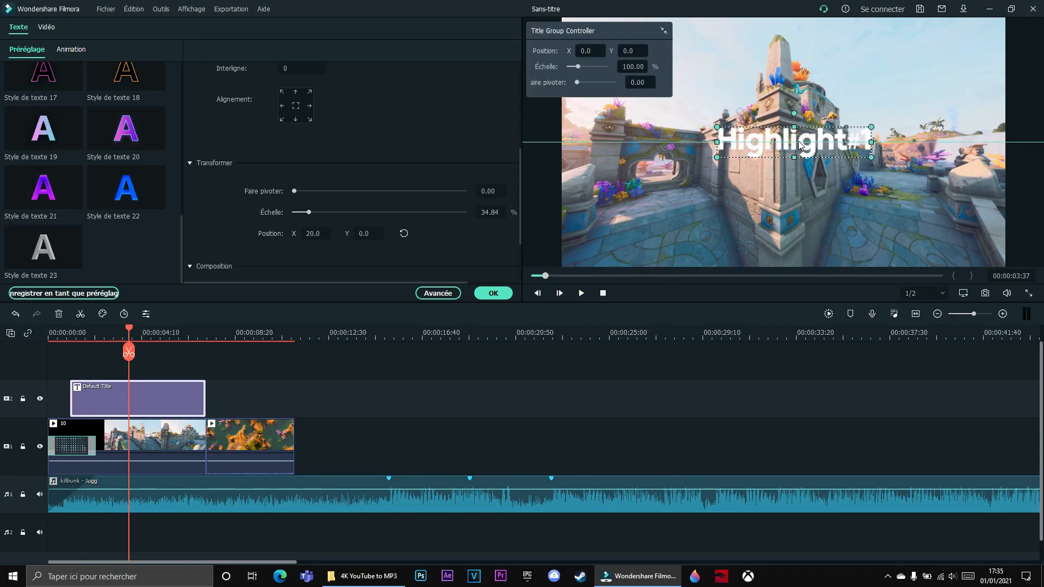
drag(131, 350, 48, 348)
click(582, 297)
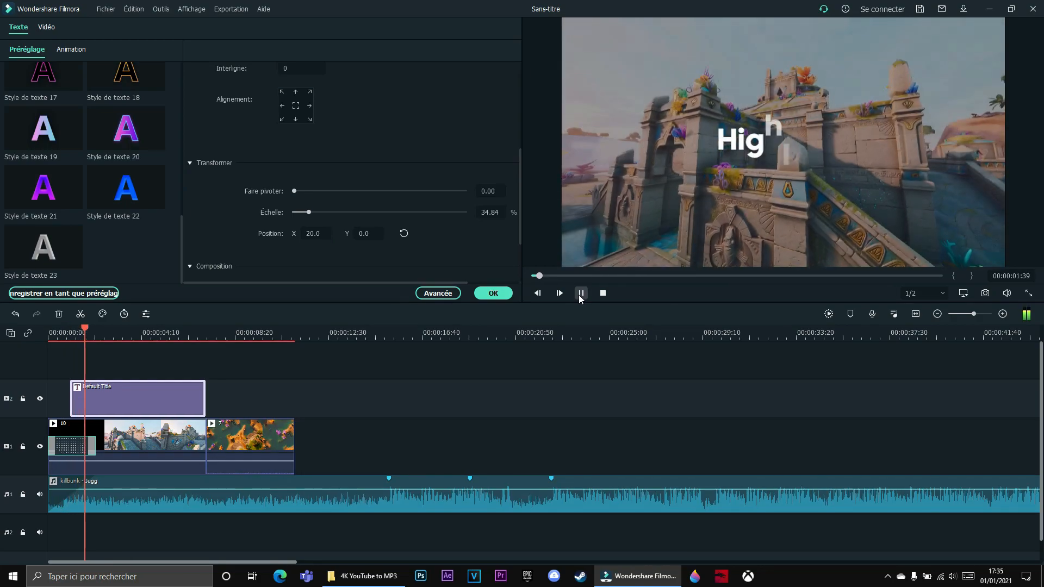
click(581, 294)
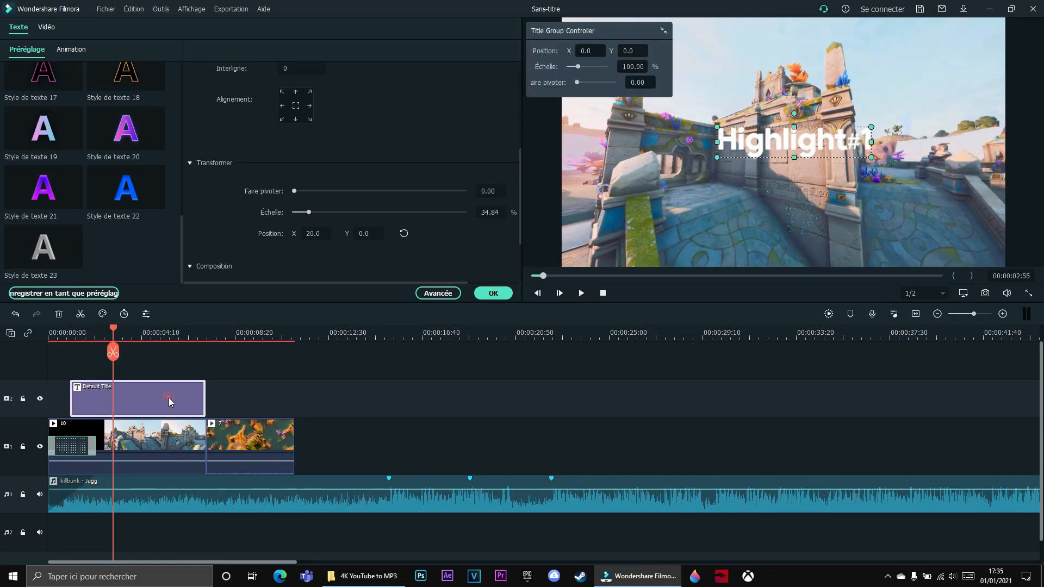
Reopen the title in the advanced text editor and shorten its opening animation to about 00:00:01:25
scroll(274, 249, up, 5)
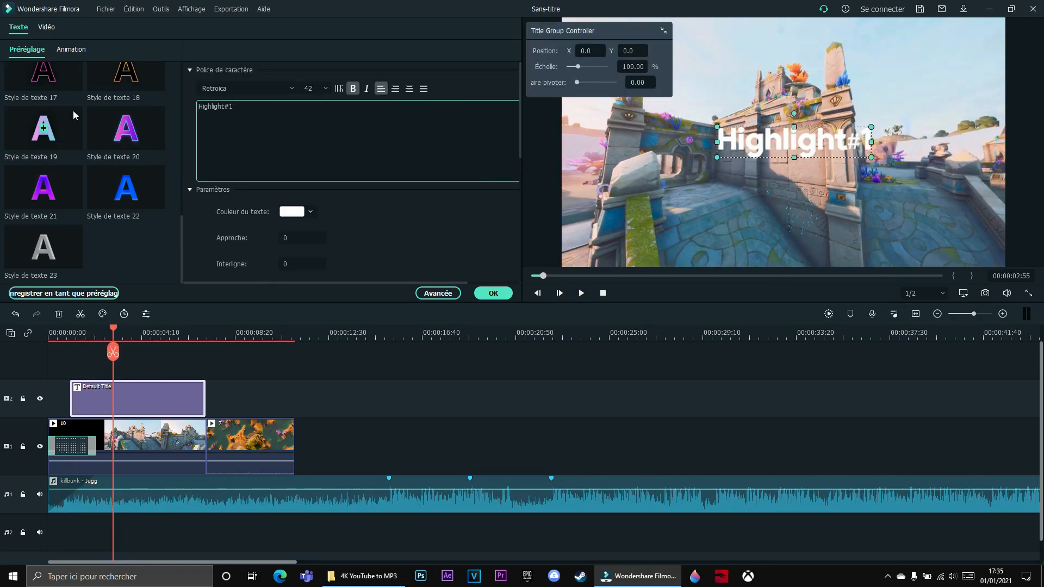
click(438, 293)
scroll(359, 267, down, 5)
scroll(329, 283, down, 1)
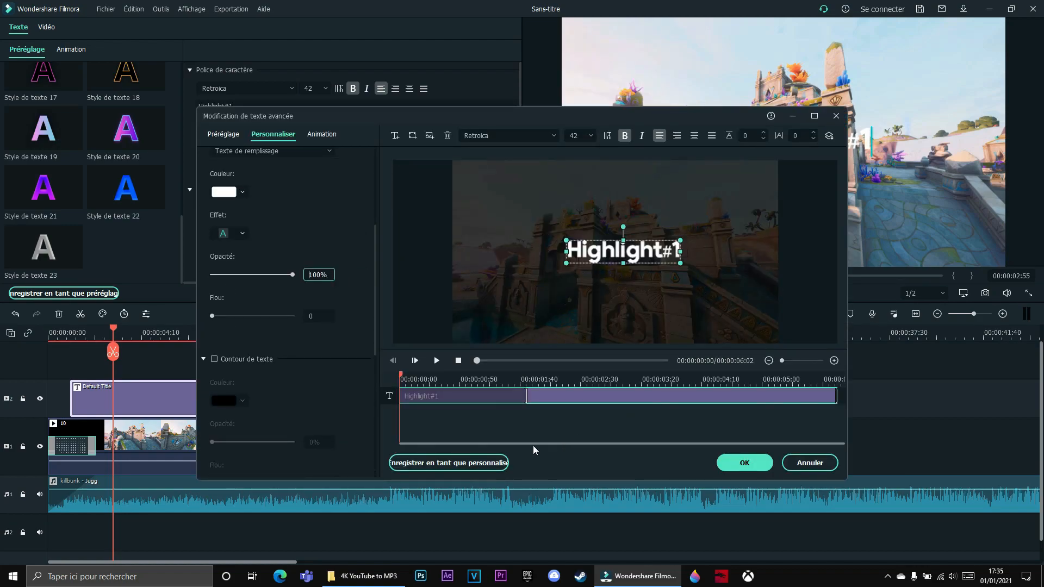
click(499, 396)
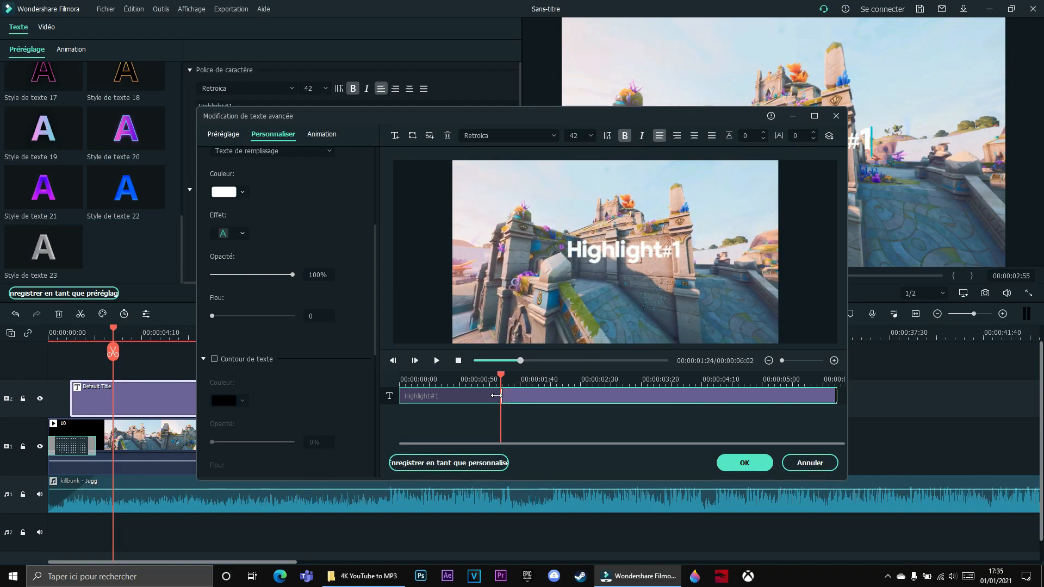
drag(500, 376, 220, 358)
key(space)
key(space)
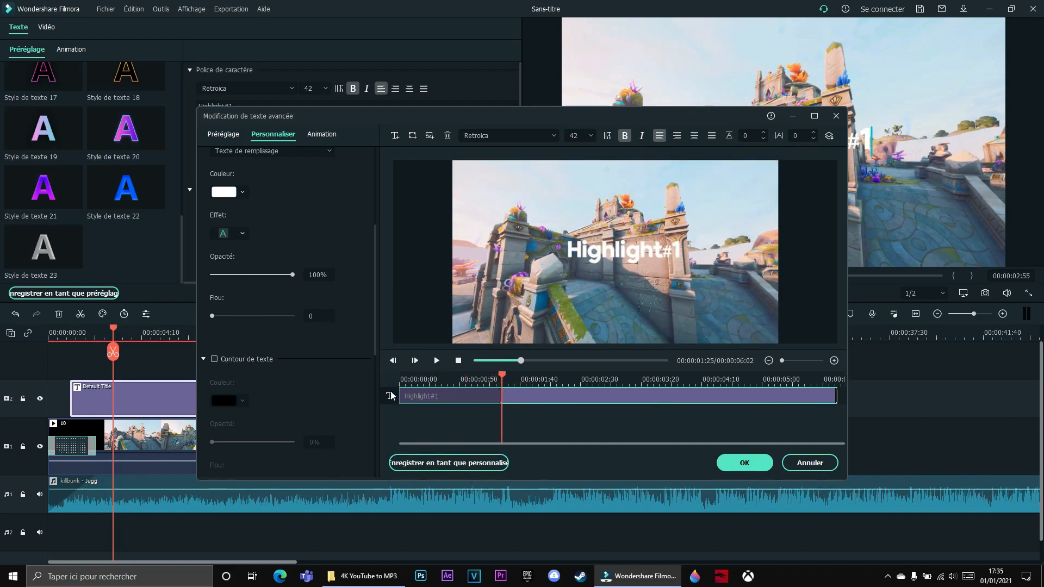
Enable the text shadow (Ombre de texte) on the Highlight#1 title and save the modifications
scroll(312, 345, down, 6)
scroll(247, 322, down, 3)
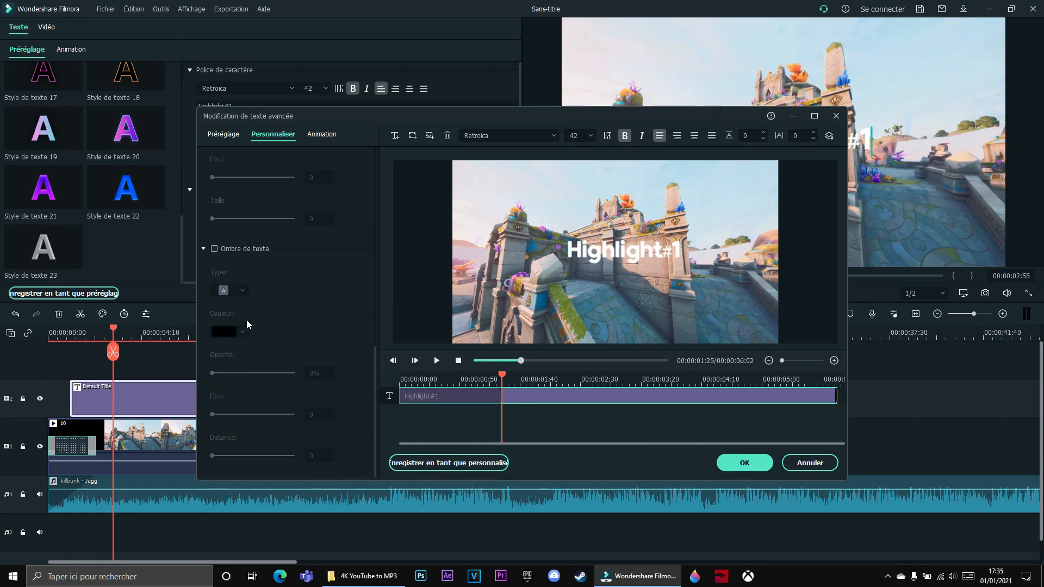
click(214, 249)
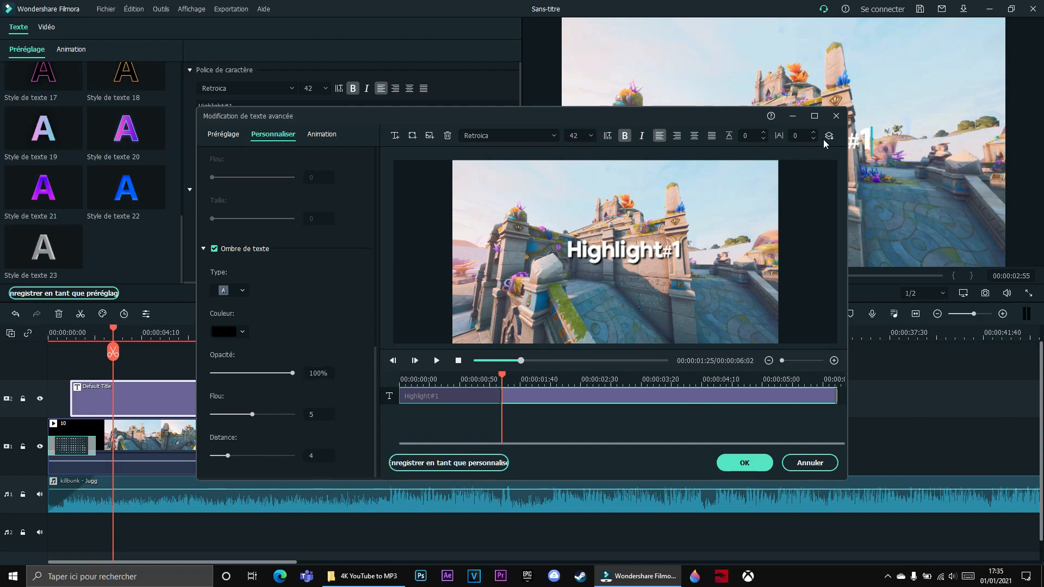
click(837, 115)
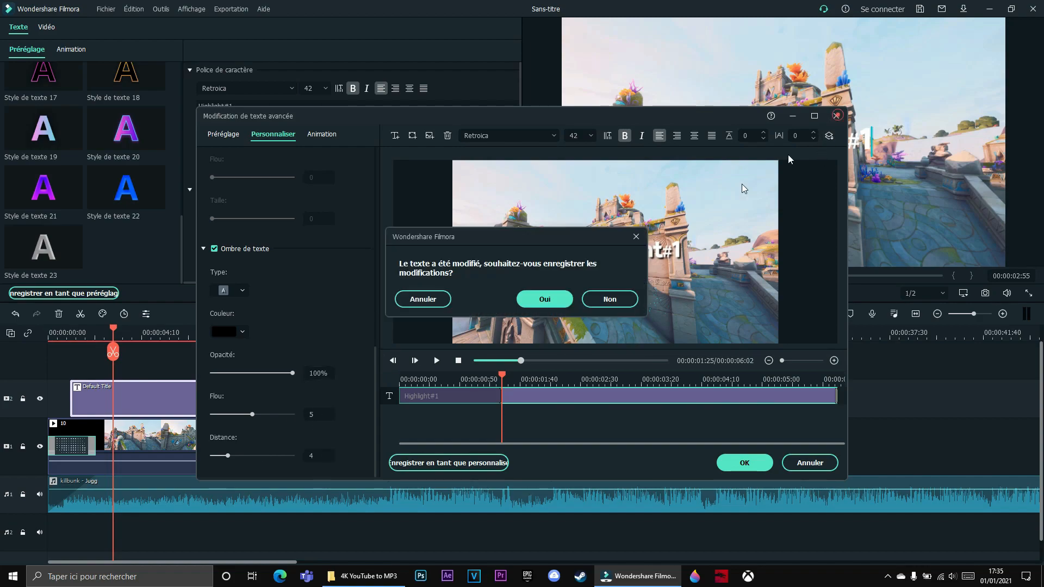
click(544, 300)
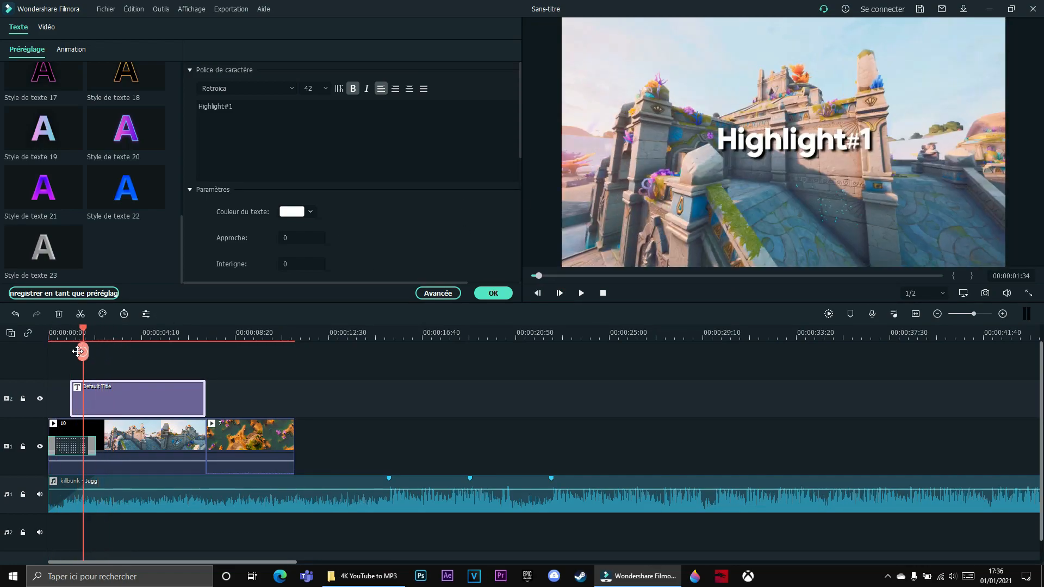
Play the opening again to preview the title with its shadow and shortened animation
drag(101, 352, 55, 355)
click(582, 295)
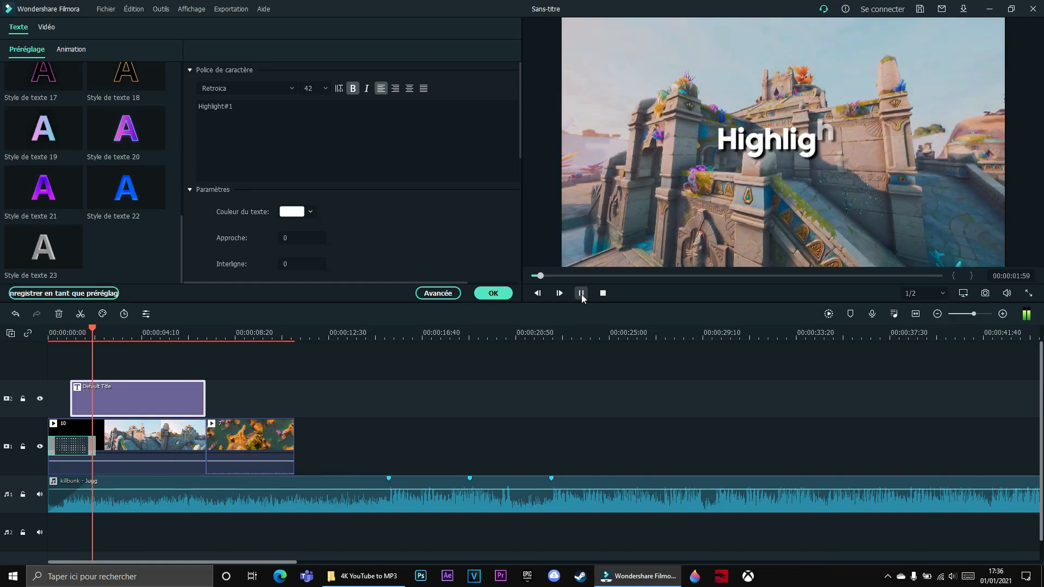
key(space)
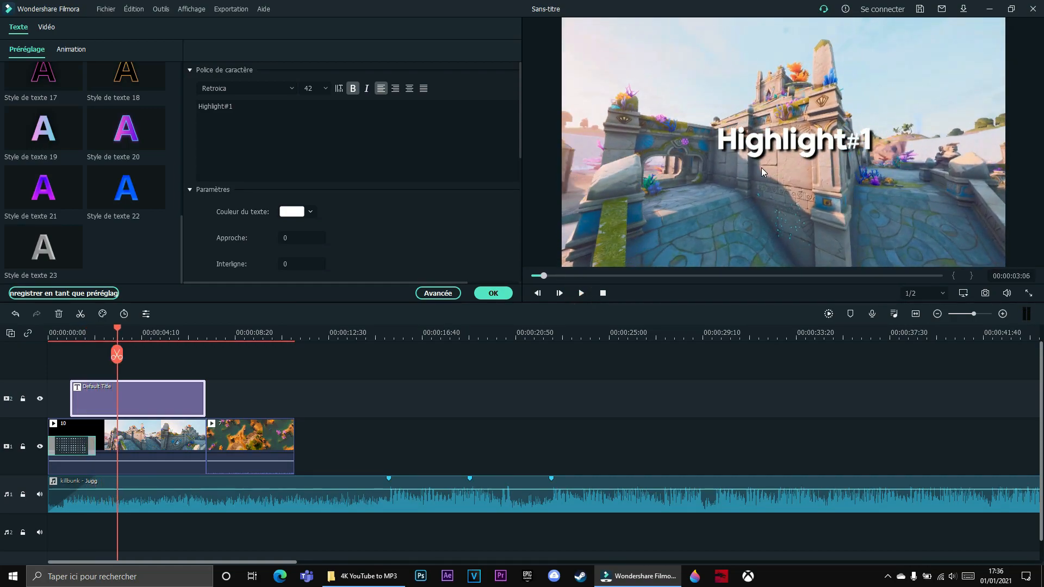
Open the Highlight#1 title in the advanced text editor and enable a black text outline (Contour de texte)
click(157, 392)
click(438, 293)
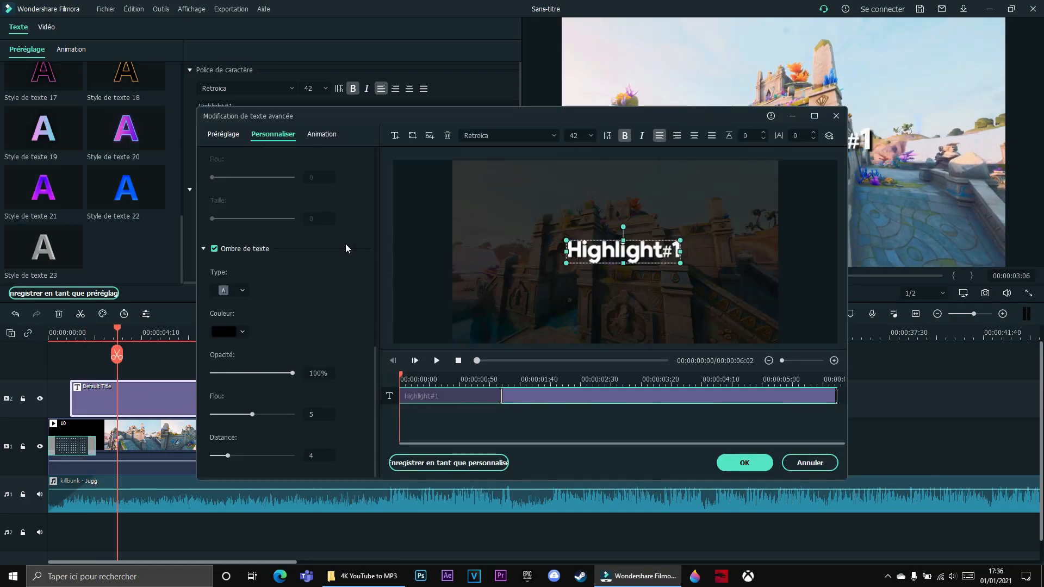
scroll(246, 356, up, 2)
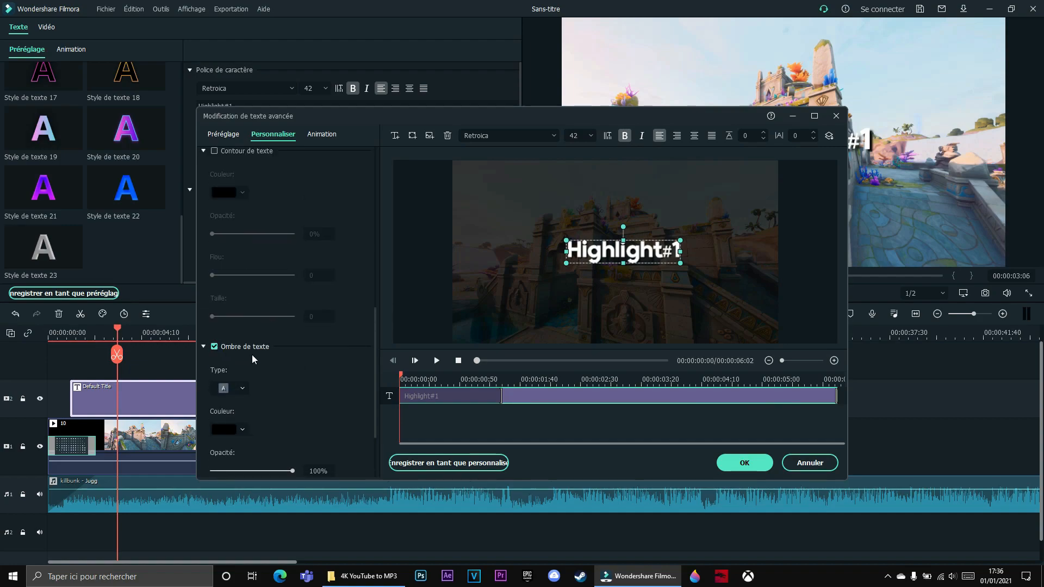
scroll(310, 350, down, 2)
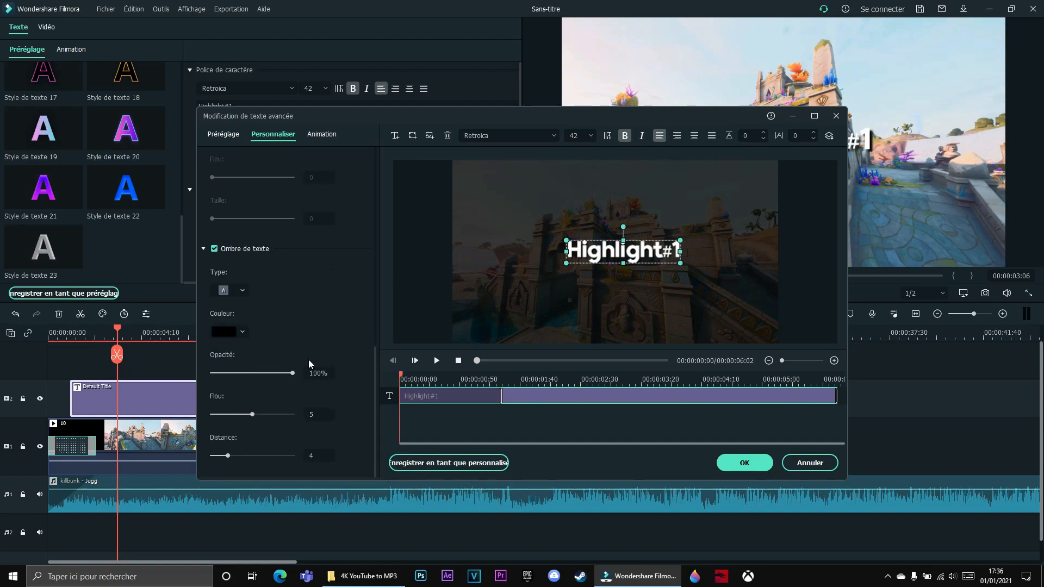
scroll(321, 370, up, 3)
click(215, 217)
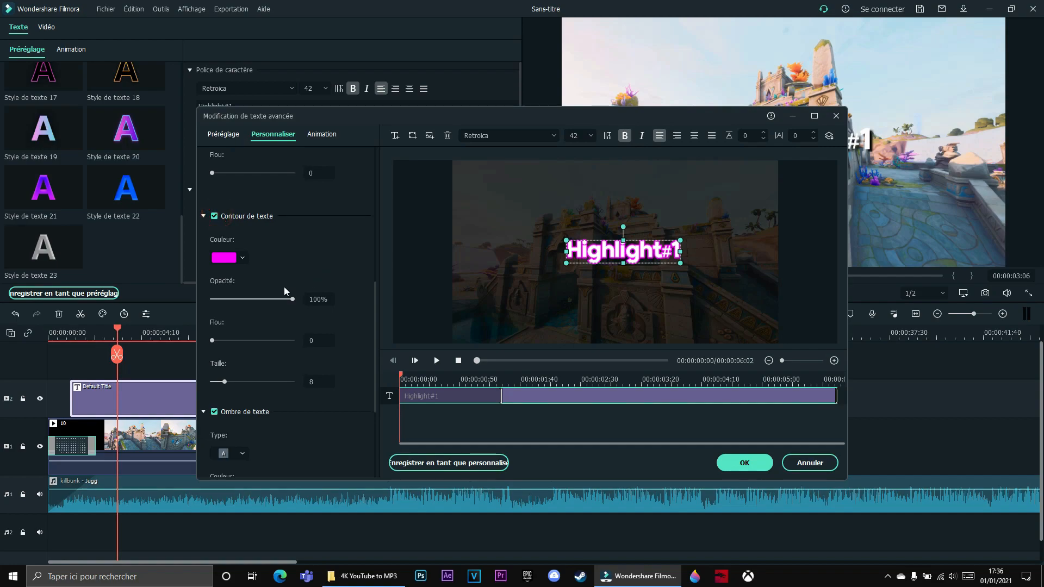
click(224, 260)
click(211, 320)
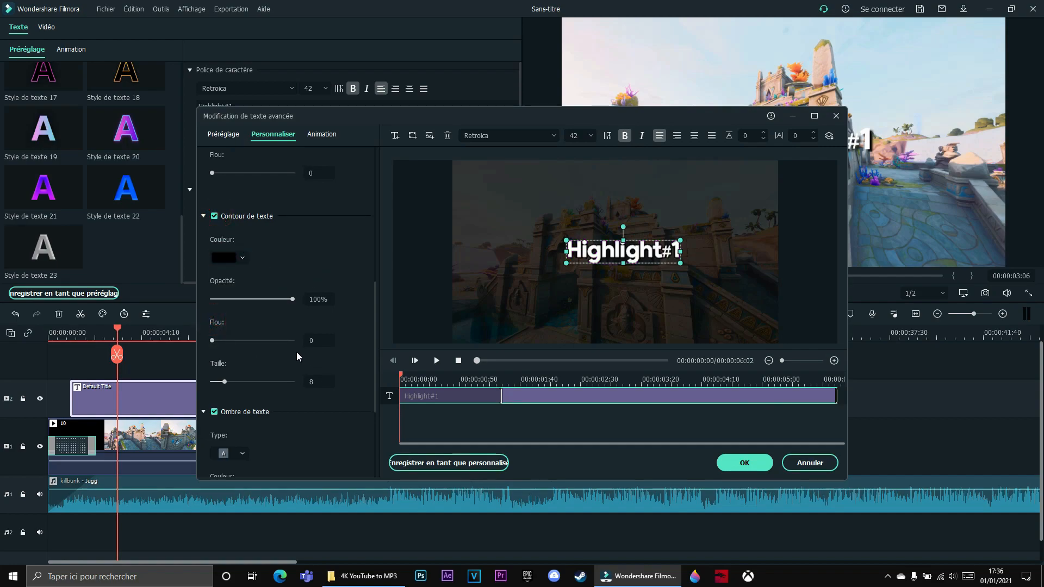
Set the text outline's size (Taille) to 5, raise its blur (Flou) and save the title changes
scroll(297, 357, down, 2)
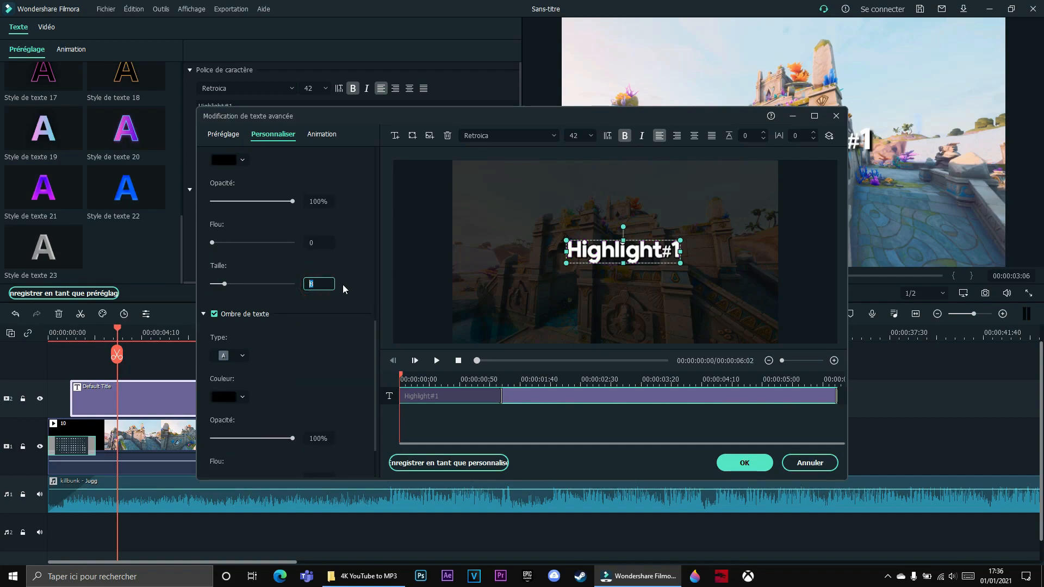
text(5)
key(Return)
drag(231, 241, 260, 240)
click(762, 461)
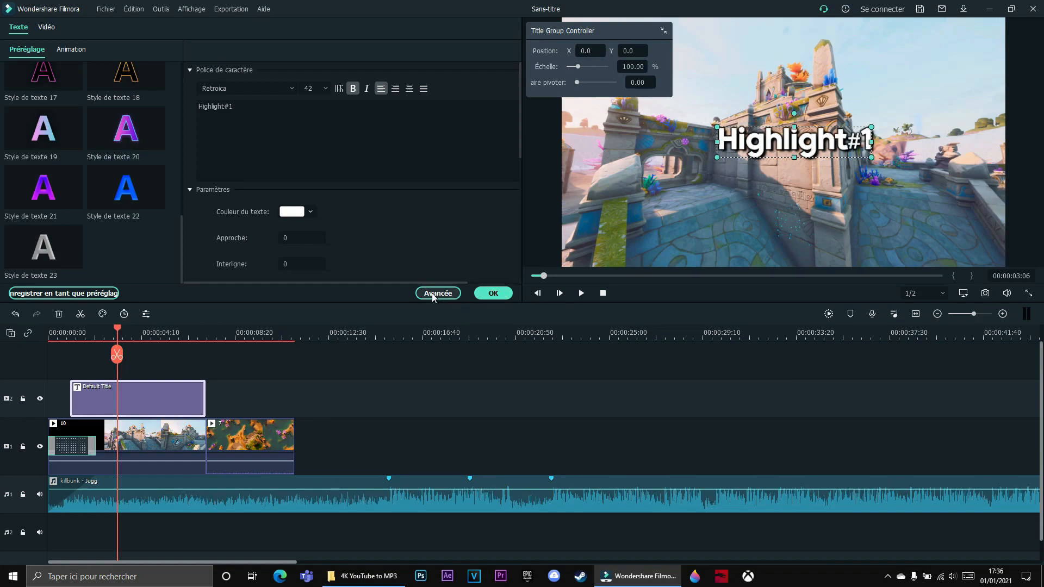
Play the opening from the timeline start to preview the outlined title, and close the title settings
drag(110, 356, 16, 350)
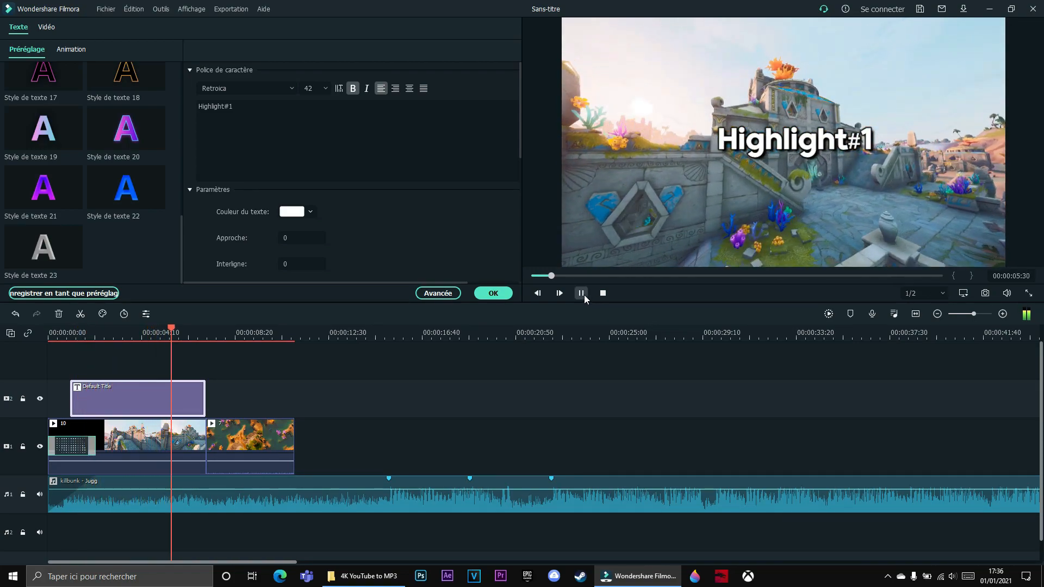
click(583, 293)
click(493, 293)
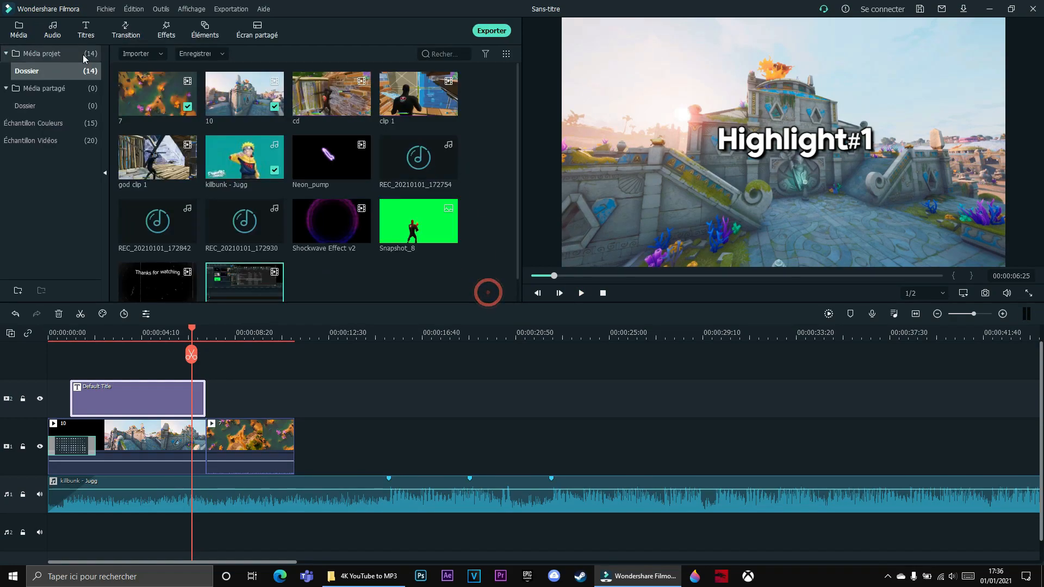
Add the Dissoudre transition to the end of the Highlight#1 title and preview it from the timeline start
click(129, 37)
drag(136, 94, 176, 396)
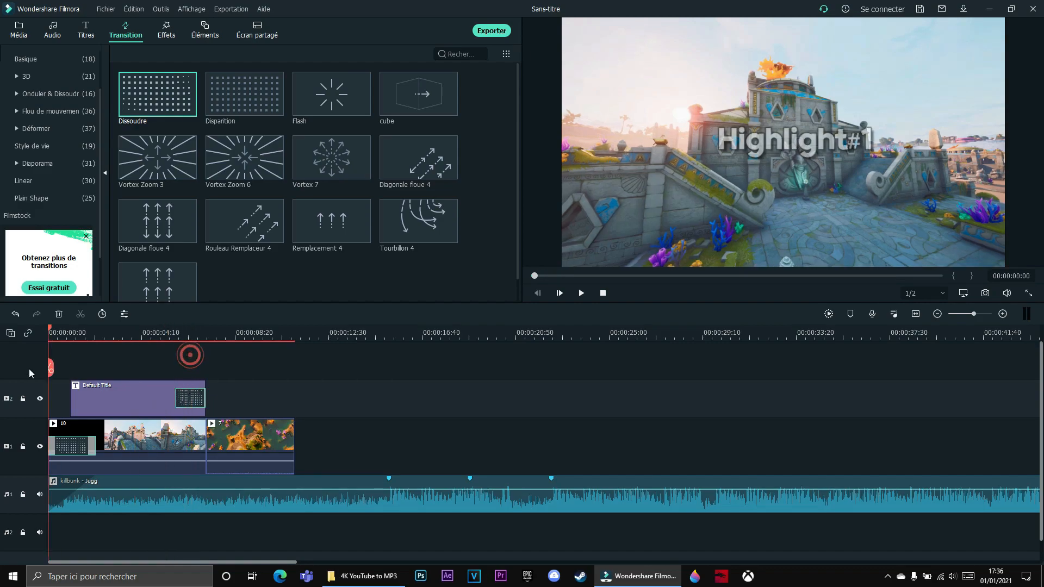
drag(192, 355, 38, 371)
click(580, 293)
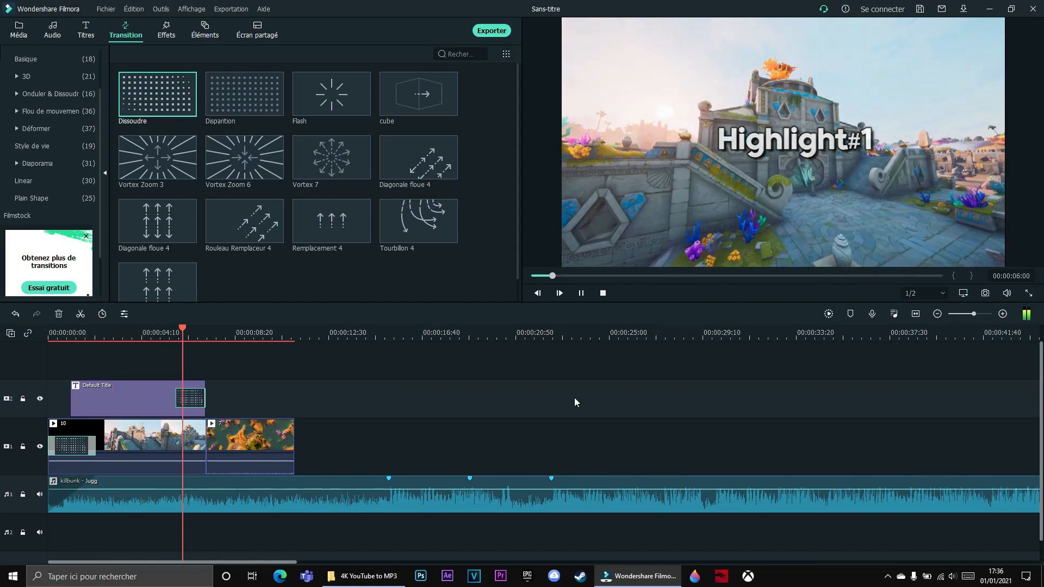
key(space)
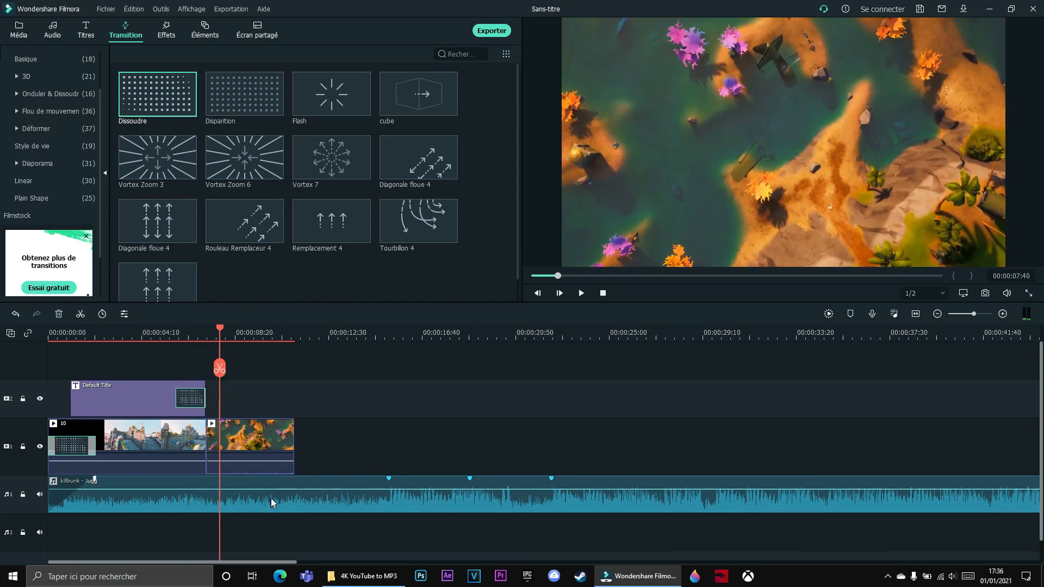
Lower the audio volume of both scenery clips, 7 and 10, to -∞ dB
drag(251, 461, 240, 491)
drag(170, 462, 160, 497)
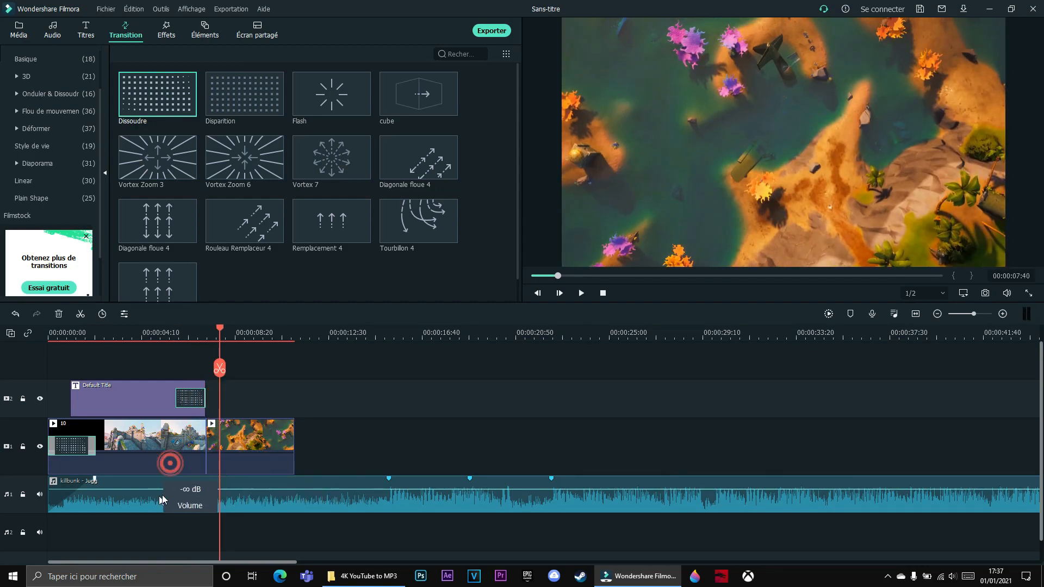
Duplicate the Highlight#1 title, place the copy above the second scenery clip and trim it to that clip's end
click(128, 401)
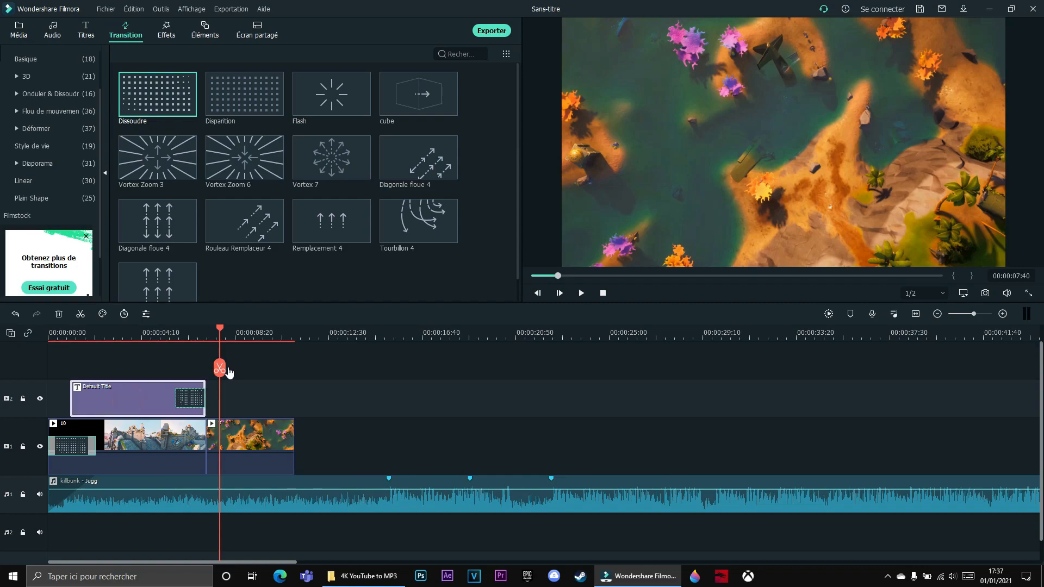
drag(223, 365, 288, 378)
key(ctrl+v)
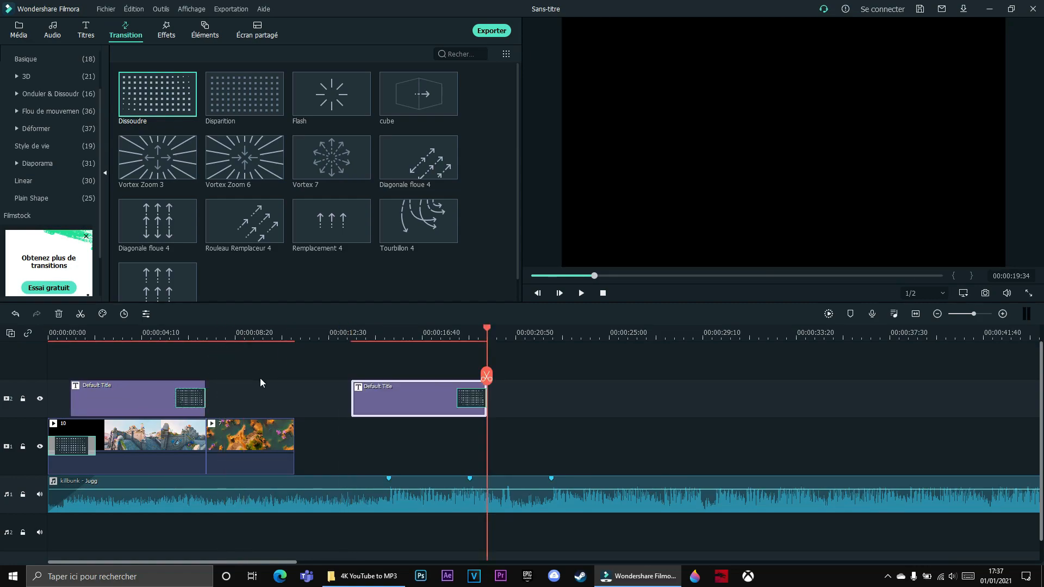
drag(384, 400, 244, 401)
drag(340, 408, 294, 409)
Change the text of the copied title above the second scenery clip to "Enjoy :)" and confirm it
click(236, 335)
right_click(256, 401)
click(358, 161)
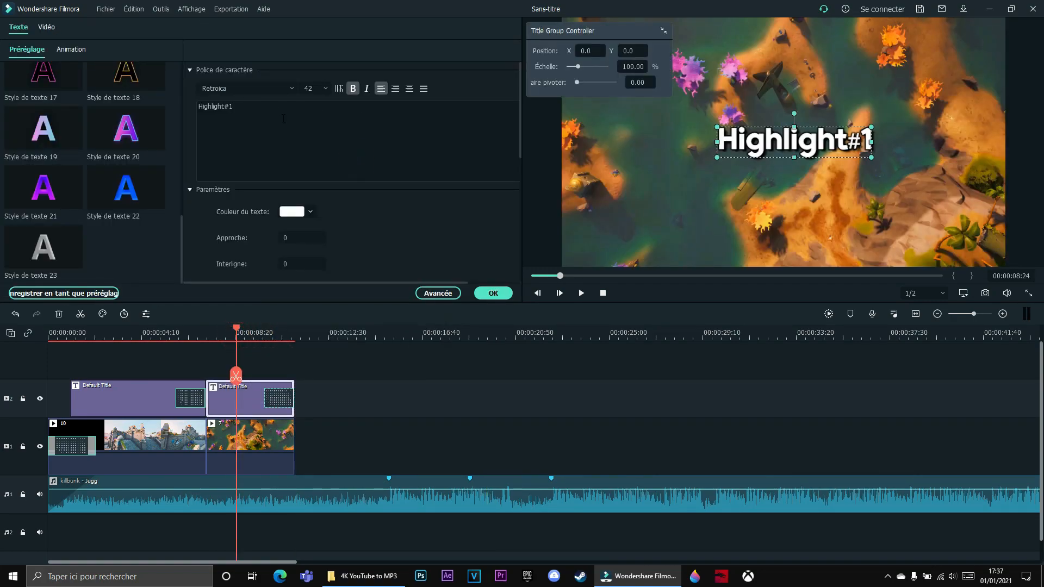
triple_click(283, 118)
key(BackSpace)
text(E)
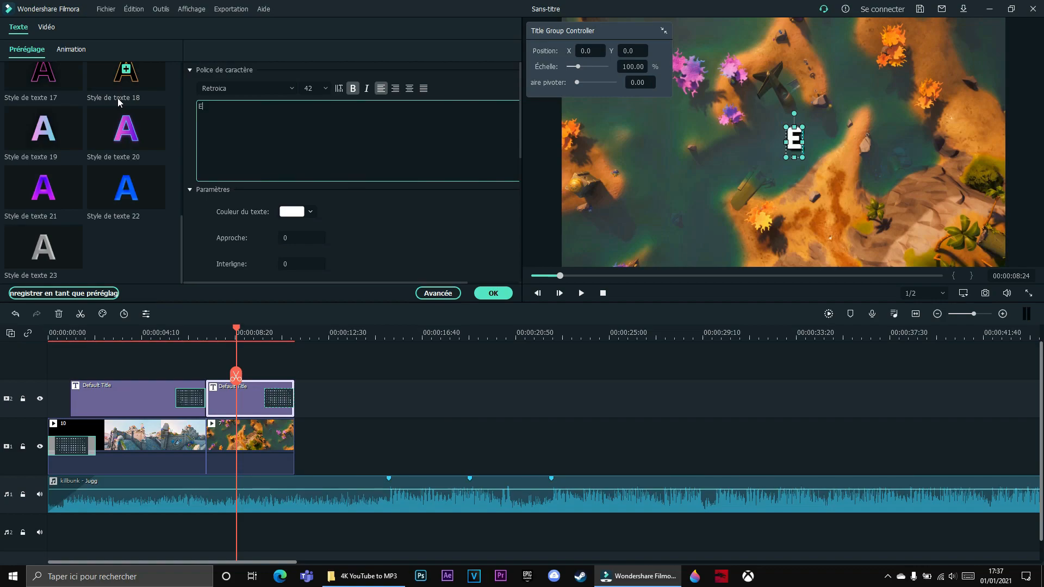
text(njoy :))
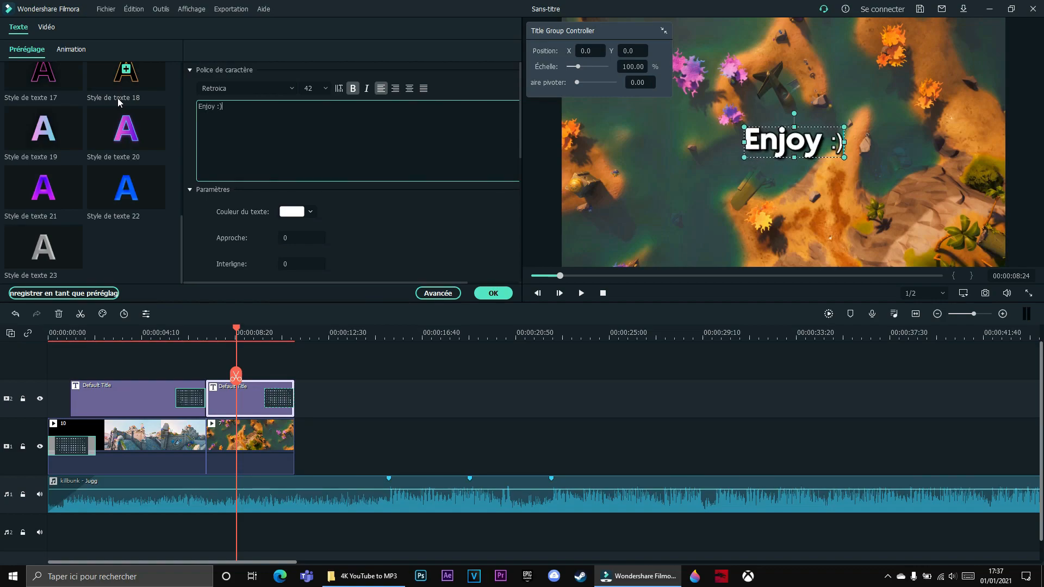
click(492, 294)
Play the intro from the timeline start to preview both titles over the scenery clips
drag(239, 371, 44, 366)
key(space)
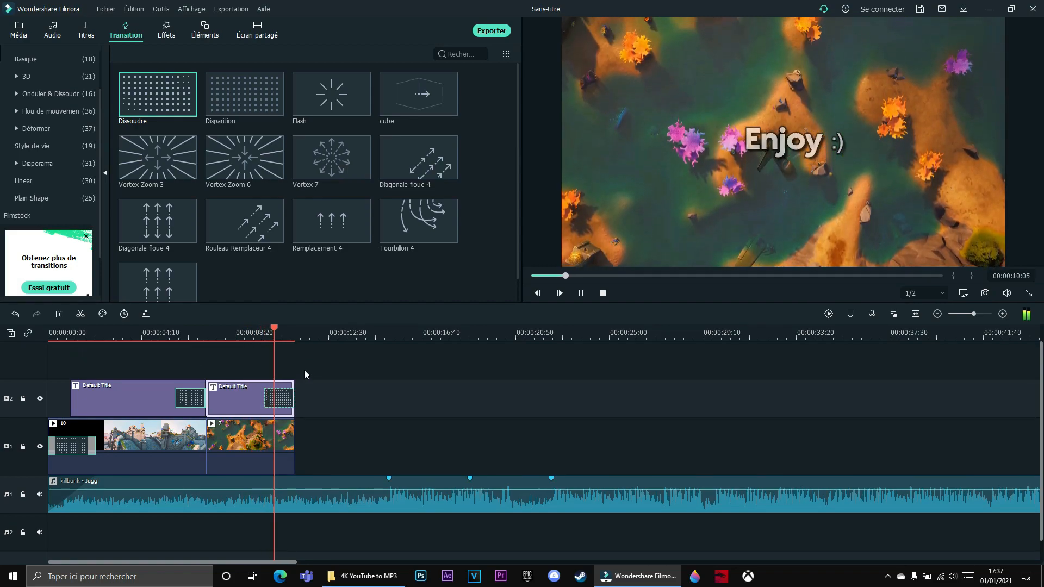
key(space)
drag(304, 377, 159, 386)
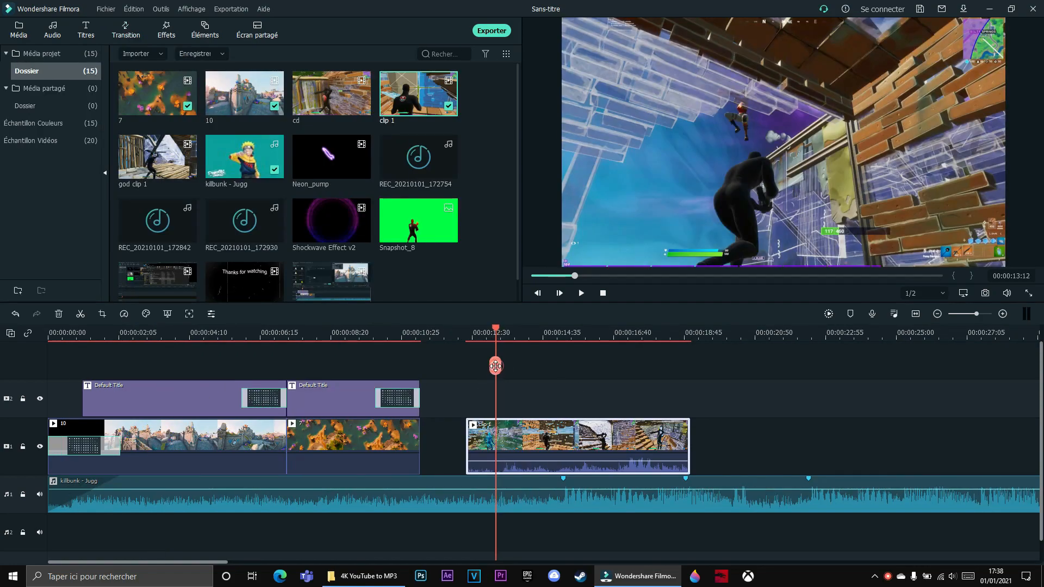
Find the hit frame in clip 1 at 00:00:16:49 and split the clip there
drag(496, 366, 610, 372)
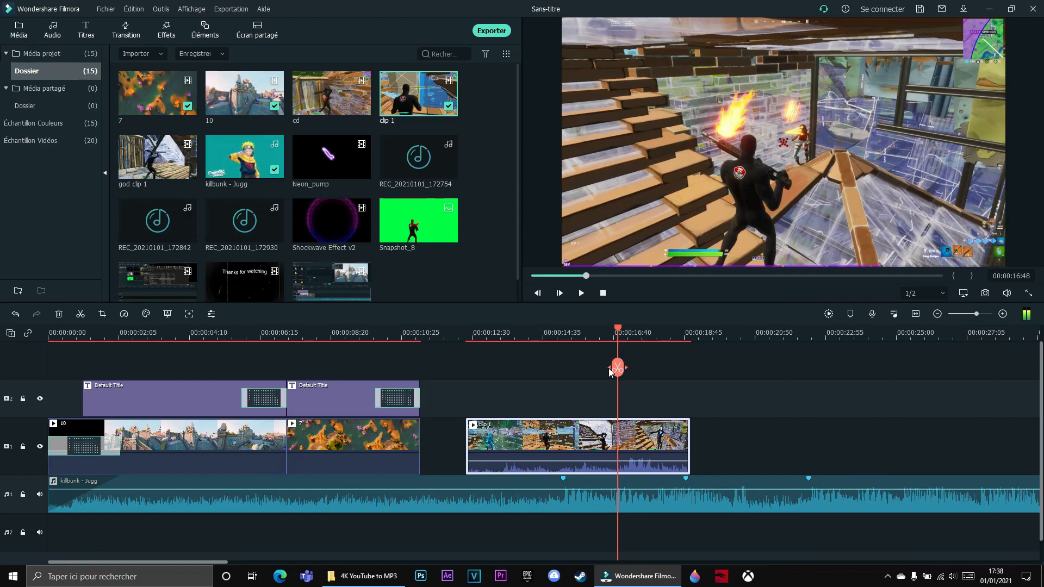
key(Right)
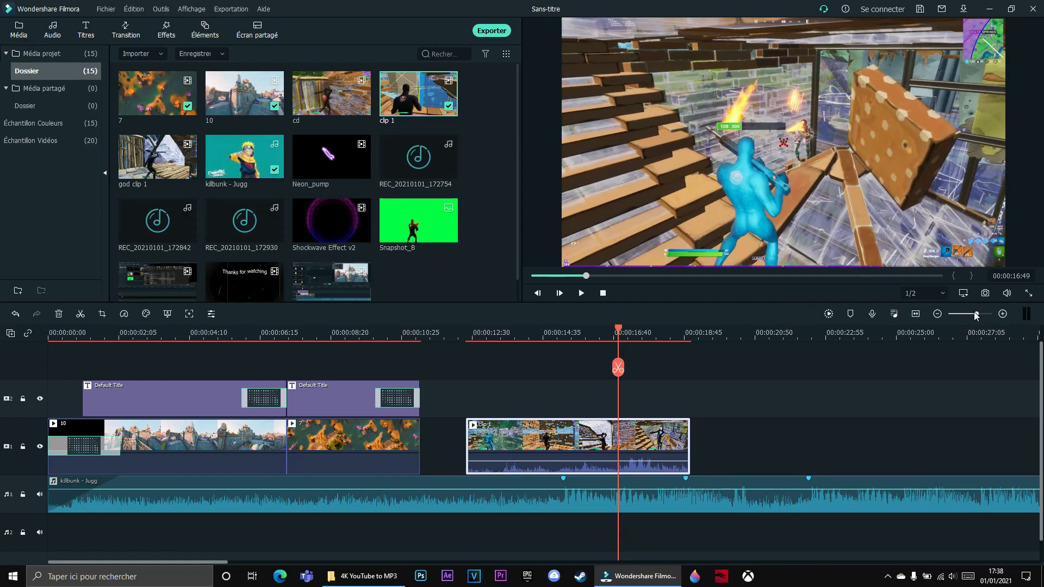
drag(976, 315, 984, 314)
click(623, 368)
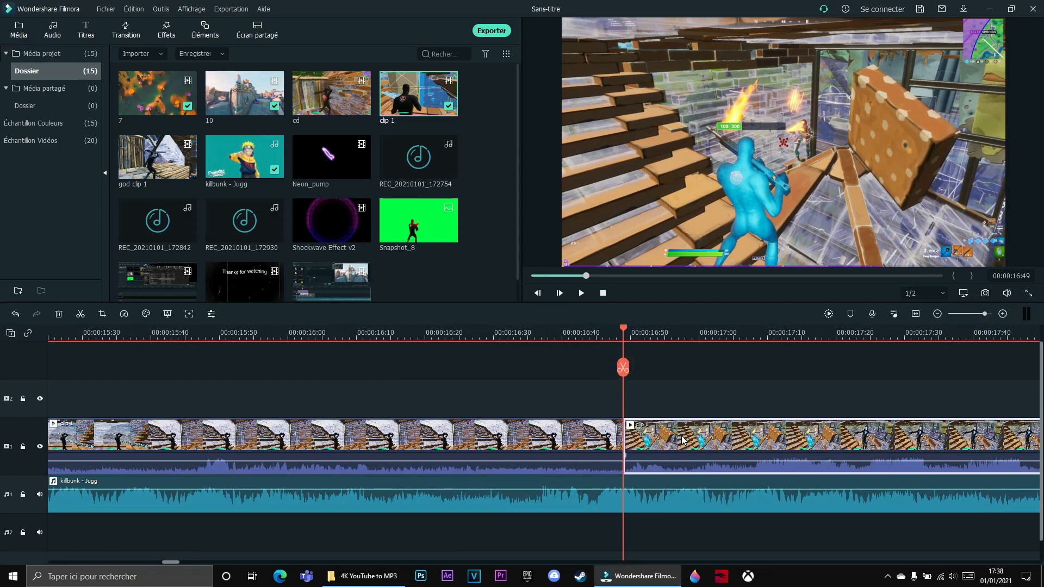
Detach the audio from the second part of clip 1 and slow down that part with a custom speed
right_click(681, 439)
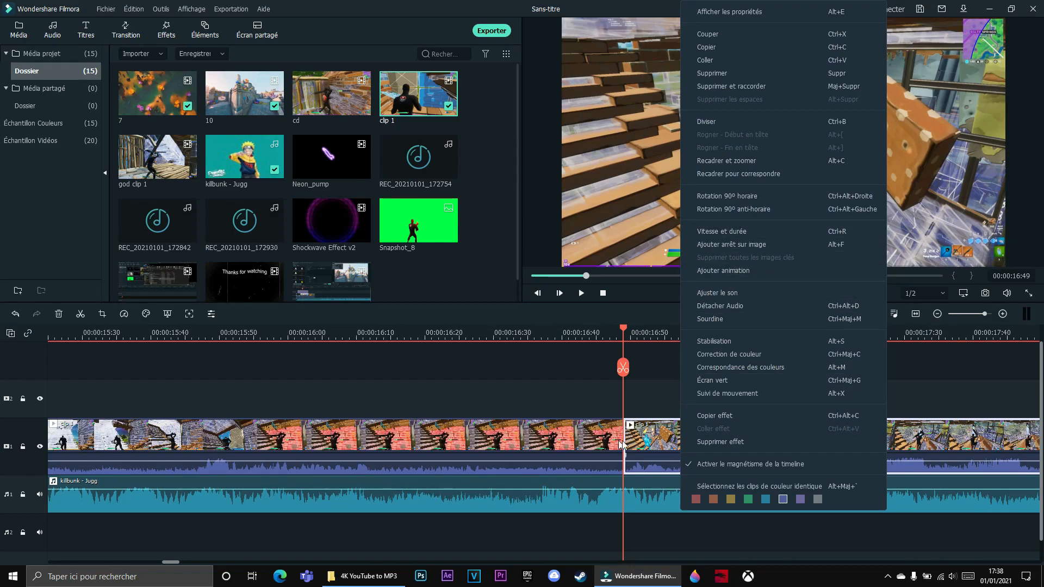
click(733, 308)
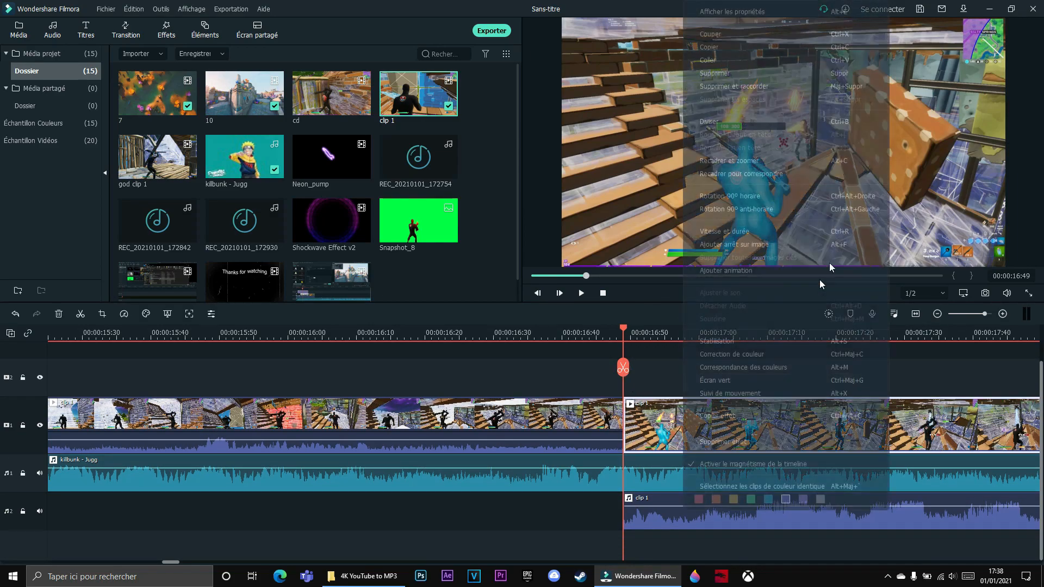
click(723, 232)
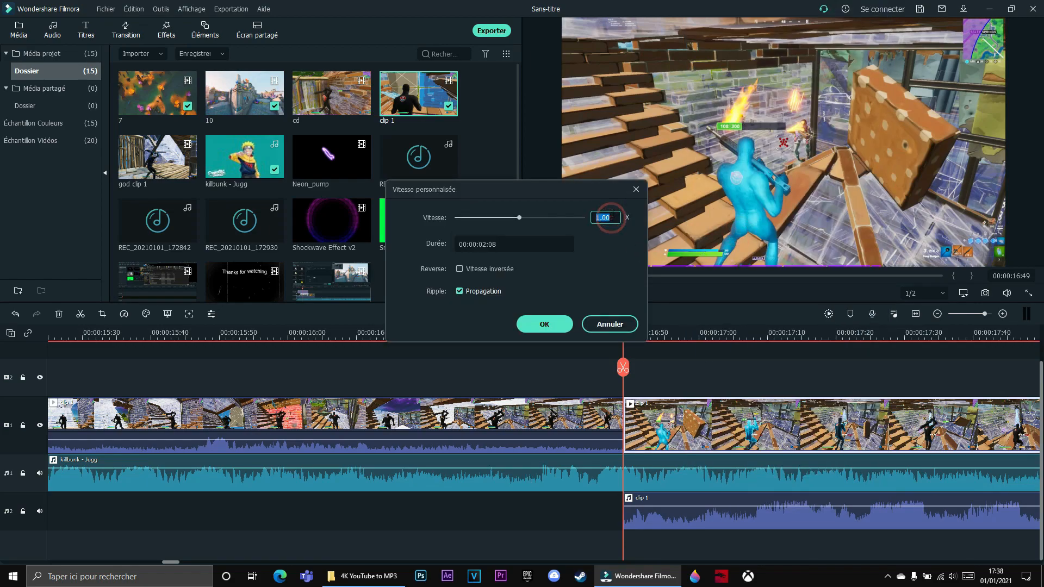
click(544, 325)
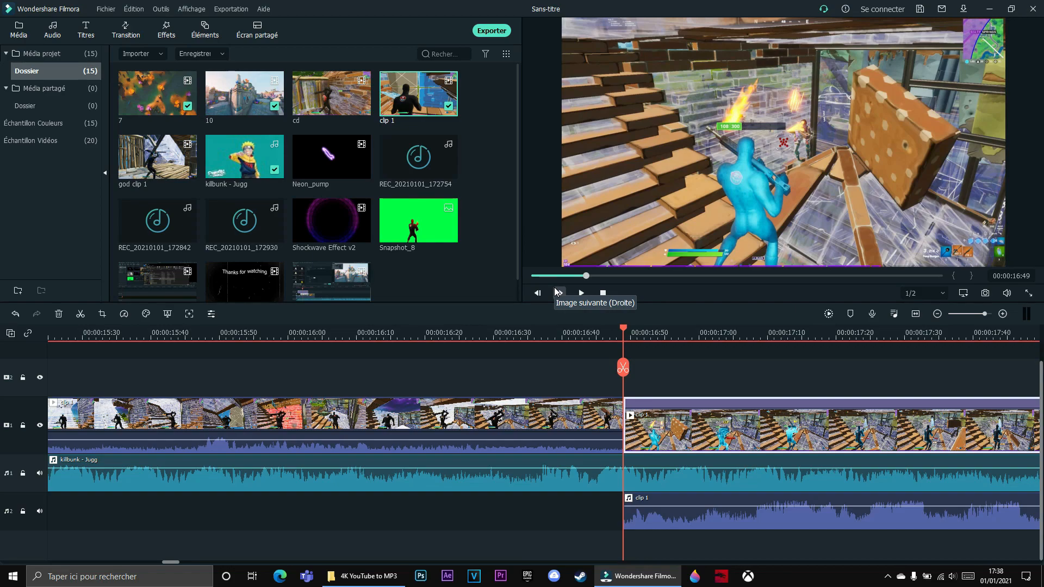
Move back frame by frame to 00:00:16:40 and split the first part of clip 1 there
key(Left)
click(558, 293)
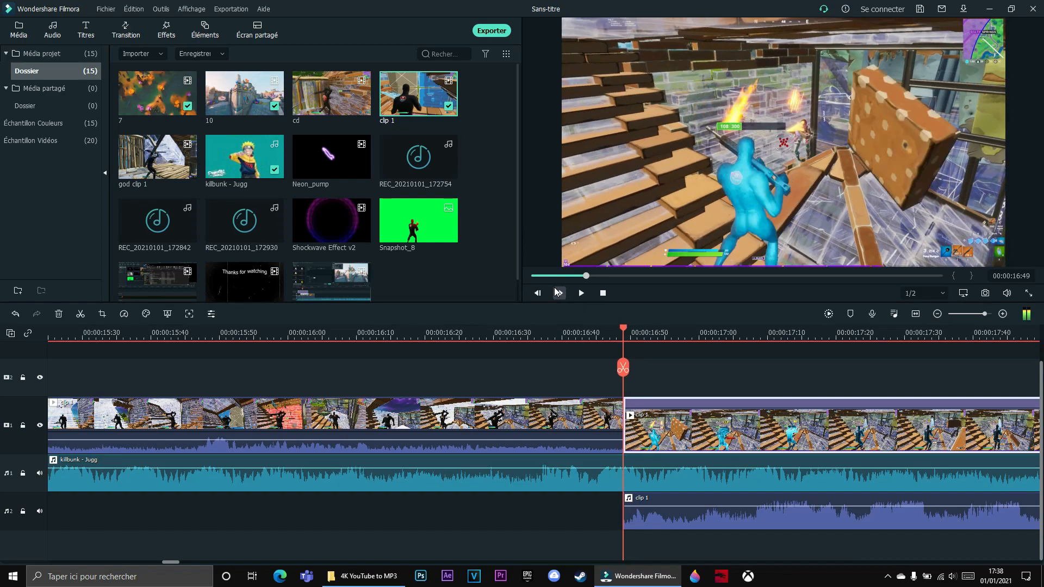
key(Left)
key(Left)
key(Left)
key(Left)
key(Left)
key(Left)
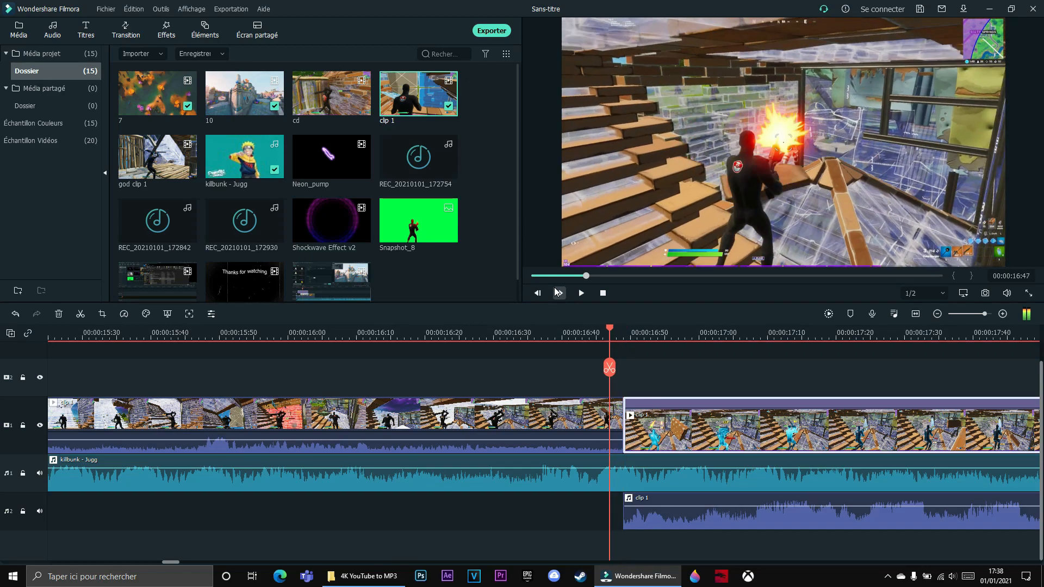
key(Left)
key(Left)
key(Left)
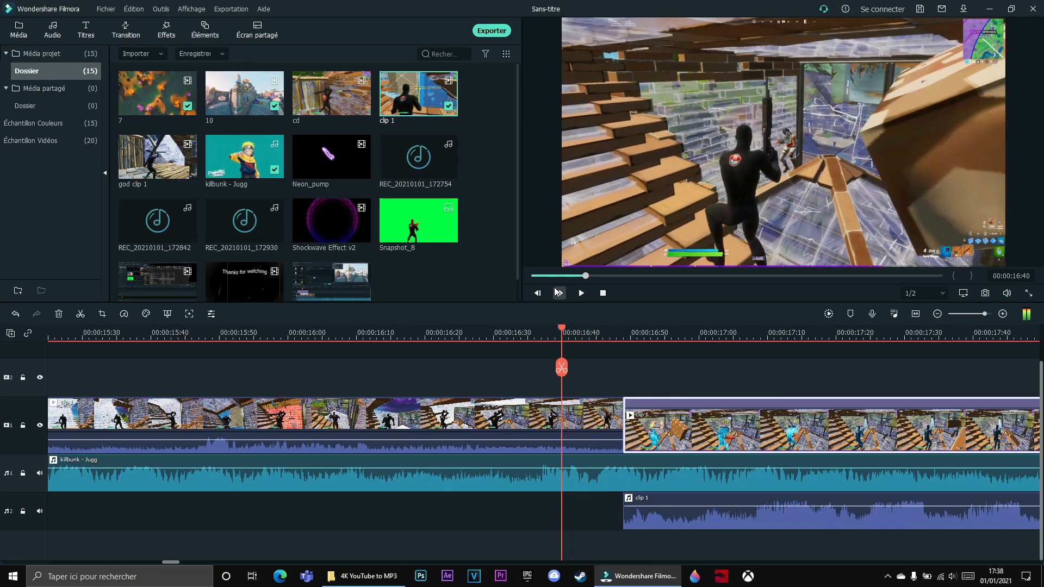
click(586, 427)
click(563, 368)
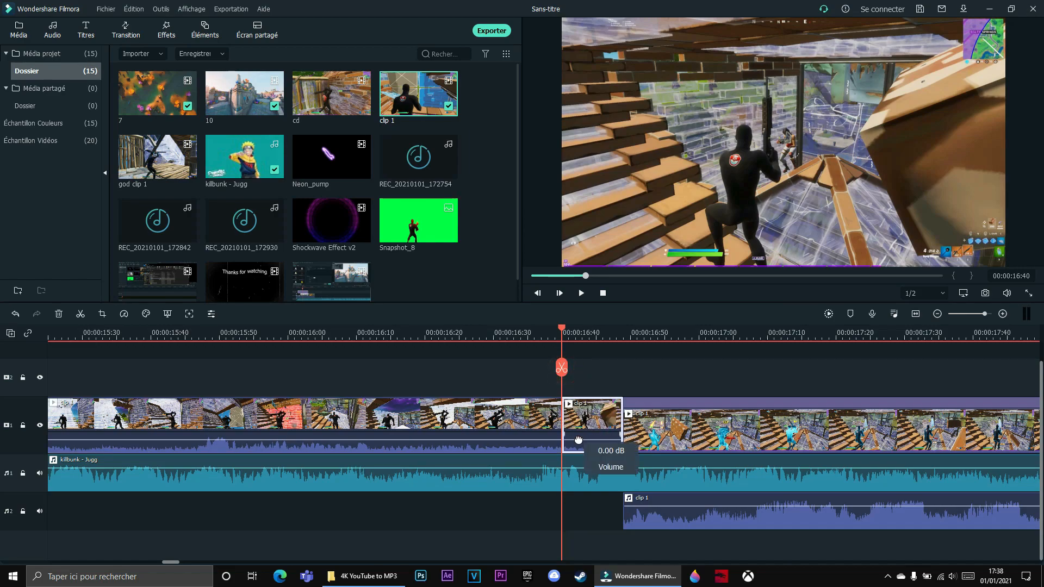
Set the custom speed of the short clip 1 segment before the hit to 2x
right_click(584, 435)
click(625, 232)
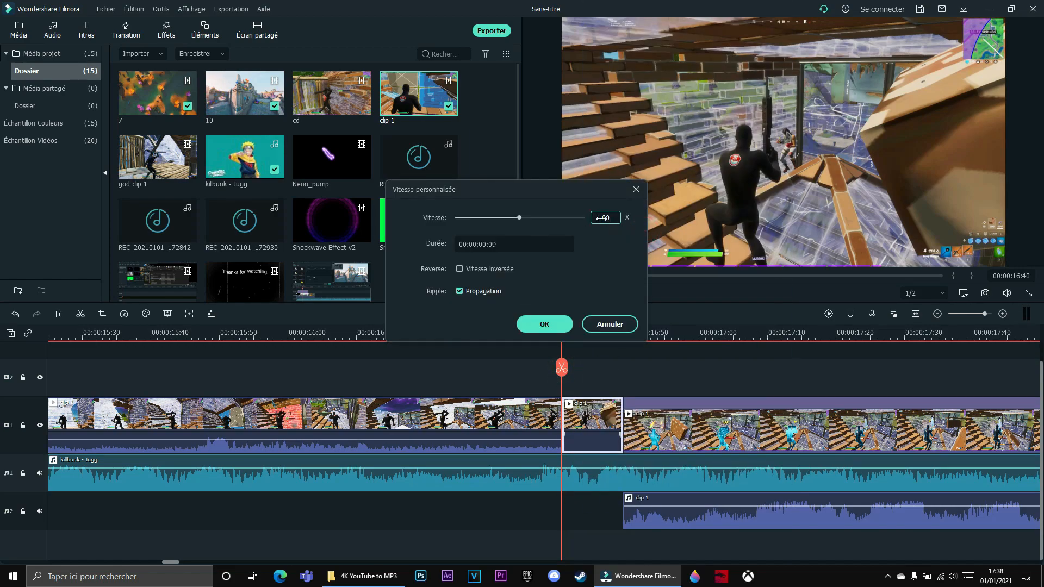
text(2)
click(544, 324)
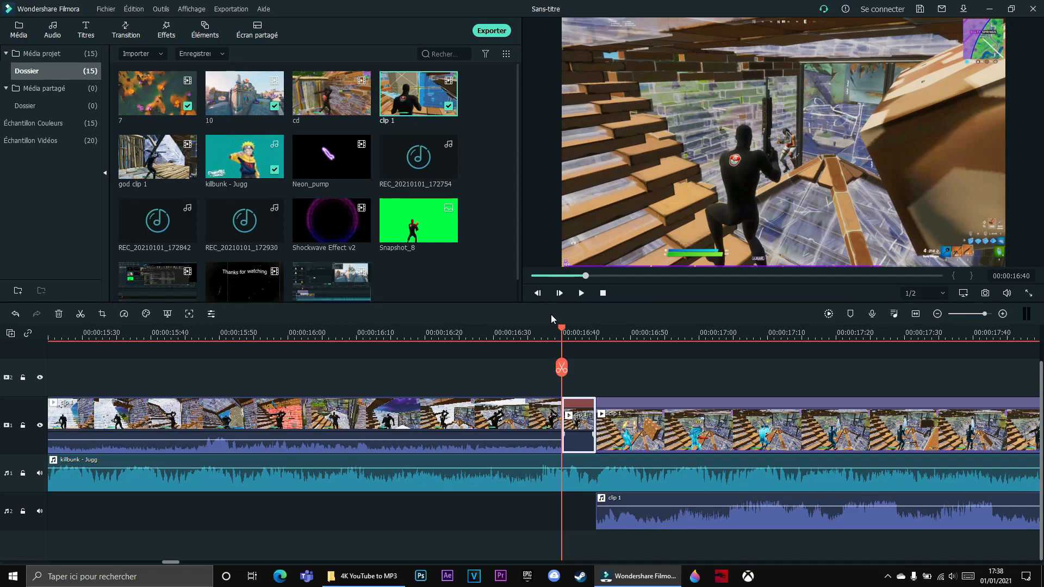
Examine the frames just before the sped-up segment of clip 1 and return to the segment's start
key(Left)
key(Left)
key(Left)
key(Left)
key(Left)
key(Left)
key(Left)
key(Left)
key(Left)
key(Left)
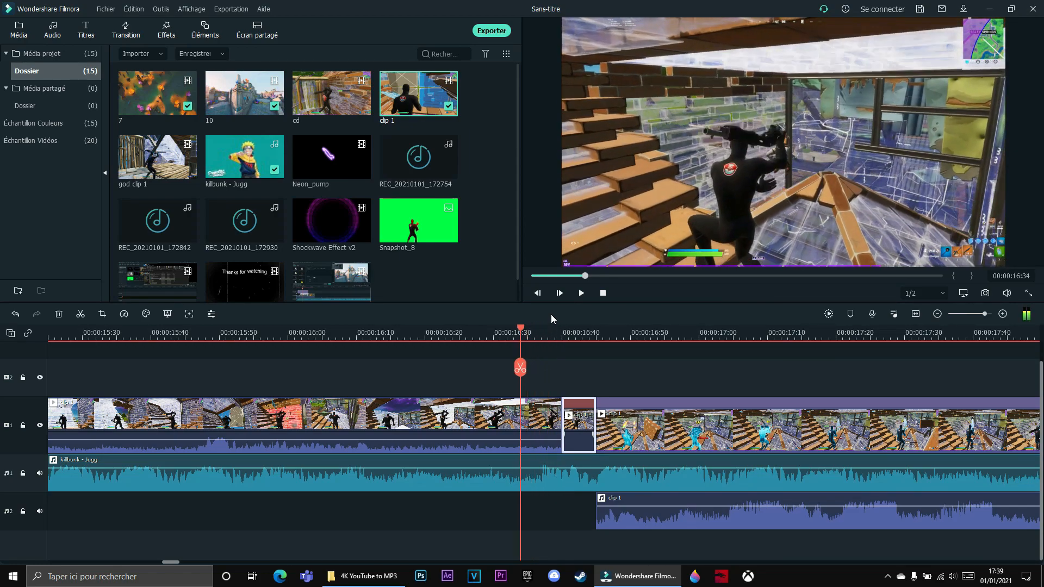
key(Down)
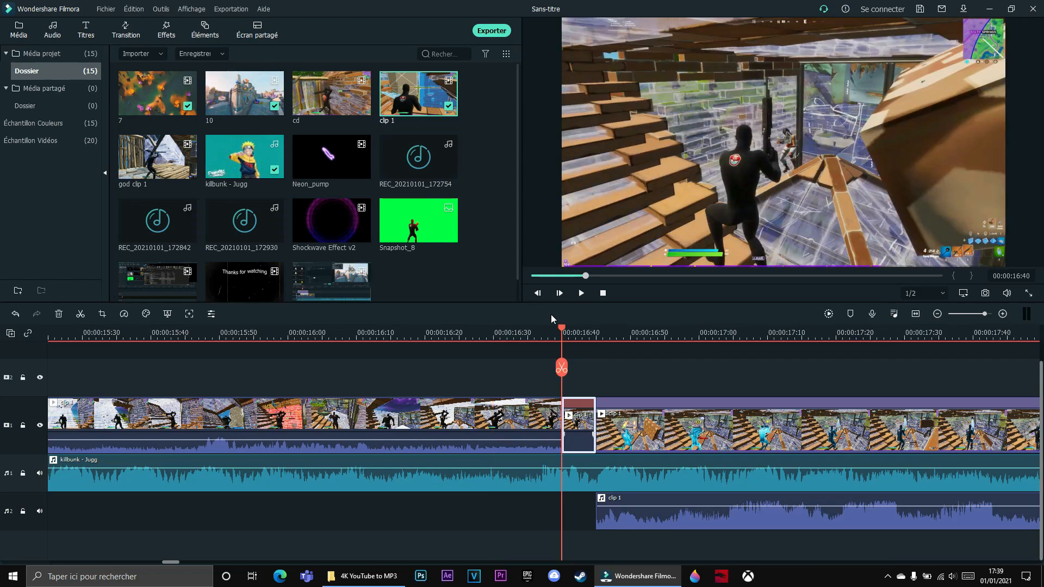
Move back frame by frame to 00:00:16:31 and split the first part of clip 1 there
key(Left)
key(Left)
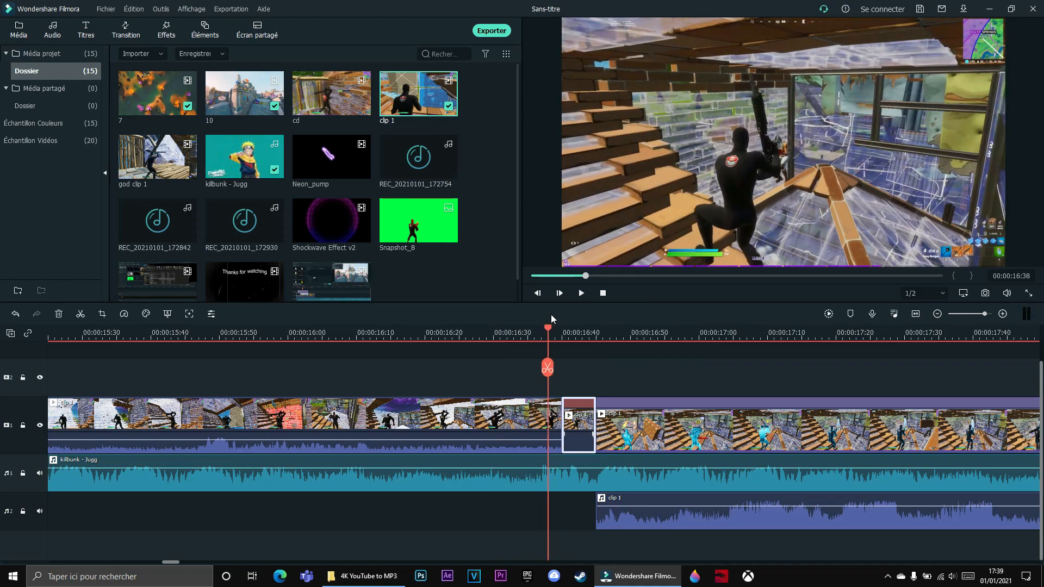
key(Left)
key(Left)
key(Left)
key(Left)
key(Left)
key(Left)
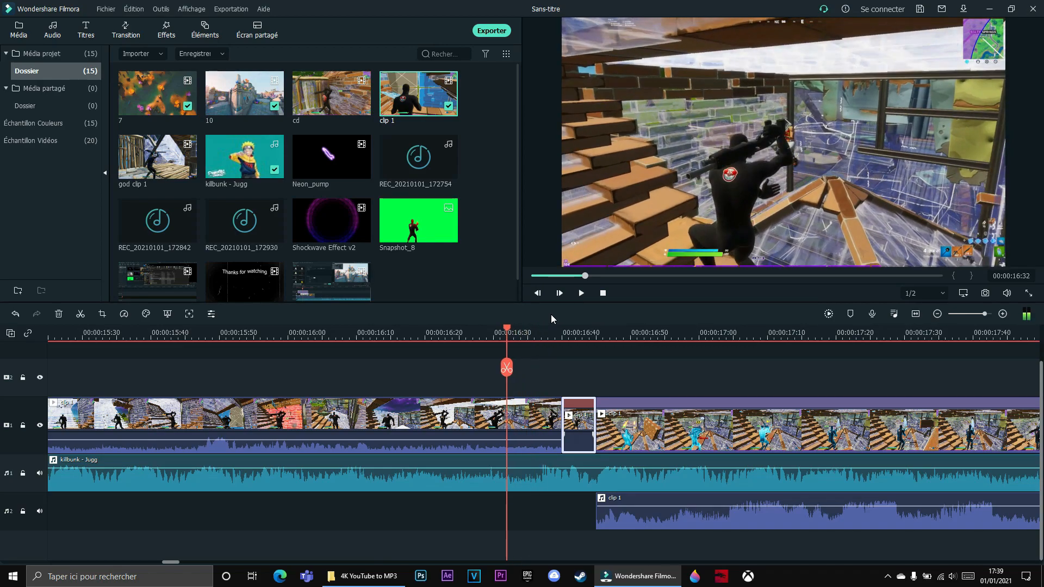
key(Left)
click(533, 425)
click(500, 368)
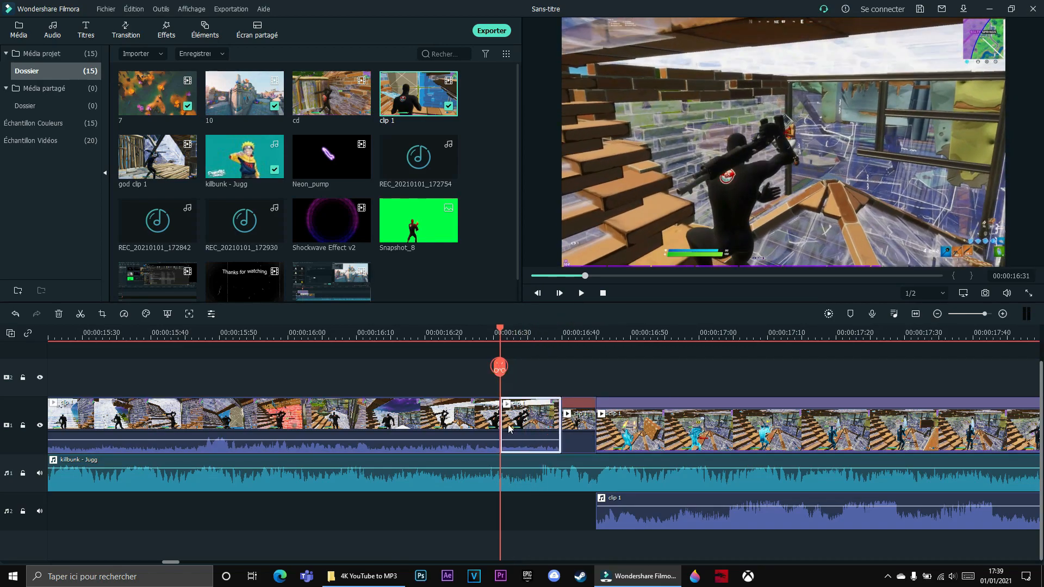
Slow down the new short clip 1 segment between 00:00:16:31 and the sped-up segment with a custom speed
click(518, 443)
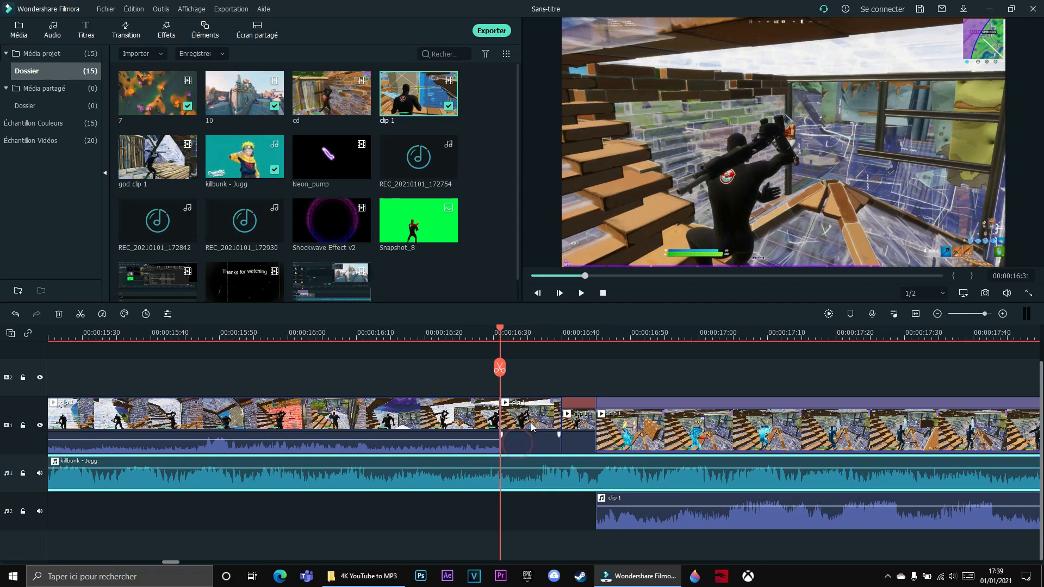
right_click(533, 431)
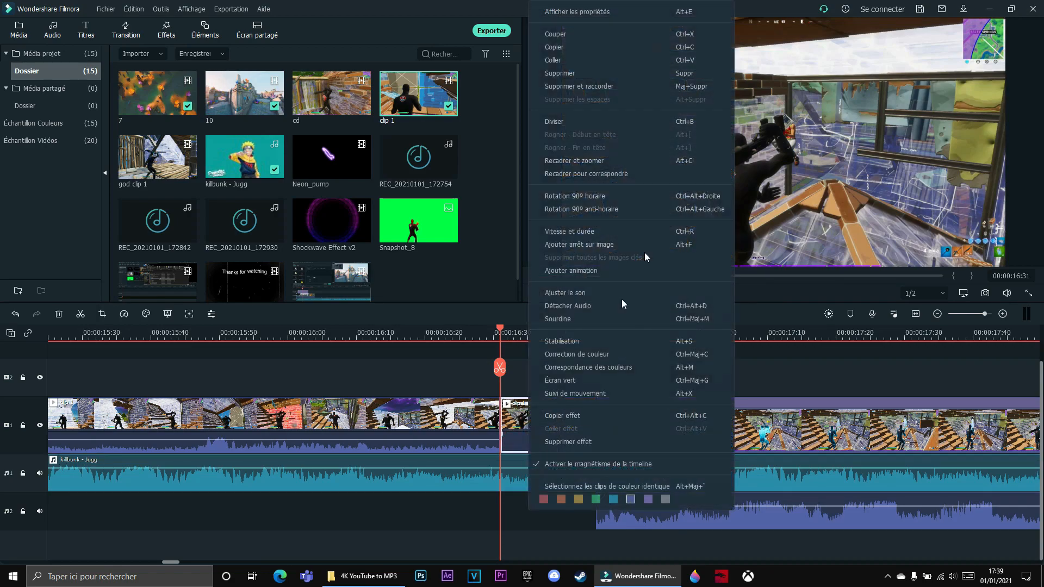
click(578, 237)
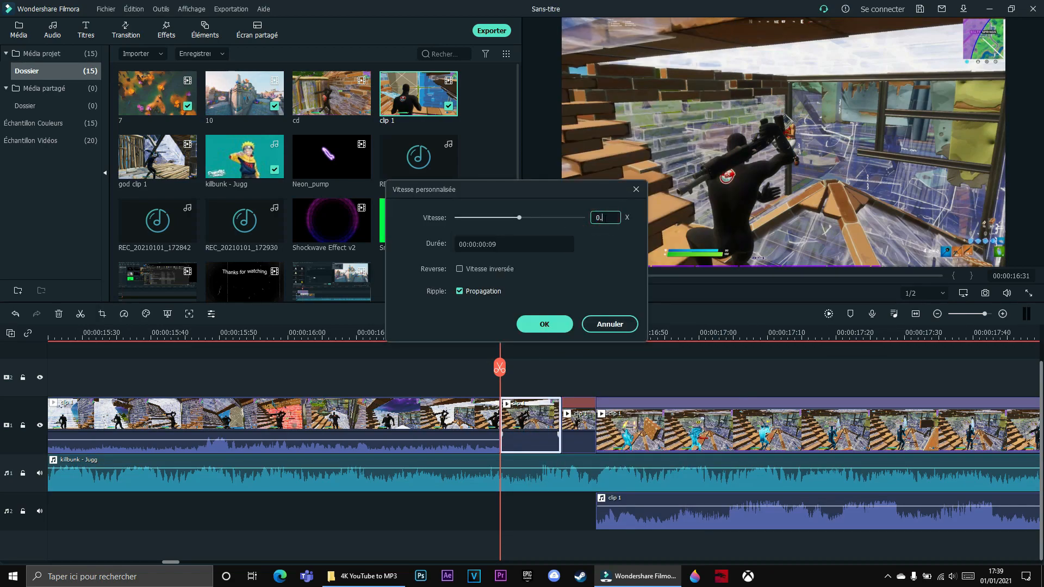
click(545, 324)
Move the short segments and the slowed part of clip 1 onto video track 2, starting the slowed part at the first beat marker
drag(985, 315, 975, 316)
drag(521, 378, 467, 366)
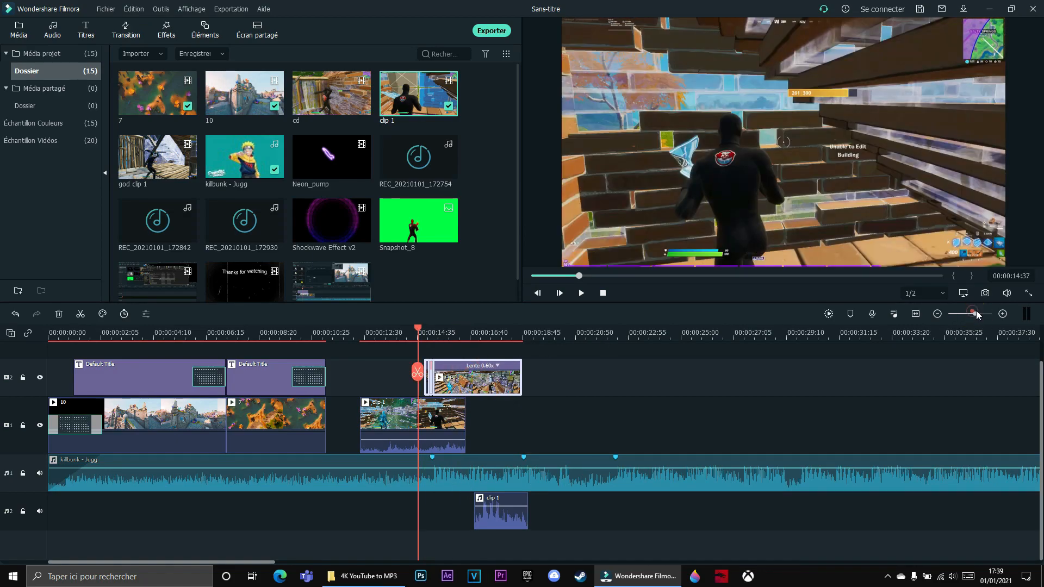
drag(975, 315, 981, 315)
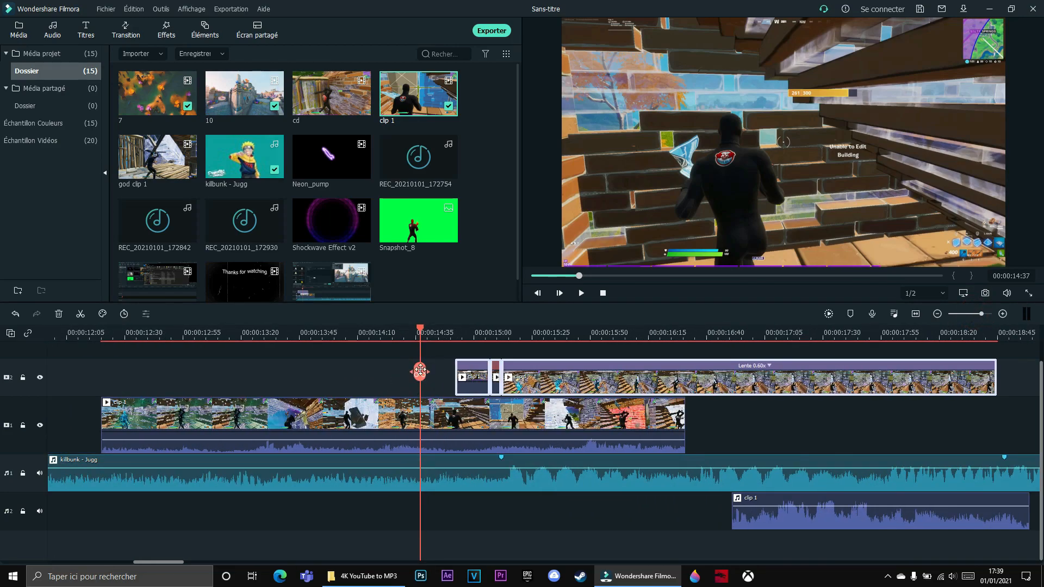
drag(417, 372, 500, 372)
scroll(515, 391, up, 1)
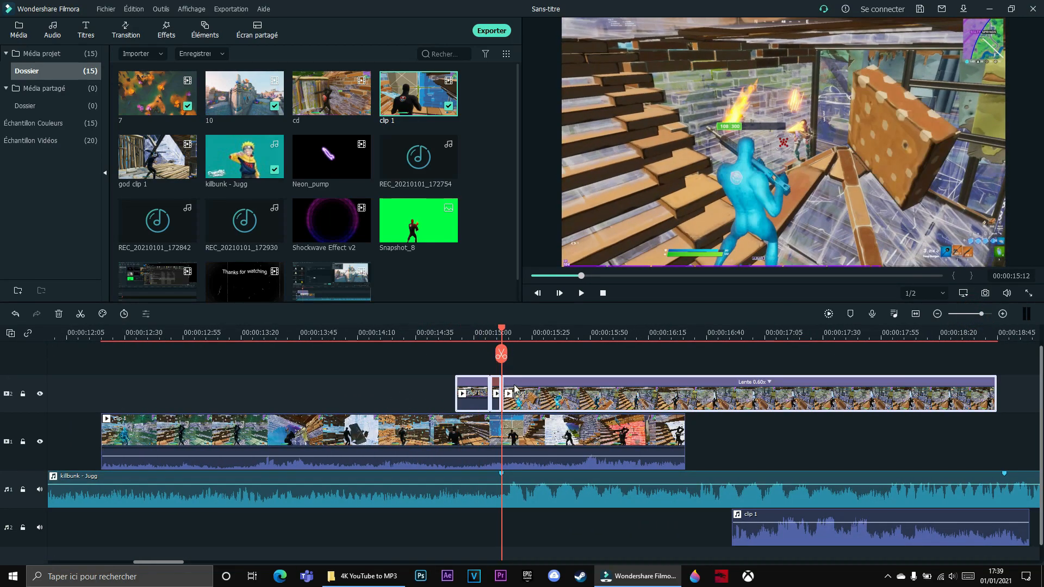
Lock video track 2 and move the long first part of clip 1 up to video track 3
click(22, 398)
drag(315, 462, 311, 375)
drag(501, 355, 213, 356)
click(498, 397)
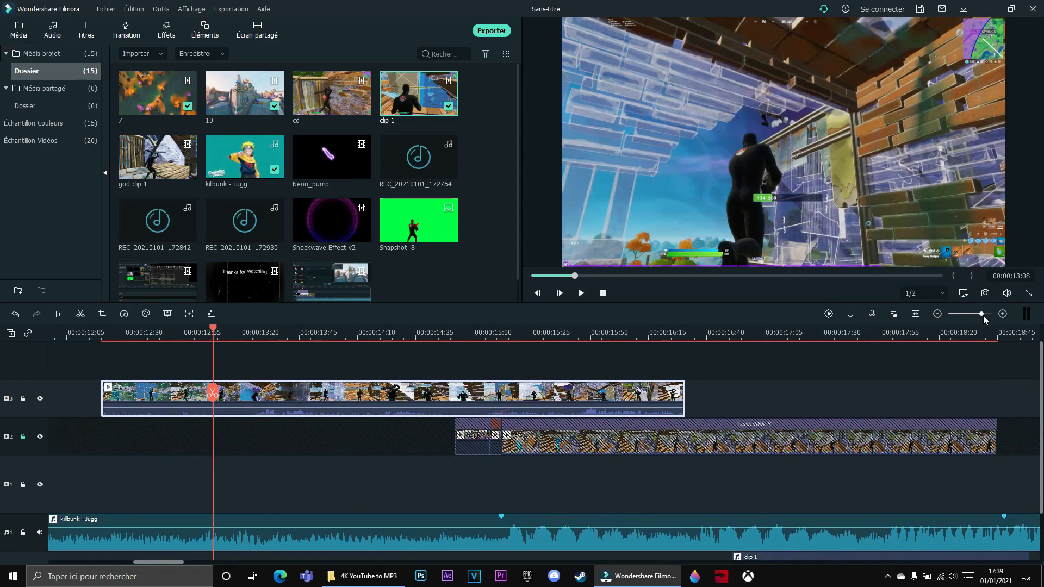
Align the end of clip 1's first part with the locked segments and trim its start to the end of clip 7
drag(984, 314, 977, 315)
drag(290, 391, 238, 390)
drag(137, 391, 178, 398)
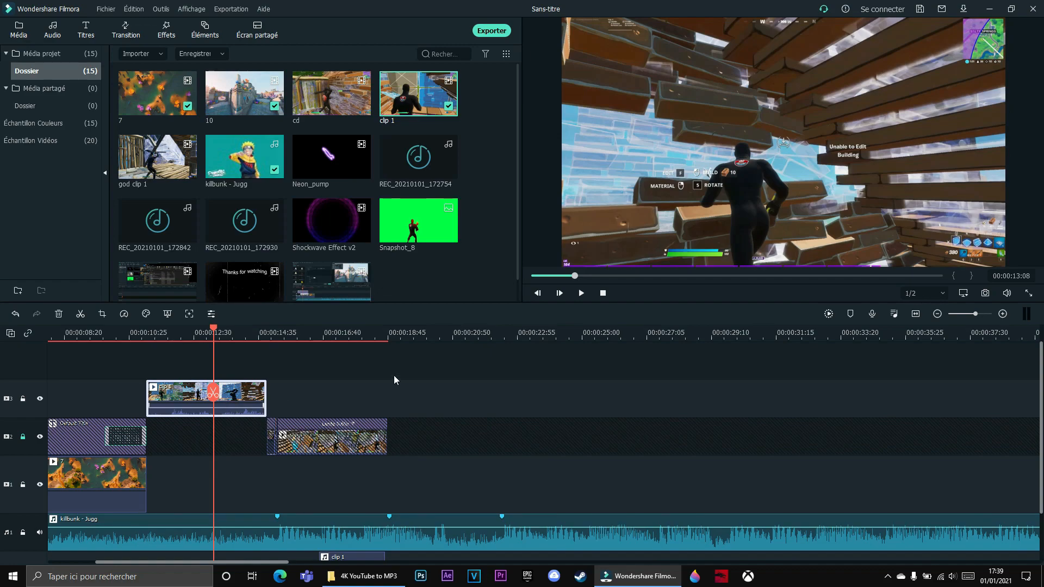
Unlock video track 2 and move all the clip 1 parts down to video track 1 directly after clip 7
click(22, 437)
drag(492, 432, 245, 442)
click(263, 396)
drag(247, 434, 245, 470)
click(322, 371)
Play back the clip 1 sequence to check the speed changes against the beat marker
drag(214, 391, 144, 392)
key(space)
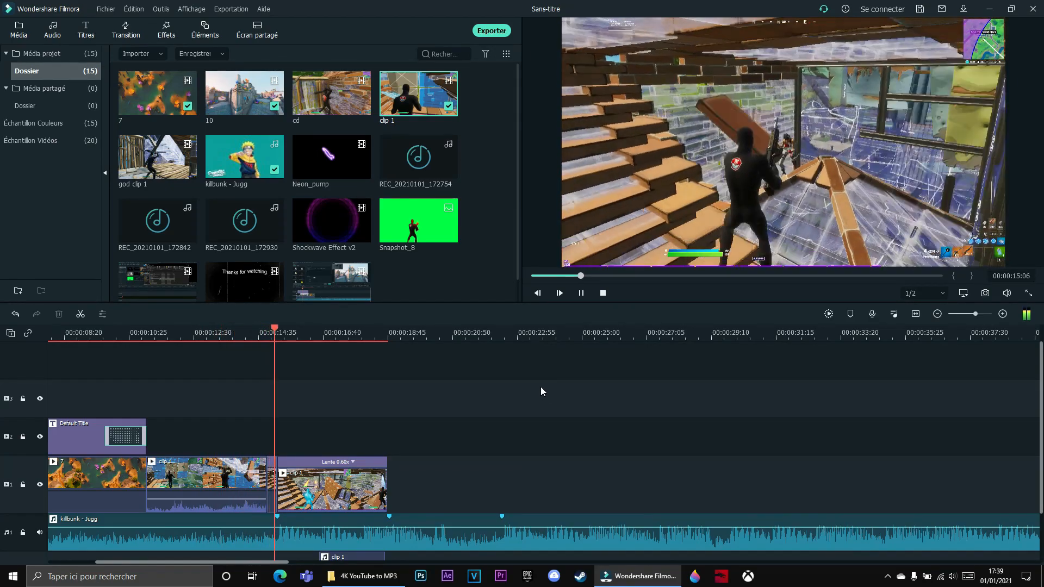
key(space)
click(250, 335)
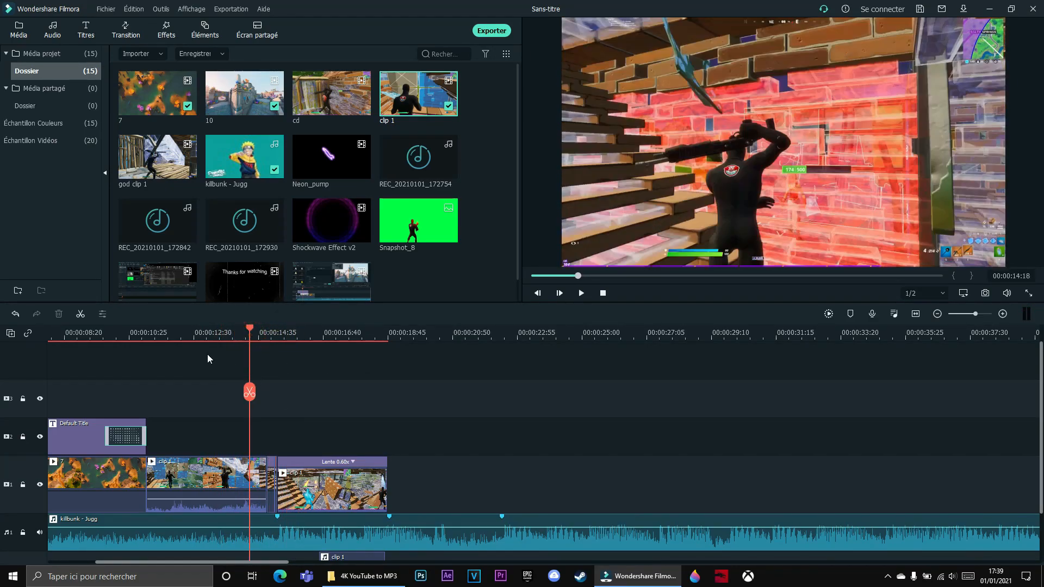
drag(258, 392, 186, 364)
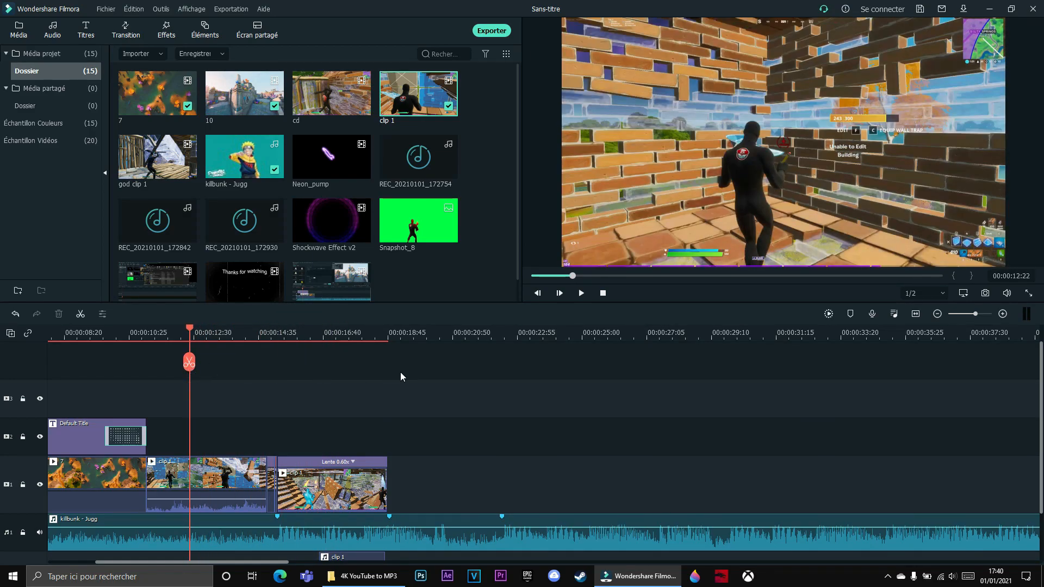
key(space)
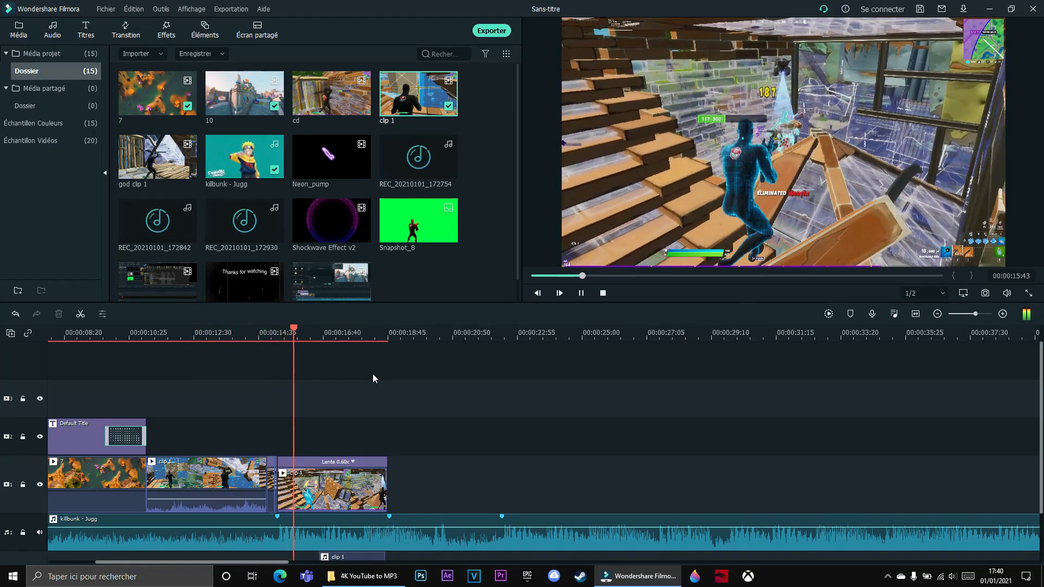
key(space)
Split the slowed part of clip 1 at 00:00:16:08, delete the remainder, and fit the detached audio beneath the kept part
click(317, 482)
click(305, 365)
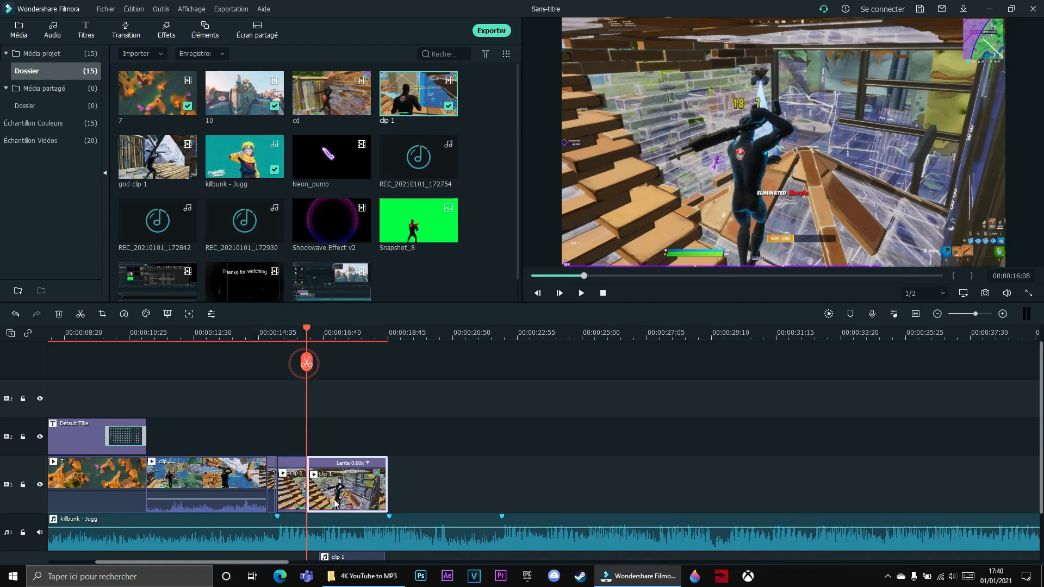
key(Delete)
drag(272, 516, 306, 499)
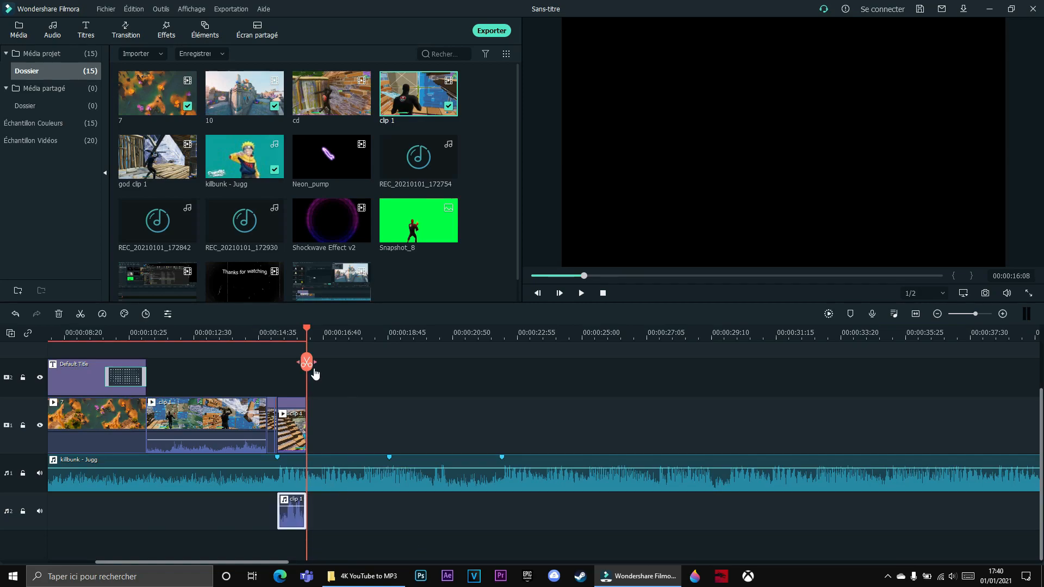
Lower the detached clip 1 audio to about -7 dB and check its level by playing the sequence
drag(310, 362, 207, 377)
key(space)
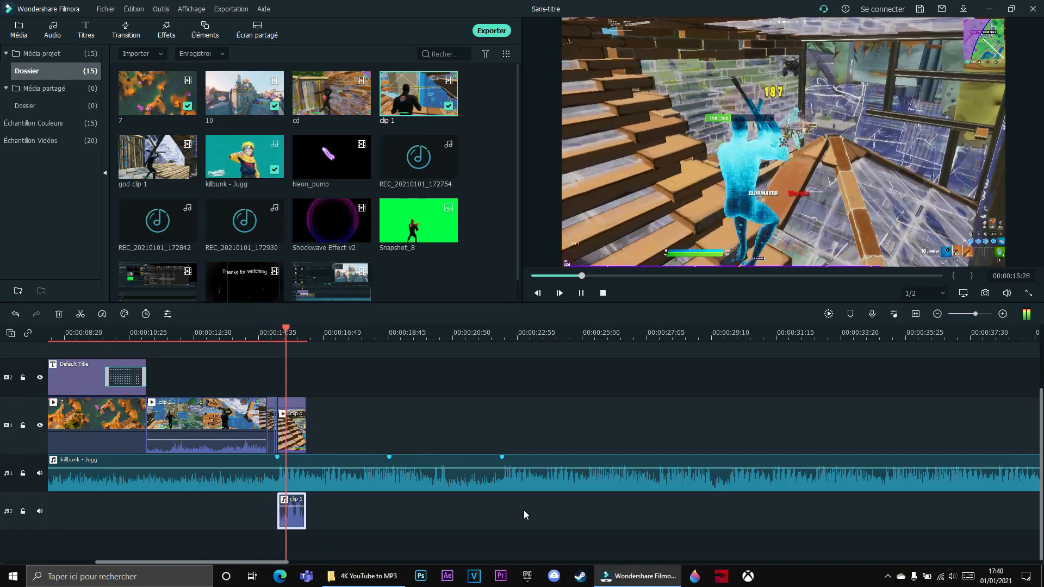
key(space)
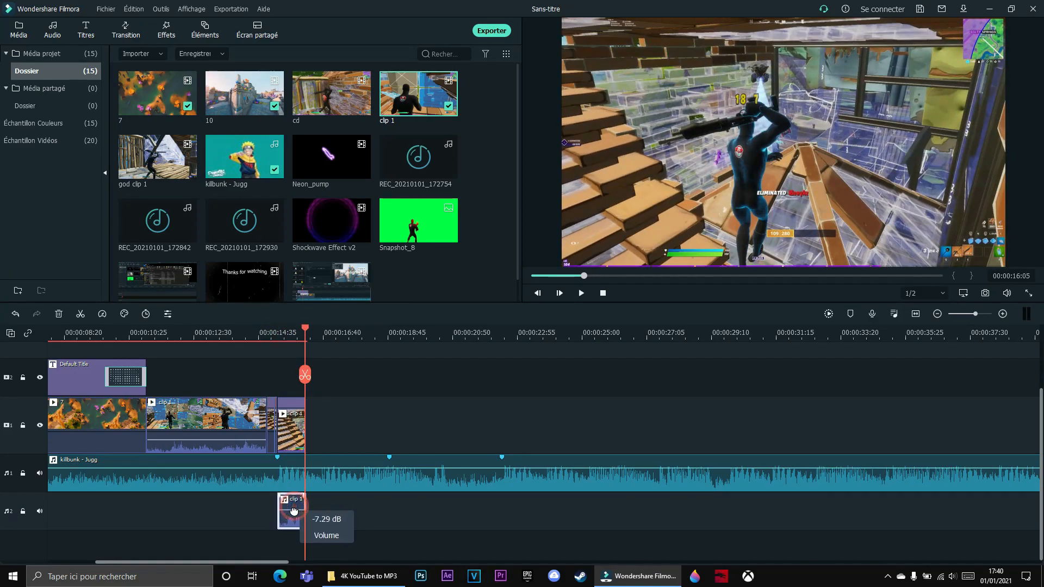
drag(301, 381, 257, 387)
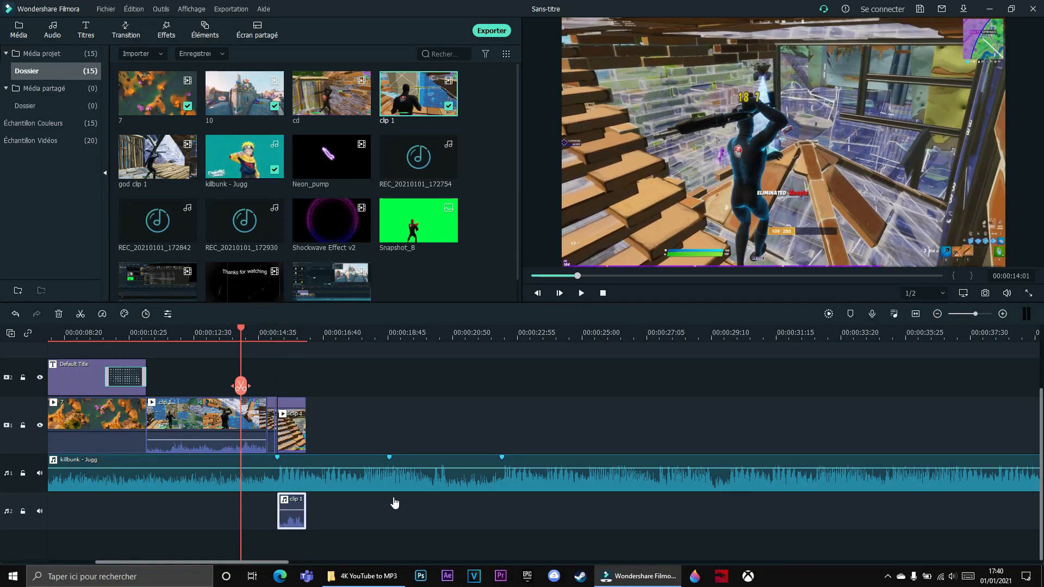
key(space)
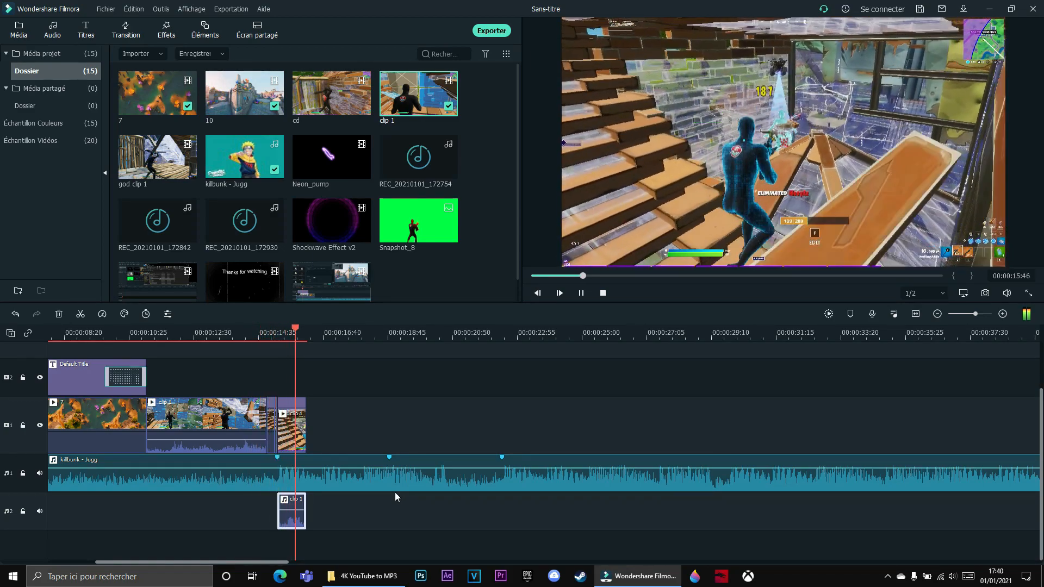
Add the Changement de teinte effect on video track 2, covering all the clip 1 parts
drag(306, 380, 159, 402)
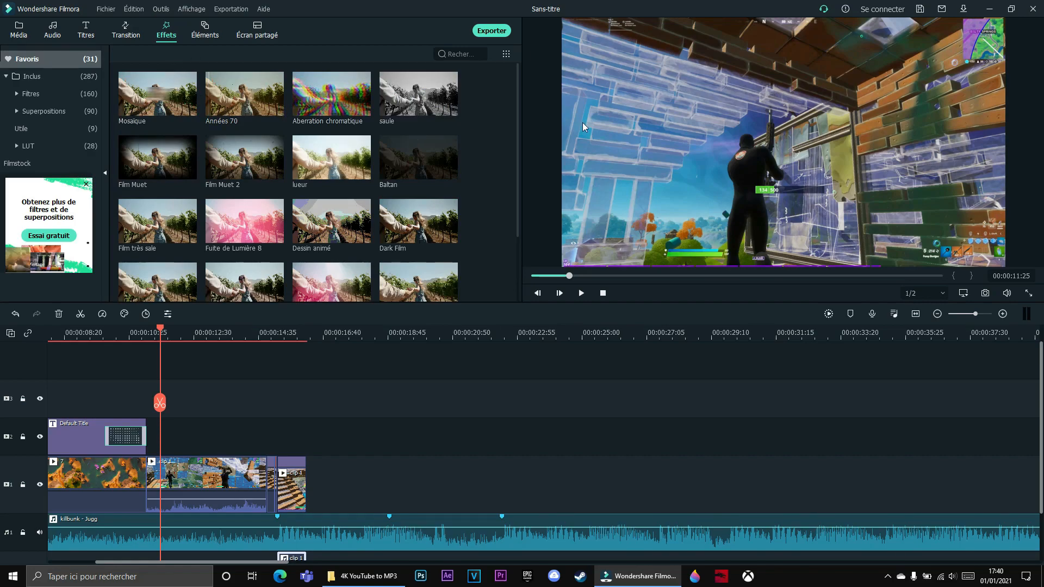
scroll(190, 190, down, 5)
drag(187, 148, 305, 431)
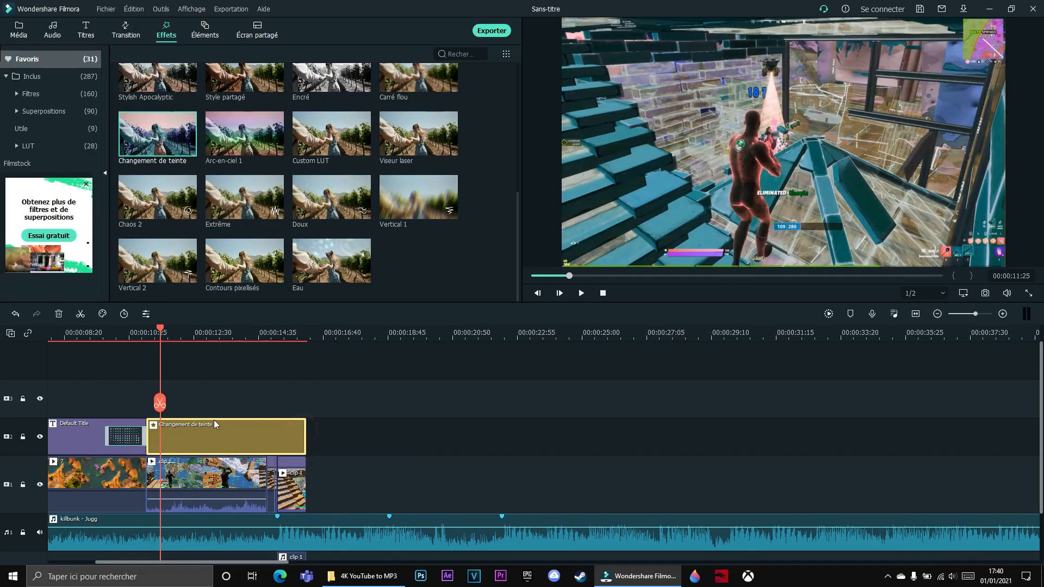
Set the Teinte value of the Changement de teinte effect to 46
right_click(226, 426)
click(311, 205)
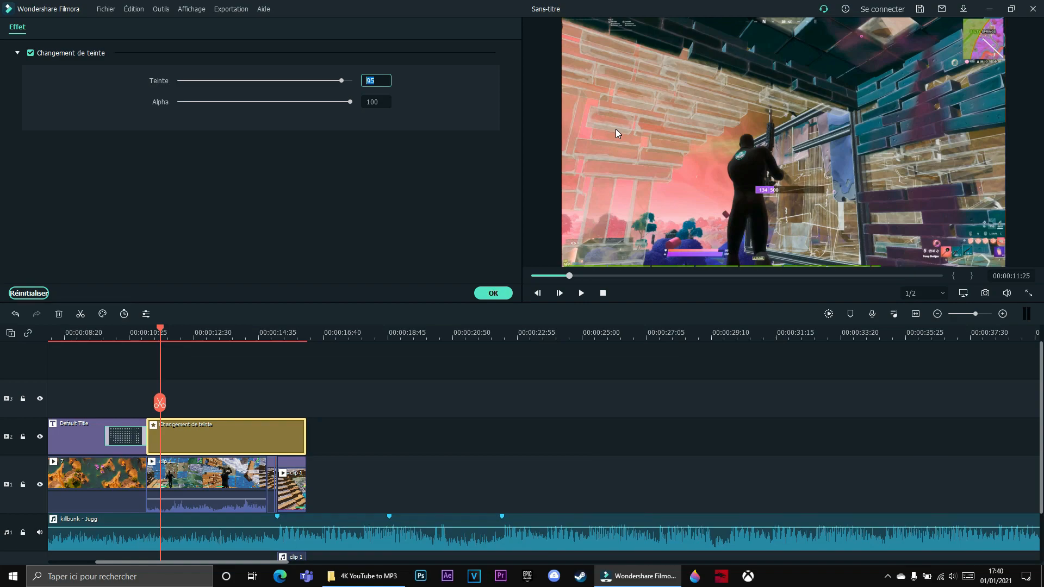
text(46)
key(Return)
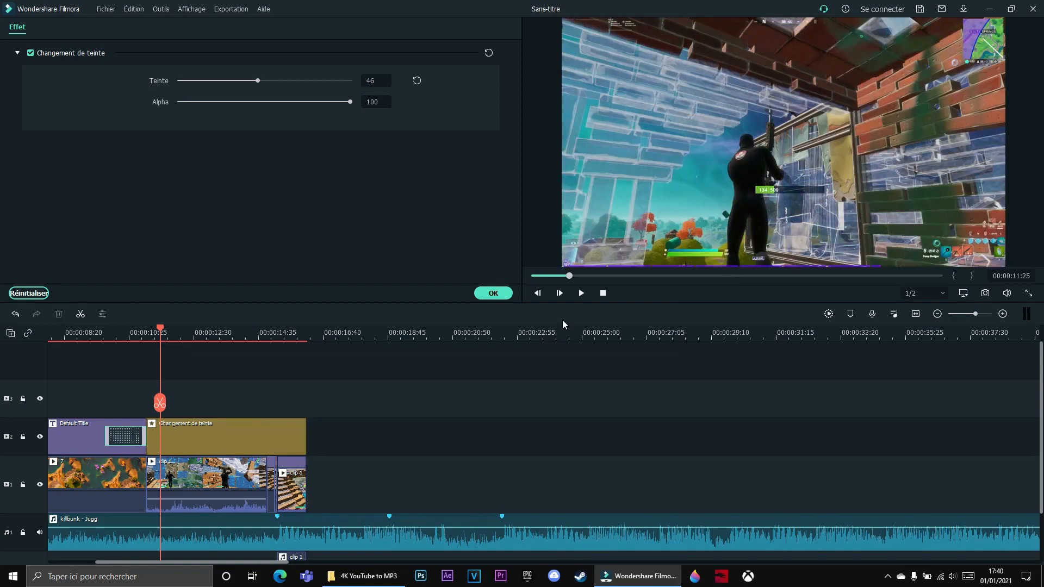
click(493, 294)
Fine-tune the effect's Teinte by trying 43 and 50, and apply a value in the forties
right_click(270, 433)
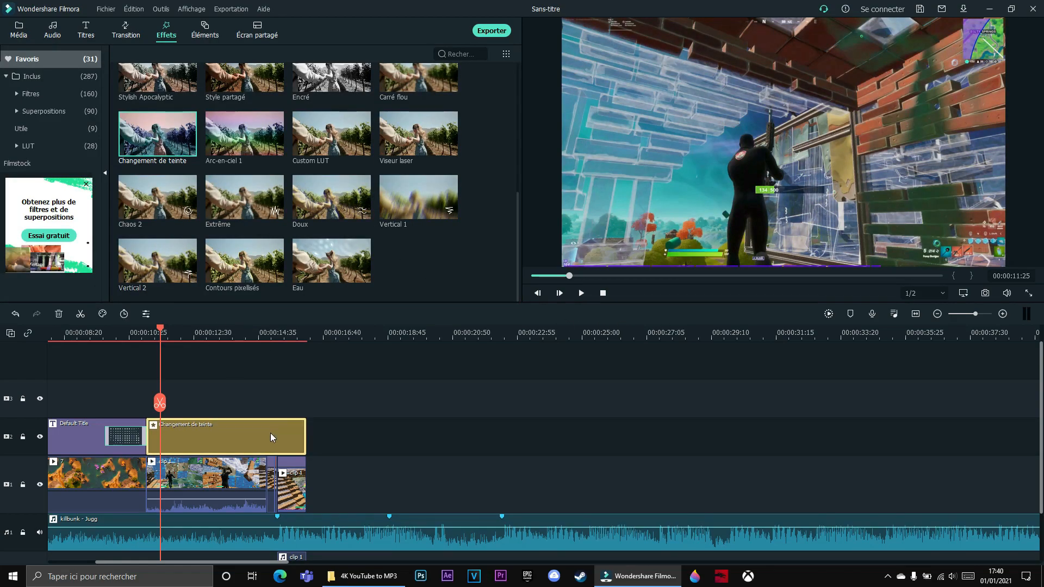
click(327, 207)
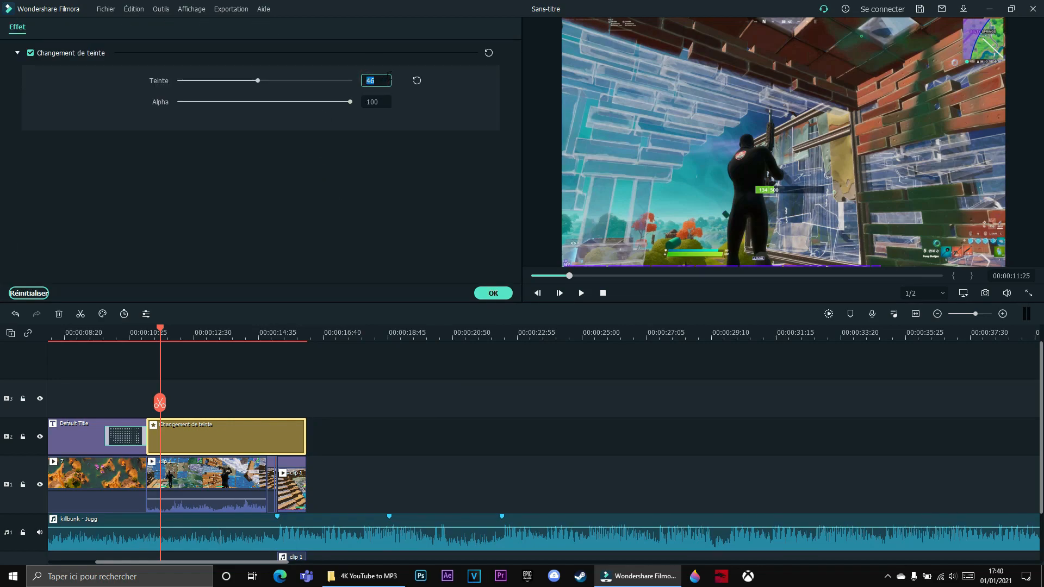
text(43)
key(Return)
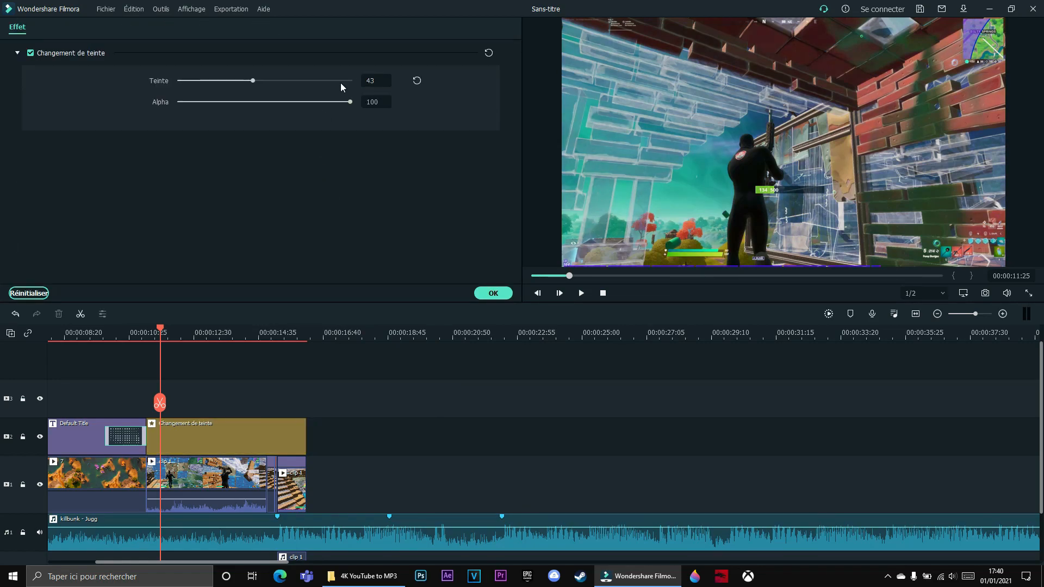
text(50)
key(Return)
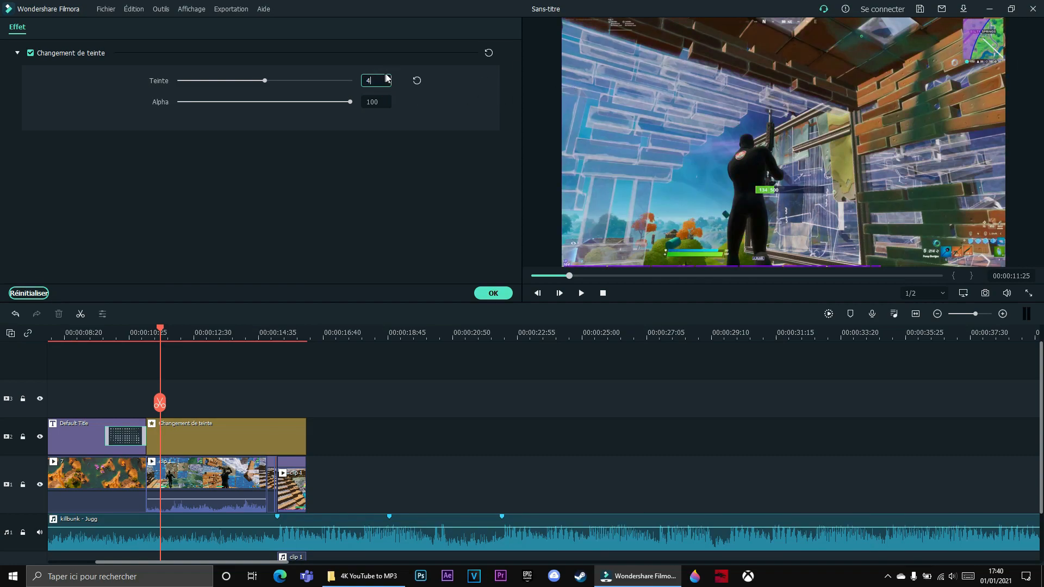
click(496, 293)
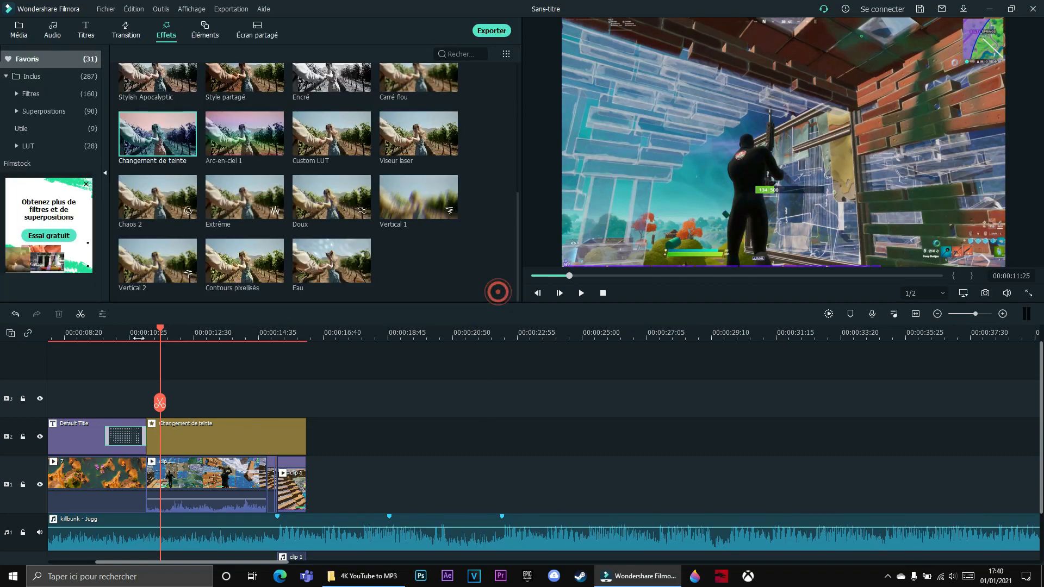
Play back the clip 1 parts to check the hue change, and return to about 00:00:12:10
key(space)
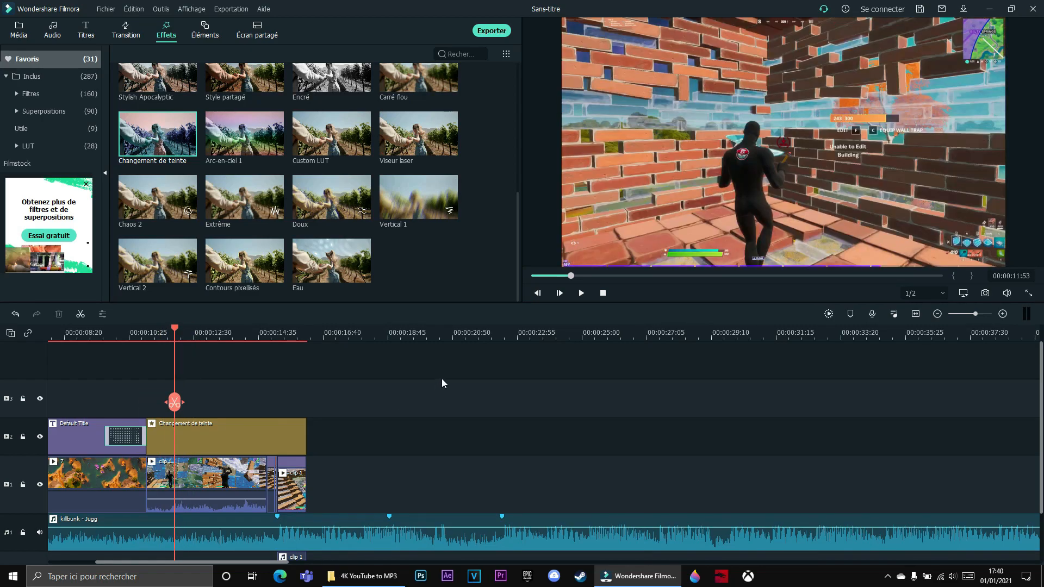
scroll(443, 375, down, 1)
scroll(443, 375, down, 1)
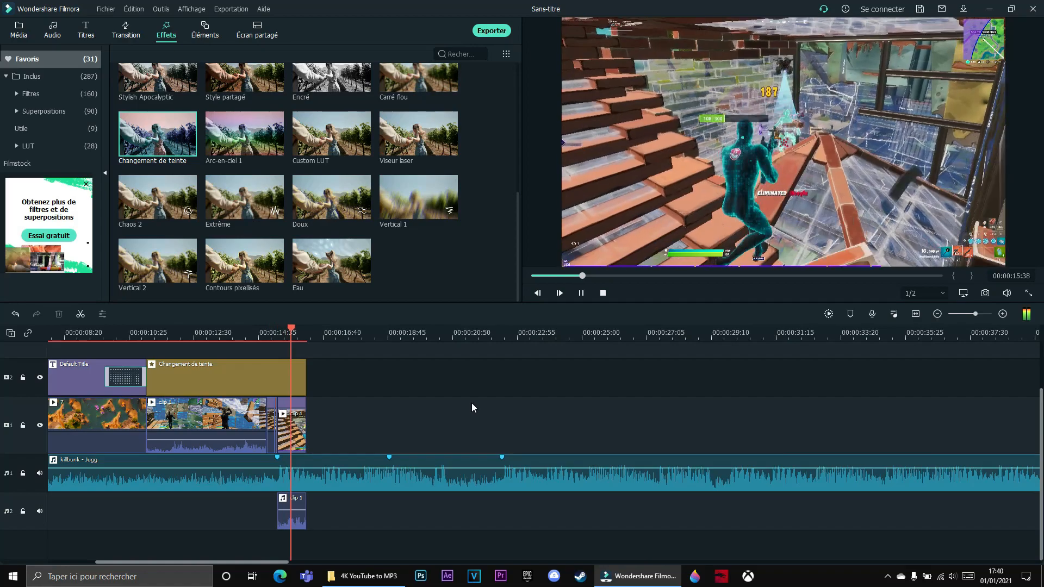
key(space)
drag(306, 397, 183, 402)
scroll(183, 402, up, 2)
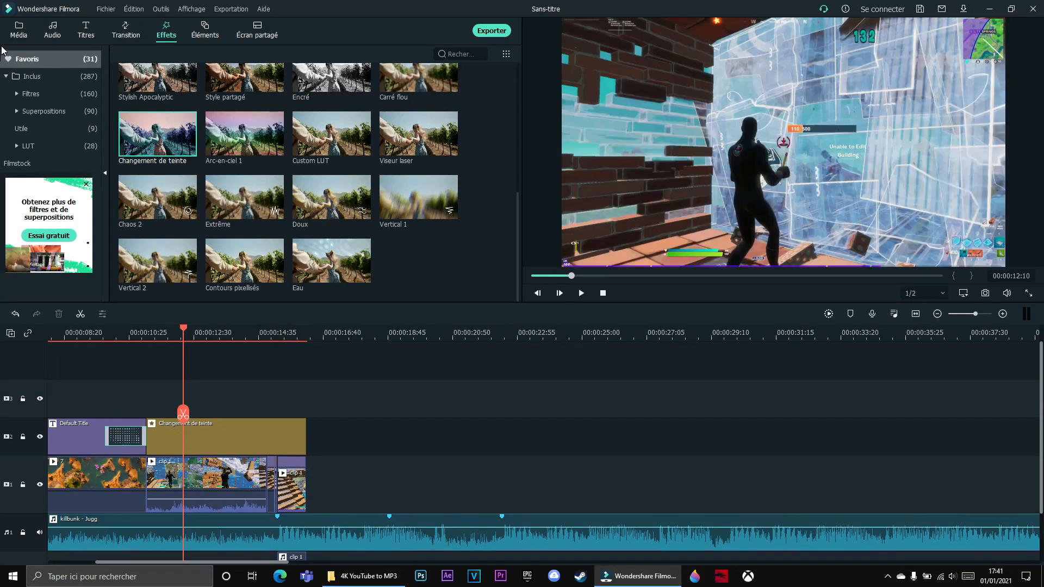
Bring the EDITOR NAME #2 clip from the desktop's TEXTE HIGHLIGHTS folder onto video track 3, above the first clip 1 part
click(19, 30)
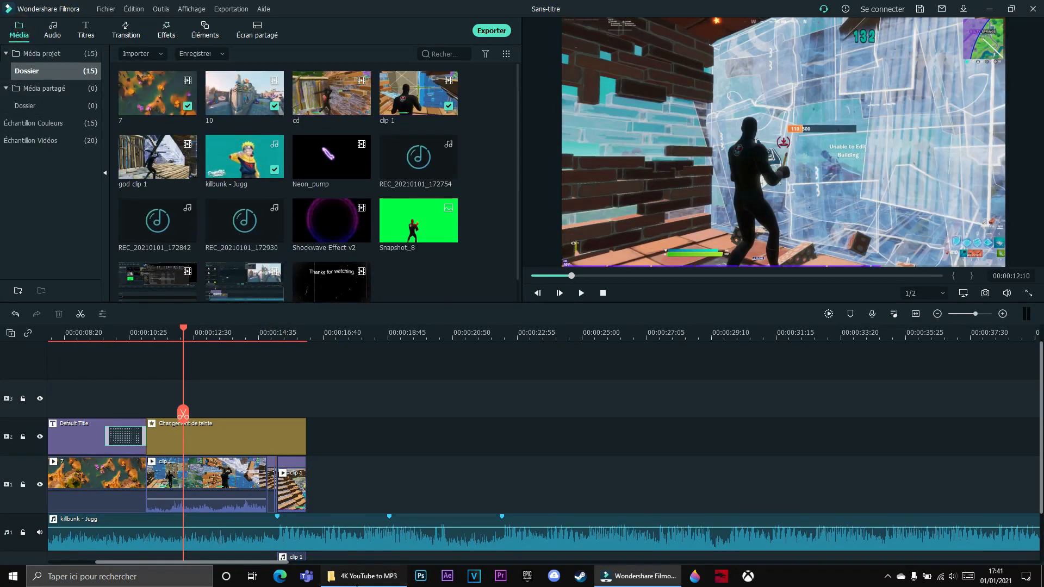
click(367, 576)
click(41, 126)
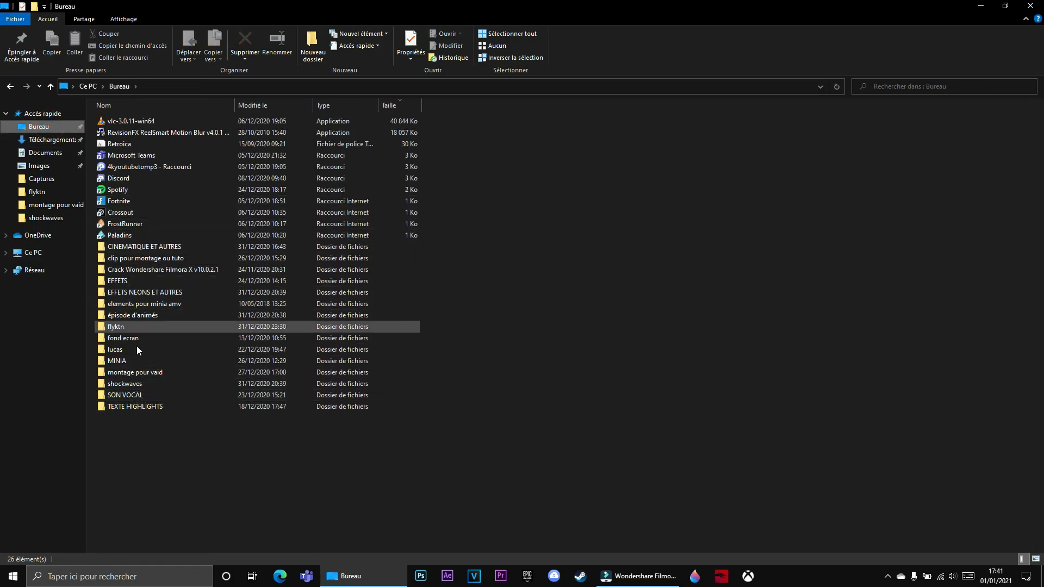
click(146, 407)
double_click(145, 407)
drag(242, 196, 229, 394)
Set the playback speed of the EDITOR NAME #2 clip to 2.00x
right_click(229, 394)
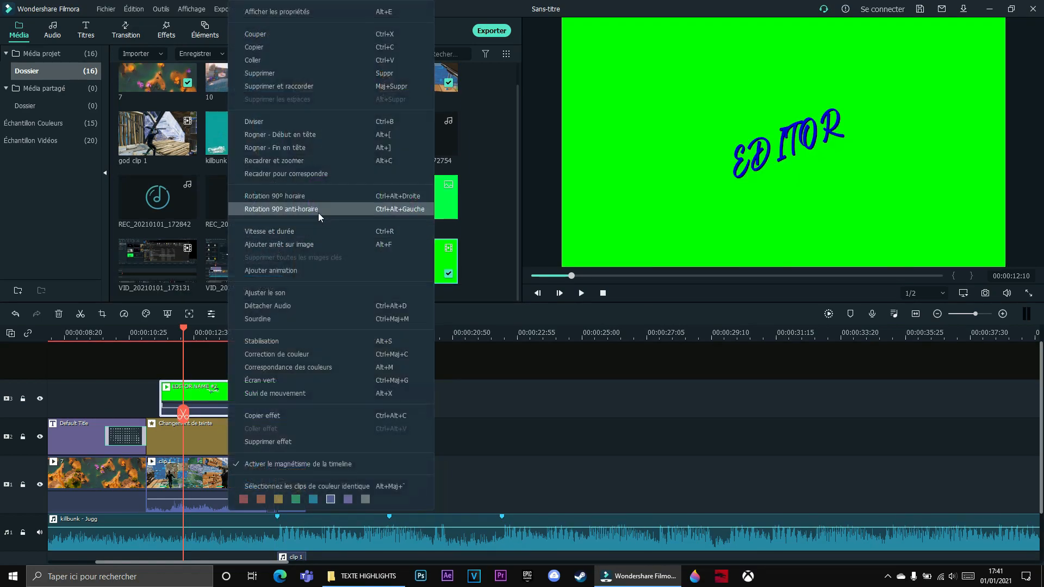
click(285, 232)
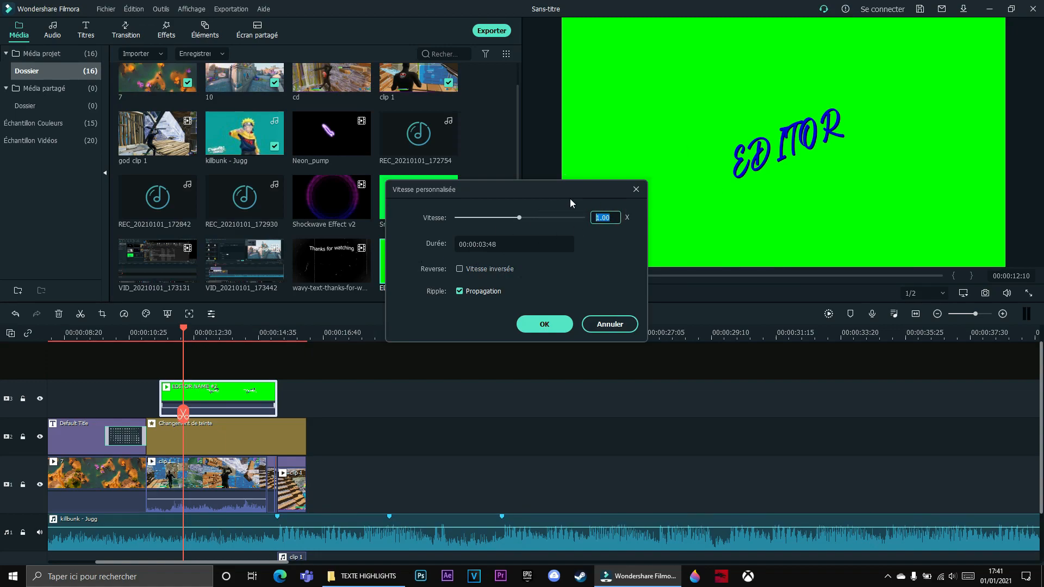
text(2)
click(544, 324)
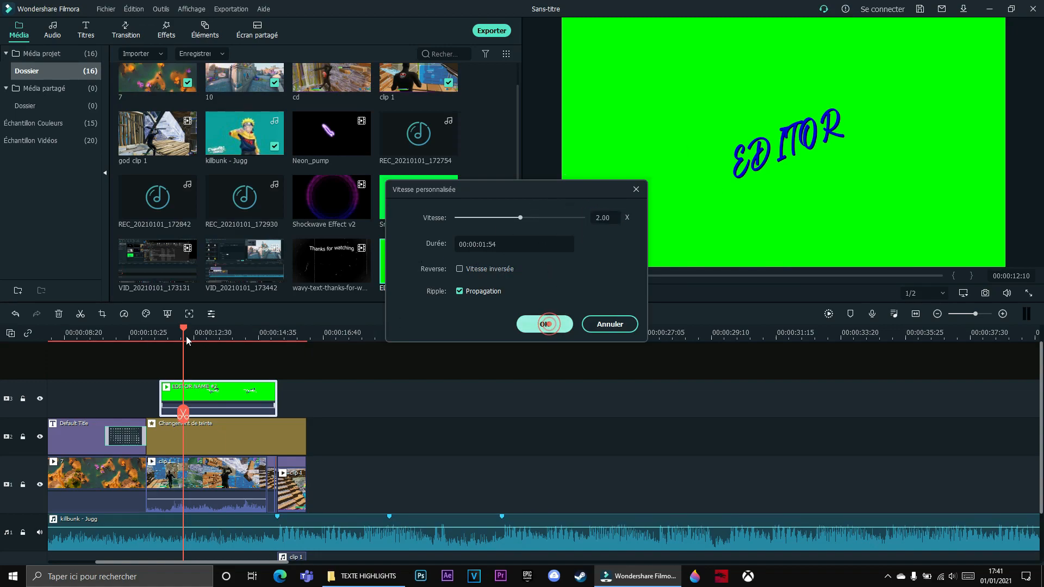
Enable Chroma Key on the EDITOR NAME #2 clip, sample its green background as the key colour and set Décalage to 2
mouse_move(185, 411)
mouse_down()
mouse_move(225, 402)
mouse_move(186, 402)
mouse_up()
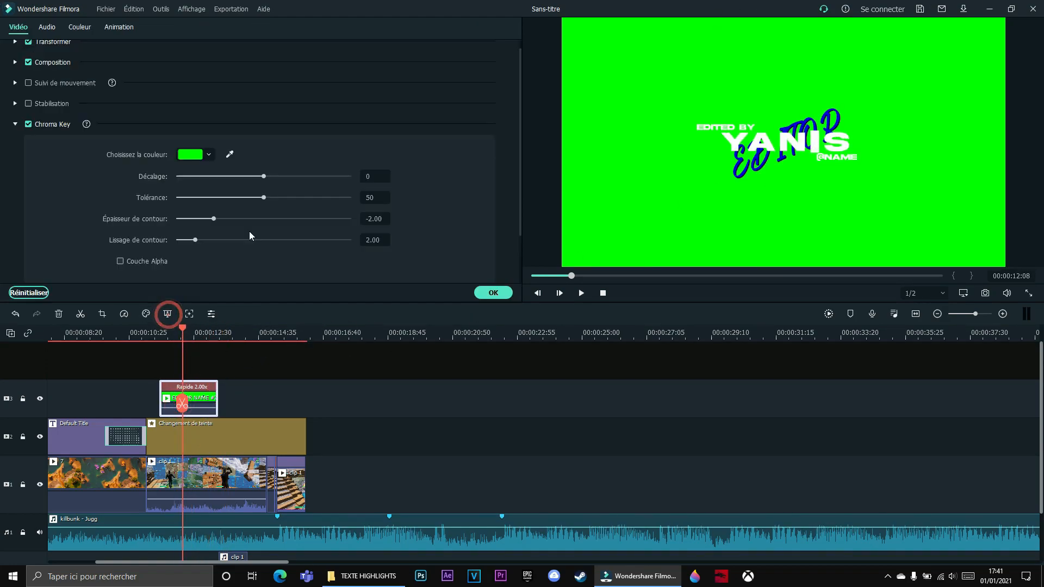
click(229, 154)
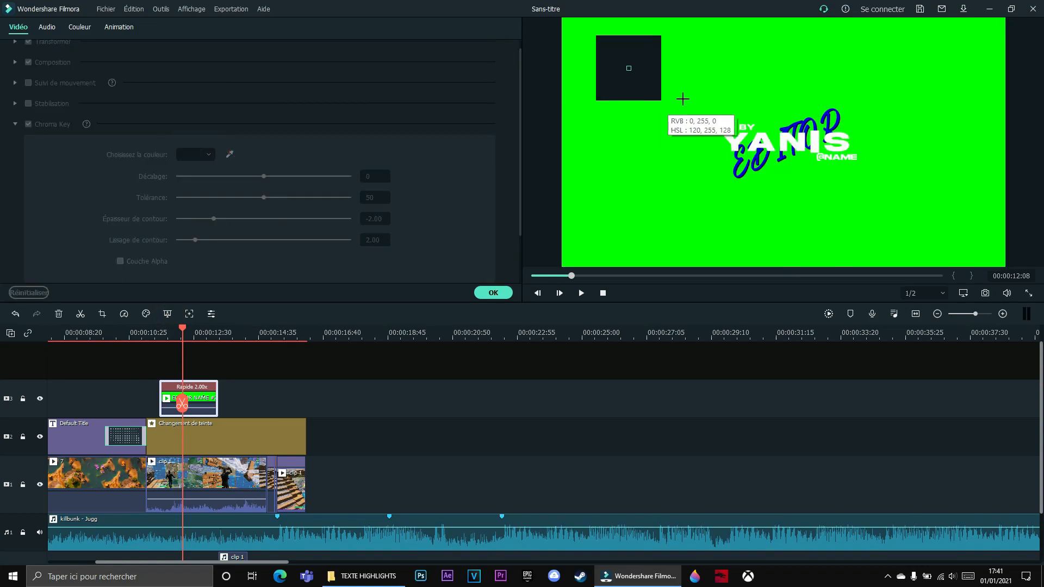
click(683, 98)
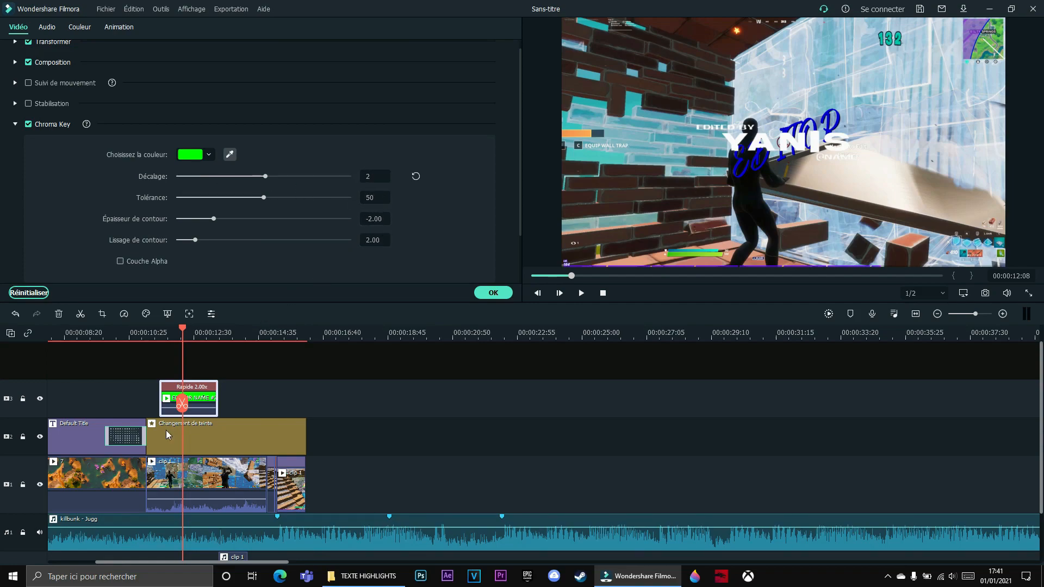
Refine the contour of the EDITOR NAME #2 chroma key with a value of 0 and apply the clip settings
drag(182, 403, 200, 408)
text(0)
click(373, 243)
click(493, 293)
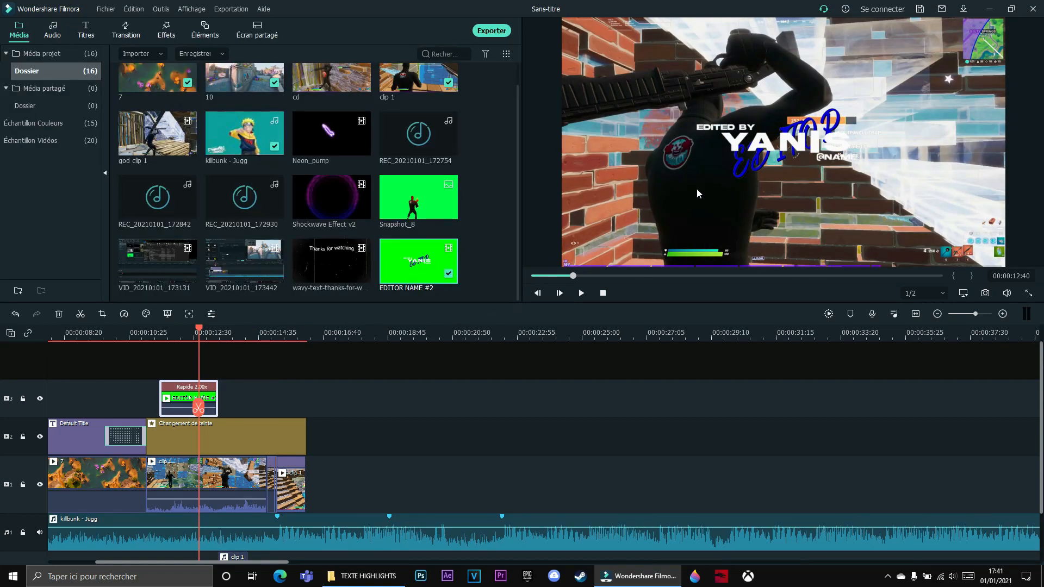
Play back from about 00:00:10:31, before the first clip 1 part, to check the keyed editor-name overlay
drag(202, 401, 134, 405)
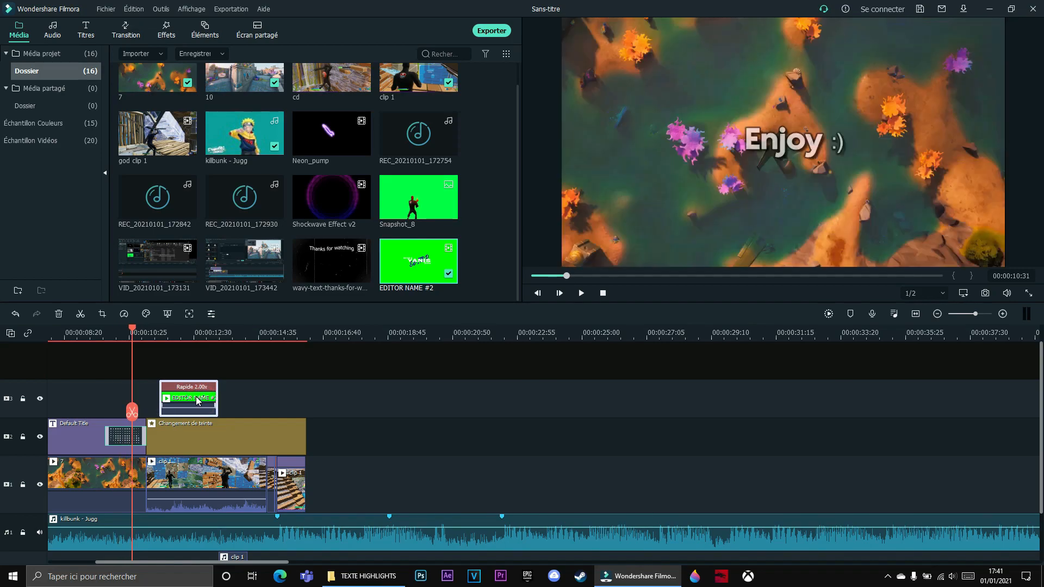
click(194, 401)
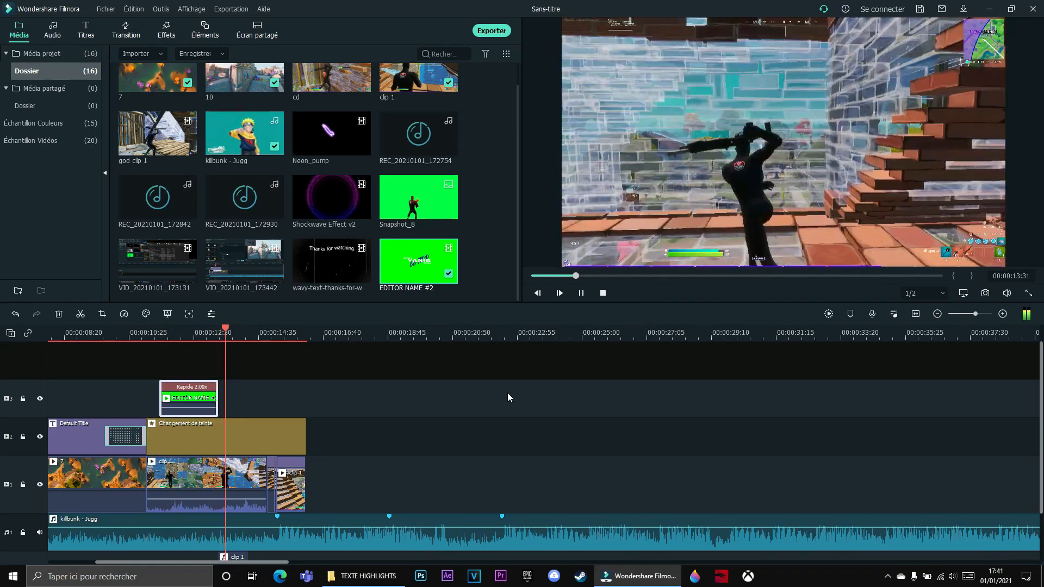
scroll(467, 445, down, 3)
key(space)
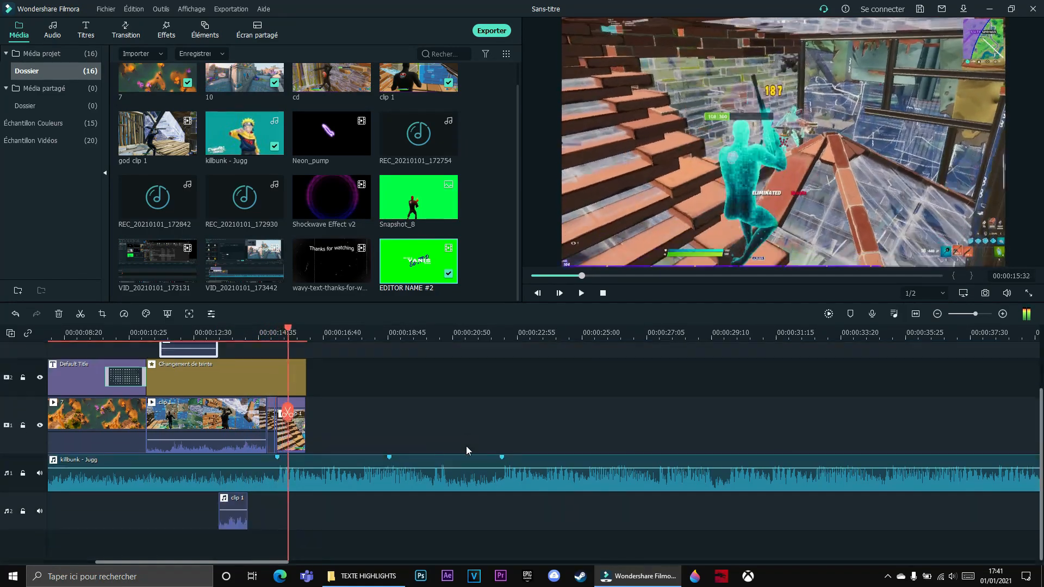
Move the clip 1 sound on audio track 2 under the last clip 1 part and play back the section
drag(233, 518, 297, 503)
drag(288, 427, 138, 422)
scroll(197, 492, up, 2)
key(space)
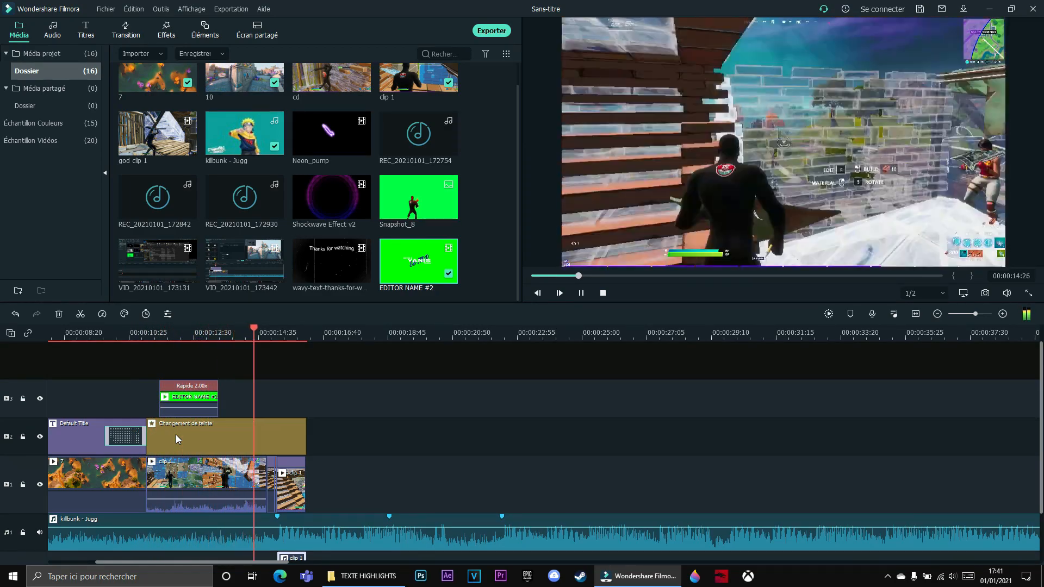
key(space)
Realign the clip 1 parts around 00:00:15:10 so that the last 0.60x part starts on the music marker at 00:00:15:12
drag(295, 425, 266, 427)
drag(975, 319, 979, 315)
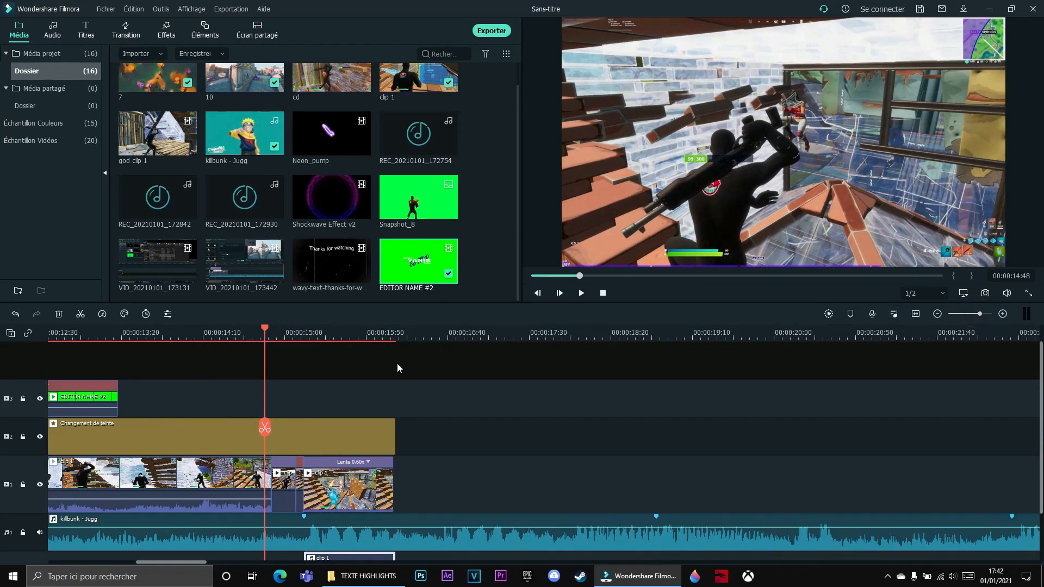
drag(265, 426, 299, 415)
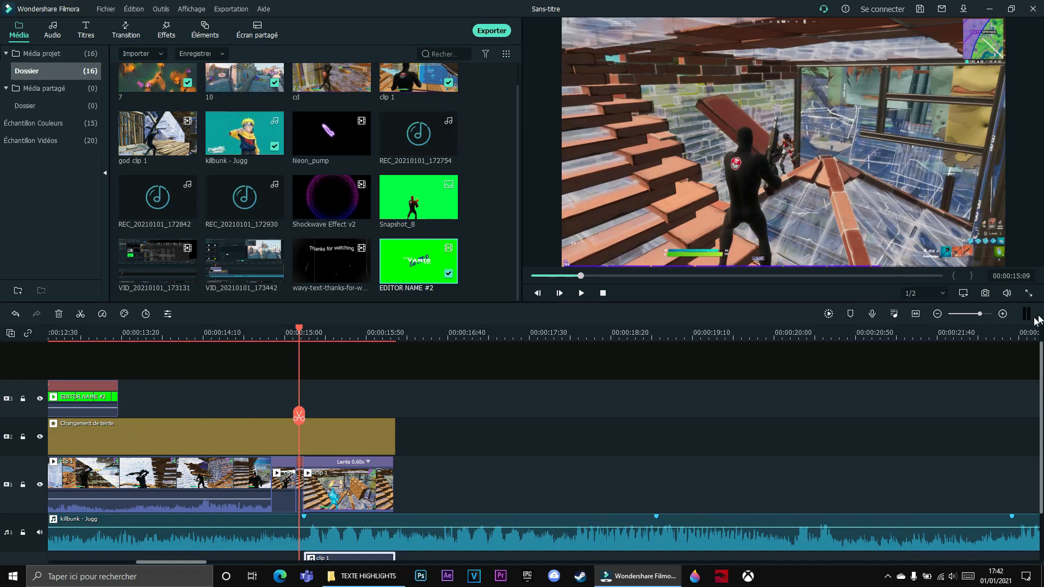
drag(977, 318, 990, 315)
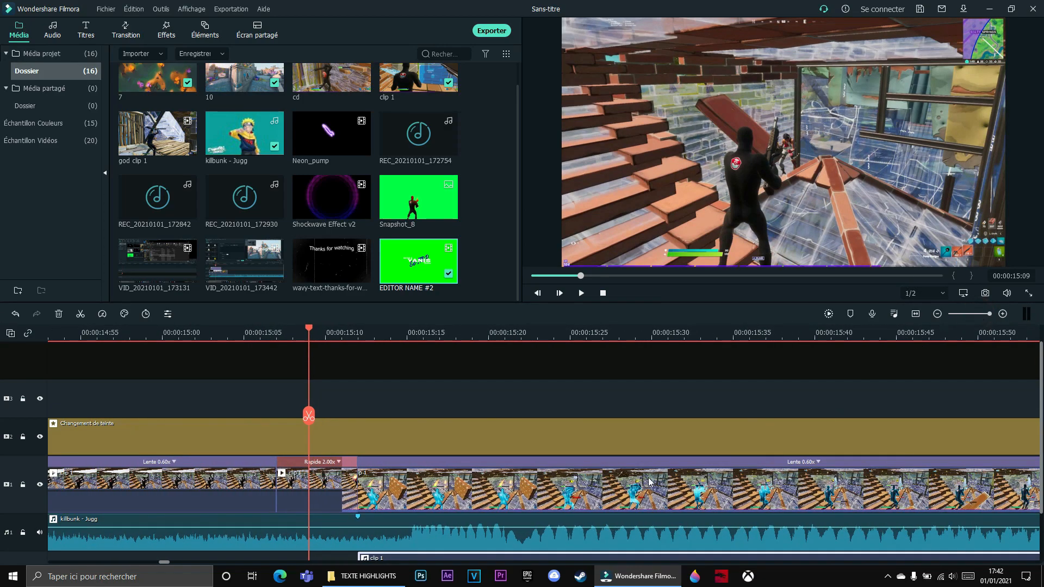
drag(348, 485, 358, 402)
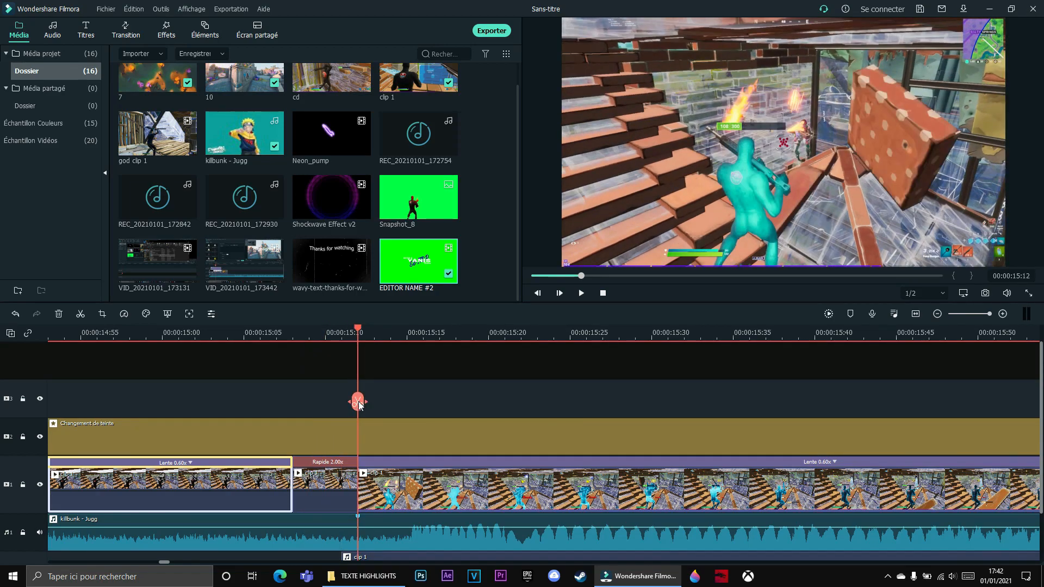
Take a snapshot of the muzzle-flash frame at 00:00:15:11 and reveal Snapshot_11 in its folder
key(Left)
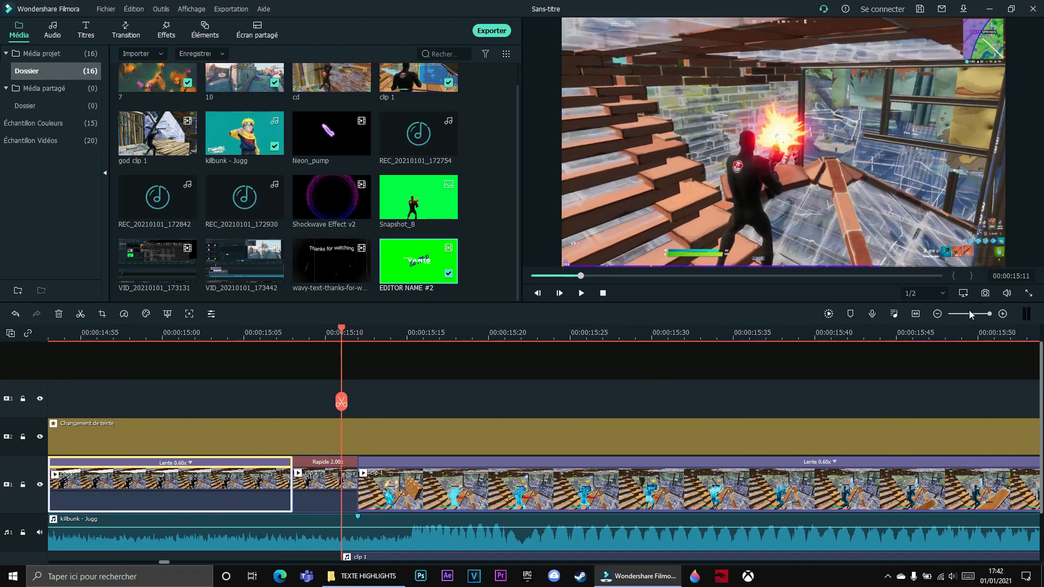
click(986, 294)
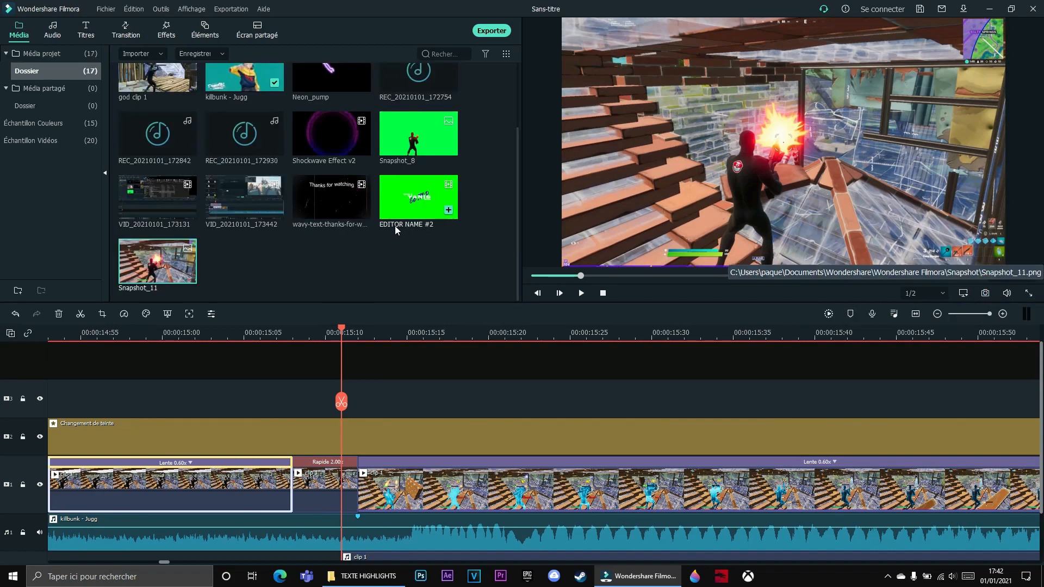
right_click(154, 270)
click(208, 453)
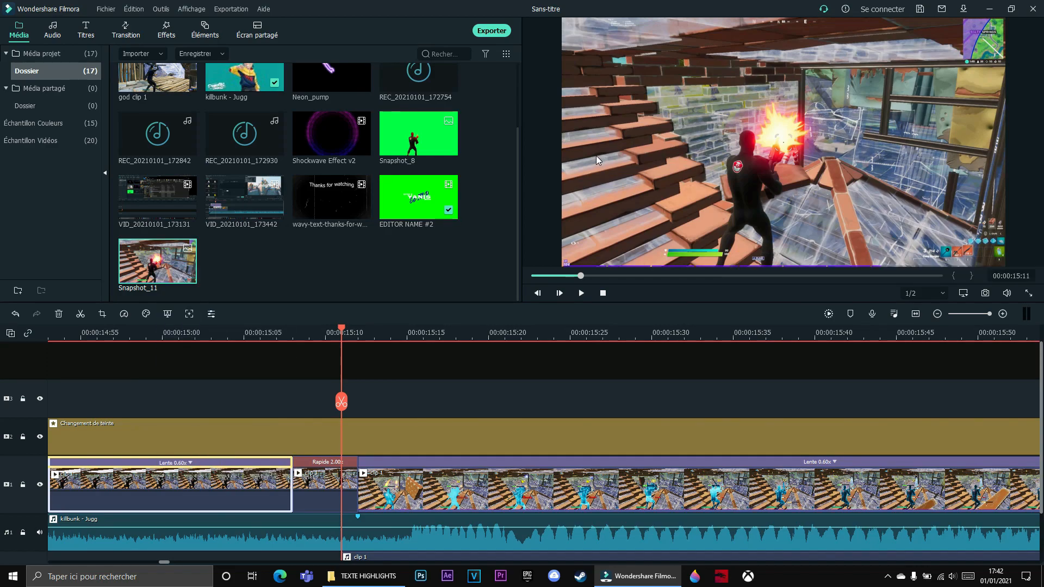
Switch to the Snapshot folder and open Snapshot_11 in Paint 3D
click(443, 572)
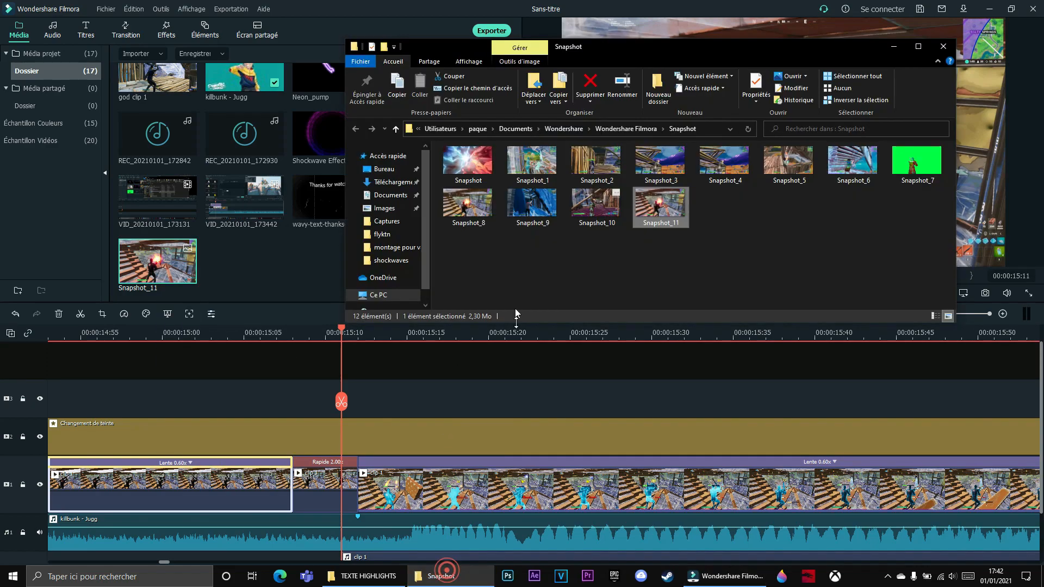
right_click(664, 192)
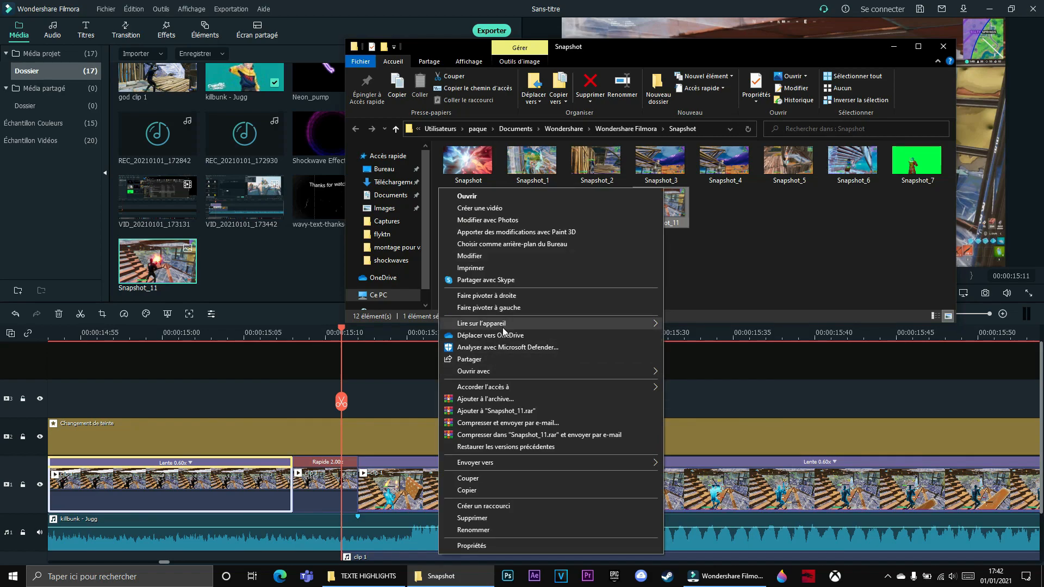
mouse_move(508, 371)
click(692, 407)
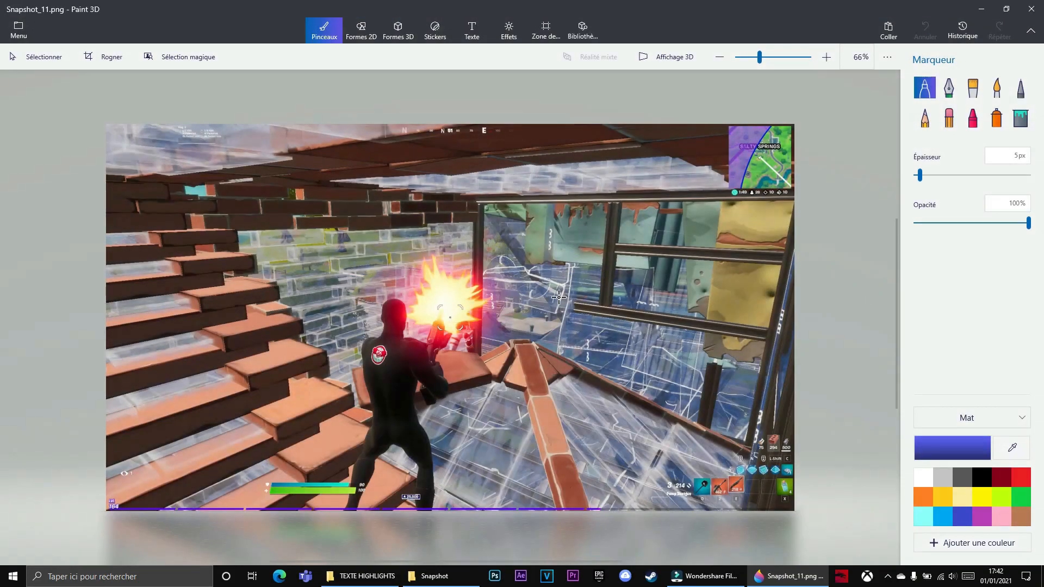
Set the marker colour to bright green, hex 00ff48
click(1020, 500)
click(936, 457)
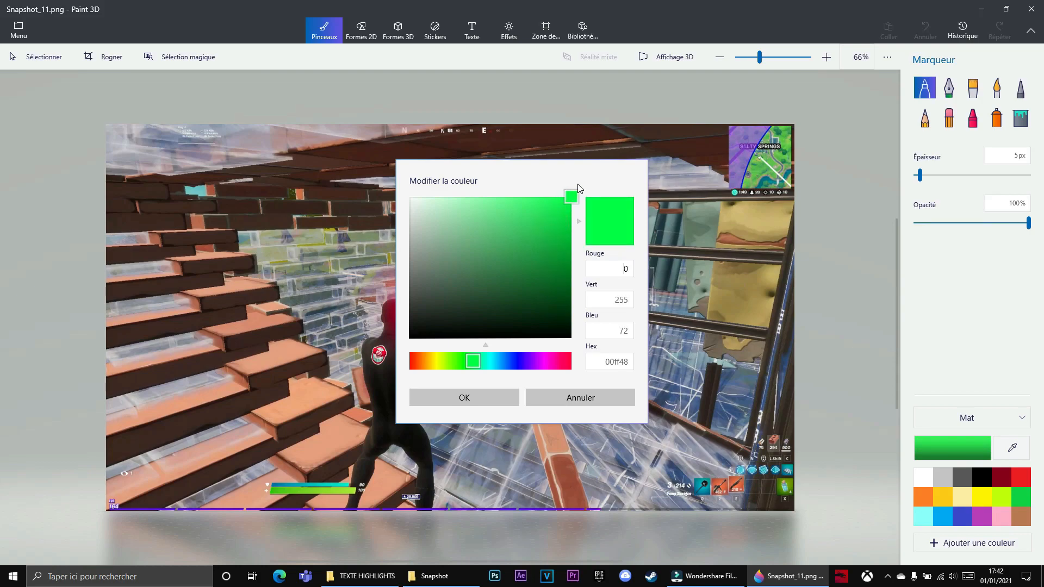
click(469, 399)
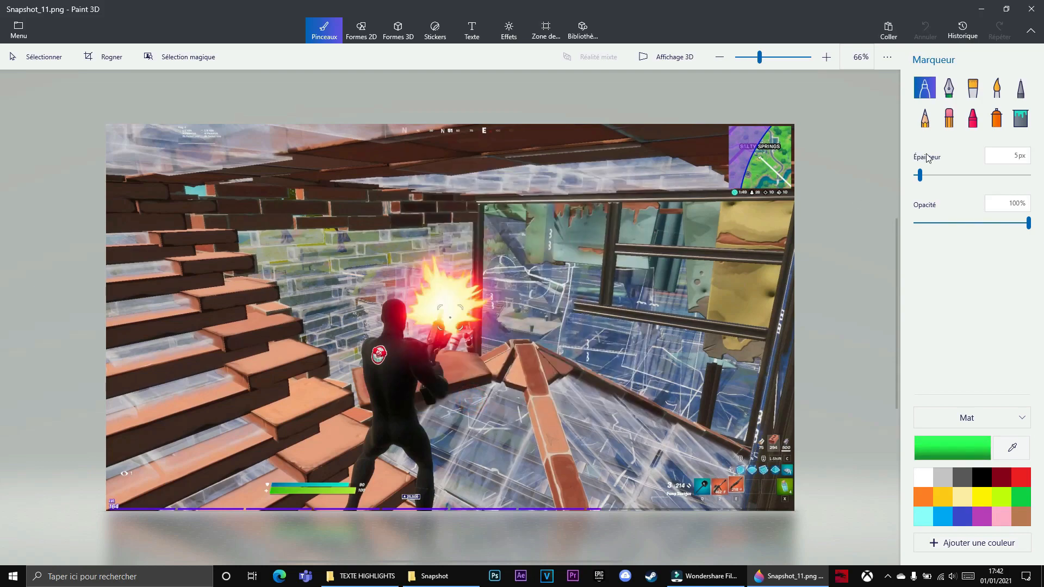
Paint the background around the character green with the marker at 100 px, and reduce the thickness for the finer edges
mouse_move(697, 198)
mouse_down()
mouse_move(758, 408)
mouse_move(734, 257)
mouse_move(735, 328)
mouse_move(646, 375)
mouse_move(652, 544)
mouse_move(783, 71)
mouse_move(673, 116)
mouse_move(827, 180)
mouse_move(98, 152)
mouse_move(1, 80)
mouse_move(163, 255)
mouse_move(130, 381)
mouse_move(149, 345)
mouse_move(160, 391)
mouse_move(277, 484)
mouse_move(268, 234)
mouse_up()
mouse_move(243, 506)
mouse_down()
mouse_move(291, 236)
mouse_move(294, 281)
mouse_up()
mouse_move(553, 187)
mouse_down()
mouse_move(642, 316)
mouse_move(618, 274)
mouse_move(525, 476)
mouse_move(503, 497)
mouse_move(507, 386)
mouse_move(471, 546)
mouse_move(502, 340)
mouse_move(409, 232)
mouse_move(312, 263)
mouse_move(262, 445)
mouse_up()
mouse_move(300, 498)
mouse_down()
mouse_move(354, 266)
mouse_move(395, 246)
mouse_move(452, 292)
mouse_move(480, 441)
mouse_up()
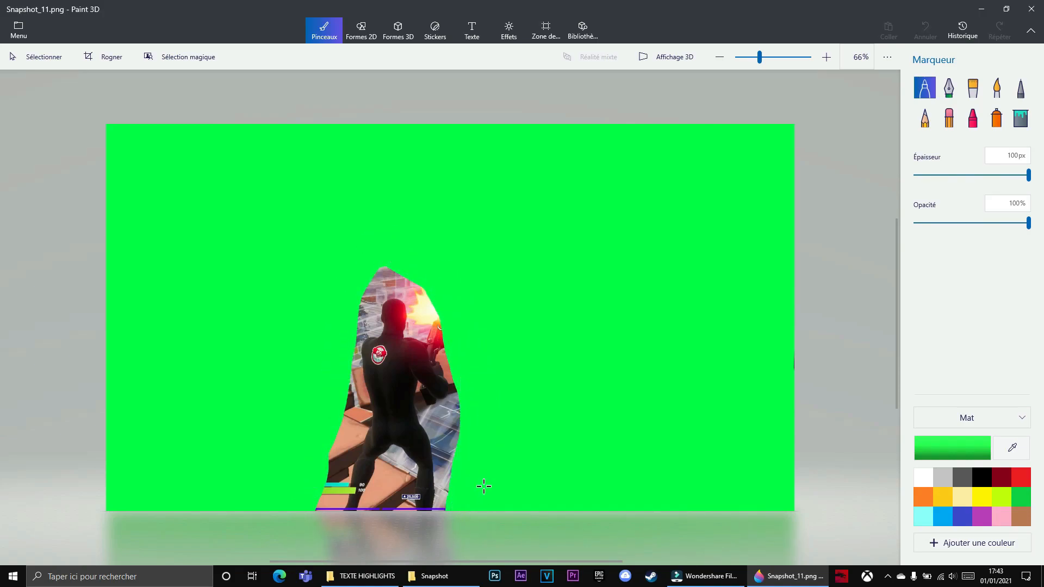
mouse_move(423, 249)
mouse_down()
mouse_move(326, 295)
mouse_move(326, 435)
mouse_move(308, 506)
mouse_up()
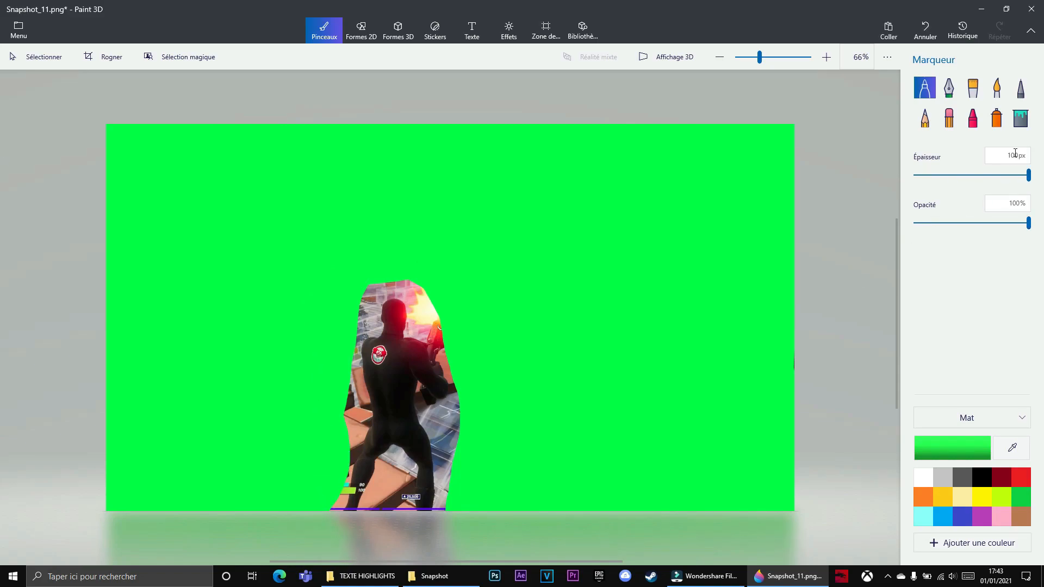
drag(1029, 174, 923, 180)
scroll(325, 271, up, 5)
scroll(481, 272, down, 5)
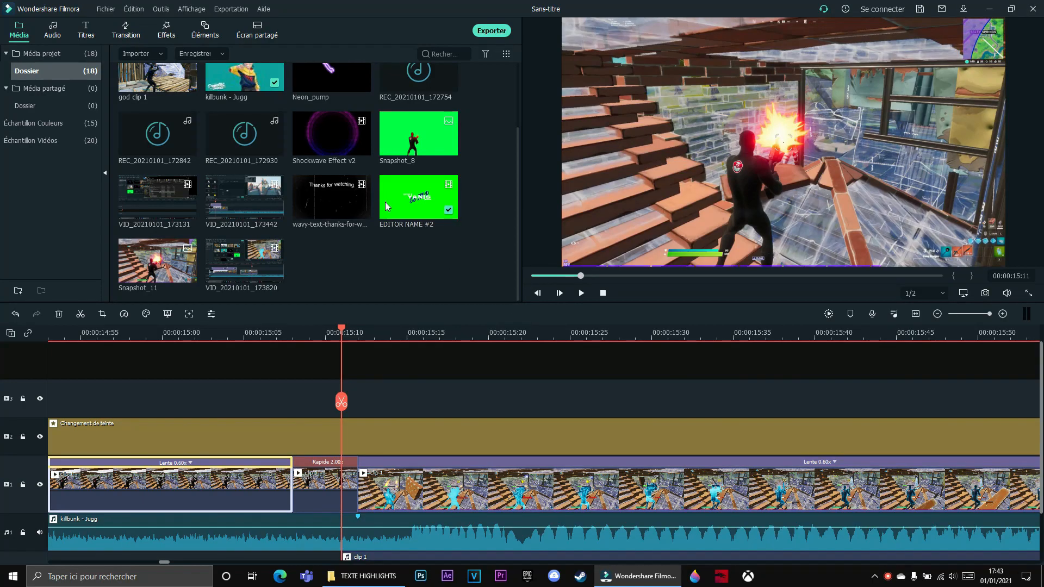
Place Snapshot_8 on video track 3 at 00:00:15:23, split it at 00:00:15:40 and delete the remainder
drag(429, 151, 541, 403)
drag(165, 563, 167, 564)
click(830, 327)
click(831, 402)
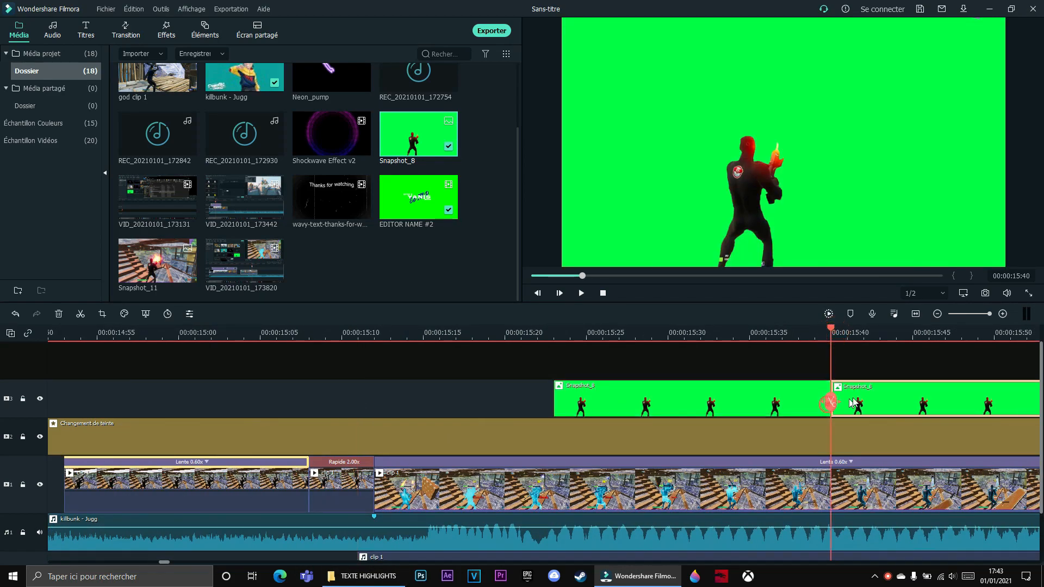
key(Delete)
Play from the start of the Snapshot_8 clip, split it at 00:00:15:33 and delete the part after the cut
drag(832, 402, 553, 413)
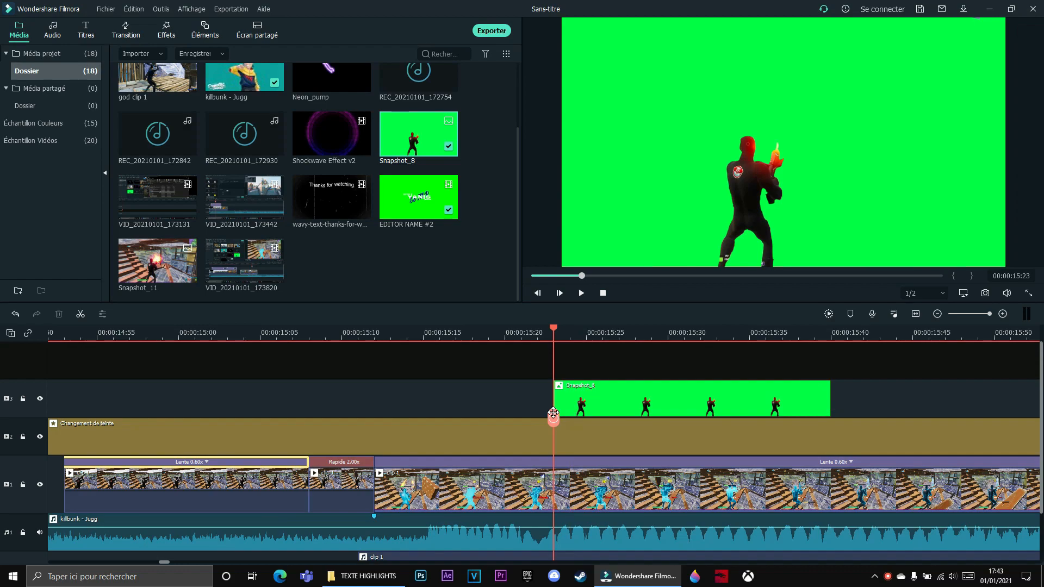
click(688, 410)
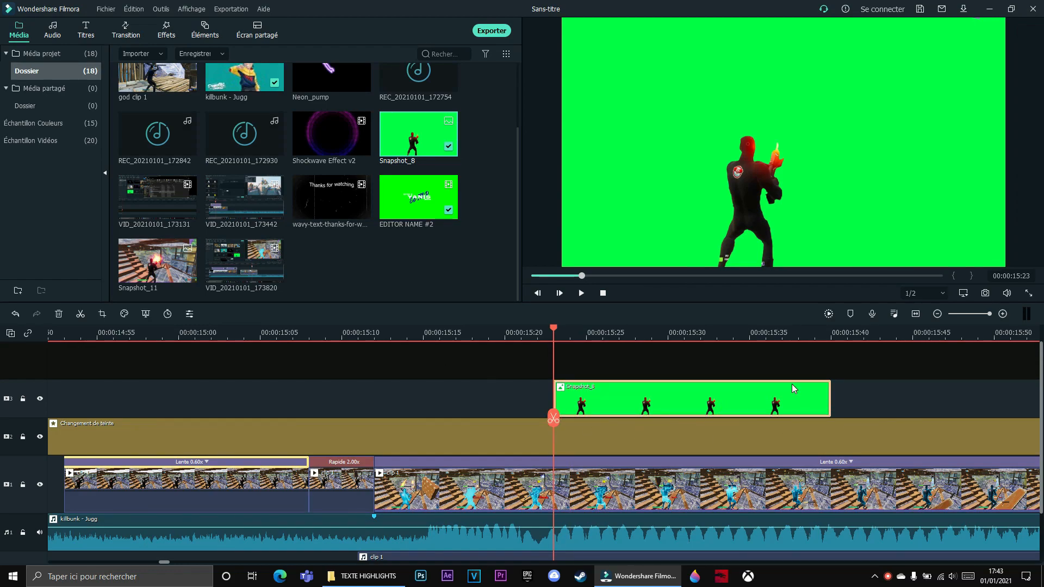
key(space)
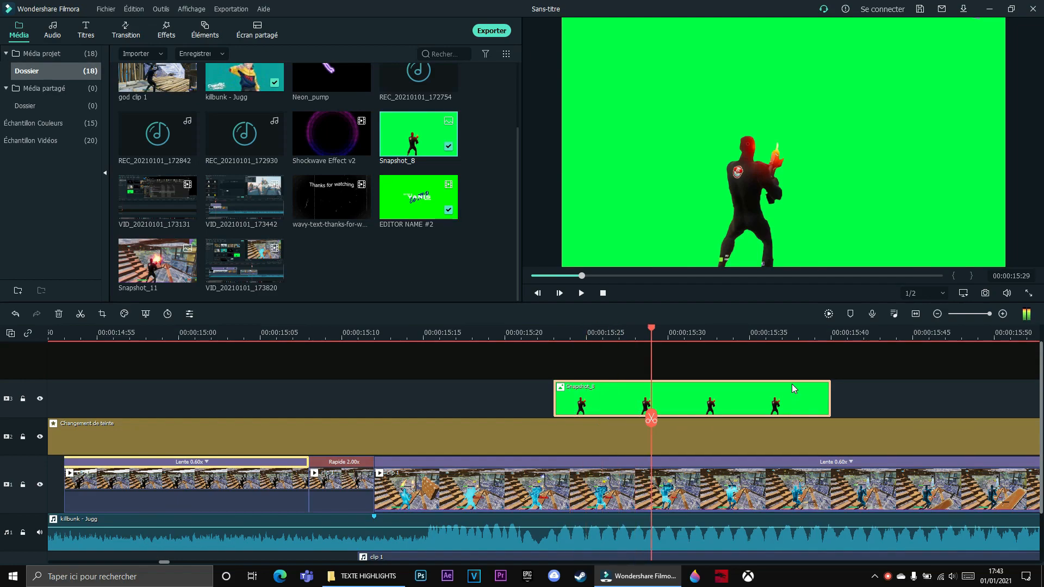
click(717, 418)
key(Delete)
Move the Snapshot_8 clip on video track 3 to about 00:00:16:01 and return the playhead to 00:00:15:10
drag(660, 401, 1036, 405)
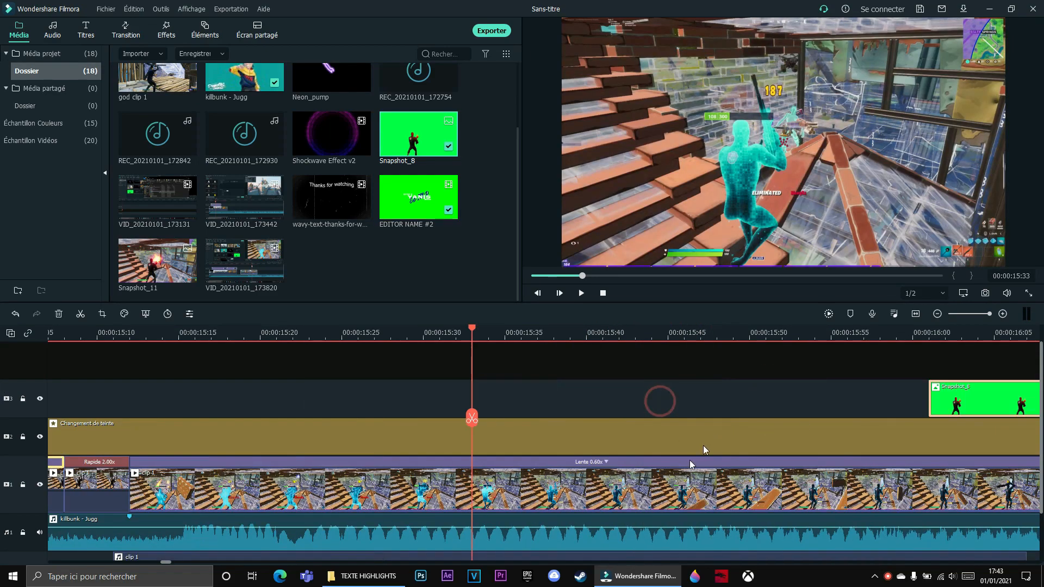
drag(166, 562, 168, 563)
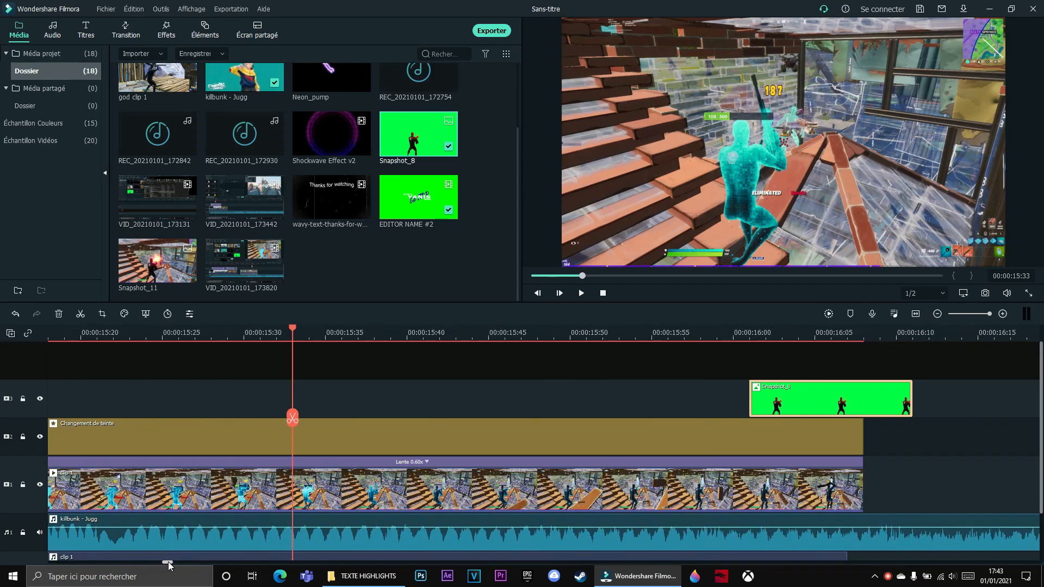
drag(294, 422, 441, 398)
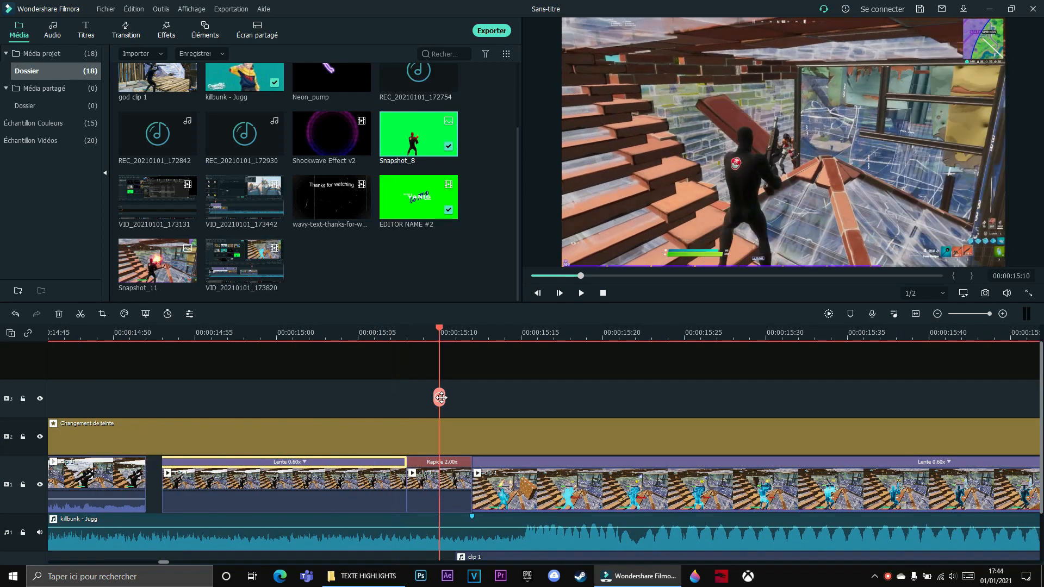
drag(124, 476, 140, 395)
click(16, 315)
click(15, 315)
drag(124, 388, 123, 395)
click(15, 314)
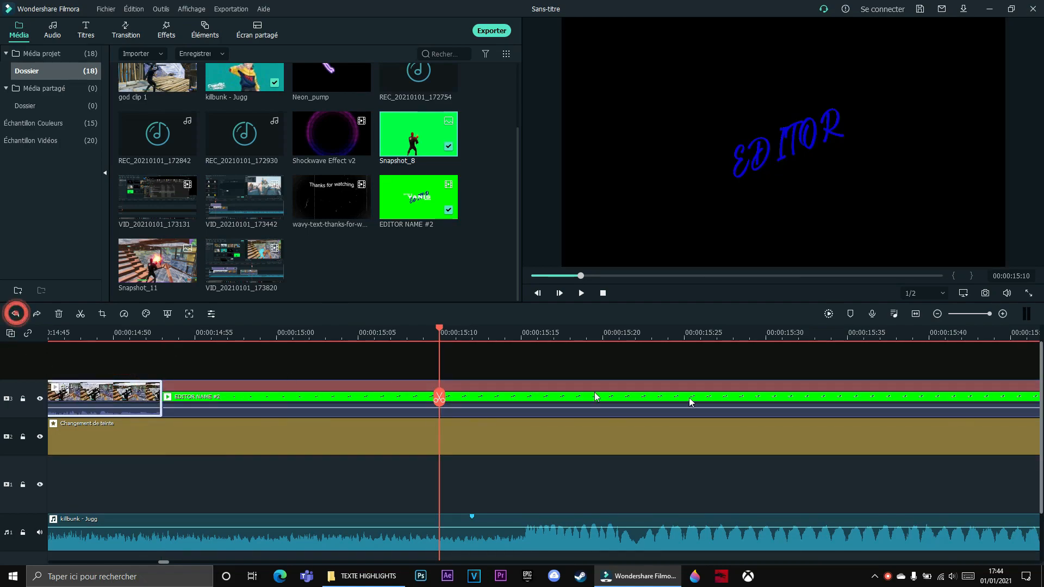
drag(989, 314, 971, 314)
click(16, 315)
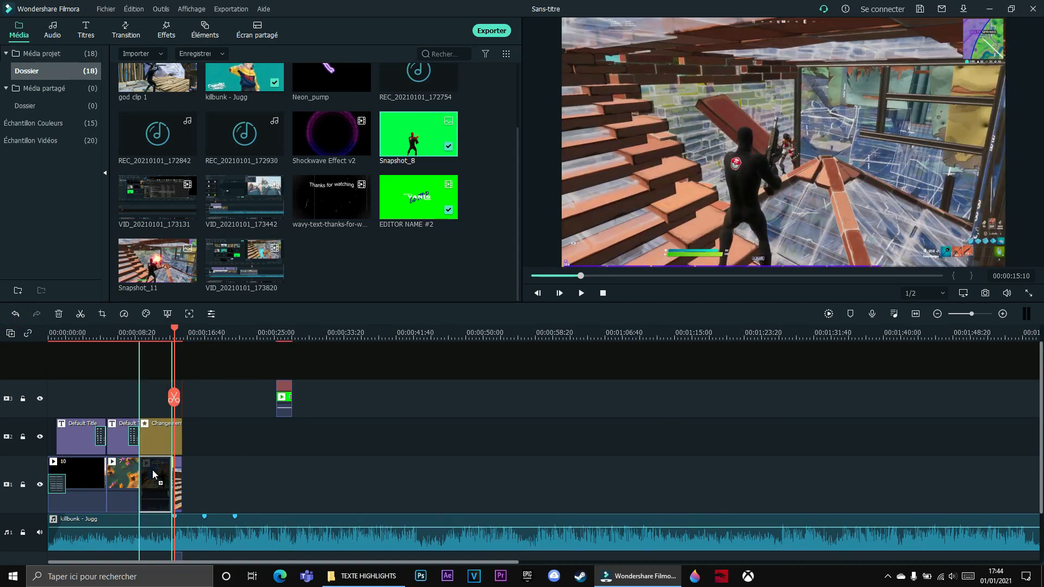
drag(968, 318, 973, 323)
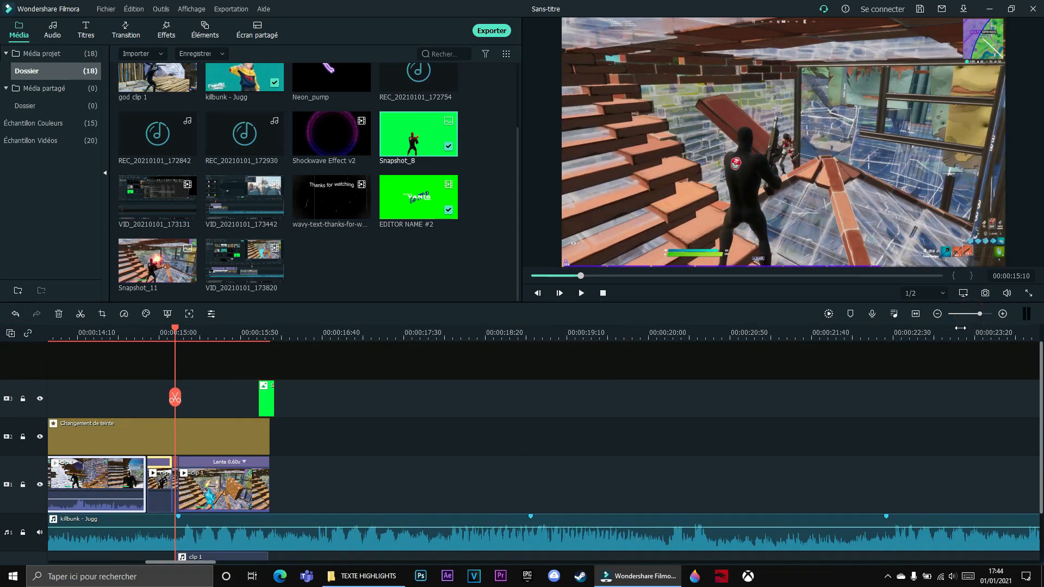
drag(211, 561, 251, 562)
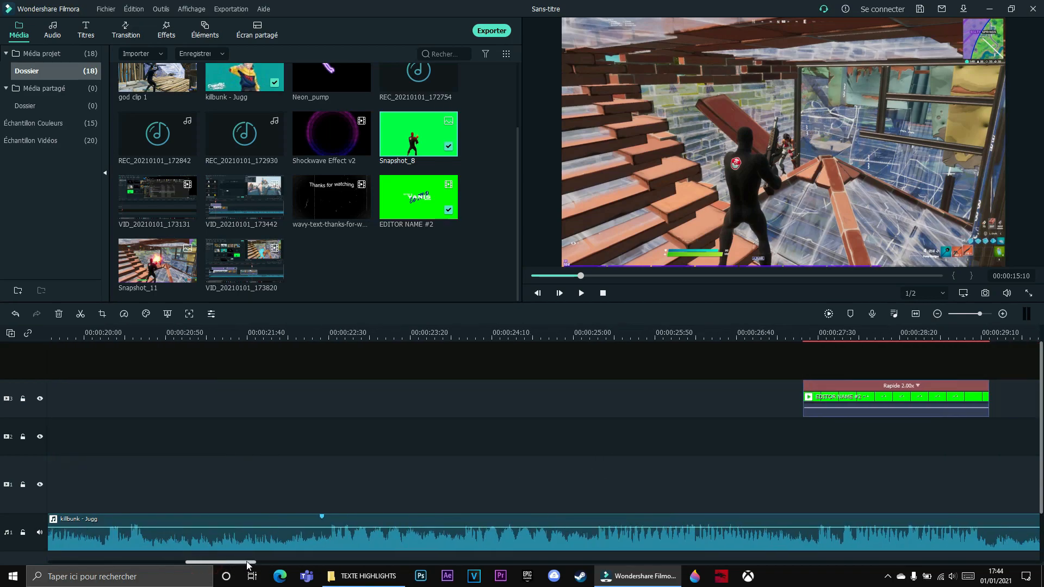
click(13, 314)
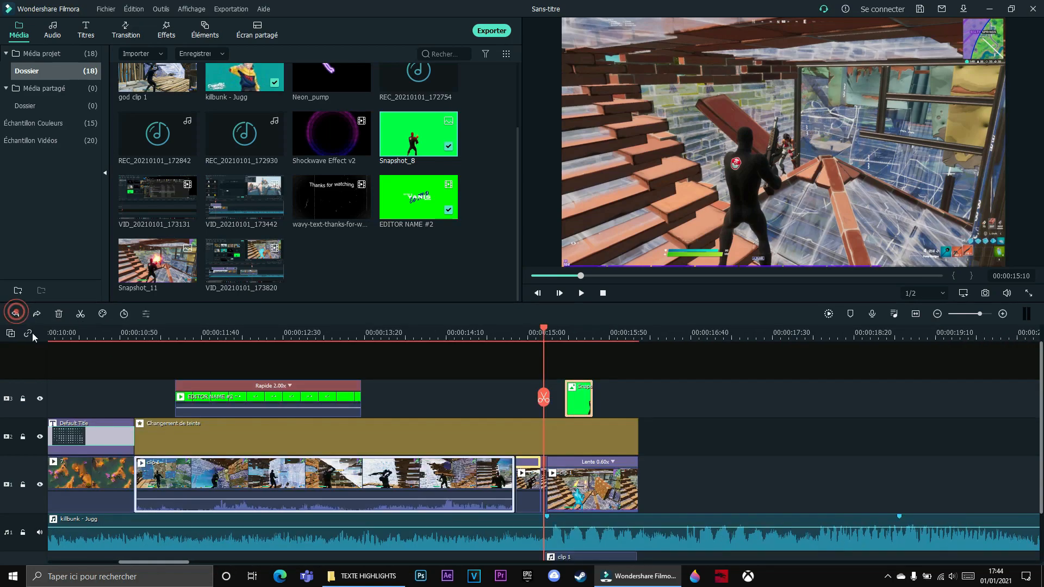
Move the Snapshot_8 clip on video track 3 so that it ends at 00:00:15:11
click(762, 446)
key(Right)
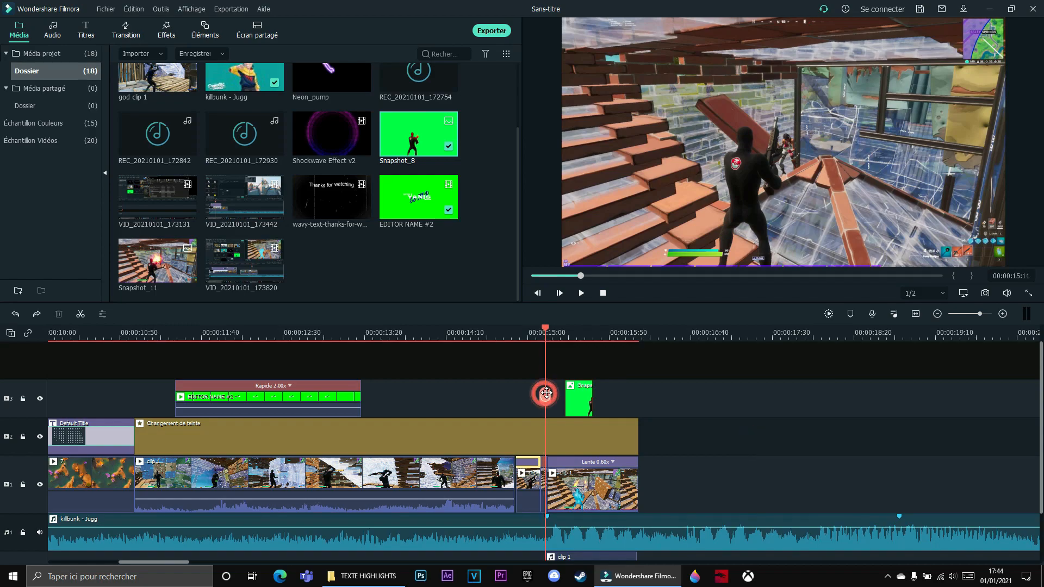
drag(979, 315, 987, 316)
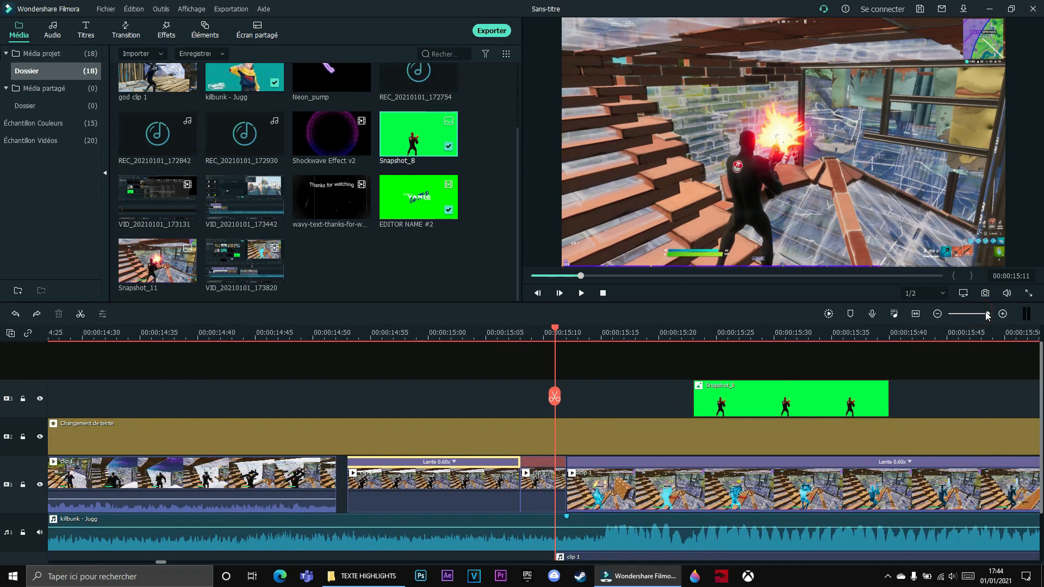
key(Right)
key(Left)
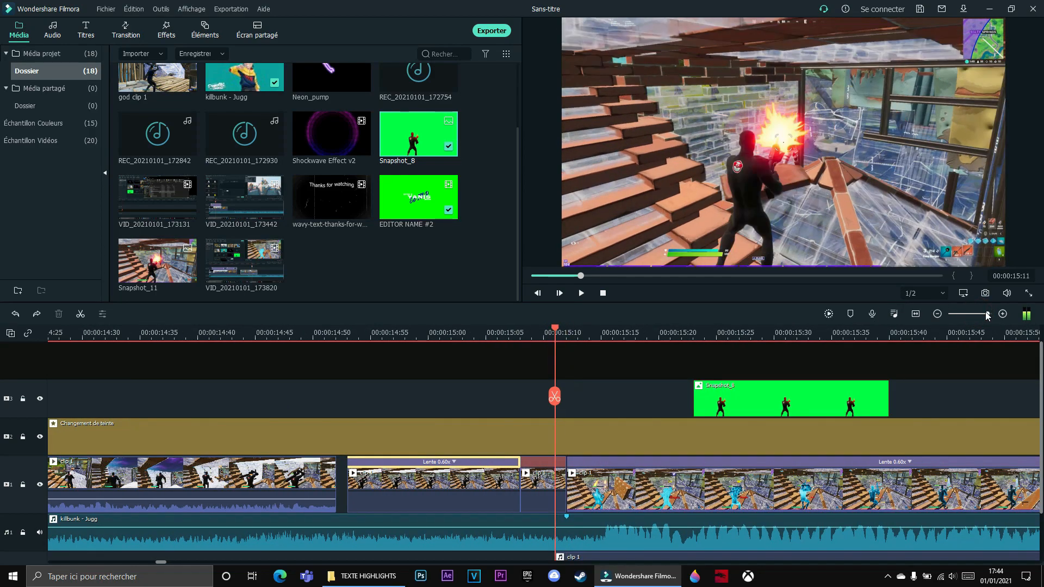
drag(784, 414, 450, 402)
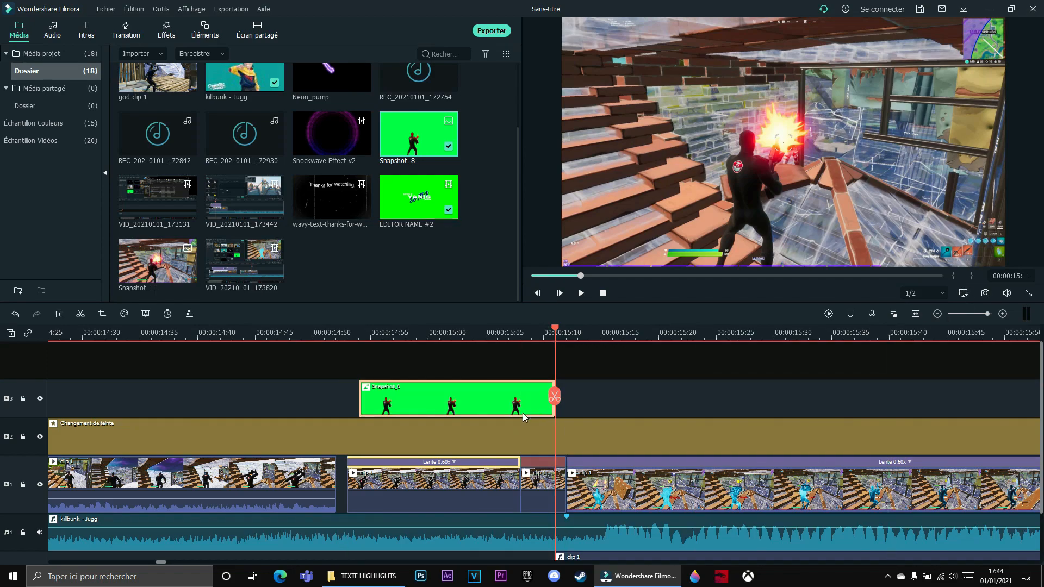
drag(536, 402, 490, 393)
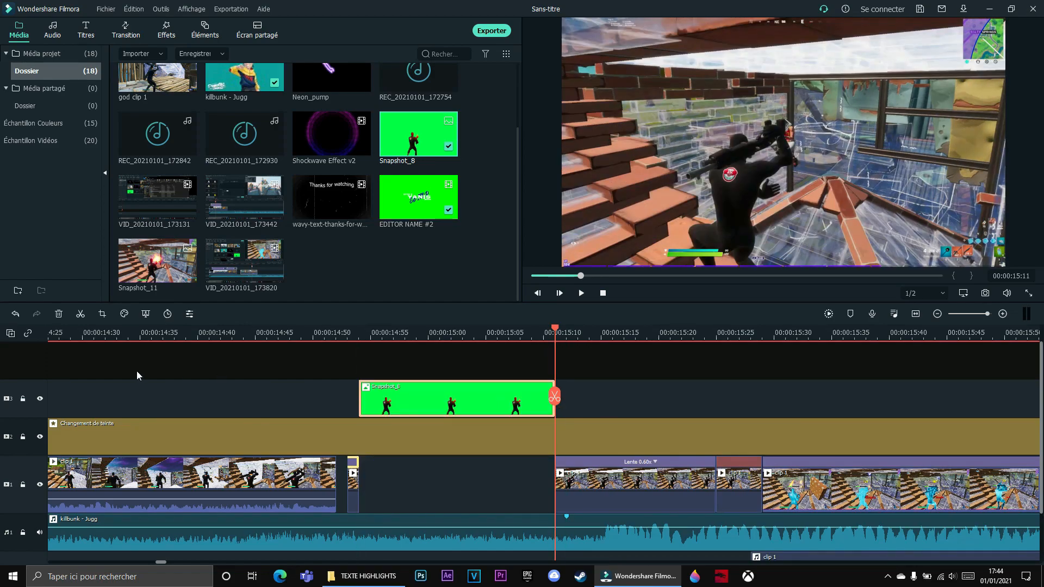
click(15, 315)
key(ctrl+y)
click(16, 314)
click(16, 314)
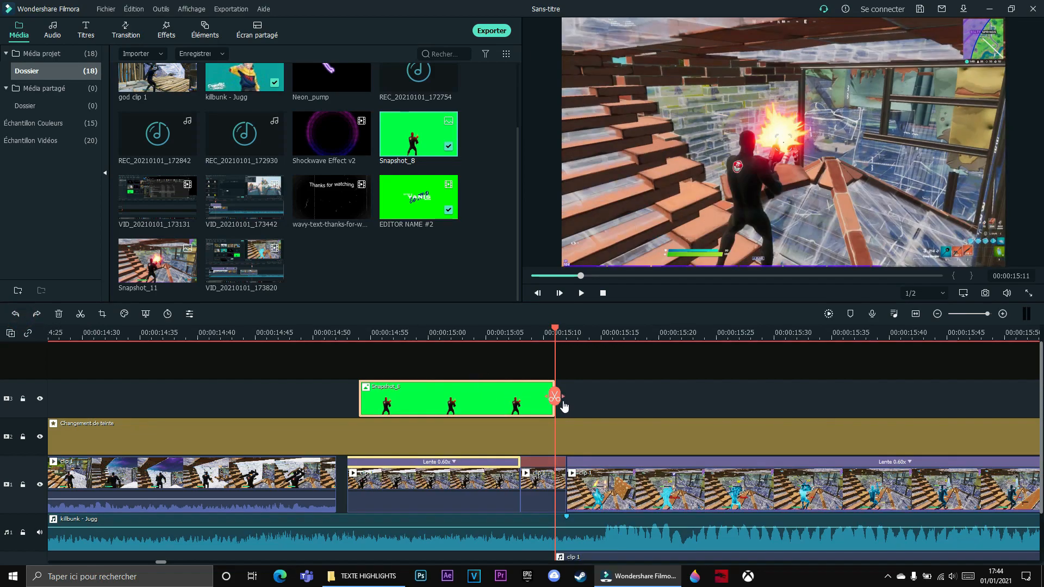
Key out the green background of the Snapshot_8 clip with Chroma Key, sampling the green from the preview
drag(555, 395, 555, 365)
click(146, 314)
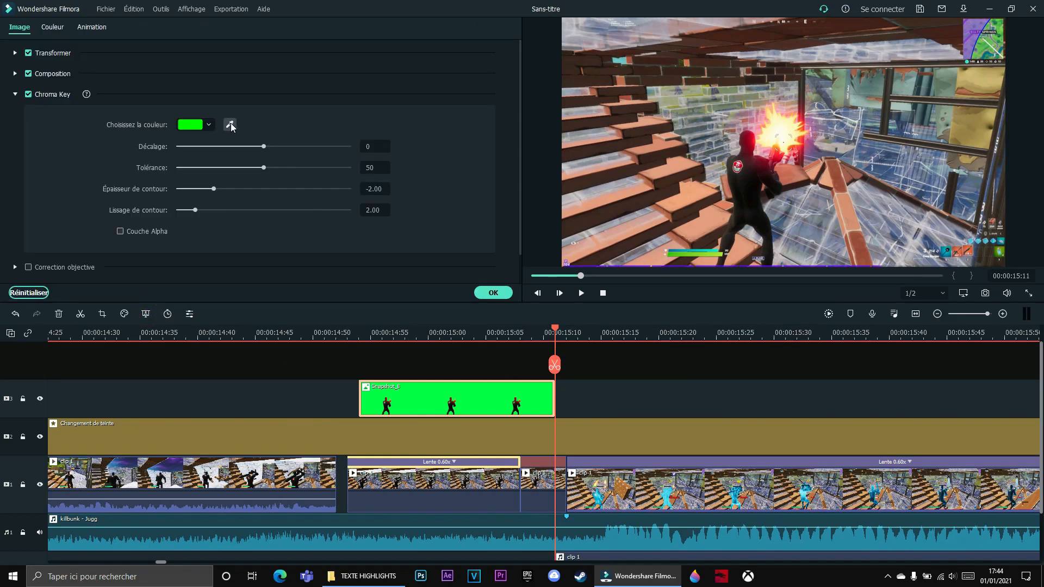
click(452, 332)
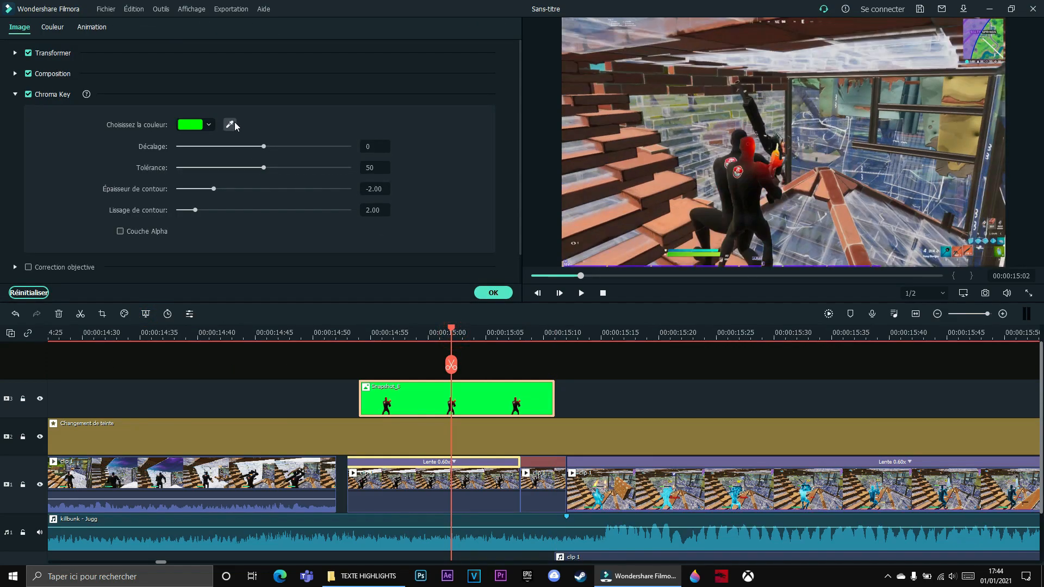
click(230, 125)
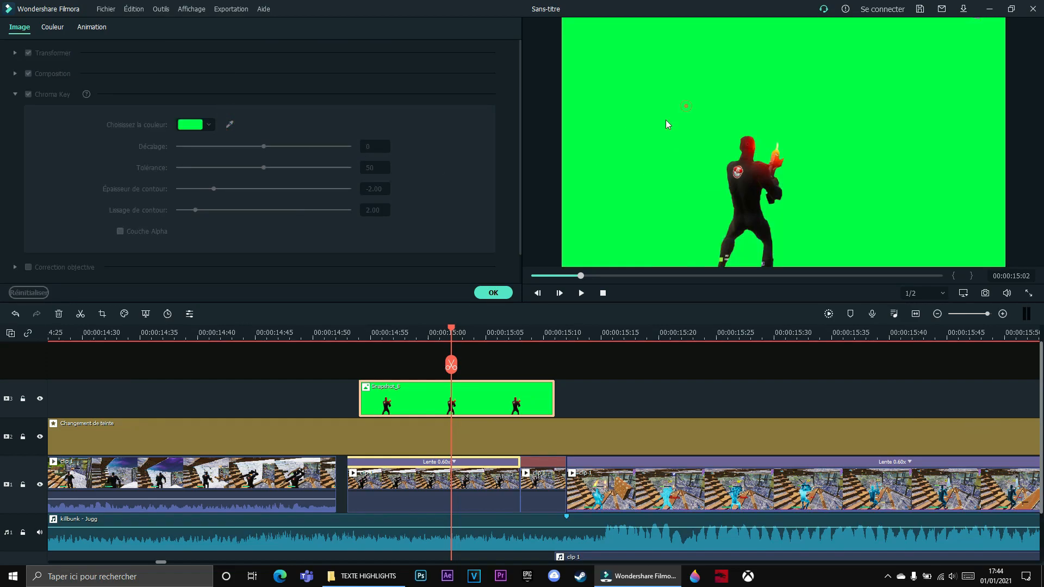
click(684, 103)
click(494, 292)
Add a custom animation keyframe at the start of the Snapshot_8 clip, 00:00:14:54, with position X at -292.5
drag(451, 363, 358, 353)
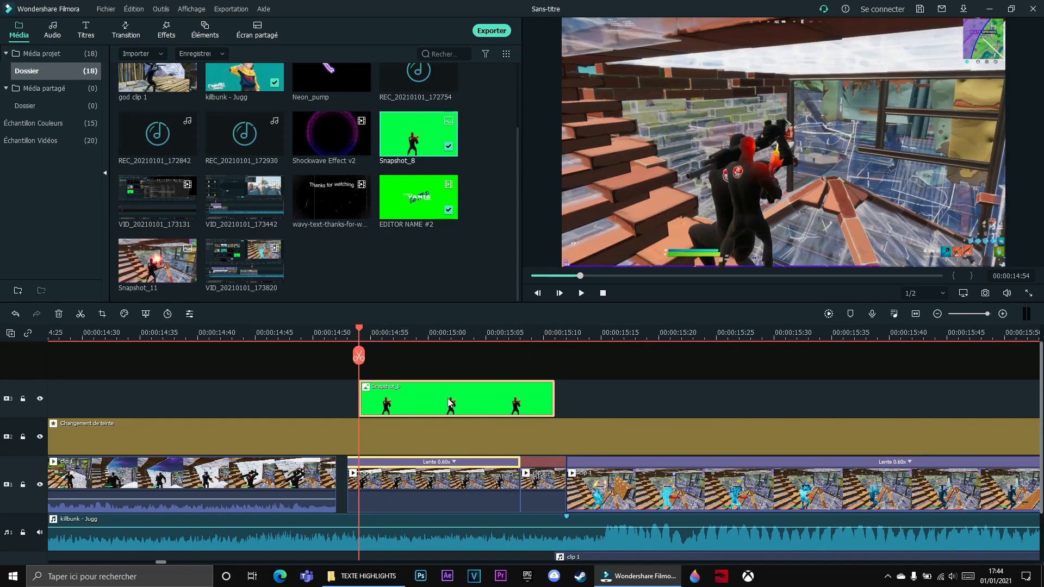
double_click(451, 403)
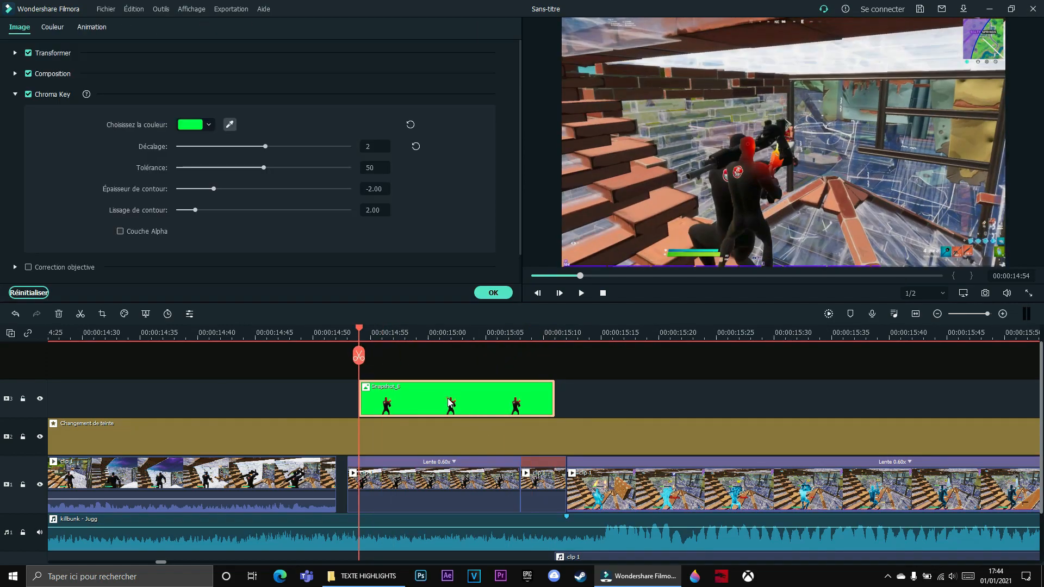
click(92, 28)
click(73, 50)
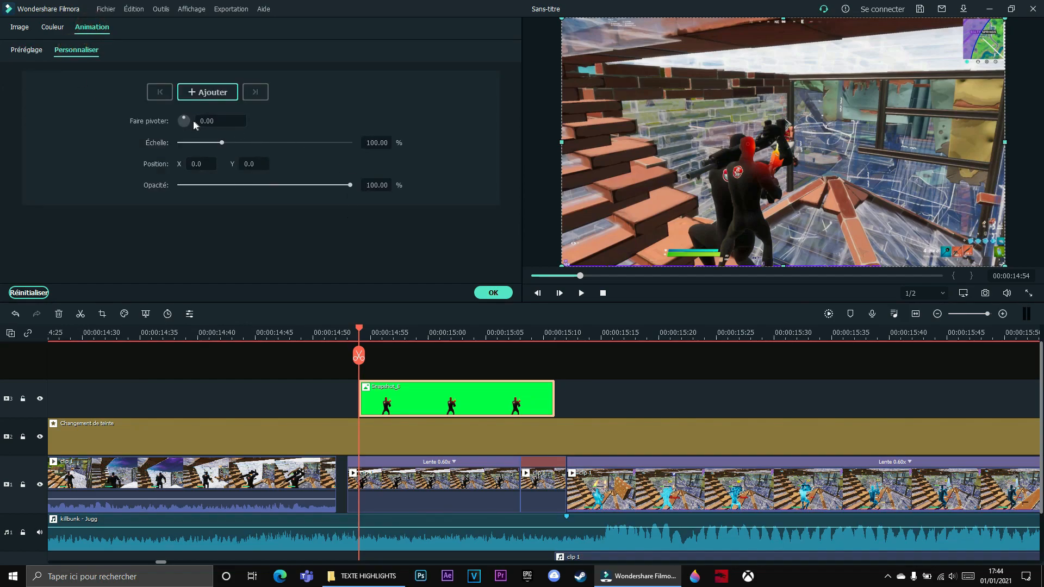
click(200, 159)
click(400, 357)
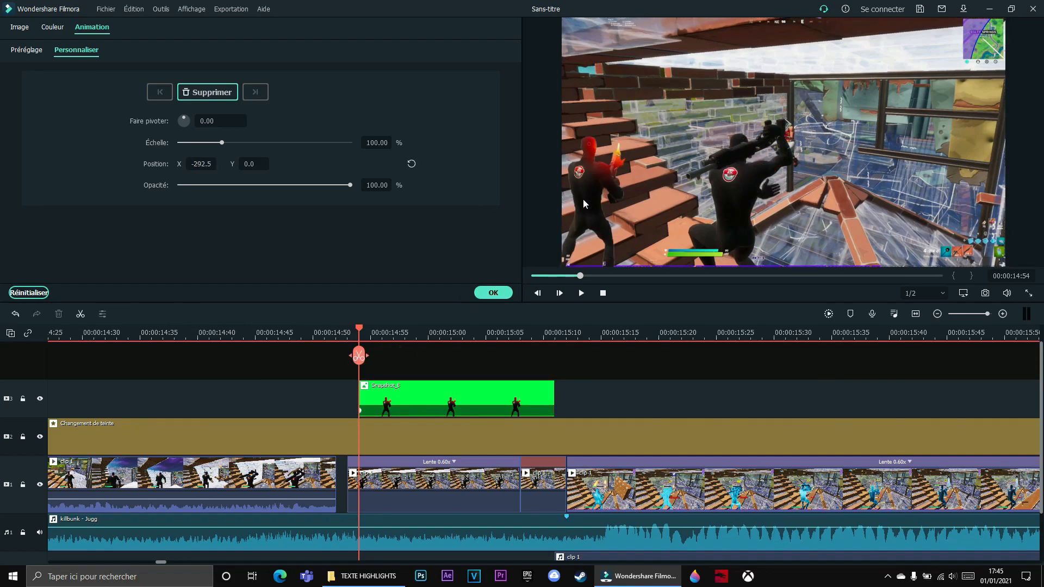
Add an ending keyframe to the Snapshot_8 clip at 00:00:15:11 with position X at 0 and apply the animation
drag(358, 360, 555, 336)
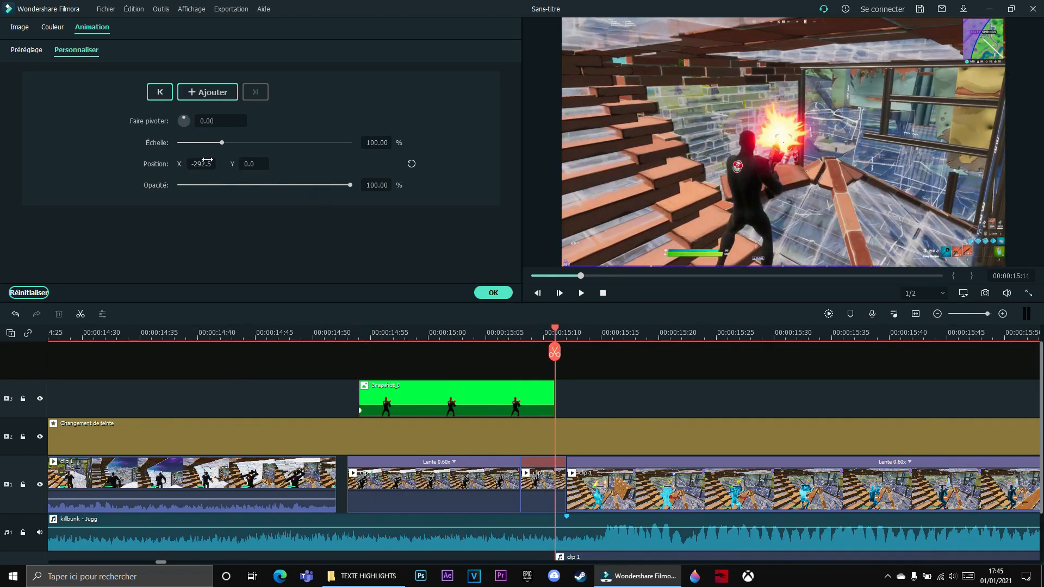
text(0)
key(Return)
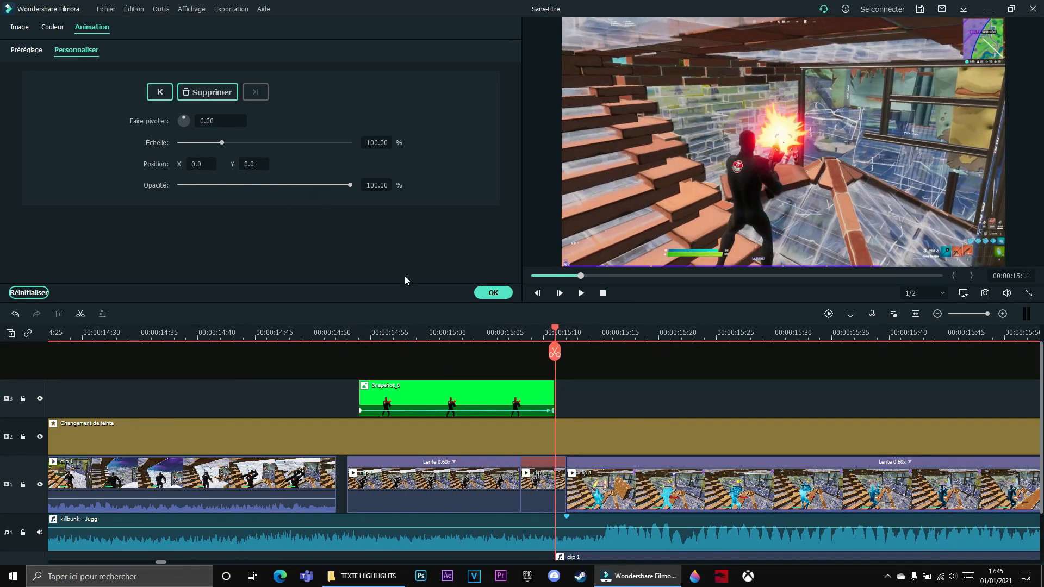
click(493, 293)
Play the sequence from about 00:00:14:43 to review the sliding character cut-out
drag(555, 355, 239, 366)
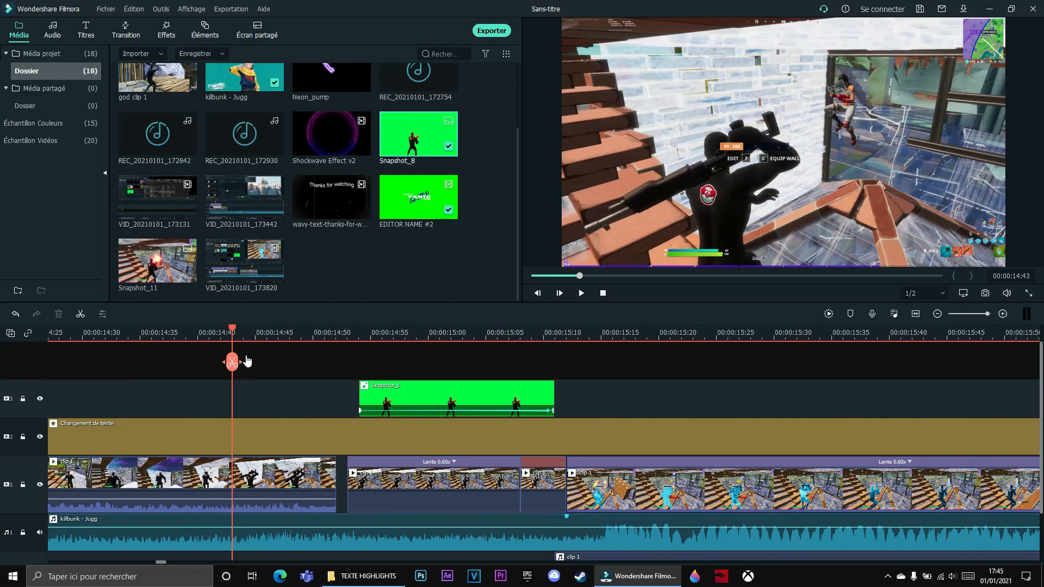
key(space)
click(279, 340)
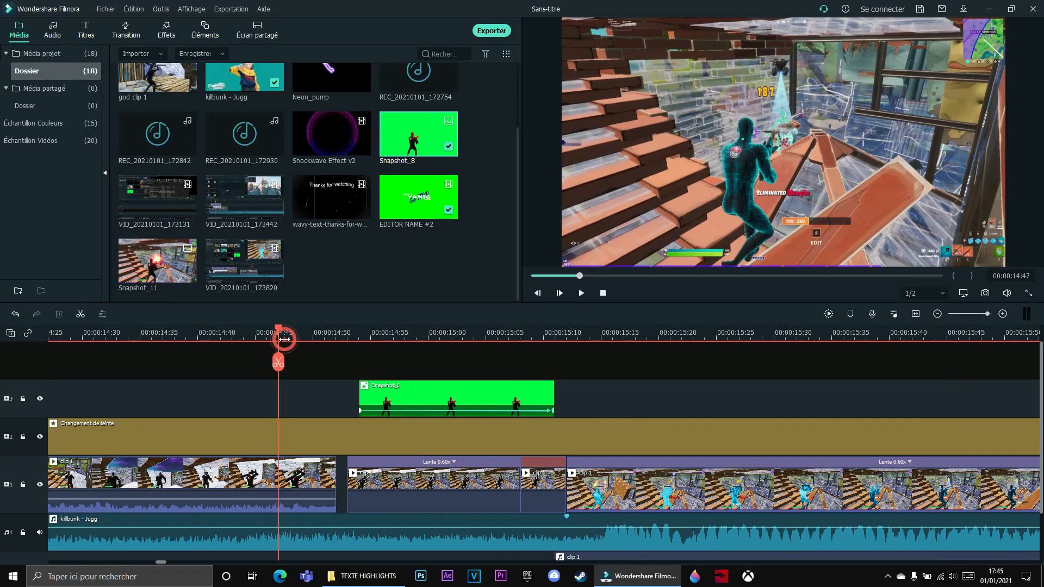
key(space)
key(space)
click(245, 328)
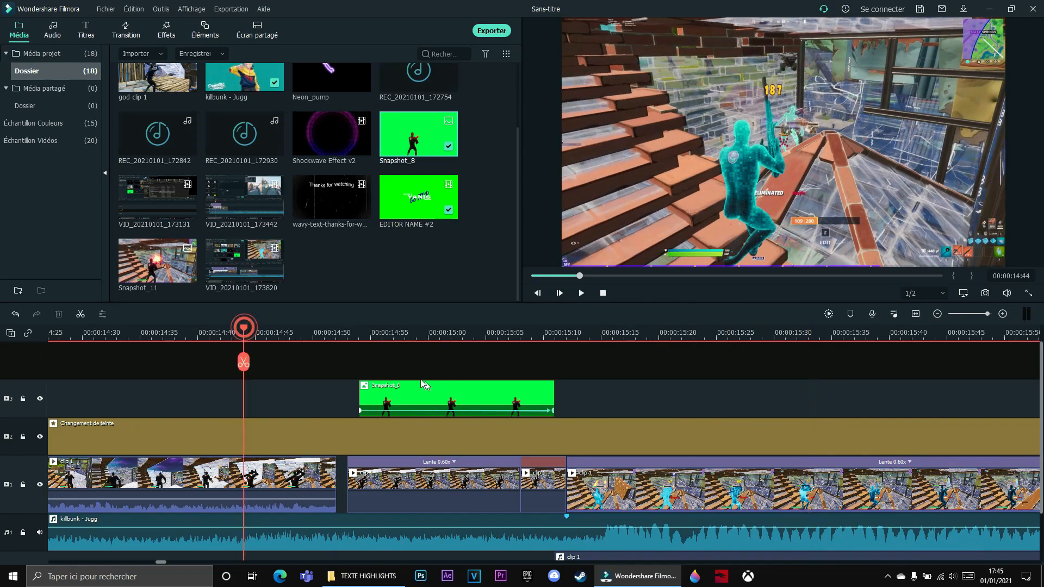
Extend the start of the Snapshot_8 clip back to about 00:00:14:46 and shift its first keyframe to the new start
click(400, 387)
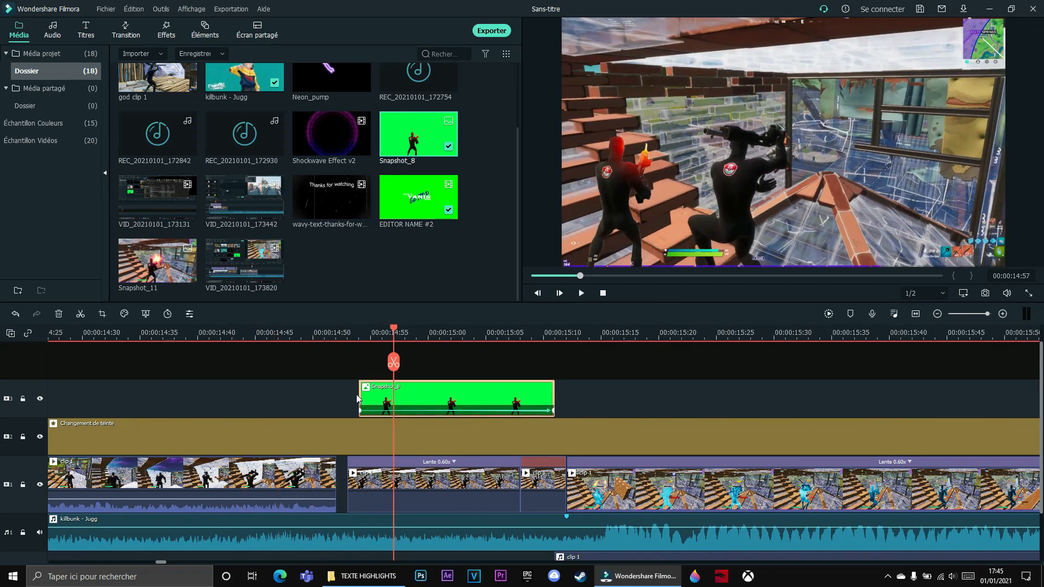
drag(359, 393, 300, 393)
drag(522, 399, 452, 396)
drag(395, 363, 559, 343)
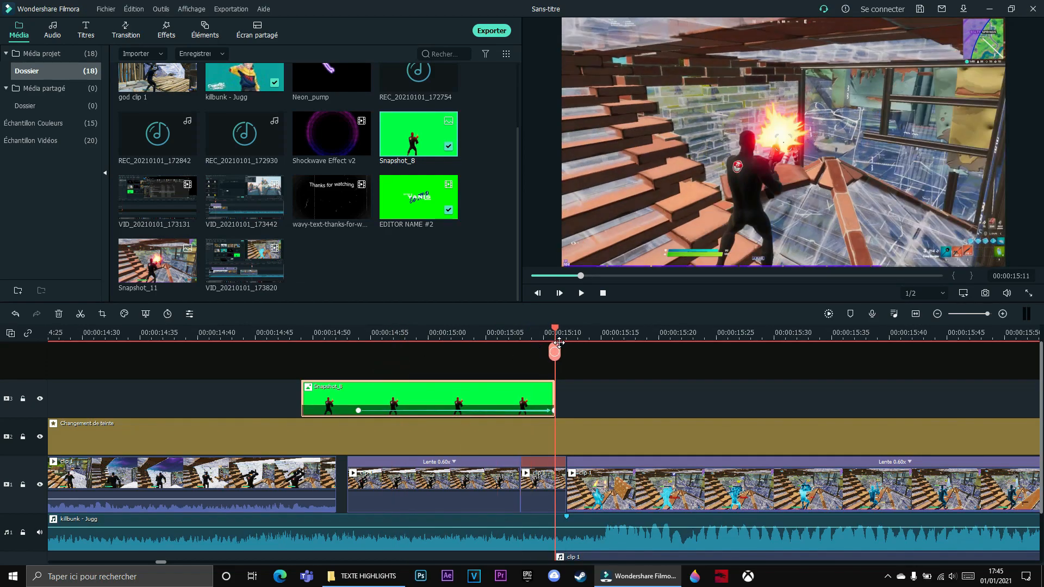
drag(302, 395, 266, 393)
drag(398, 396, 351, 393)
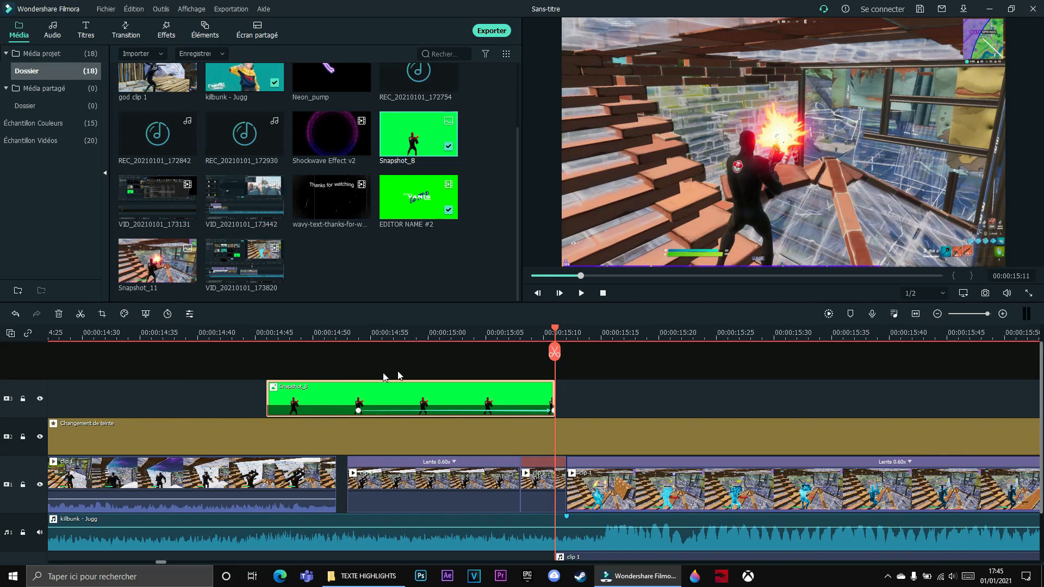
click(358, 411)
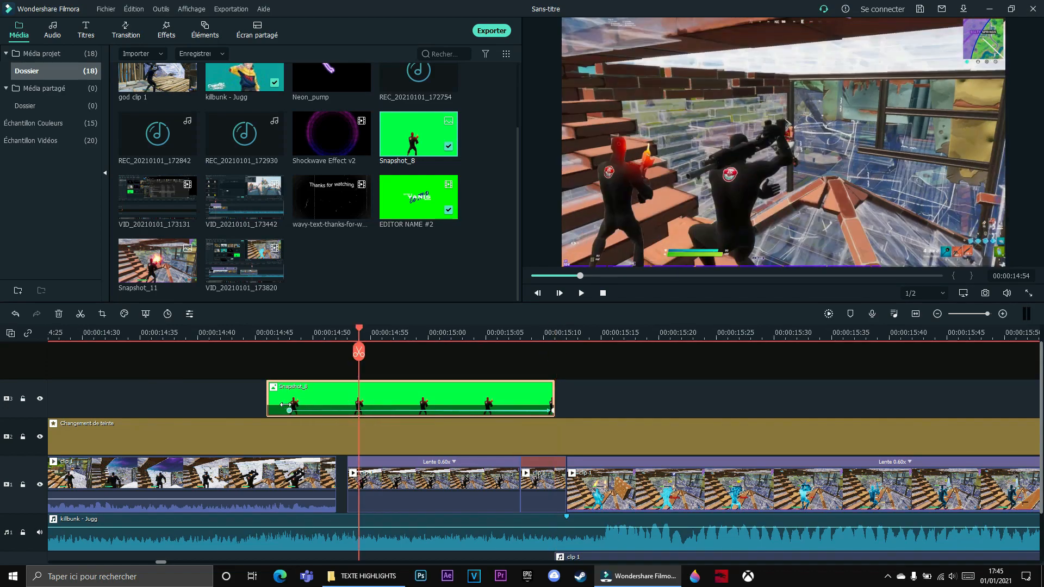
Play back the extended cut-out animation from before the Snapshot_8 clip
click(201, 353)
key(space)
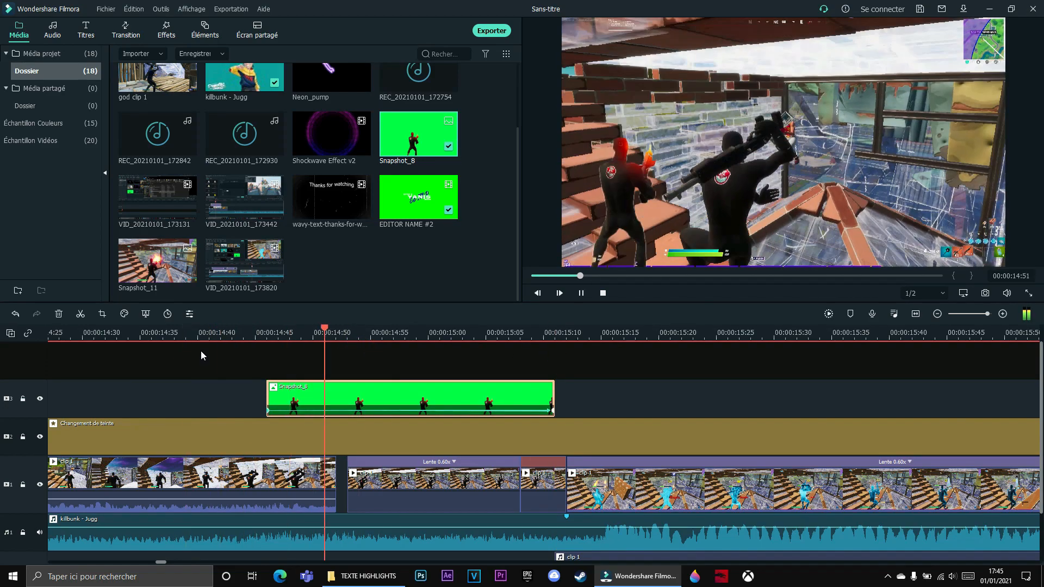
click(156, 335)
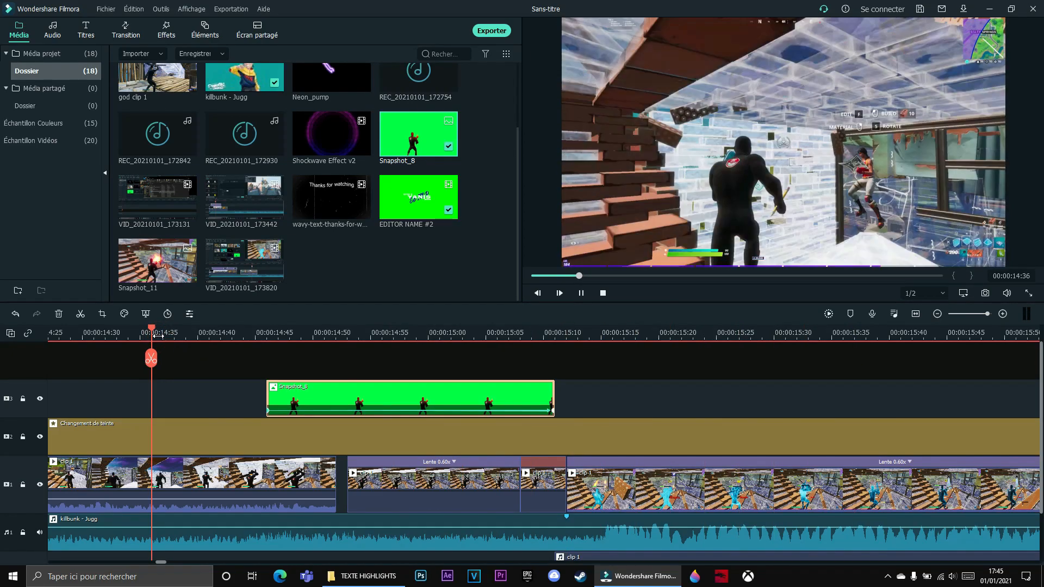
key(space)
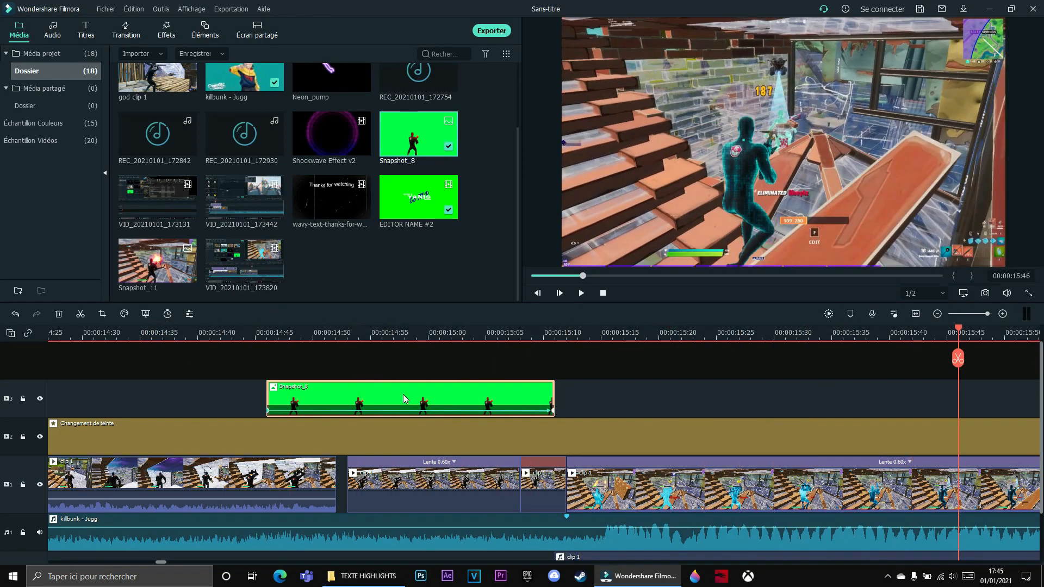
Paste a copy of the Snapshot_8 clip and align it on video track 4 directly above the original
key(ctrl+v)
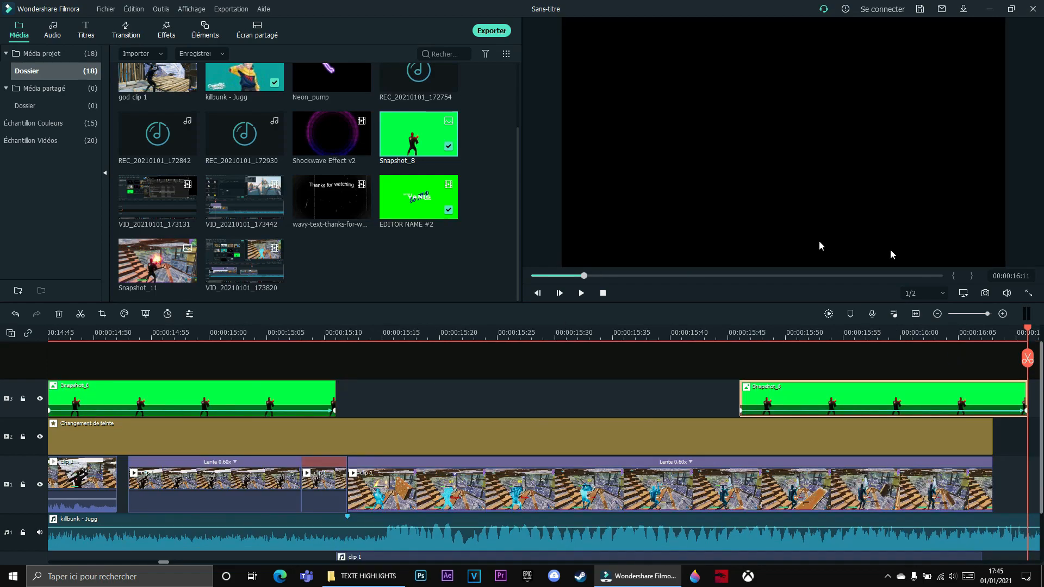
scroll(987, 321, down, 3)
drag(962, 386, 793, 350)
Set position X to 292.5 on the first keyframe of the copied Snapshot_8 clip at 00:00:14:46
click(812, 335)
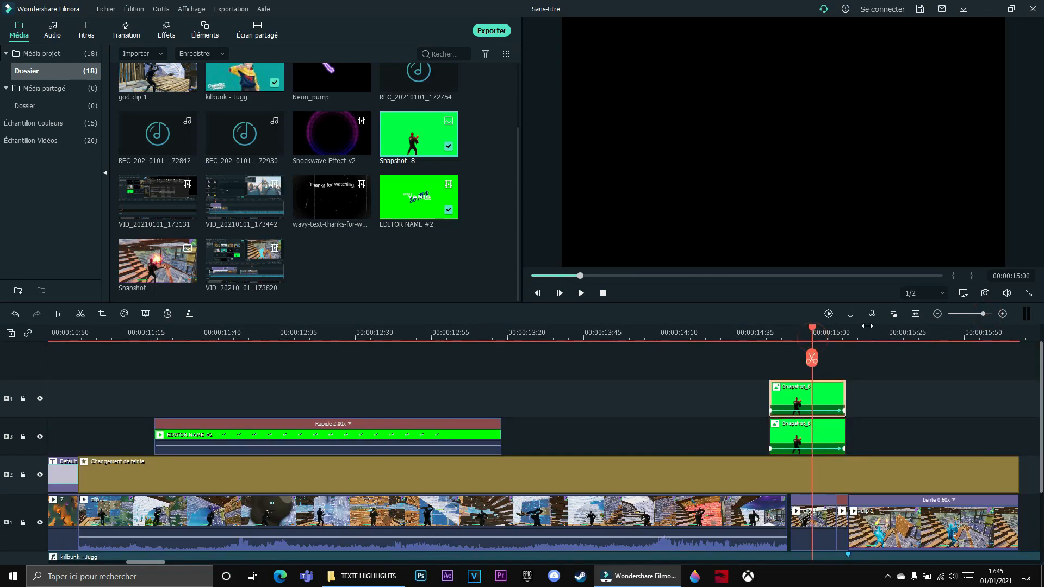
double_click(793, 394)
drag(812, 359, 770, 358)
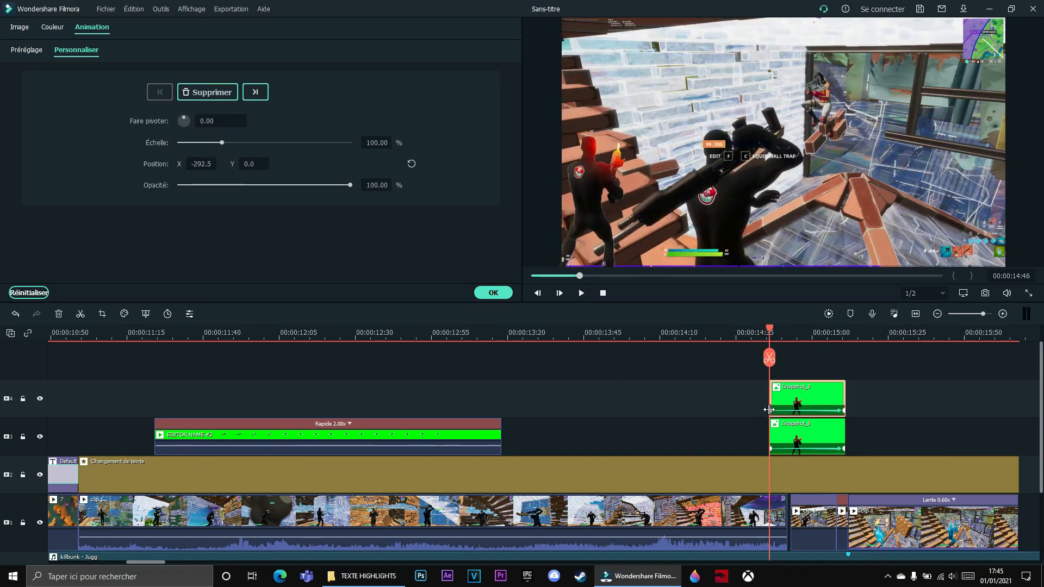
drag(528, 285, 495, 284)
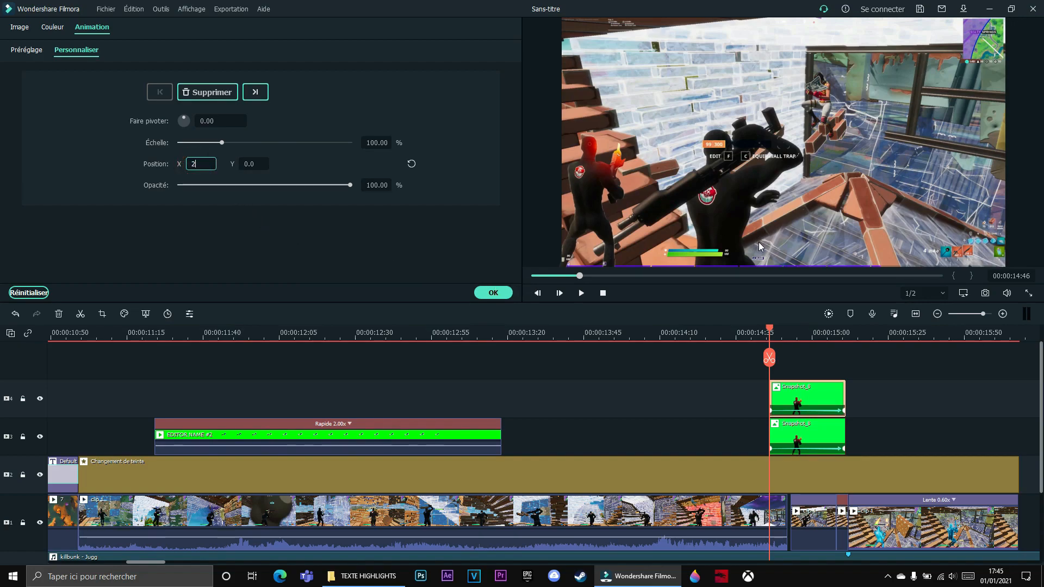
click(852, 298)
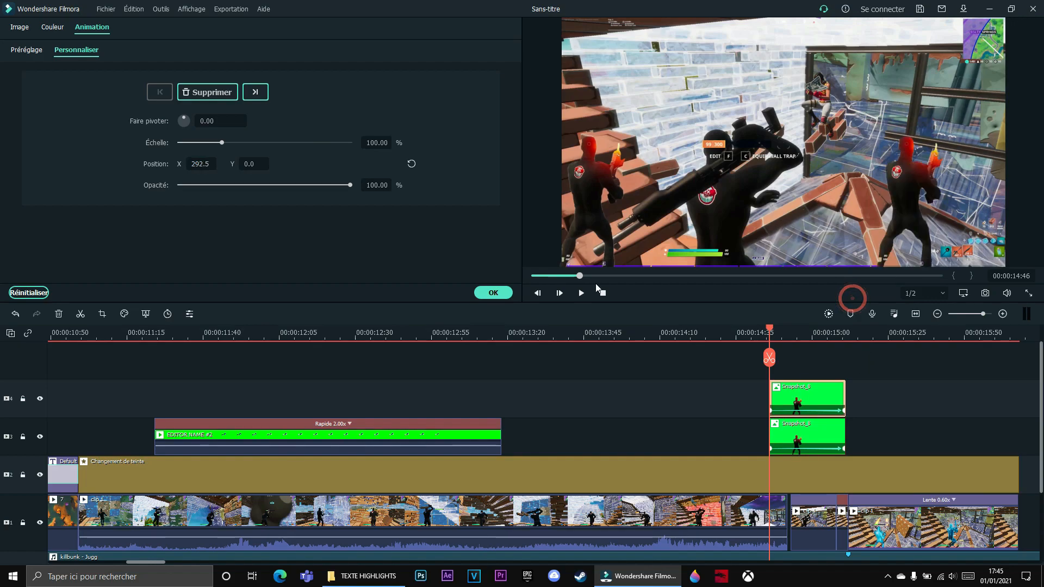
Apply the keyframe settings of the copied Snapshot_8 clip and play back the mirrored cut-out animation
click(493, 292)
click(554, 335)
key(space)
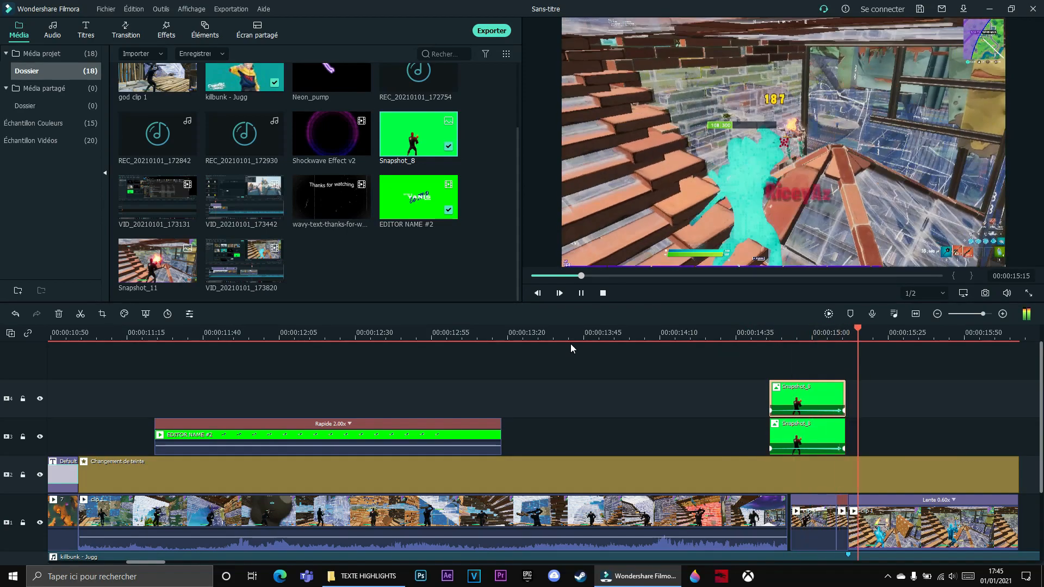
key(space)
Play back the whole edit from the start of the timeline through the two Snapshot_8 clips
drag(965, 358, 569, 350)
click(985, 314)
drag(985, 314, 979, 313)
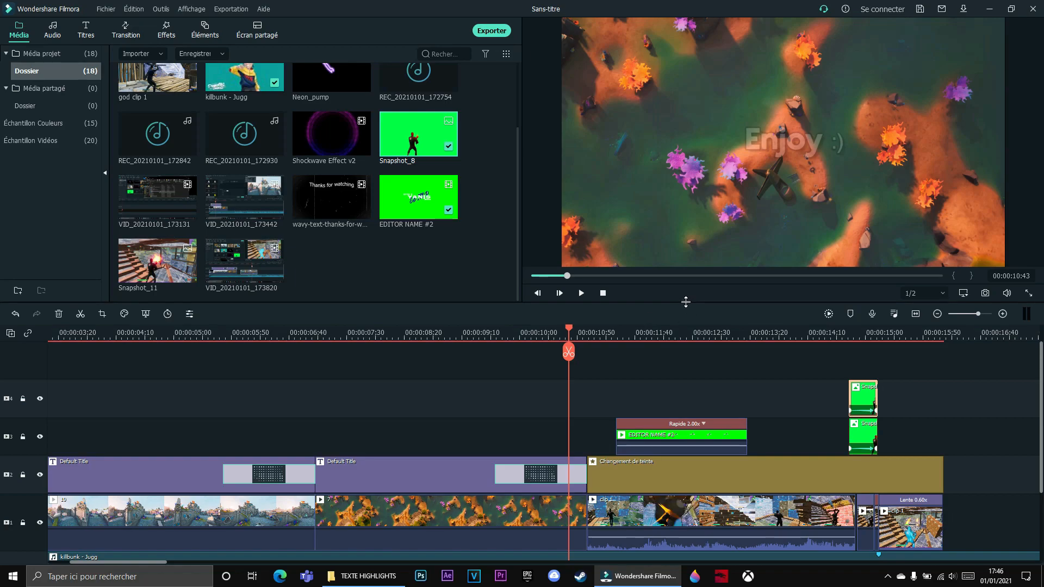
key(space)
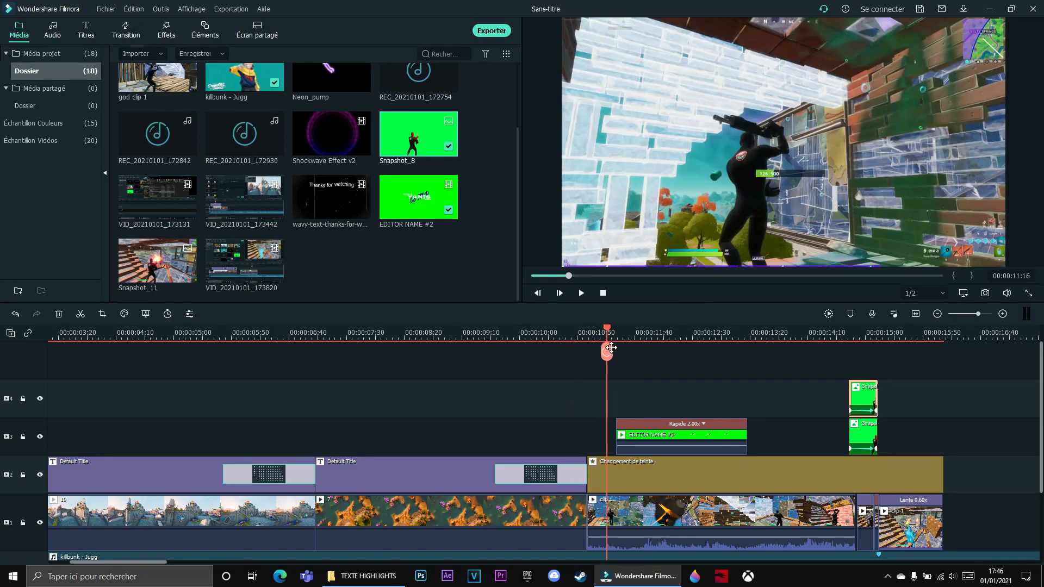
drag(611, 348, 49, 401)
key(space)
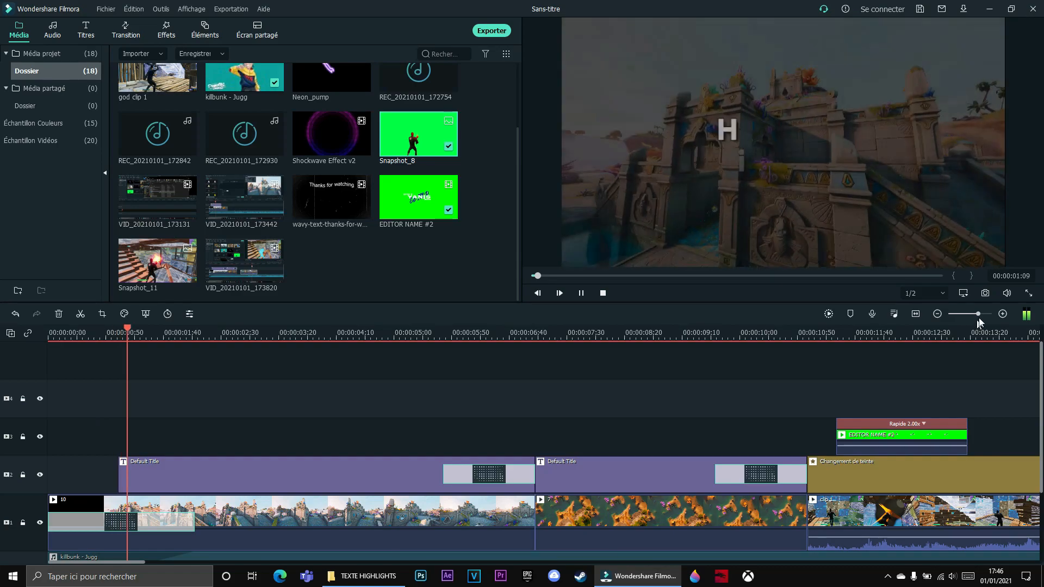
drag(977, 314, 973, 313)
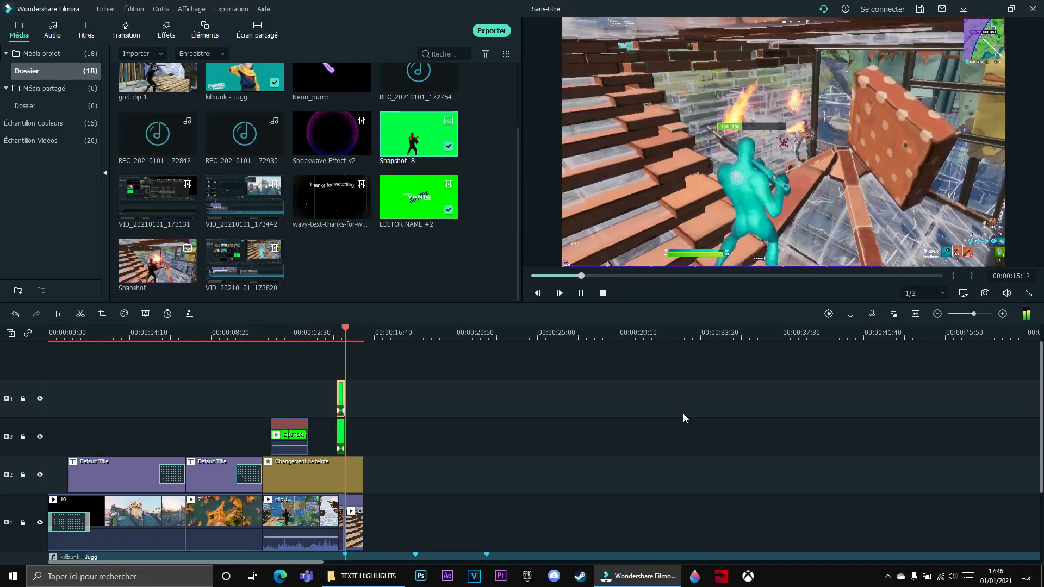
key(space)
Position the playhead at 00:00:14:54 within the stacked Snapshot_8 clips
drag(974, 316, 983, 315)
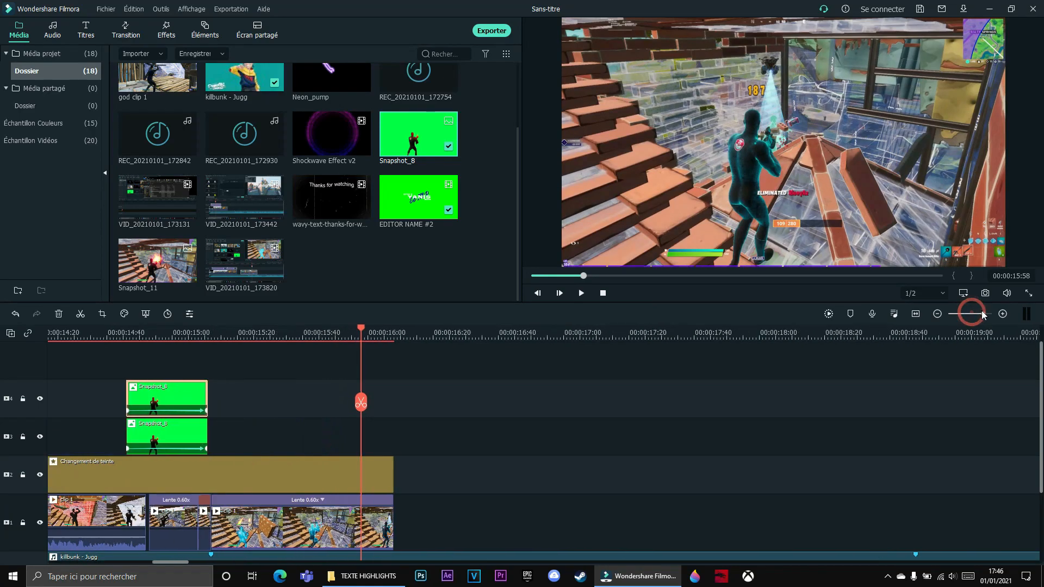
drag(361, 401, 495, 361)
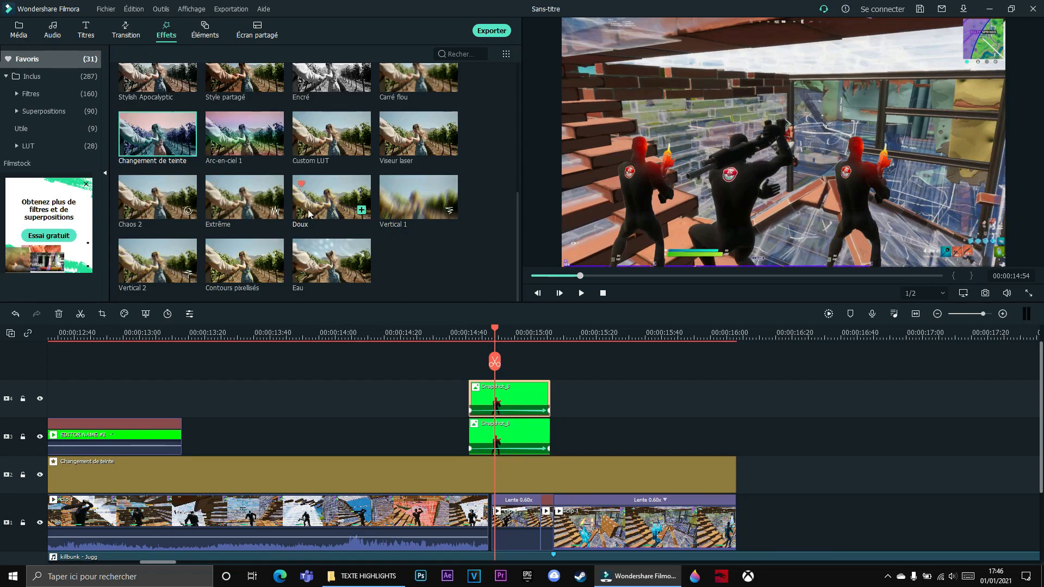
Add the Extrême effect on the track above the two snapshot clips and trim it to end just after them
drag(262, 221, 550, 351)
click(550, 352)
click(597, 406)
key(Delete)
drag(507, 386, 508, 385)
drag(550, 352, 553, 357)
drag(449, 392, 450, 394)
drag(553, 357, 511, 366)
Set the Extrême effect's frequency to 50, Position X to 0, Position Y to 0.20 and Position Z to 0, and apply
right_click(537, 390)
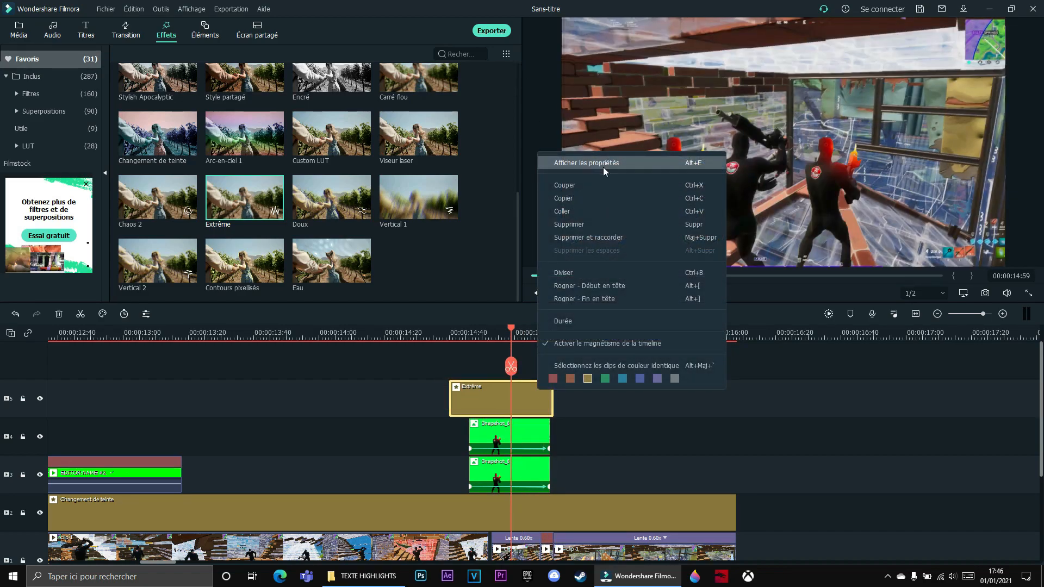
click(602, 166)
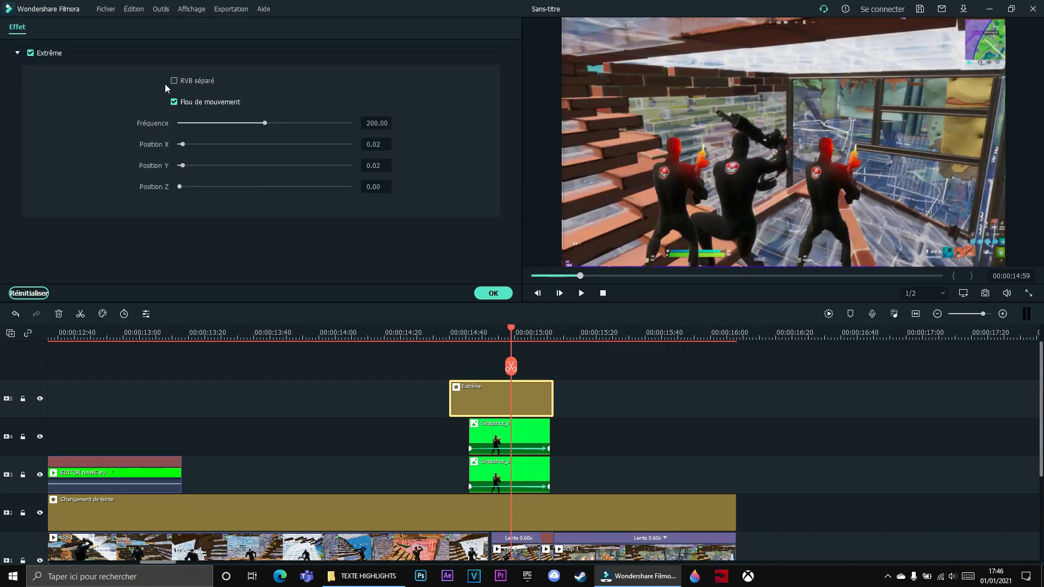
click(602, 361)
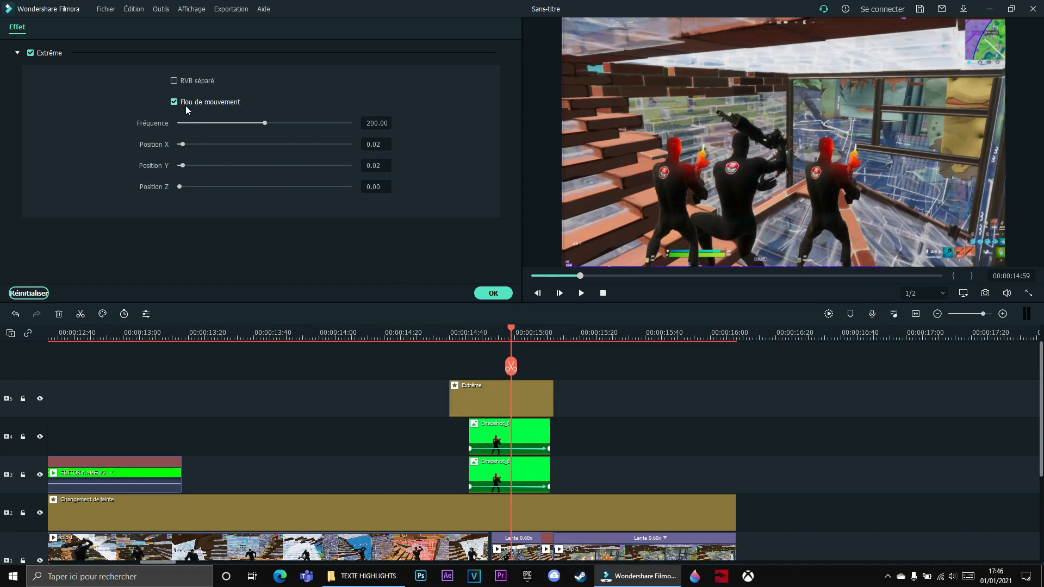
click(379, 123)
text(50)
click(378, 144)
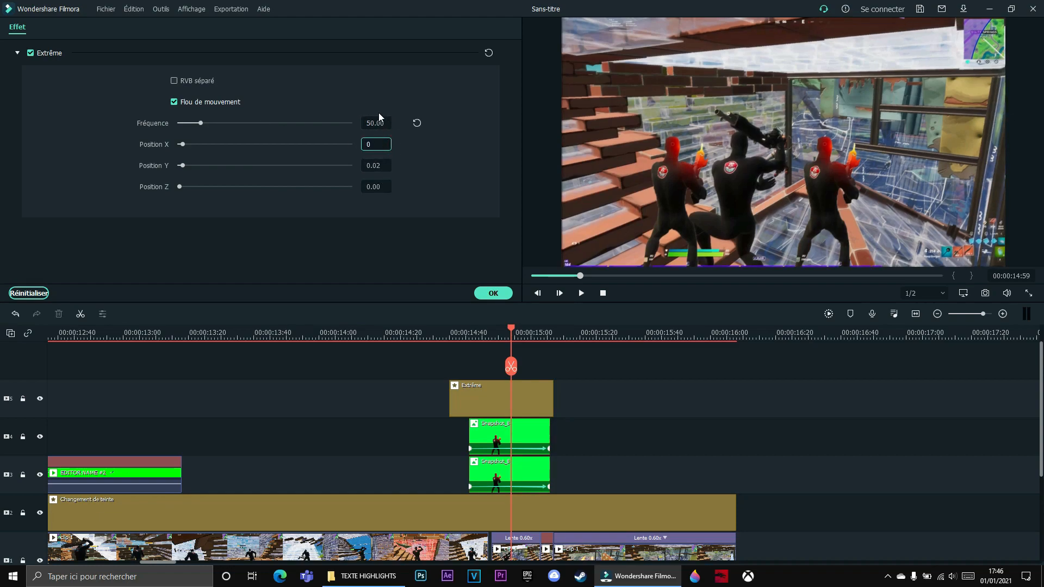
click(377, 164)
text(0.2)
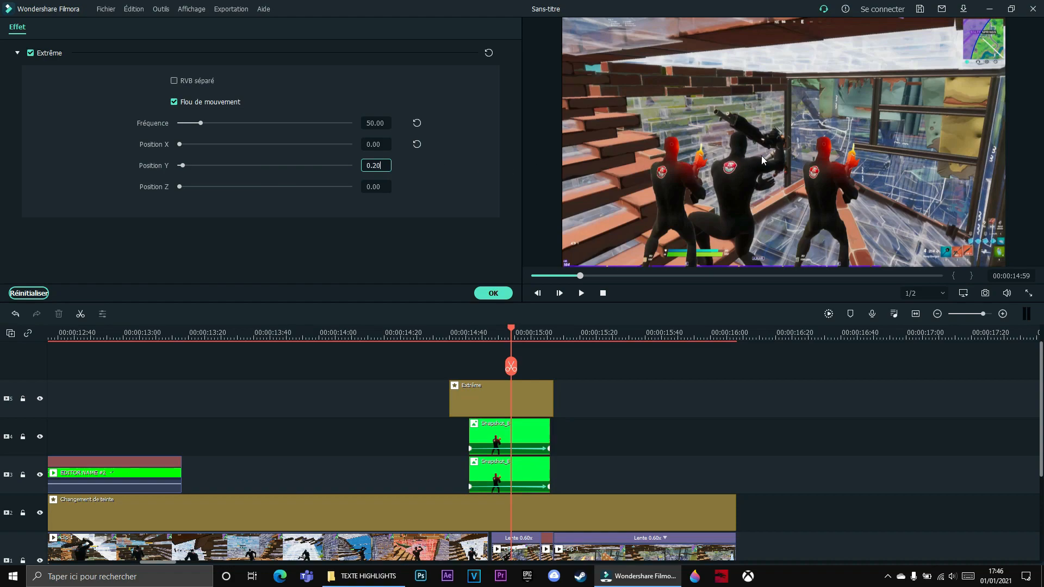
key(Return)
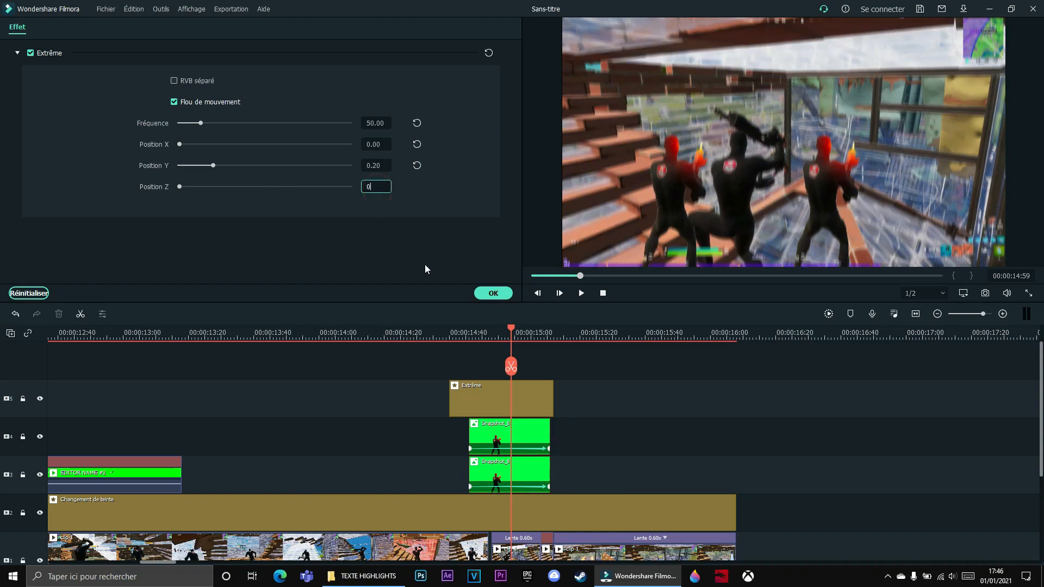
click(493, 293)
Play back the section with the Extrême effect to check the shake over the snapshot clips
drag(509, 366, 378, 366)
key(space)
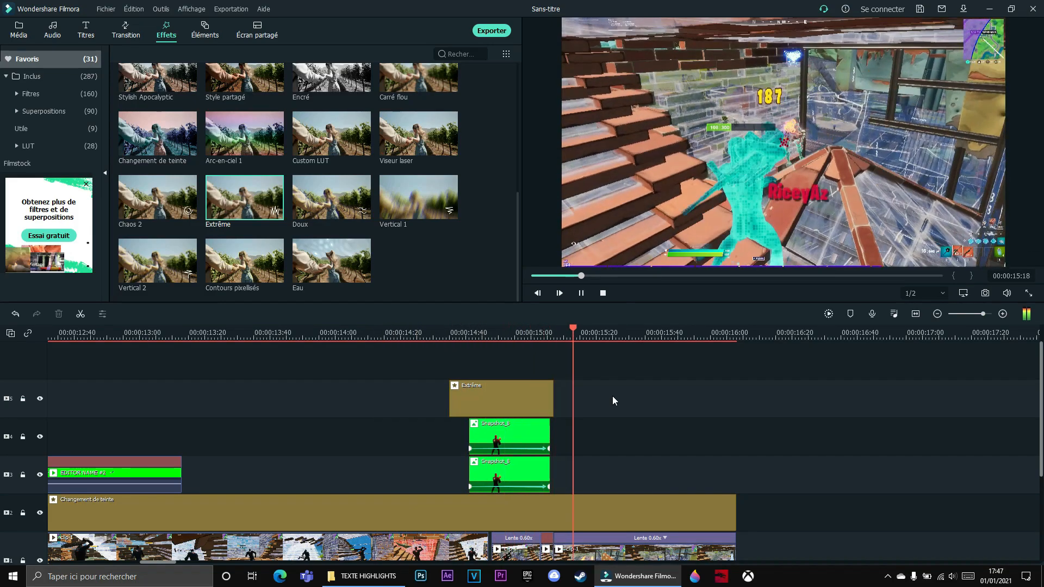
key(space)
Raise the Extrême effect's Position Y to 0.25 and apply the change
drag(484, 330, 498, 330)
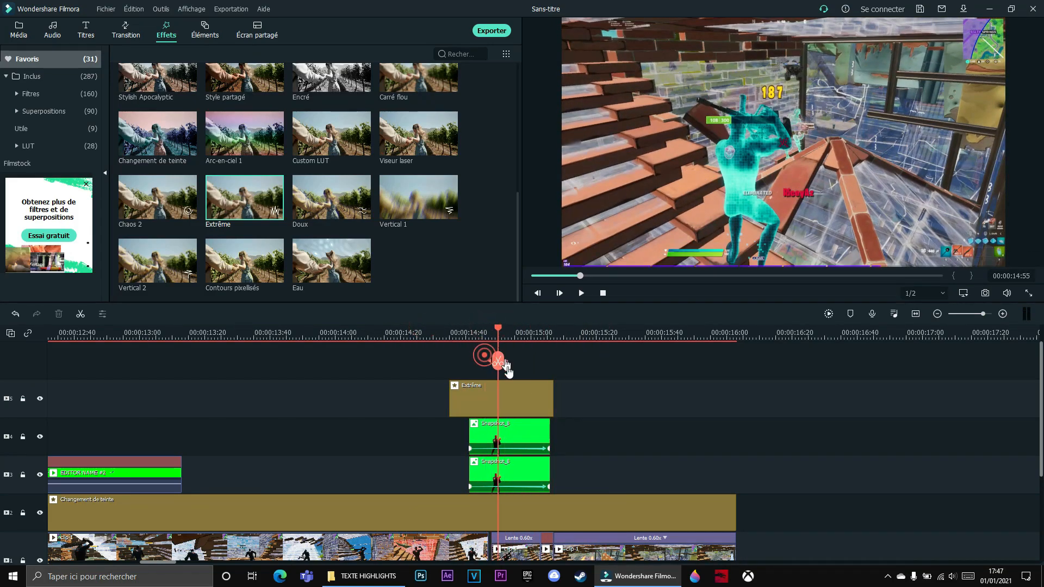
right_click(530, 393)
click(578, 167)
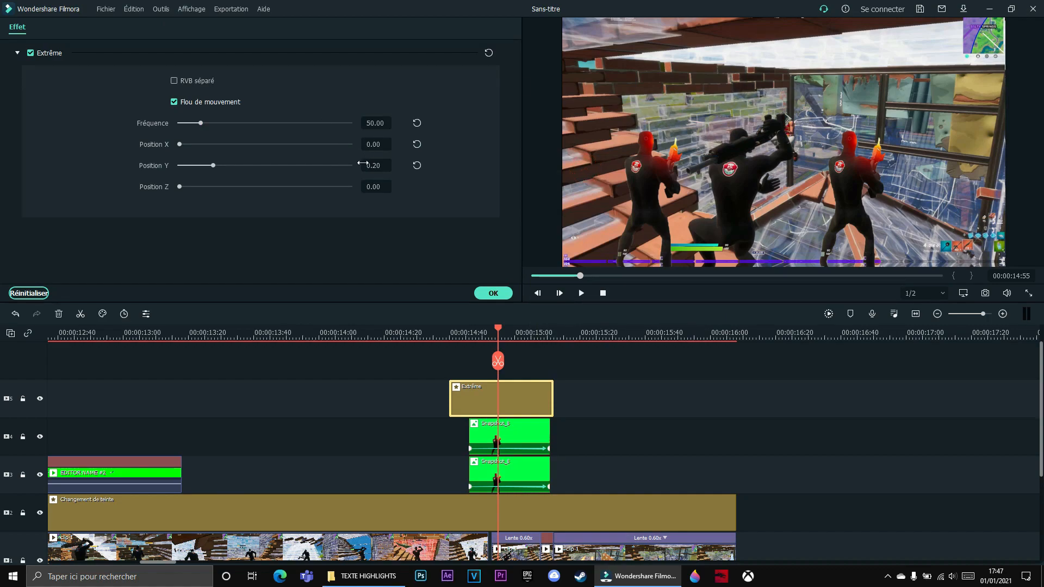
drag(213, 165, 223, 166)
click(493, 293)
Preview the Extrême shake again from shortly before the snapshots to judge its strength
drag(494, 360, 345, 358)
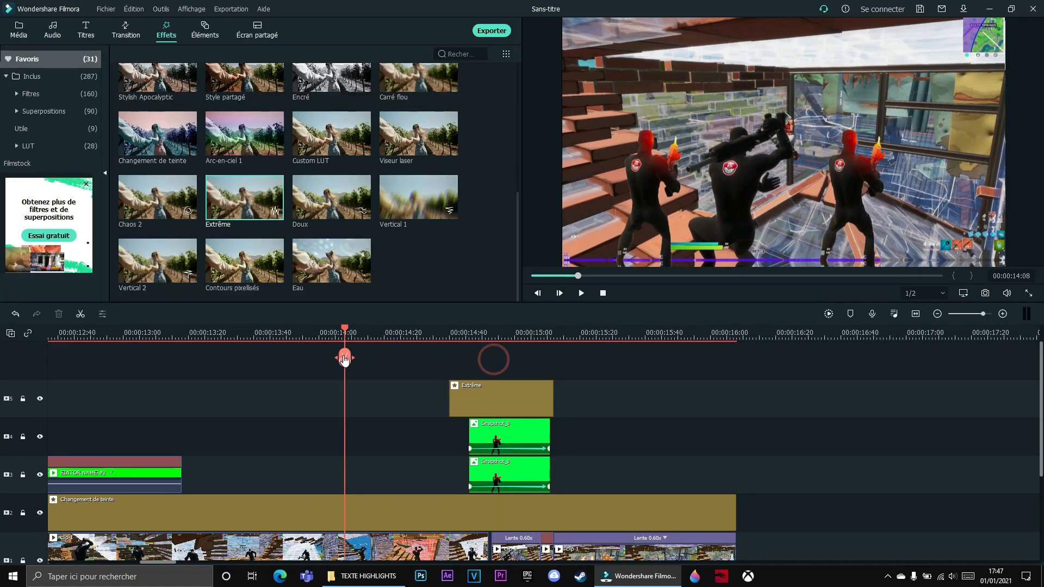
key(space)
key(space)
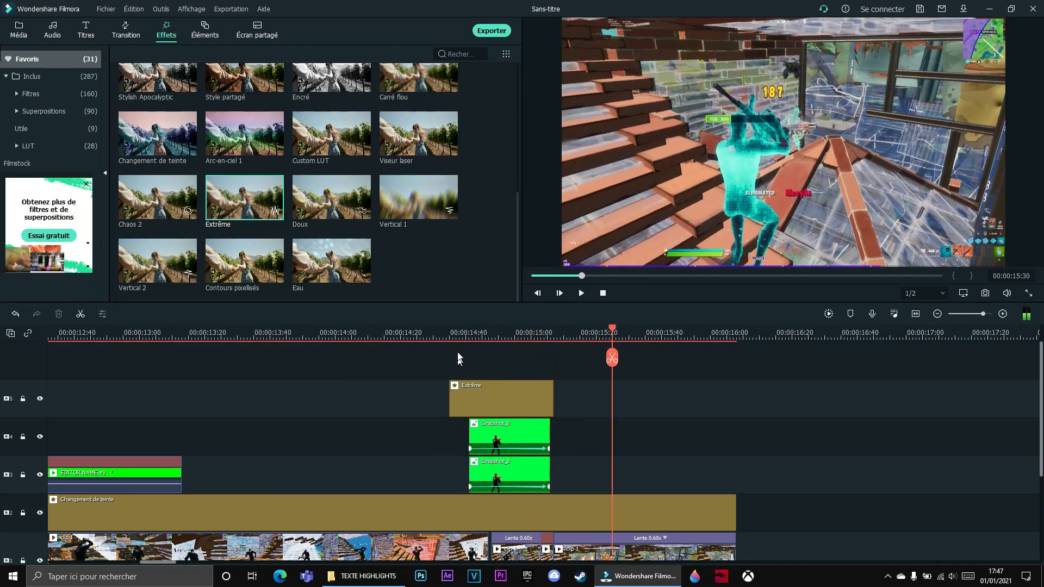
Set the Extrême effect's Position Y to 0.20 and apply it
click(464, 336)
click(486, 399)
right_click(486, 399)
click(546, 172)
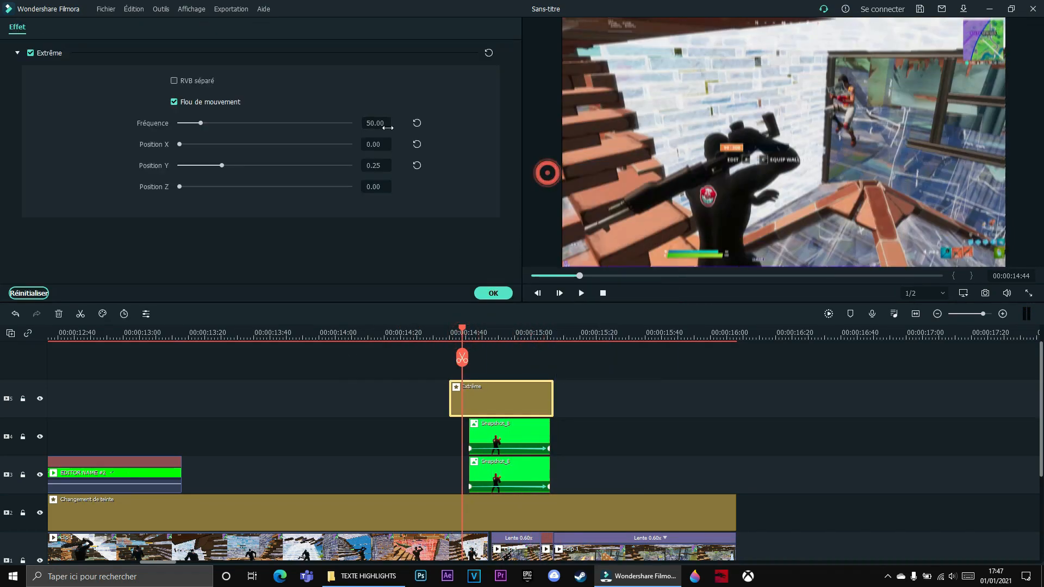
click(379, 166)
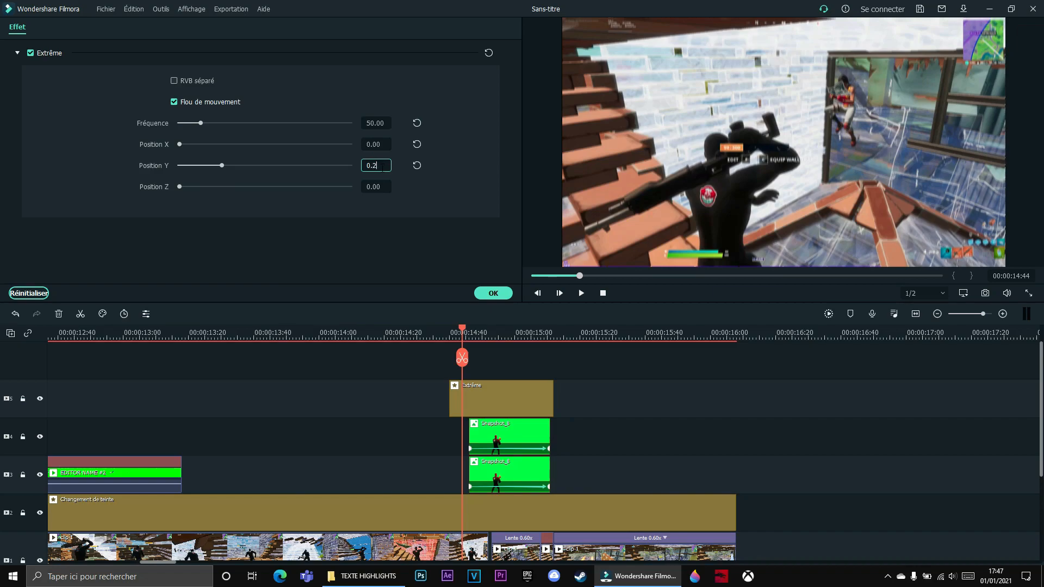
text(0.20)
click(493, 293)
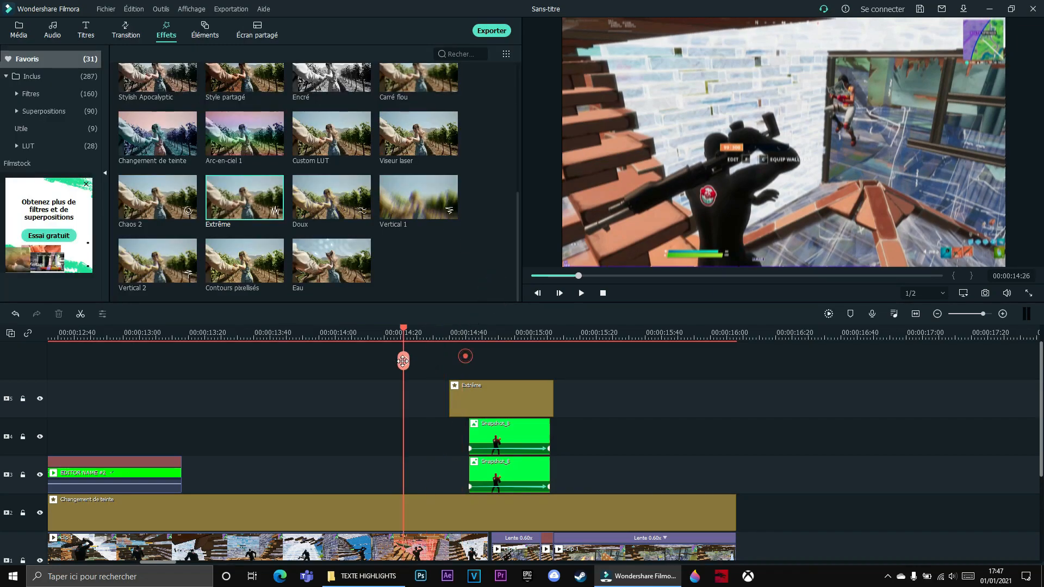
Replay the passage before and after the snapshot clips to check the adjusted vertical shake
click(415, 358)
key(space)
key(space)
Add the Chaos 2 effect above the final slow-motion clip, directly after the snapshots, and trim it to that clip's end
scroll(690, 391, down, 3)
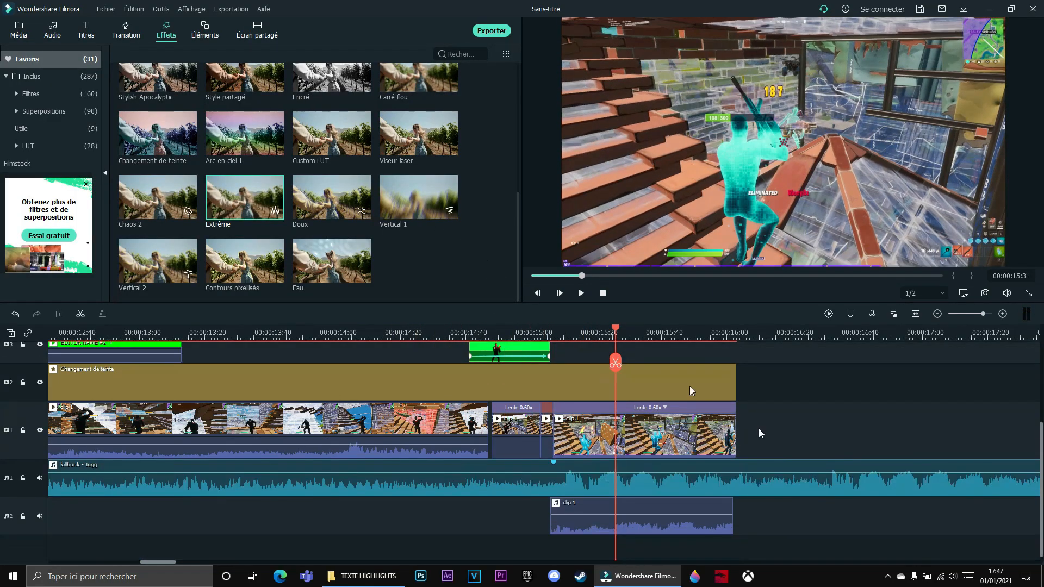
mouse_move(615, 373)
mouse_down()
mouse_move(603, 370)
mouse_move(618, 370)
mouse_up()
scroll(339, 238, down, 3)
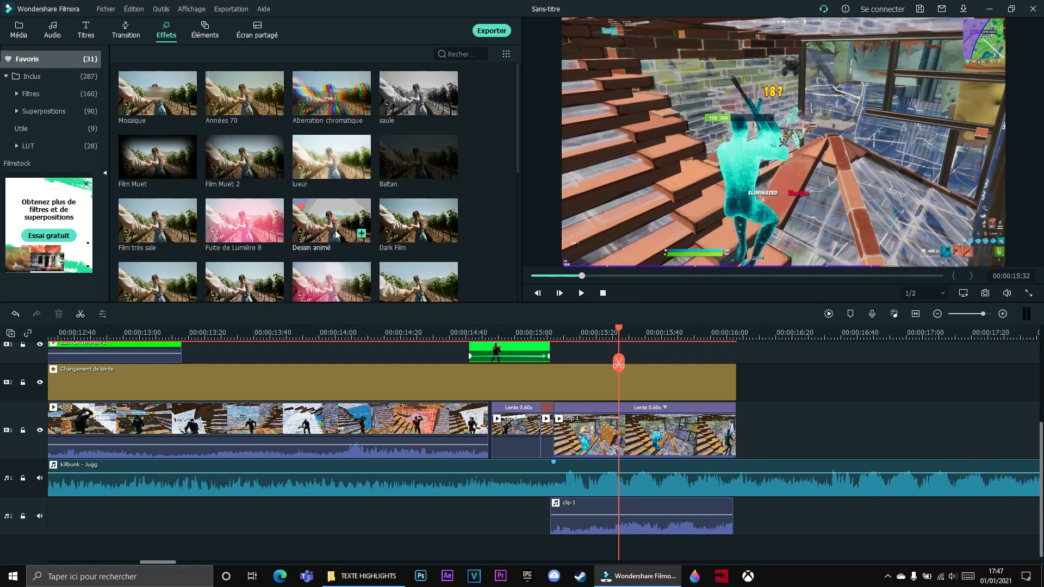
scroll(366, 198, down, 5)
scroll(407, 438, up, 3)
drag(132, 175, 555, 457)
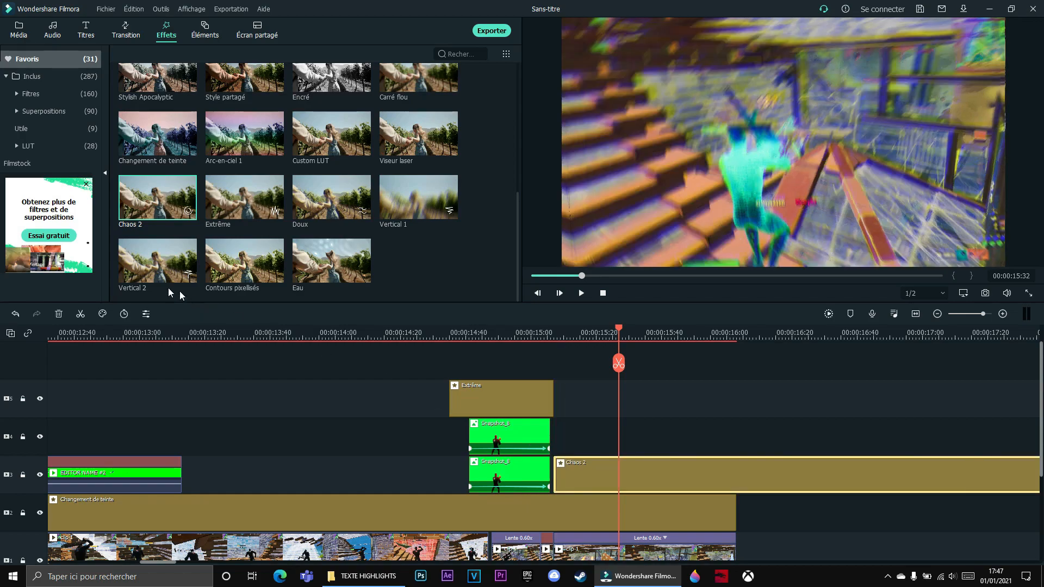
drag(619, 363, 736, 357)
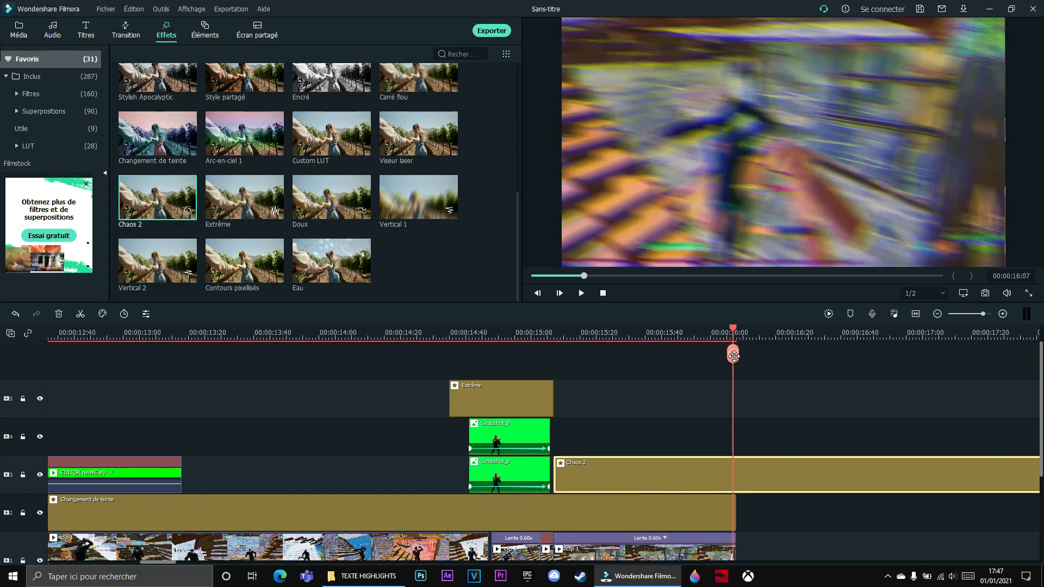
click(736, 358)
key(Delete)
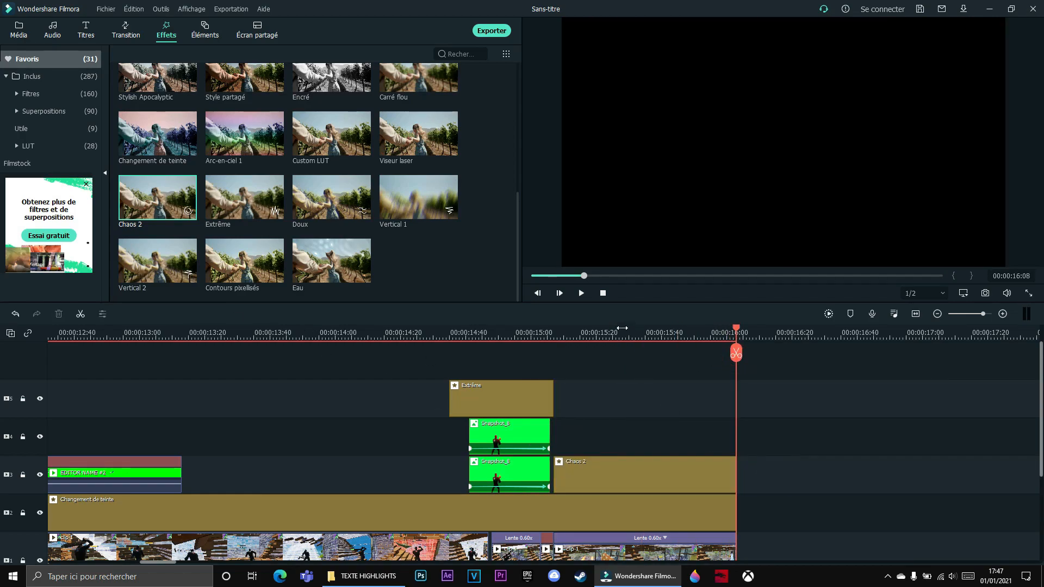
Open the Chaos 2 effect's properties and disable its separate RGB option (RVB séparé)
click(622, 381)
scroll(723, 400, down, 2)
drag(622, 354, 589, 359)
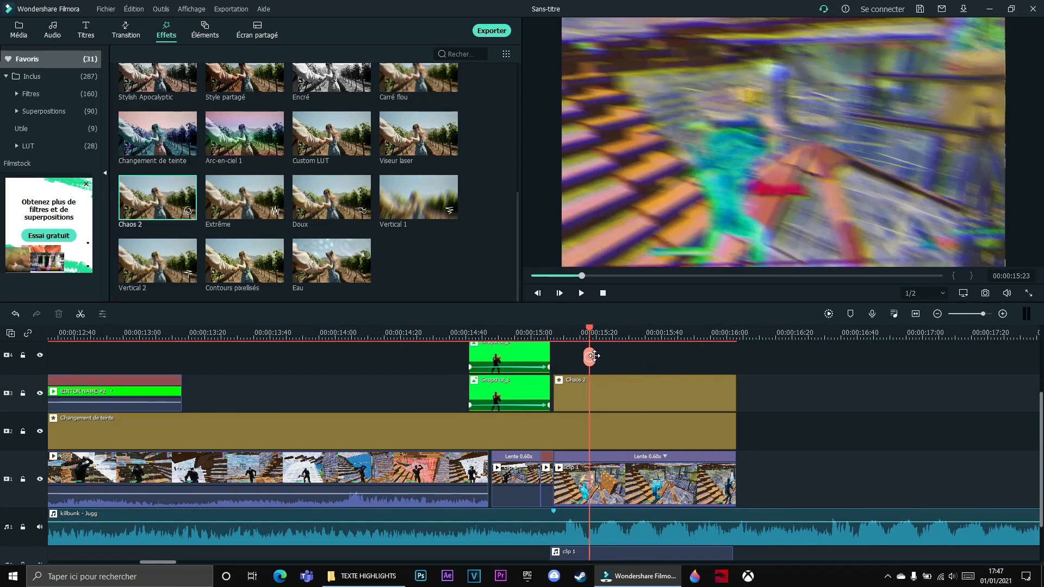
scroll(677, 397, up, 2)
click(623, 446)
right_click(623, 446)
click(659, 222)
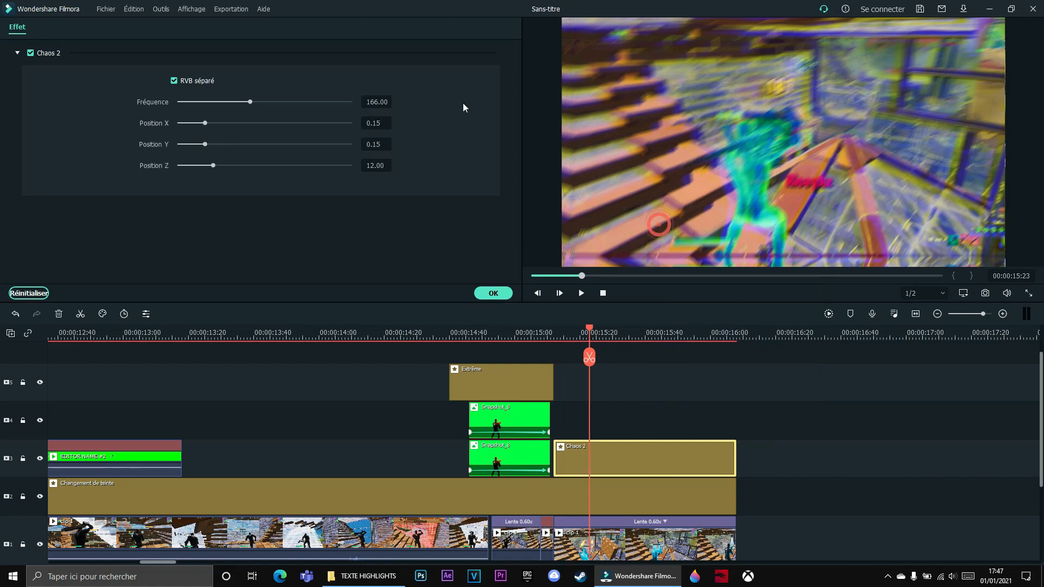
drag(379, 98, 169, 78)
click(174, 81)
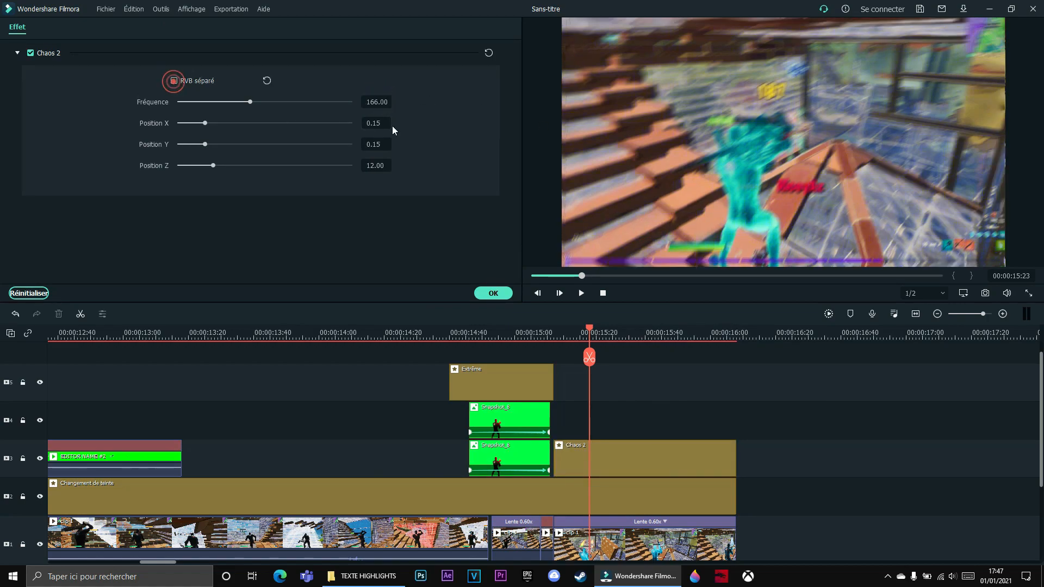
Set the Chaos 2 effect's frequency to 28.14, Position X to 0, Position Y to 0.04 and Position Z to 22.14, and apply
click(382, 98)
text(28.14)
click(376, 123)
text(0)
click(377, 143)
text(04)
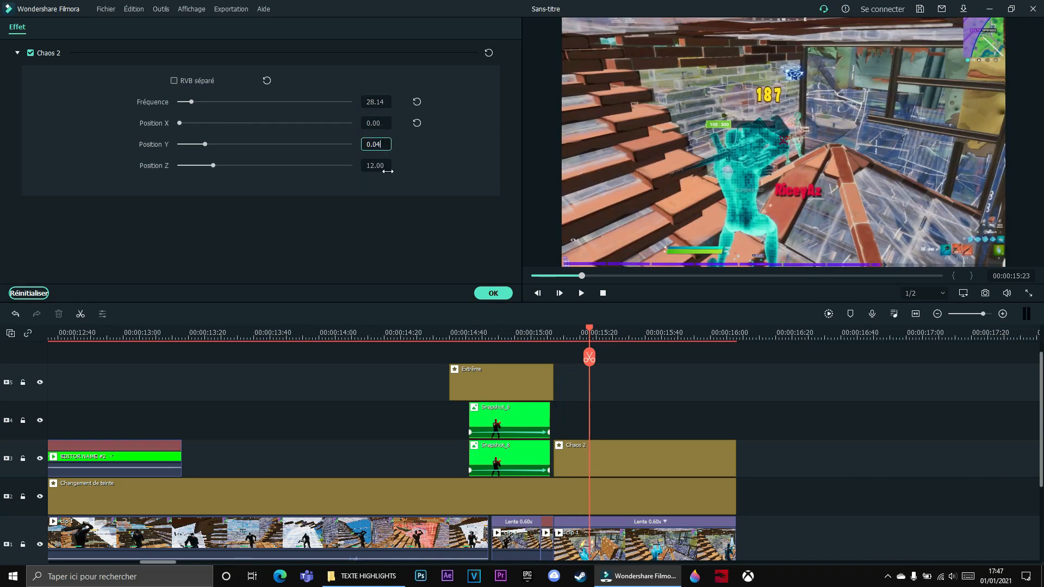
text(.04)
click(379, 165)
text(22.14)
click(493, 293)
Play back the edit from before the snapshots through the final clip to check the Chaos 2 shake
drag(587, 357, 296, 357)
key(space)
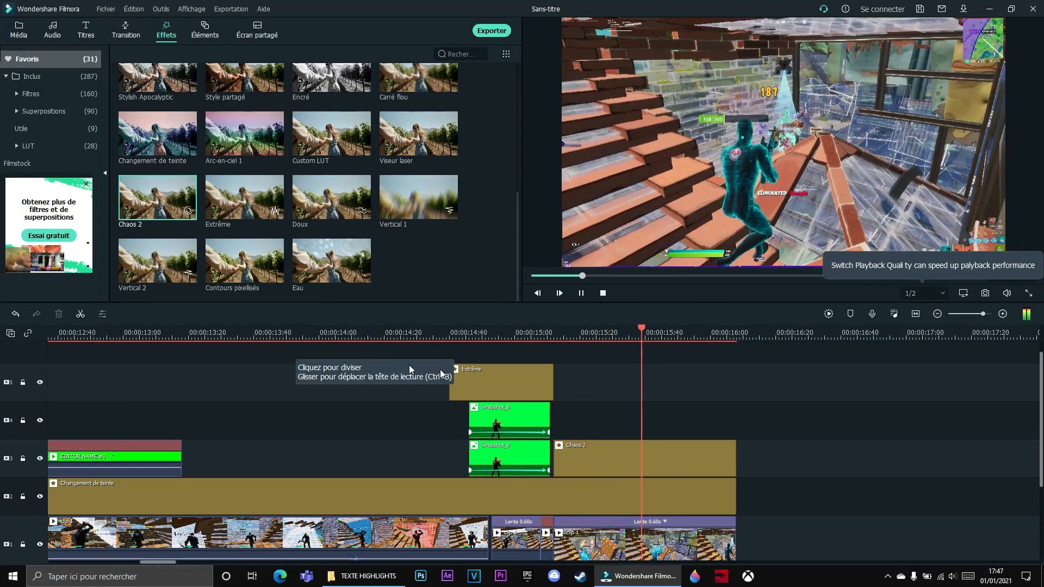
key(space)
drag(716, 355, 168, 387)
click(687, 452)
key(space)
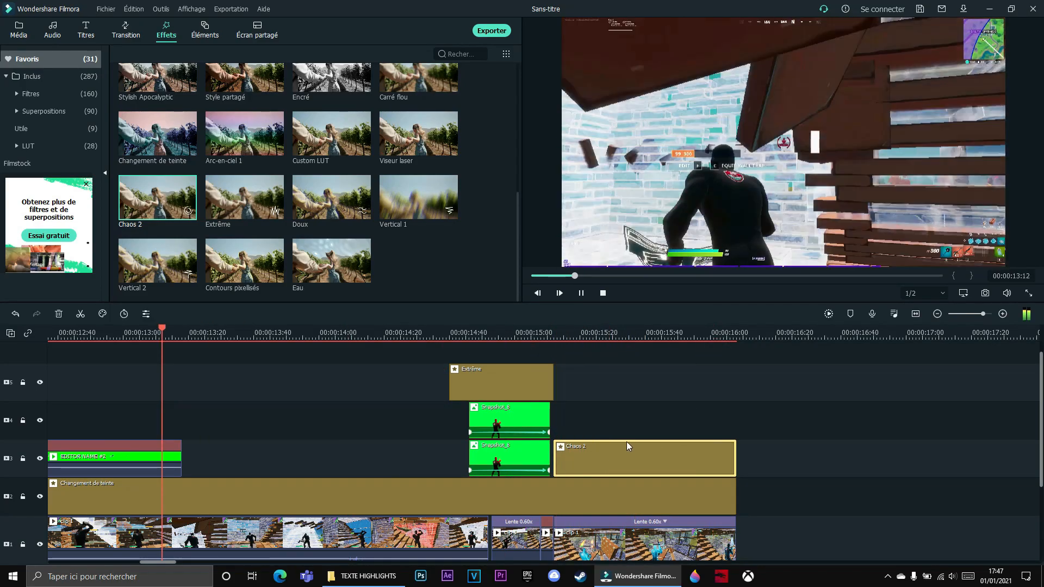
scroll(639, 433, down, 3)
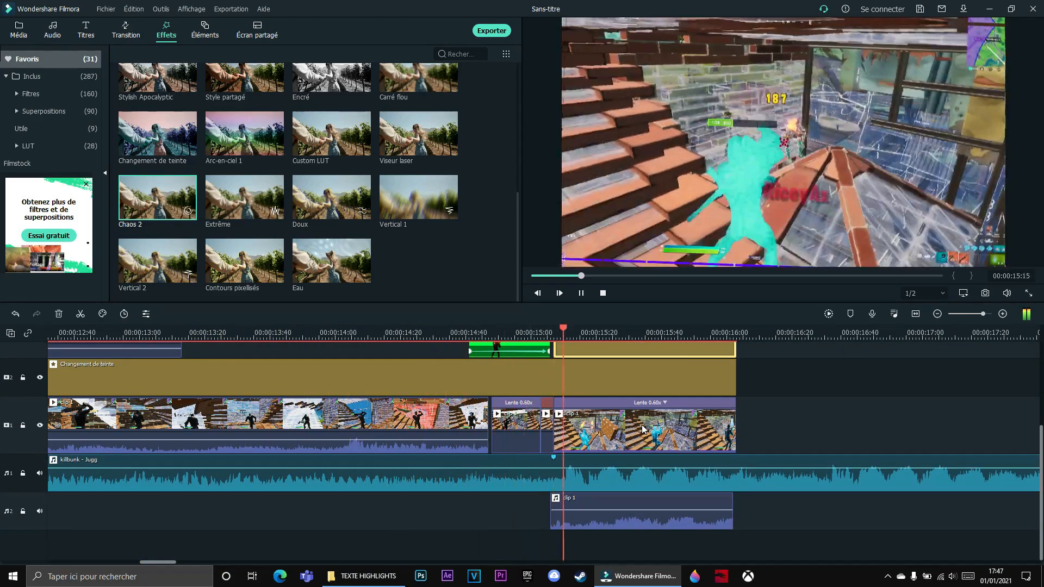
scroll(641, 425, up, 3)
click(714, 384)
drag(478, 401, 475, 404)
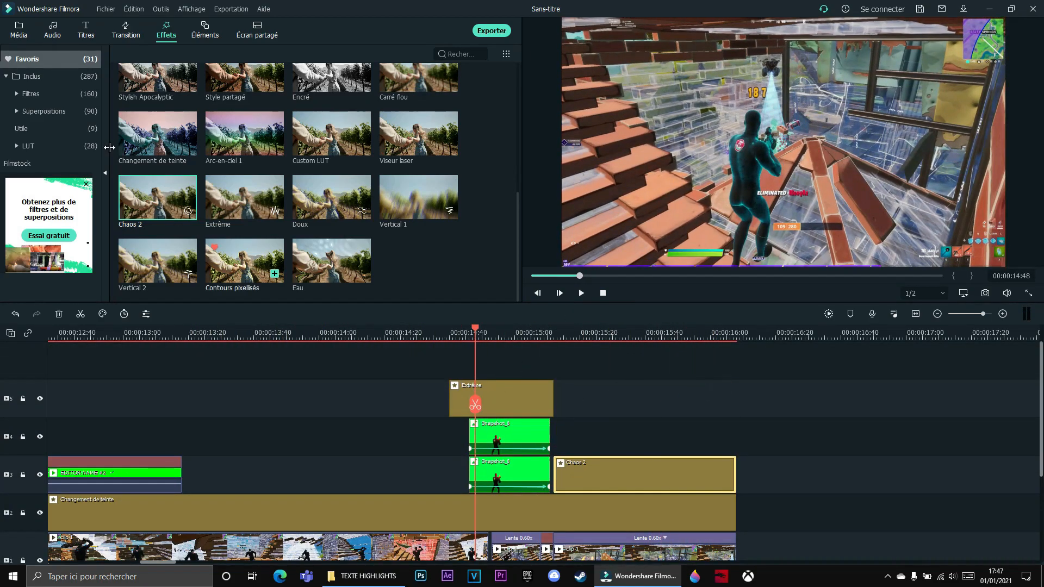
Add the Dégradé 4 colour sample on the track above the Chaos 2 effect and trim it to the final clip's end
click(21, 26)
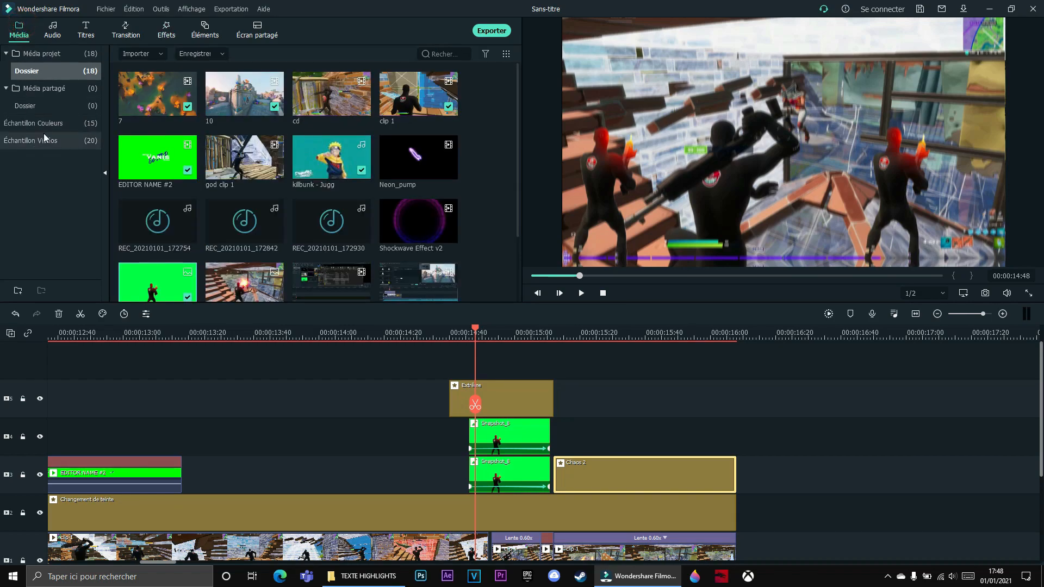
click(43, 124)
drag(532, 353, 556, 430)
drag(473, 402, 736, 399)
click(736, 401)
key(Delete)
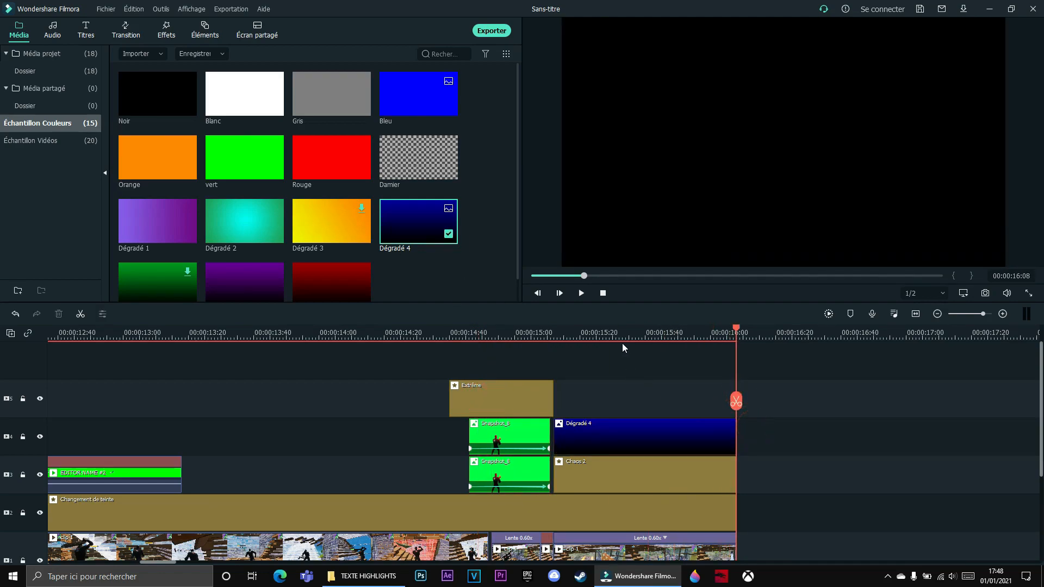
Set the Dégradé 4 overlay's blending mode to Éclaircir
click(623, 334)
right_click(671, 435)
click(729, 18)
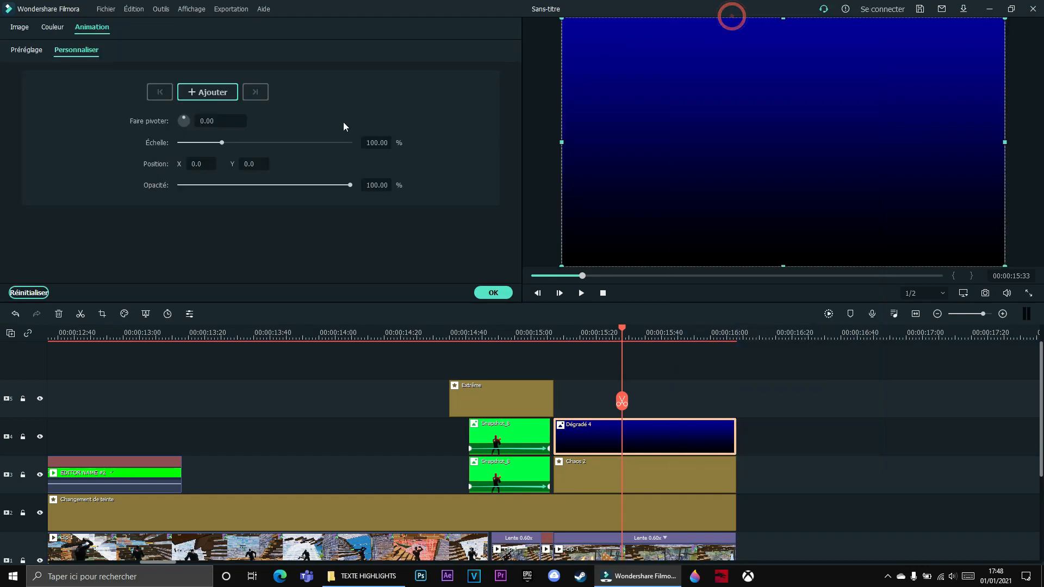
click(19, 27)
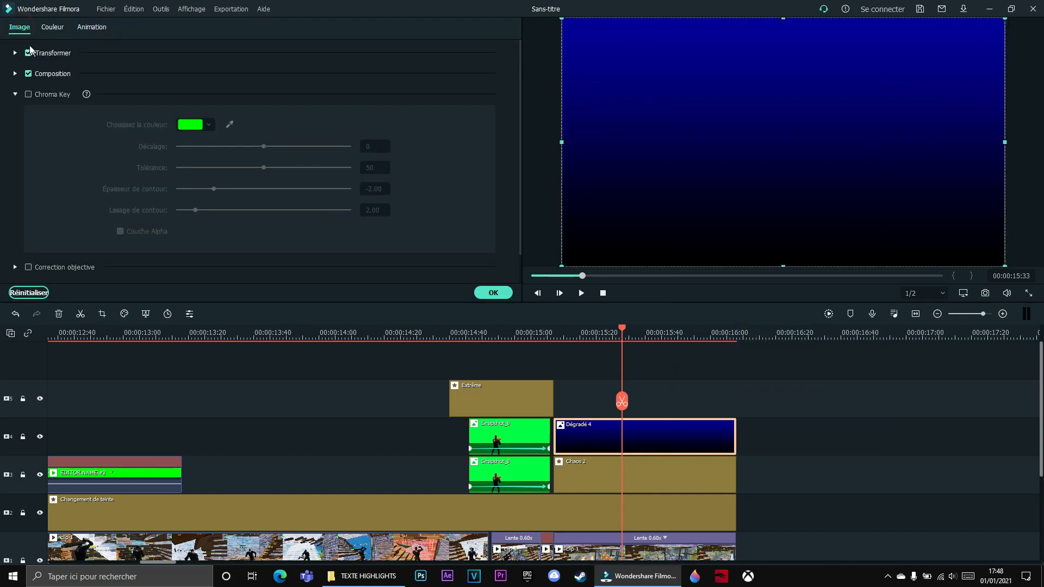
click(16, 73)
click(237, 103)
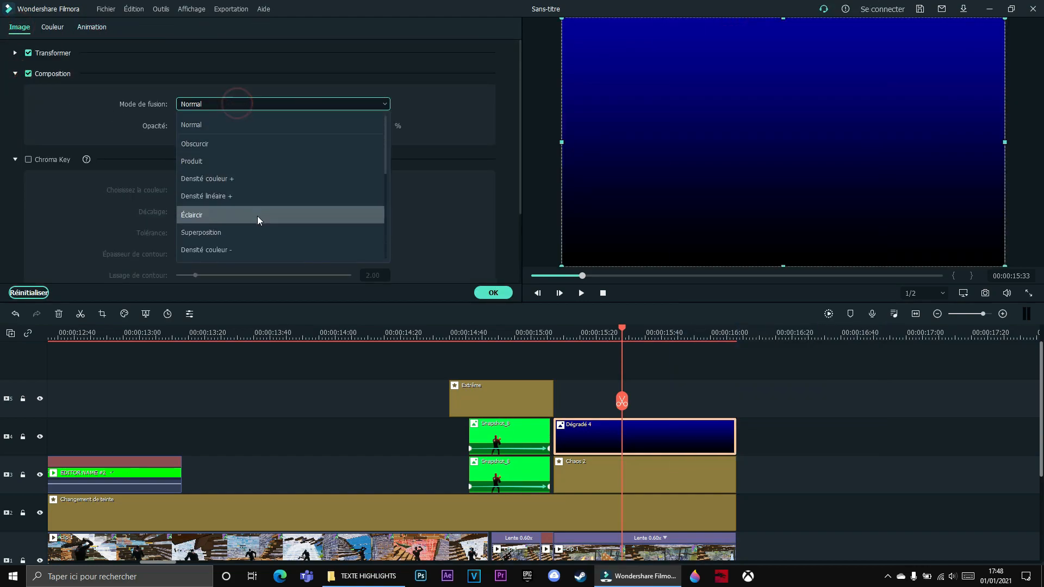
click(237, 214)
mouse_move(625, 402)
mouse_down()
mouse_move(581, 402)
mouse_move(618, 405)
mouse_up()
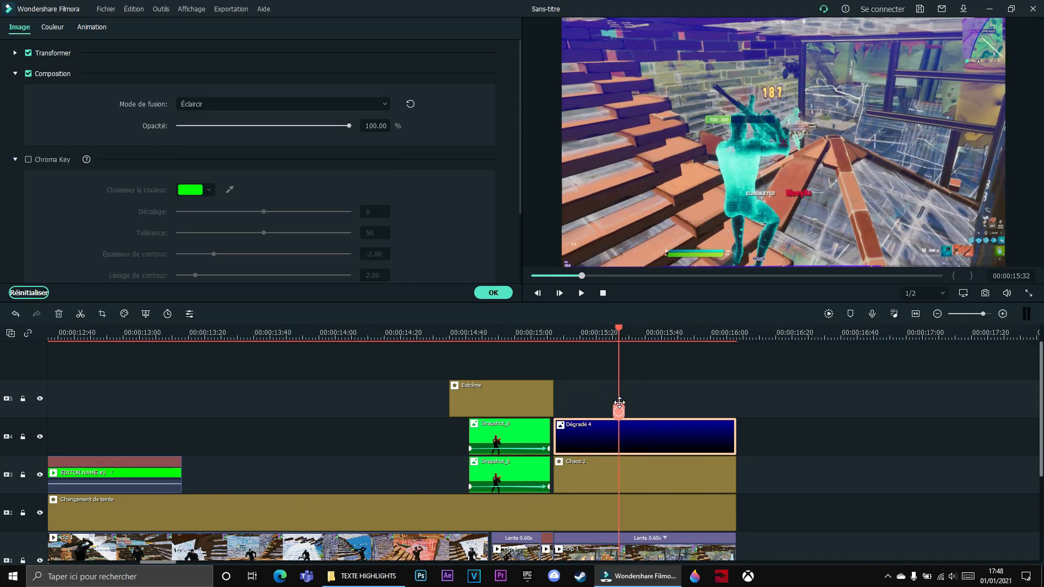
drag(600, 207, 788, 233)
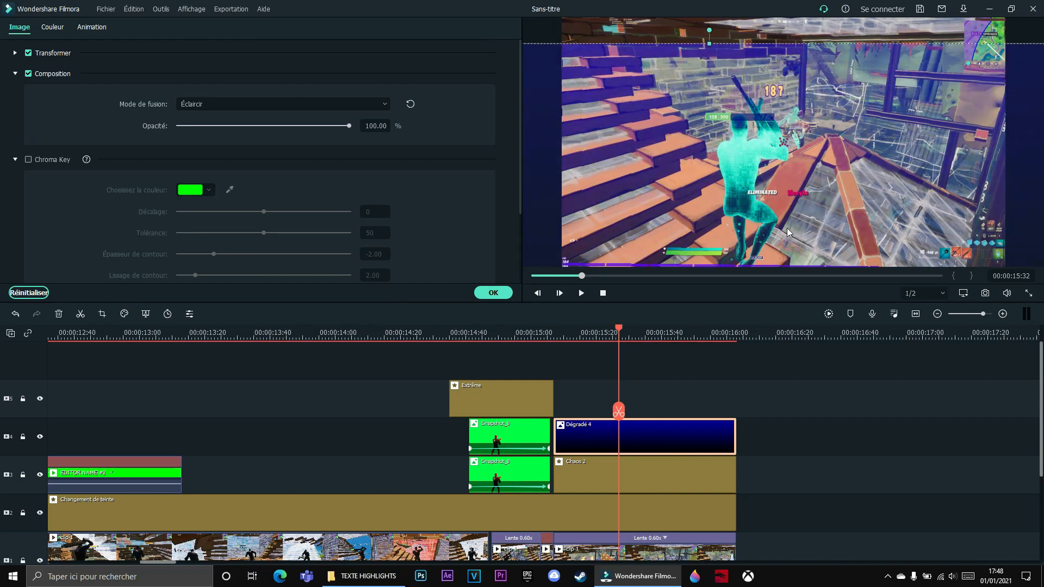
click(15, 314)
click(15, 313)
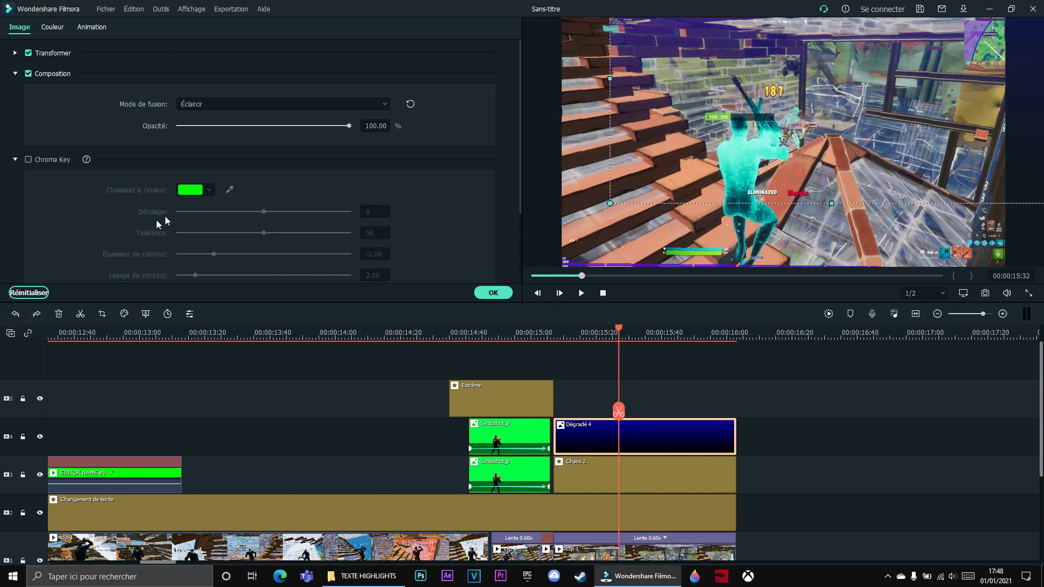
click(15, 314)
Set the Dégradé 4 overlay's opacity to 80% and apply
key(Left)
key(Left)
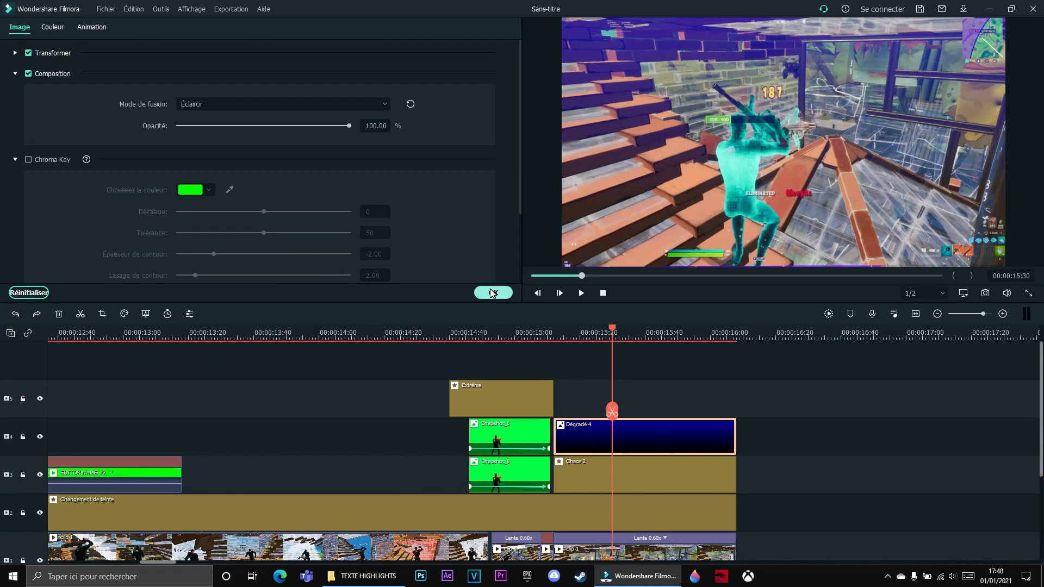
mouse_move(349, 125)
mouse_down()
mouse_move(272, 124)
mouse_move(367, 125)
mouse_up()
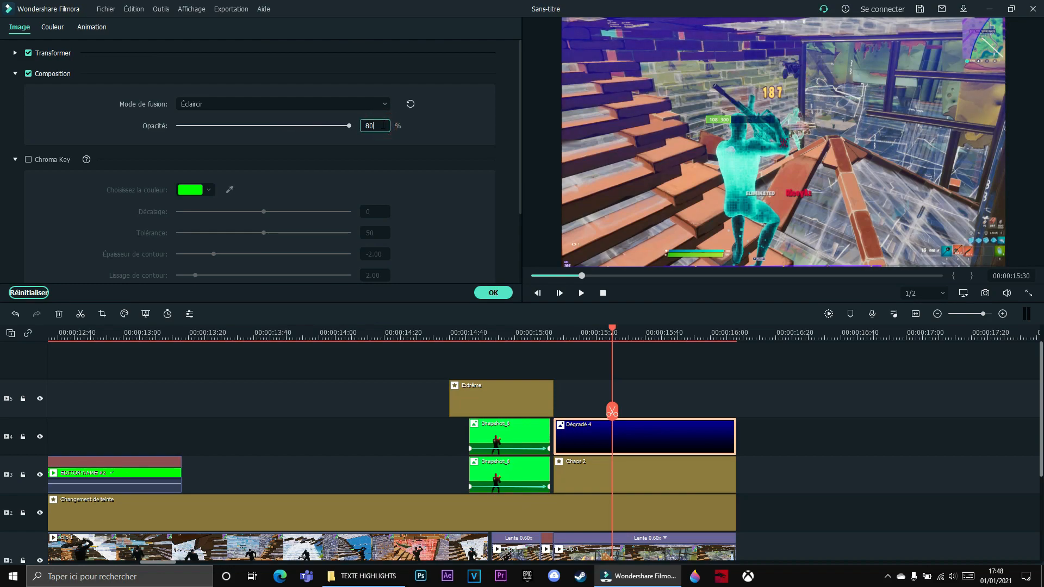
click(493, 293)
scroll(213, 75, down, 1)
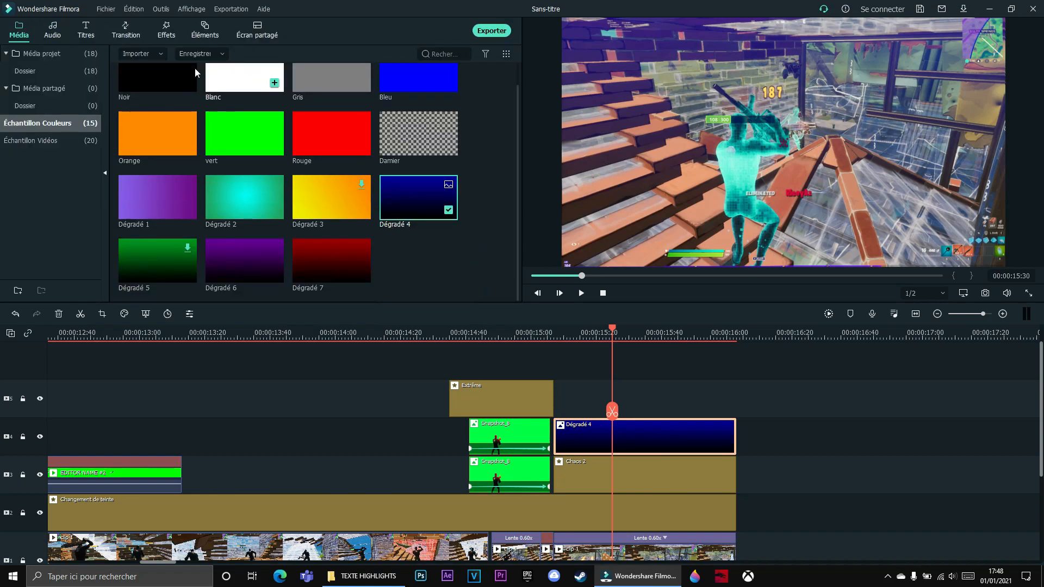
Add a Dissoudre transition to the end of the Dégradé 4 overlay, covering all but the overlay's very start
click(132, 28)
drag(163, 94, 547, 436)
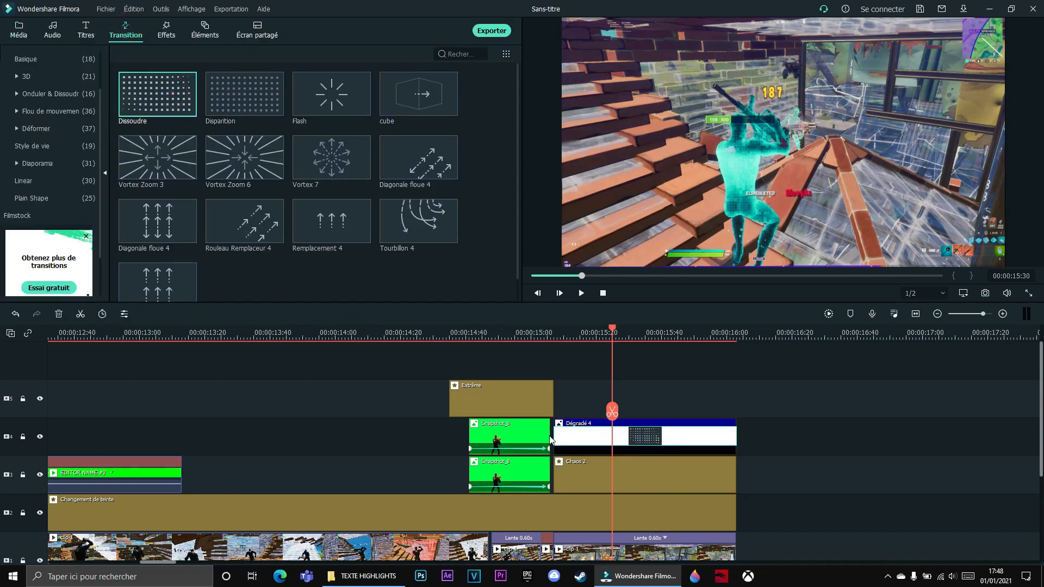
drag(738, 433, 563, 433)
Play back the edit from before the snapshots to check how the Dégradé 4 overlay fades
drag(614, 413, 428, 416)
key(space)
scroll(602, 405, down, 2)
scroll(690, 424, up, 1)
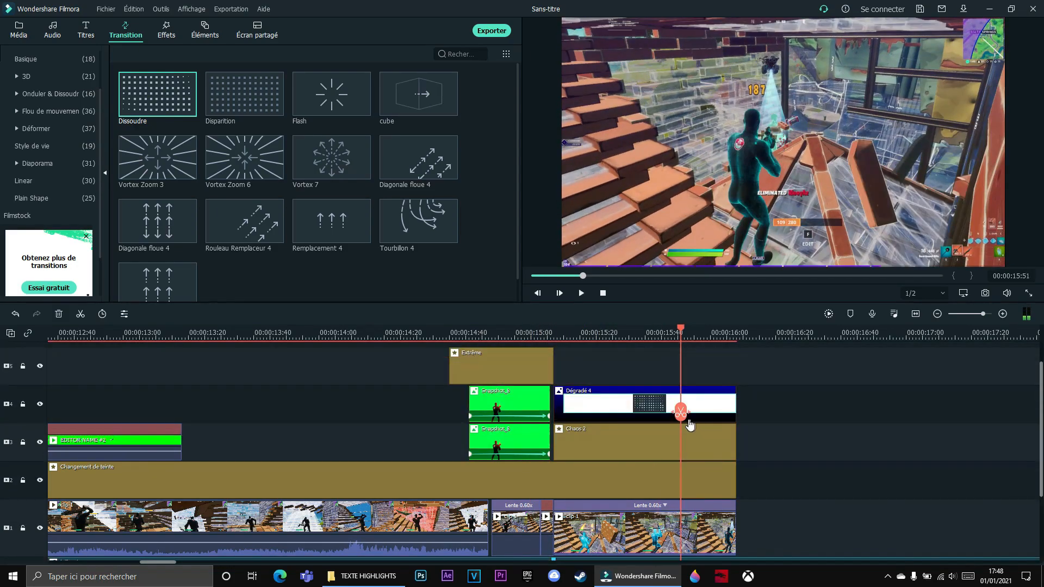
scroll(690, 424, up, 1)
click(983, 316)
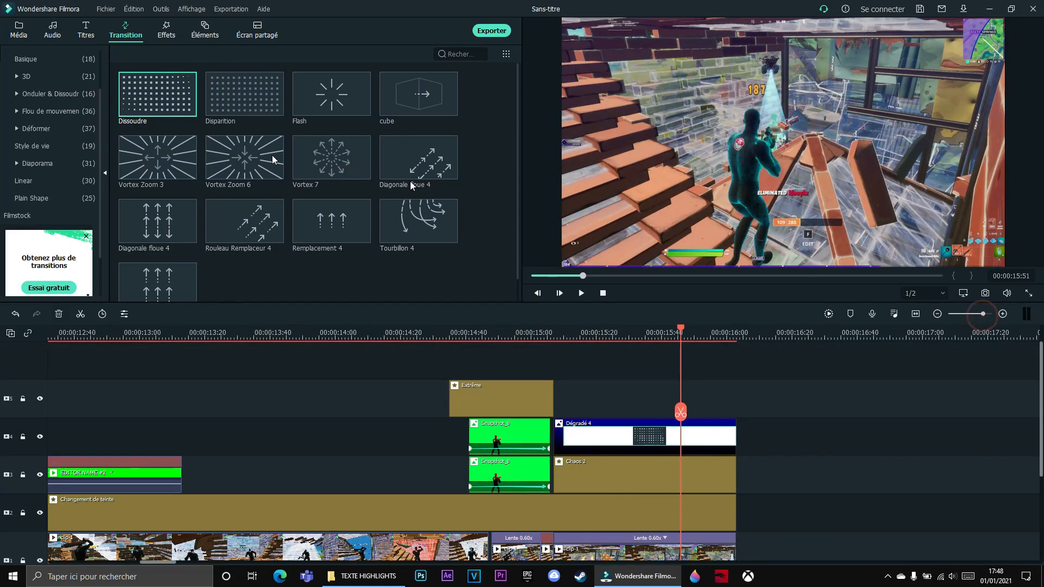
Add the Bleu colour sample on the track above Dégradé 4 and cut off everything past the final clip's end
click(18, 32)
drag(419, 79, 557, 392)
drag(679, 411, 735, 406)
click(736, 410)
key(Delete)
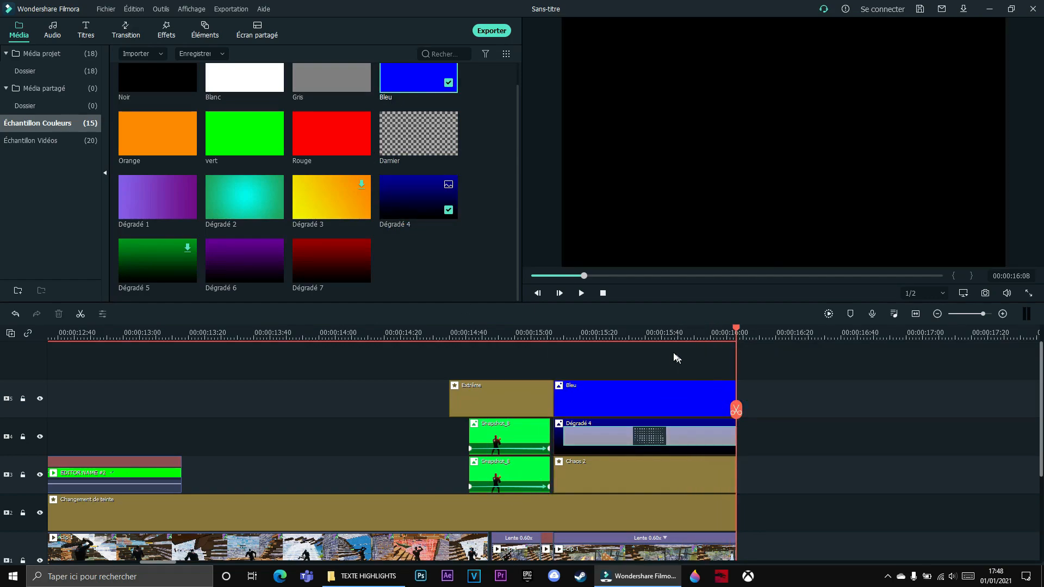
Set the Bleu overlay's blending mode to Éclaircir and its opacity to 25%, and apply
click(658, 336)
right_click(673, 391)
click(723, 12)
click(256, 103)
click(205, 214)
click(381, 125)
key(Return)
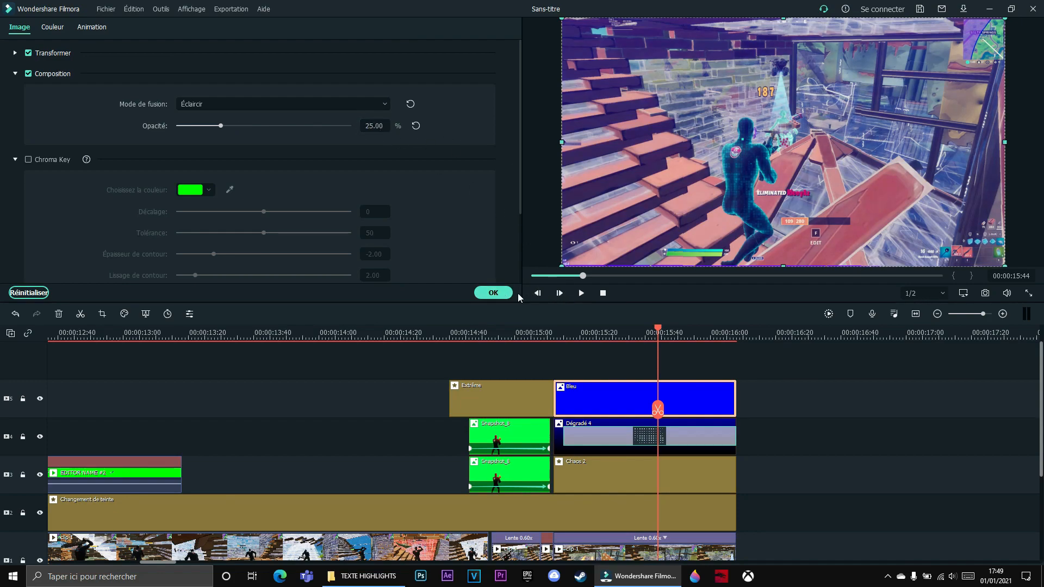
click(493, 293)
Add a Dissoudre transition to the Bleu overlay and trim its start to line up with the Dégradé 4 transition
click(119, 32)
drag(158, 93, 645, 397)
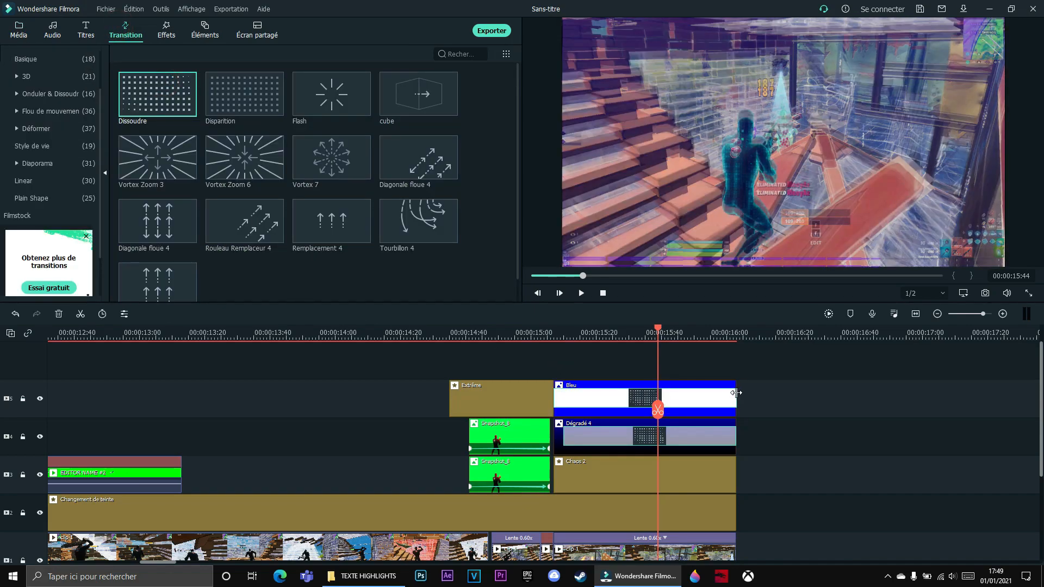
mouse_move(555, 400)
mouse_down()
mouse_move(629, 402)
mouse_move(564, 396)
mouse_up()
Play back the edit from before the snapshots through the final clip to check both fading blue overlays
drag(653, 407, 290, 400)
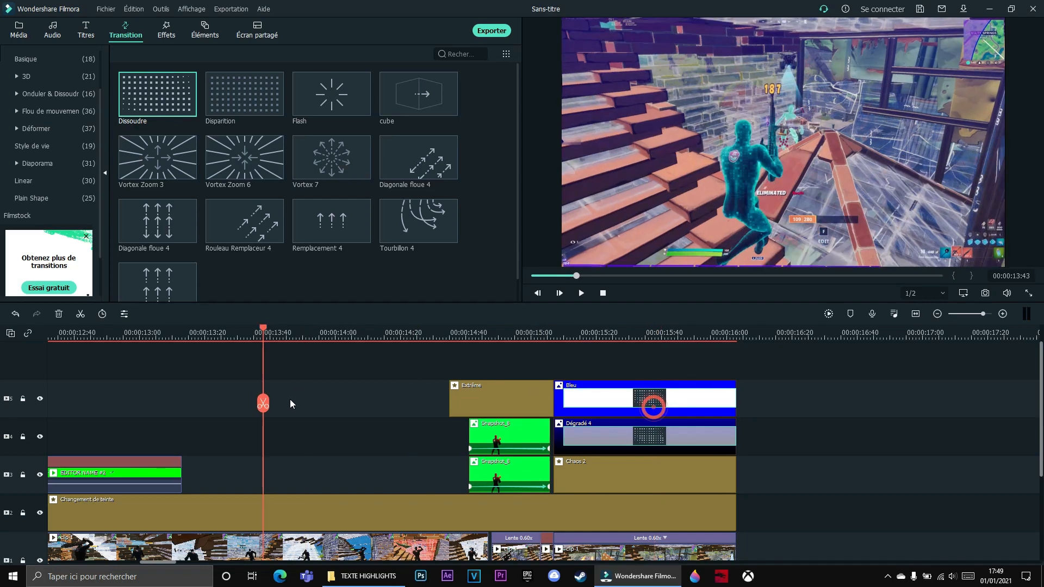
key(space)
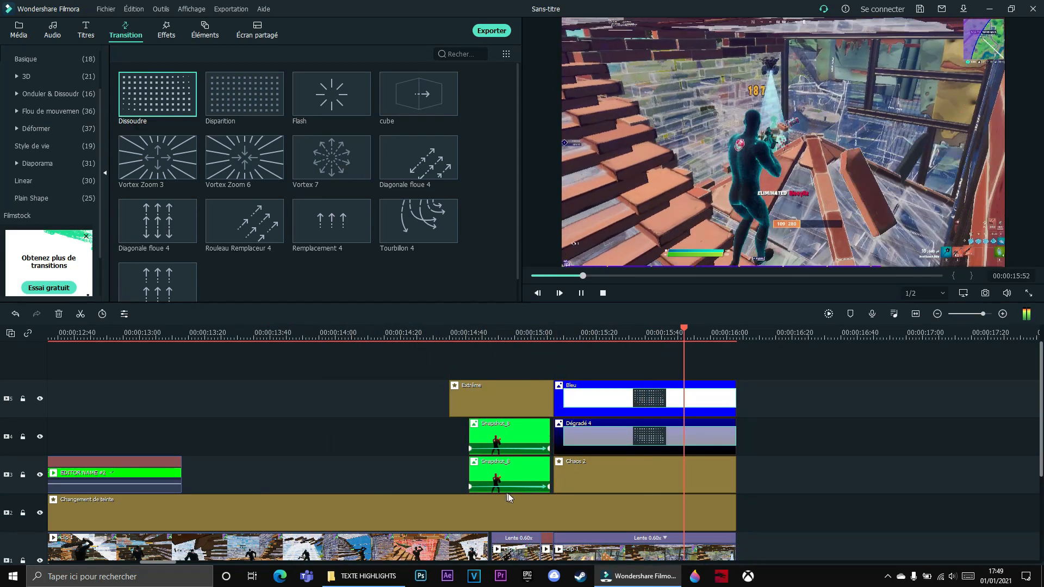
scroll(507, 493, down, 3)
key(space)
click(491, 333)
drag(491, 404, 258, 412)
key(space)
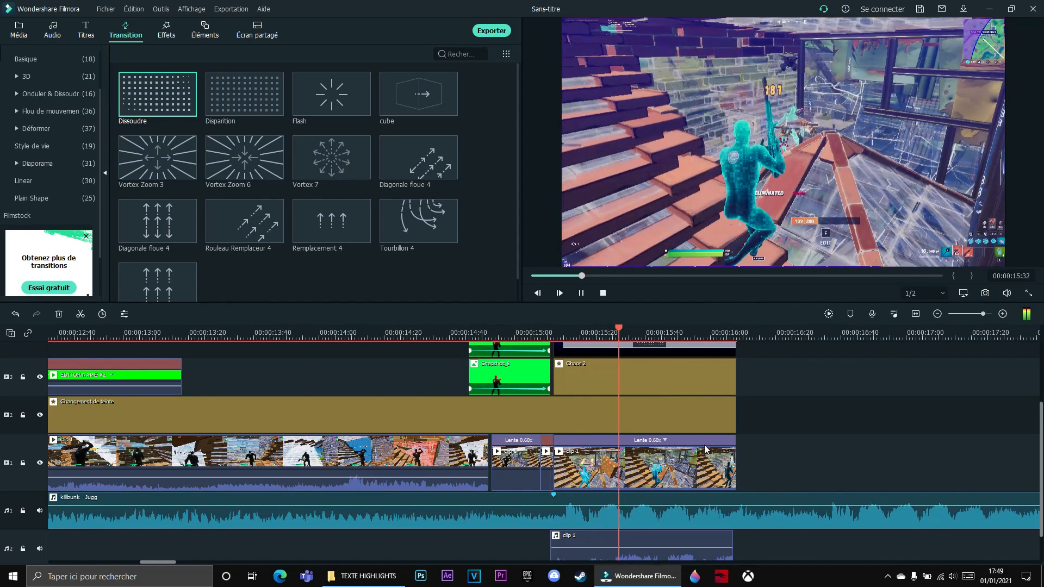
scroll(706, 445, down, 2)
key(space)
drag(985, 315, 973, 314)
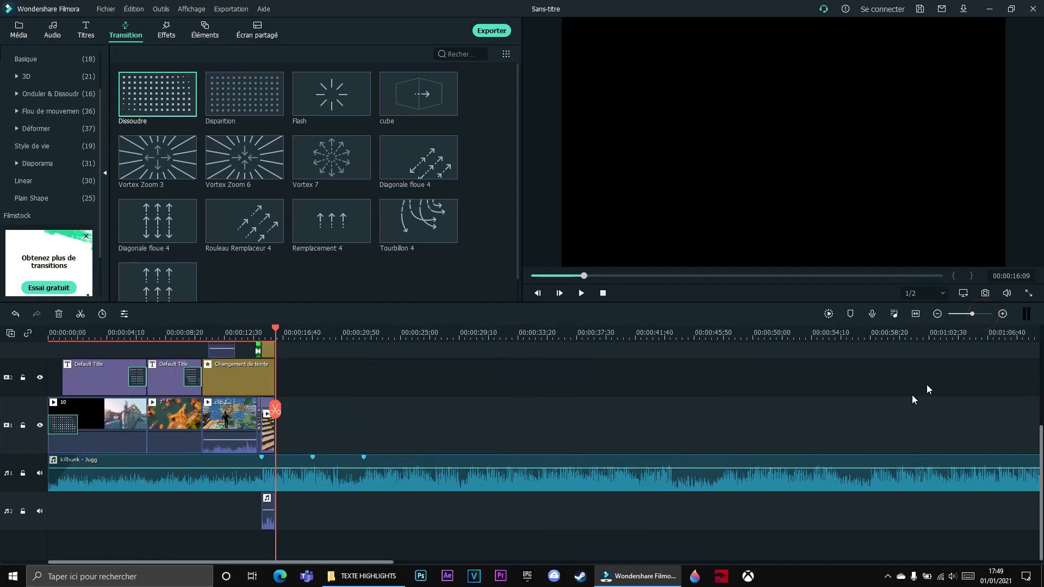
scroll(365, 400, up, 3)
drag(276, 409, 261, 408)
scroll(450, 403, down, 3)
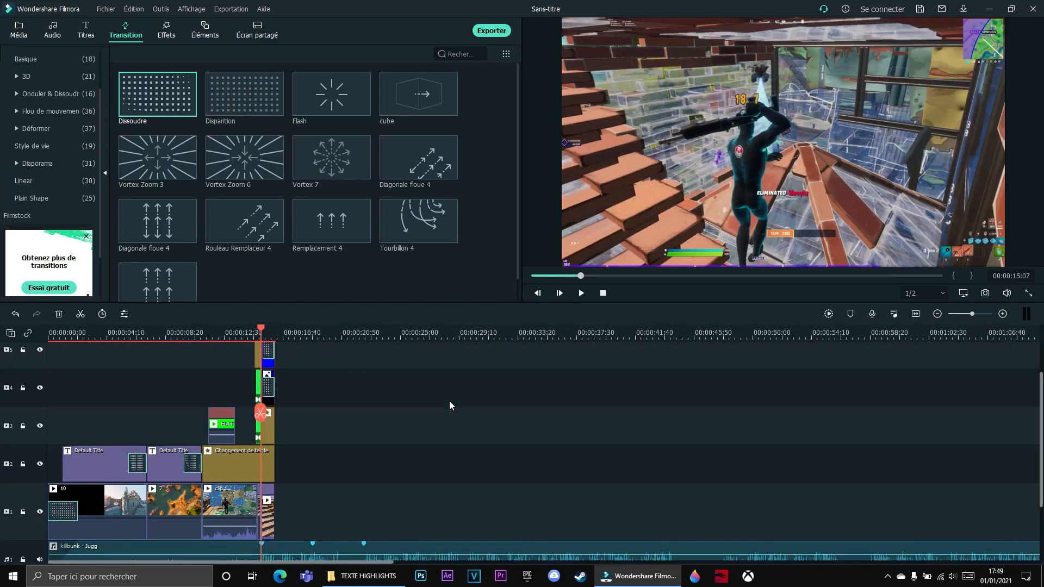
Split the cd clip at 00:00:20:05, where the final shot is fired
drag(973, 316, 979, 315)
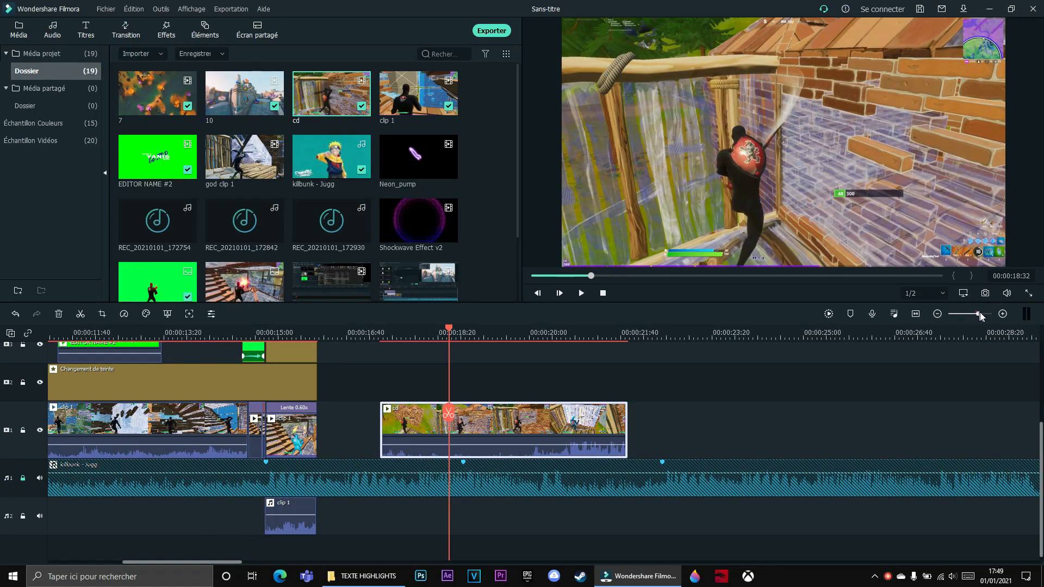
drag(979, 315, 983, 315)
click(727, 371)
drag(198, 564, 219, 564)
drag(217, 414, 216, 418)
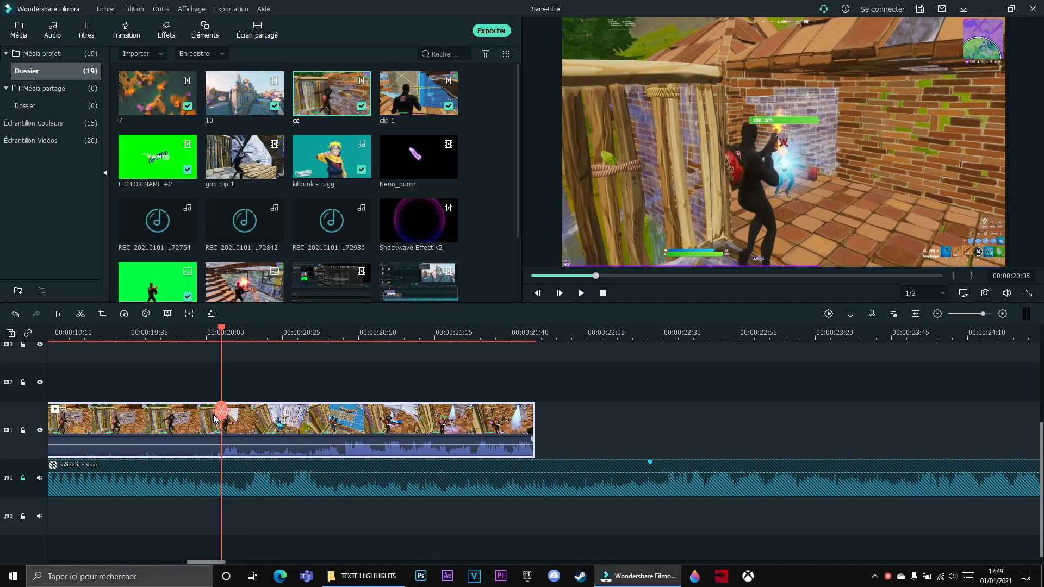
click(221, 410)
Detach the audio from the second part of the cd clip
right_click(255, 421)
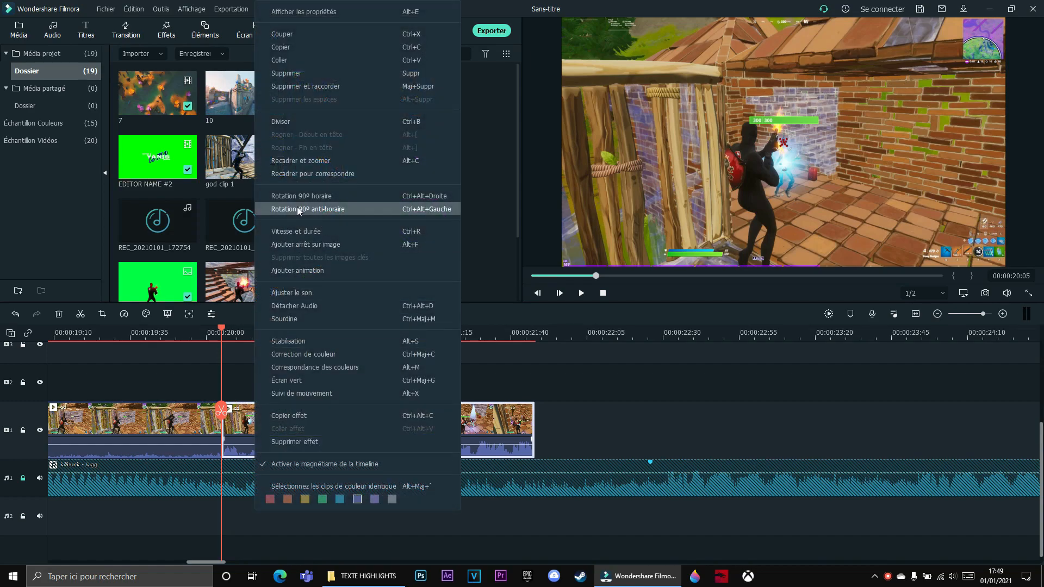
click(294, 309)
click(276, 391)
Set the speed of the cd clip's second part to 0.6x
right_click(250, 423)
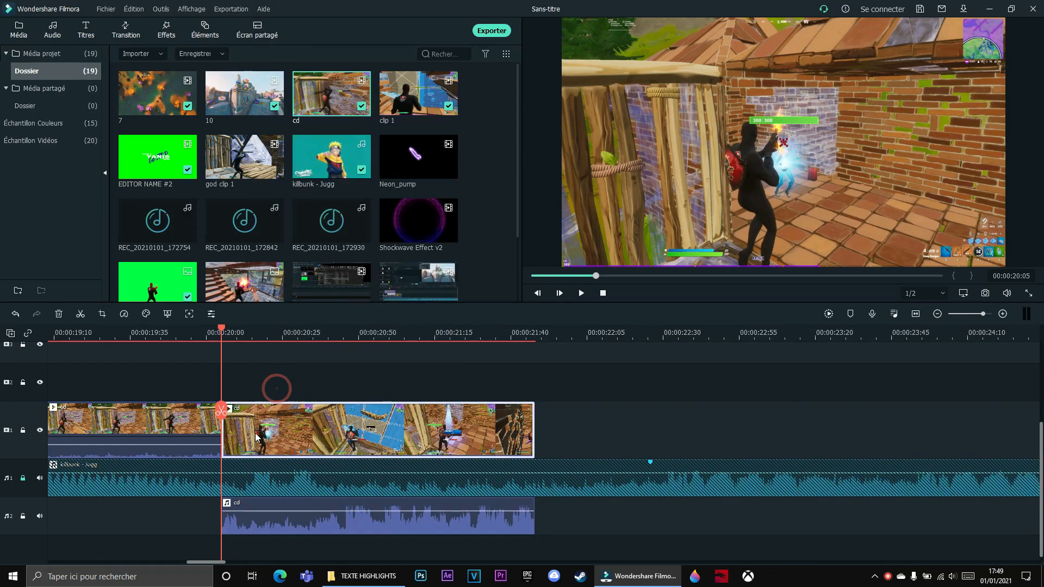
click(322, 233)
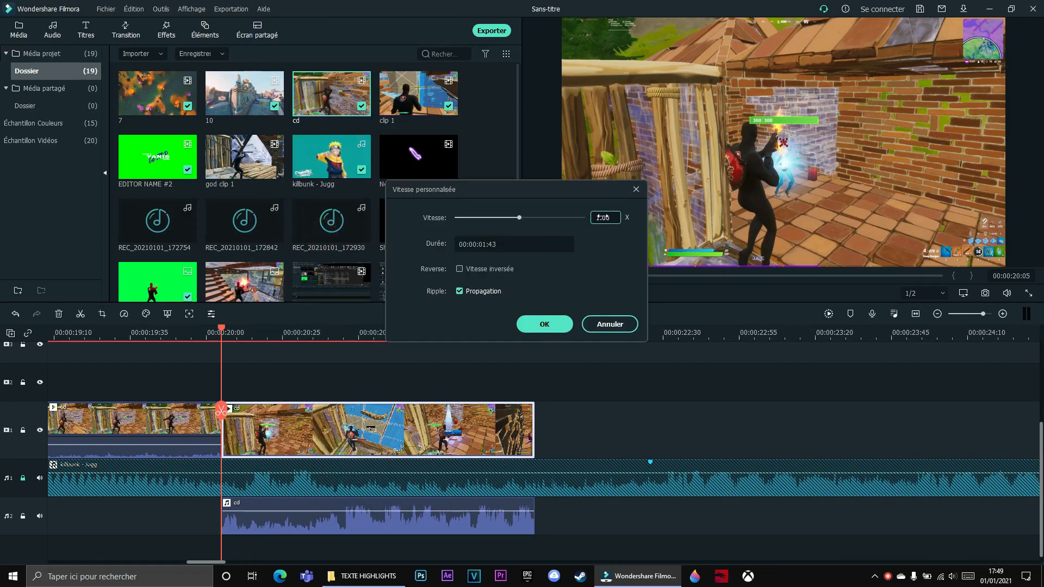
text(0.6)
click(544, 324)
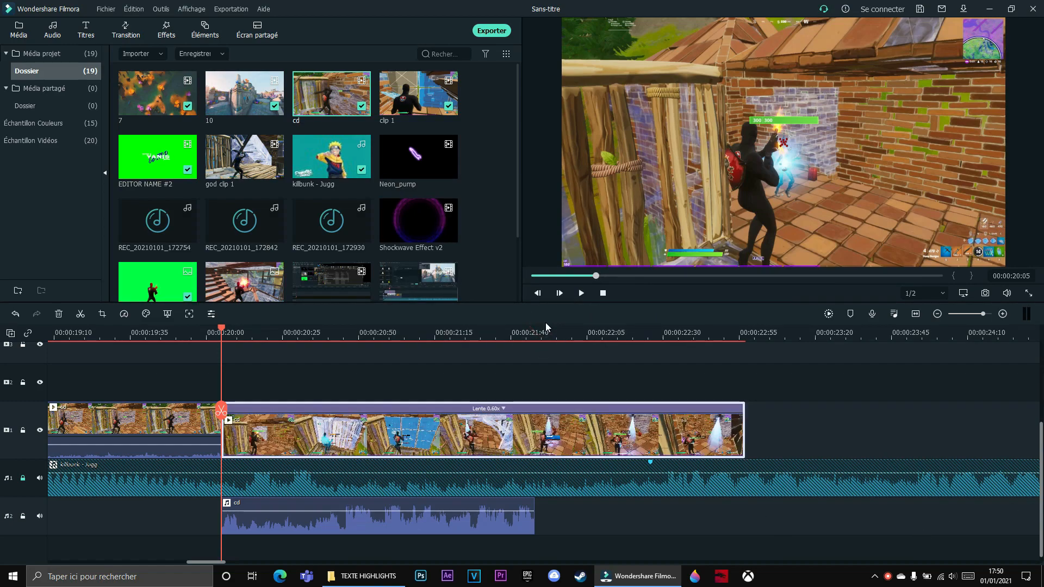
Split the first cd part at 00:00:19:57 and set the short piece before the slow-motion part to 2x speed
key(Left)
key(Left)
key(Left)
key(Left)
key(Left)
key(Left)
key(Left)
key(Left)
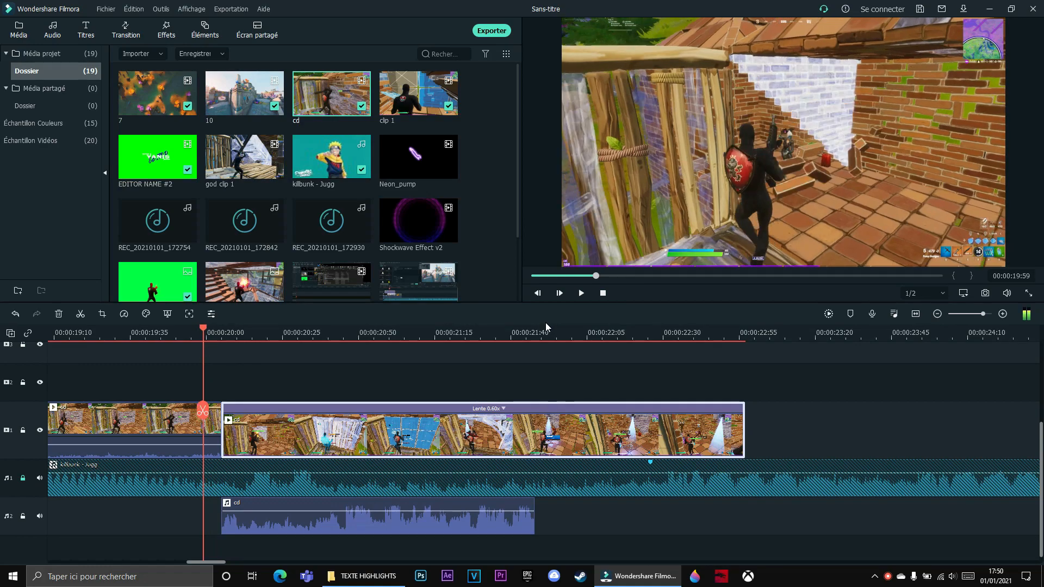
click(159, 431)
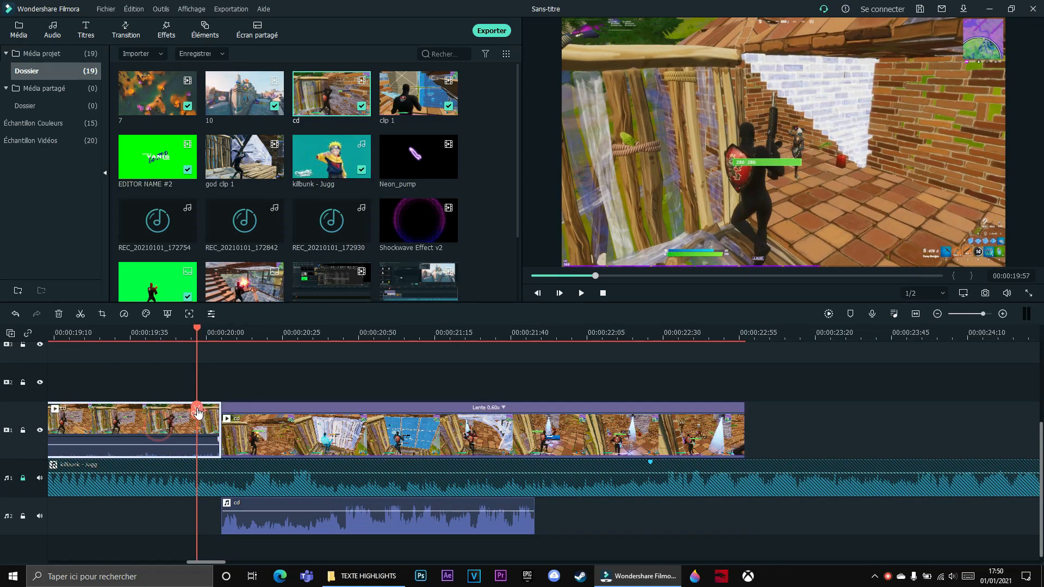
right_click(210, 429)
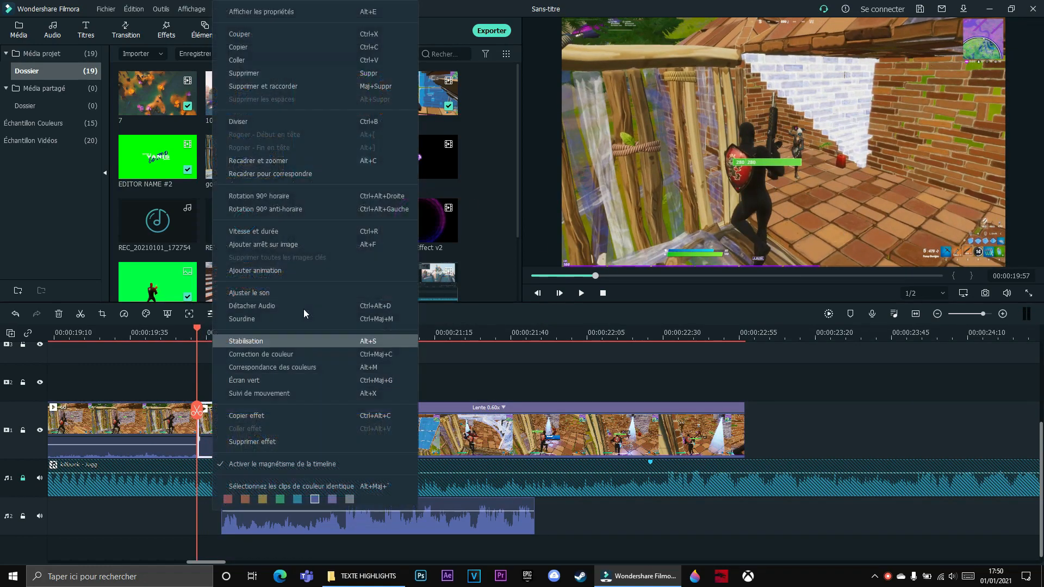
click(273, 231)
text(2)
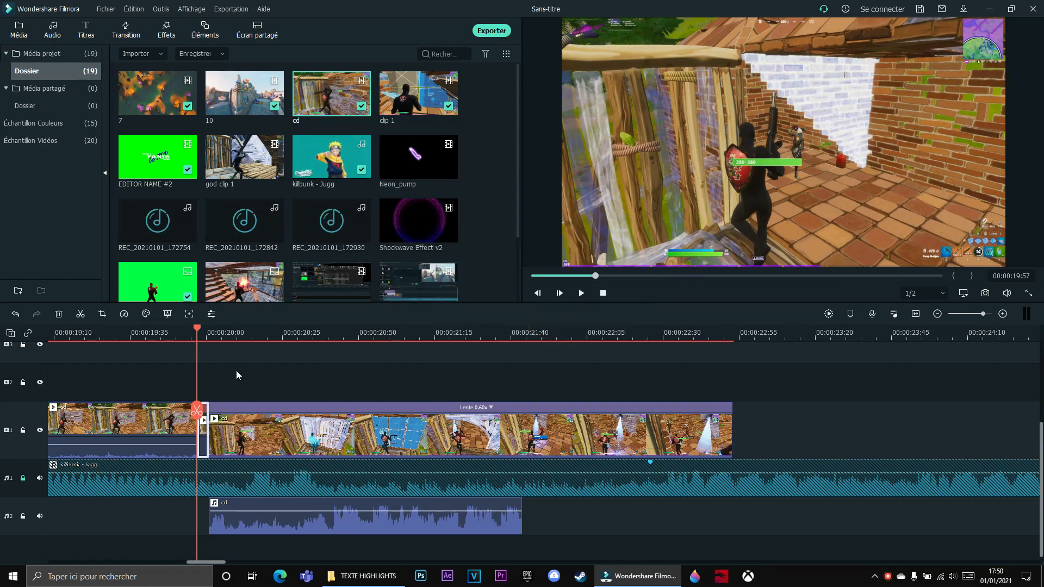
key(Left)
key(Left)
key(Left)
key(Left)
key(Left)
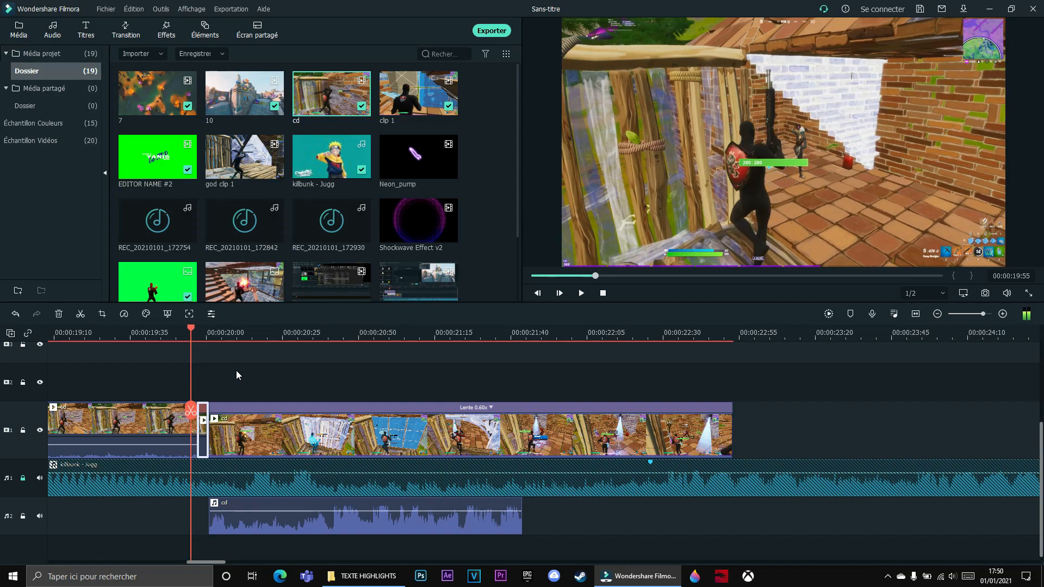
key(Left)
key(Left)
key(Left)
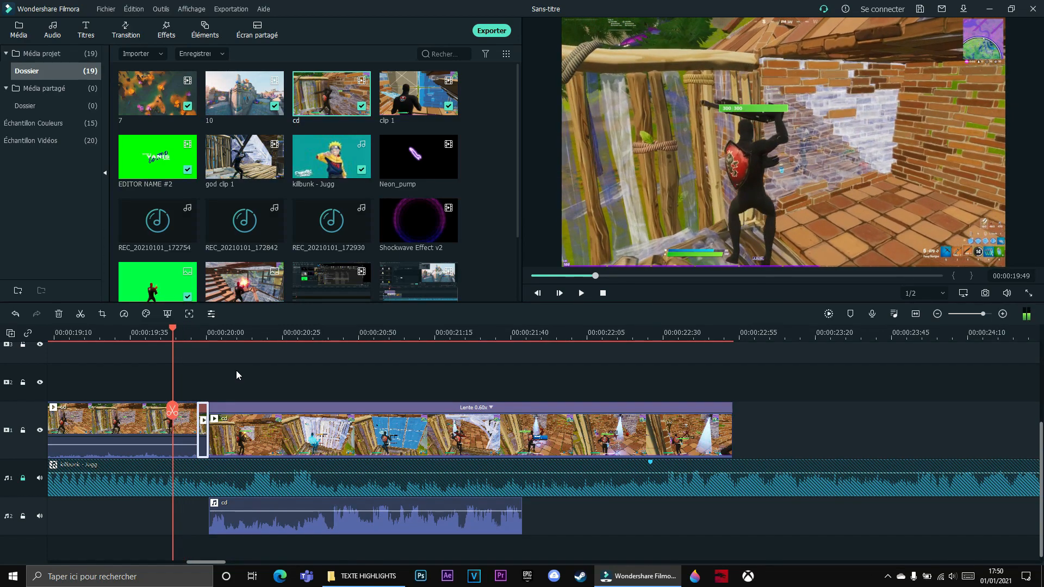
click(166, 432)
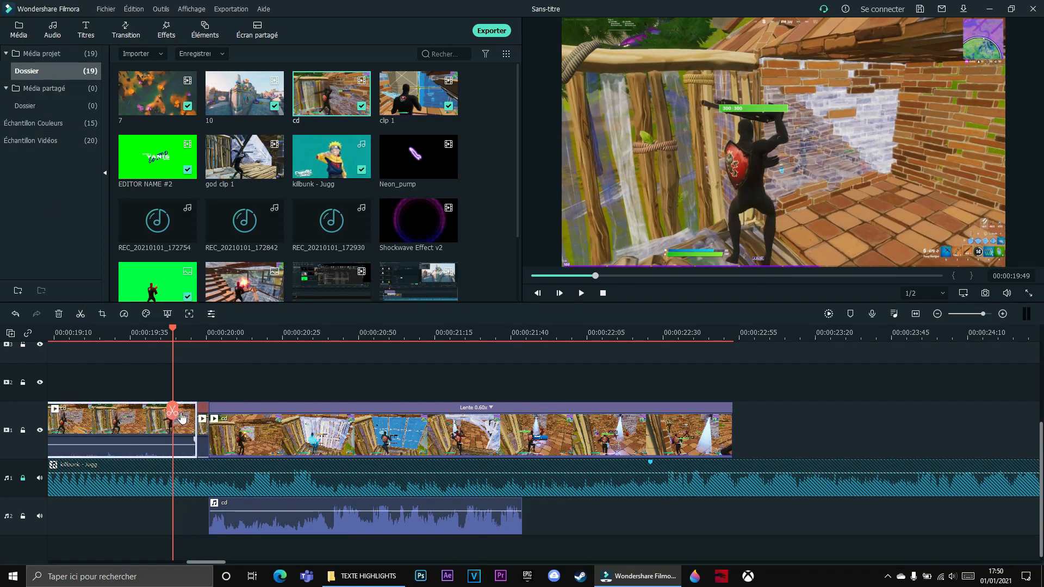
drag(266, 382, 186, 428)
click(263, 368)
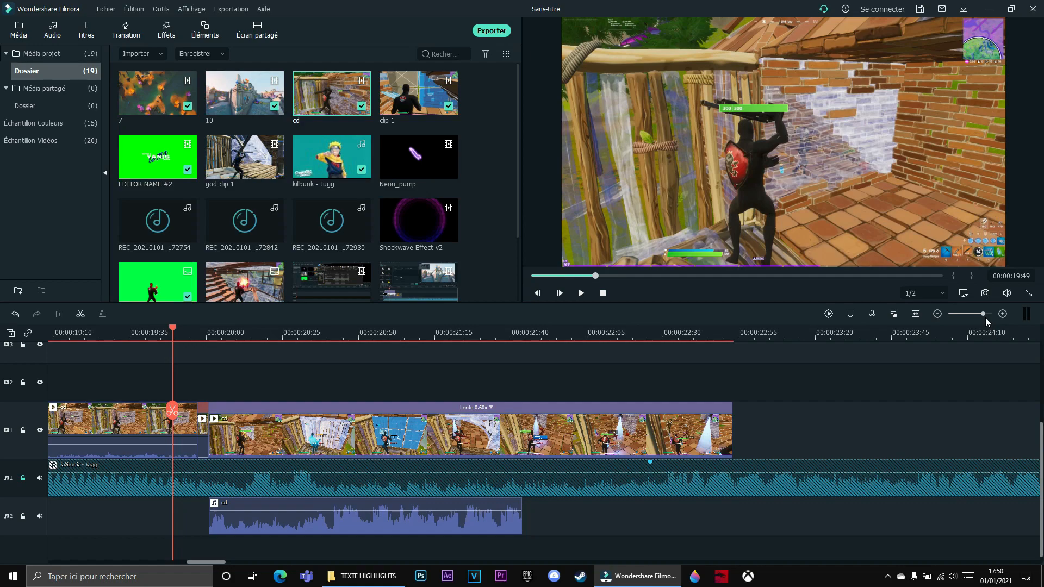
Move the cd pieces up to free tracks, with the slow-motion part starting at the music's beat marker
drag(984, 314, 979, 314)
click(233, 384)
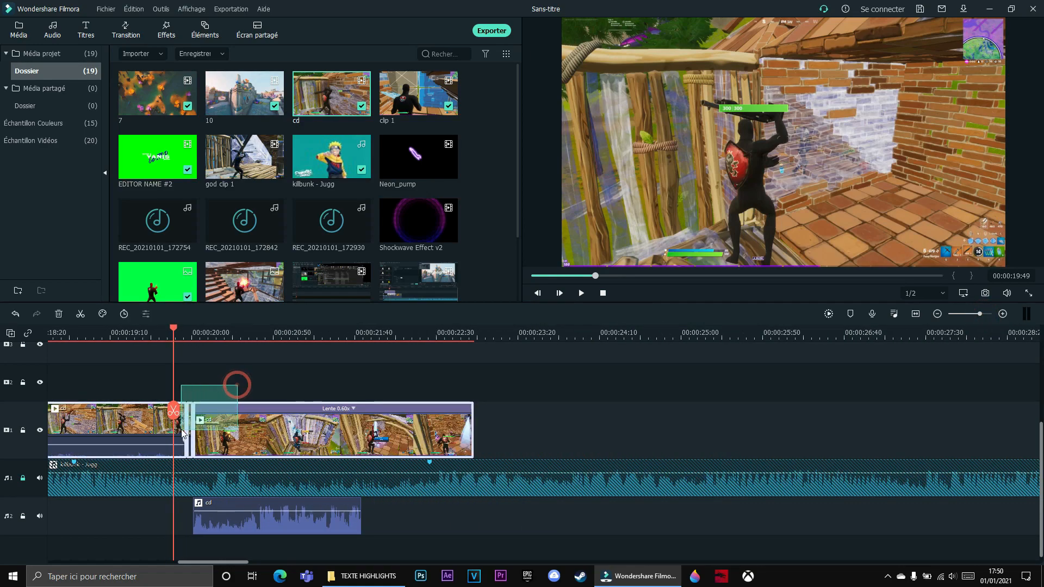
drag(227, 403, 387, 396)
drag(363, 428, 280, 353)
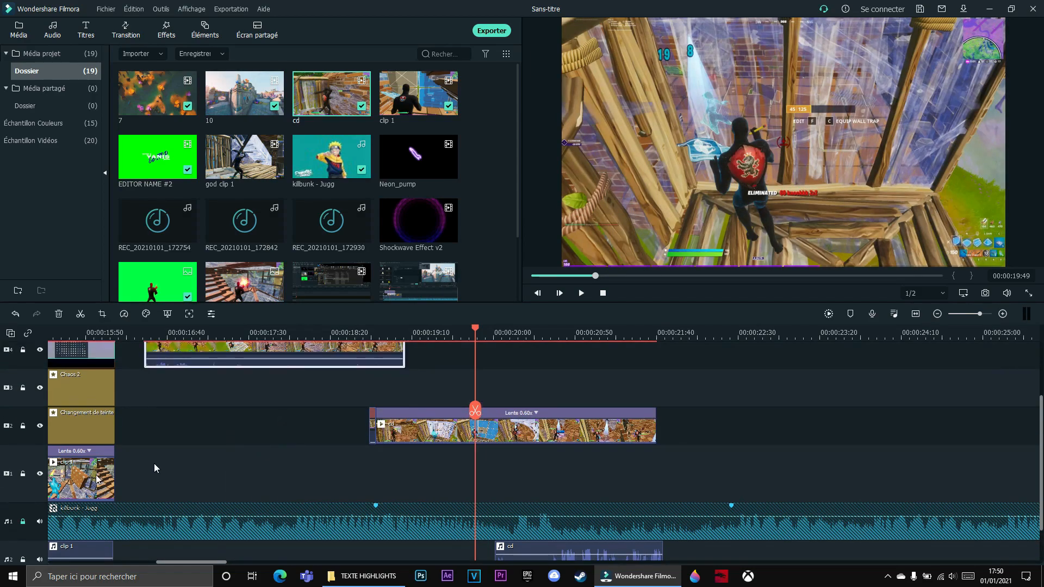
Lock the two lowest video tracks, butt the first cd piece against the sped-up piece and trim its start to clip 1's end
click(23, 473)
scroll(134, 455, up, 4)
drag(203, 411, 427, 448)
click(23, 492)
drag(275, 448, 329, 467)
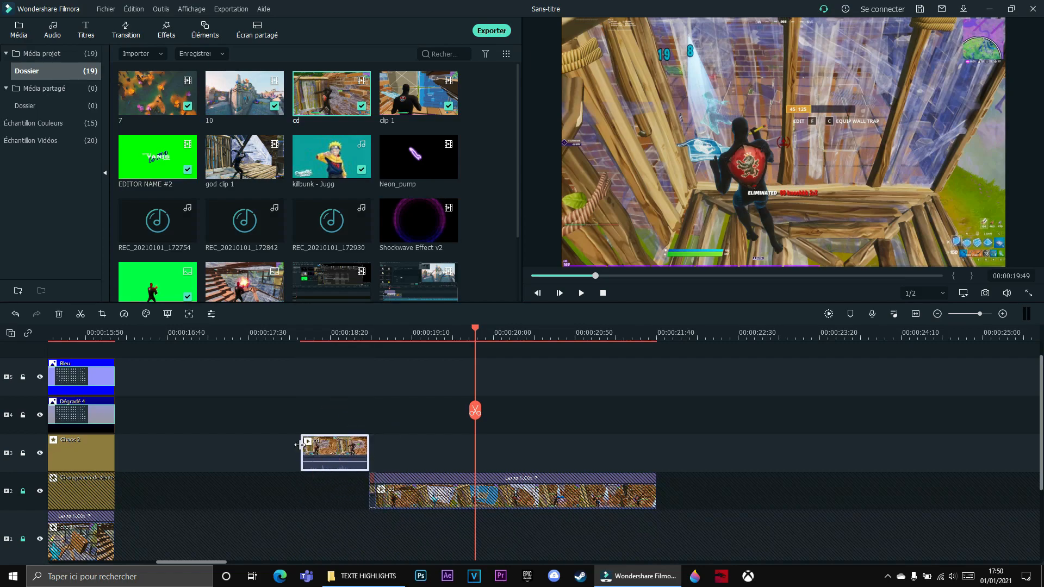
drag(302, 445, 118, 450)
Unlock the video tracks and move all cd pieces down onto the main video track directly after clip 1
scroll(146, 485, down, 1)
drag(350, 395, 158, 484)
click(22, 474)
drag(421, 391, 326, 429)
drag(310, 427, 302, 463)
click(275, 400)
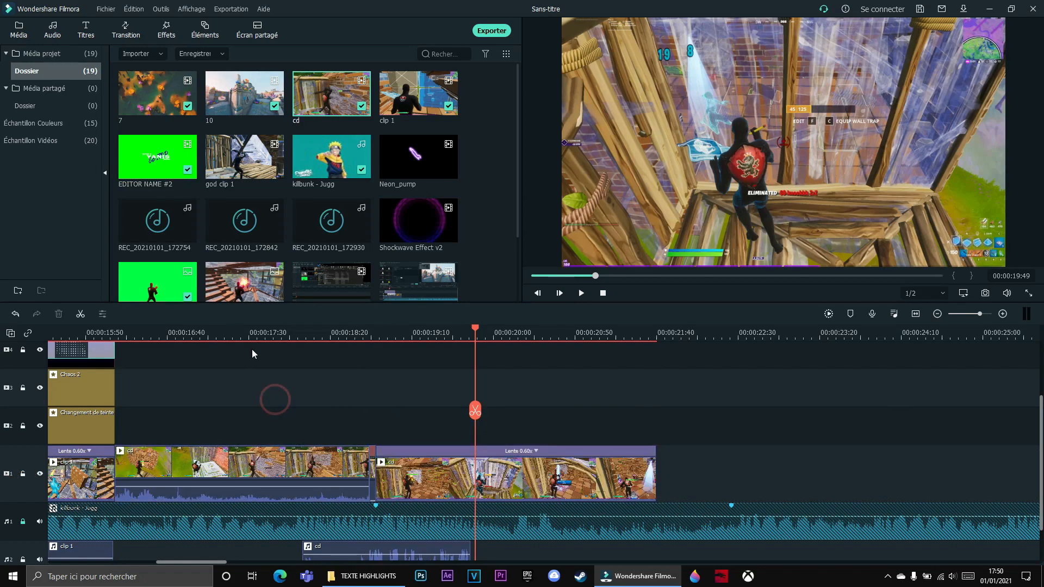
Extend the Changement de teinte effect to the end of the slow-motion cd clip
scroll(136, 461, up, 2)
click(110, 468)
drag(114, 470, 656, 472)
scroll(298, 423, down, 2)
click(178, 414)
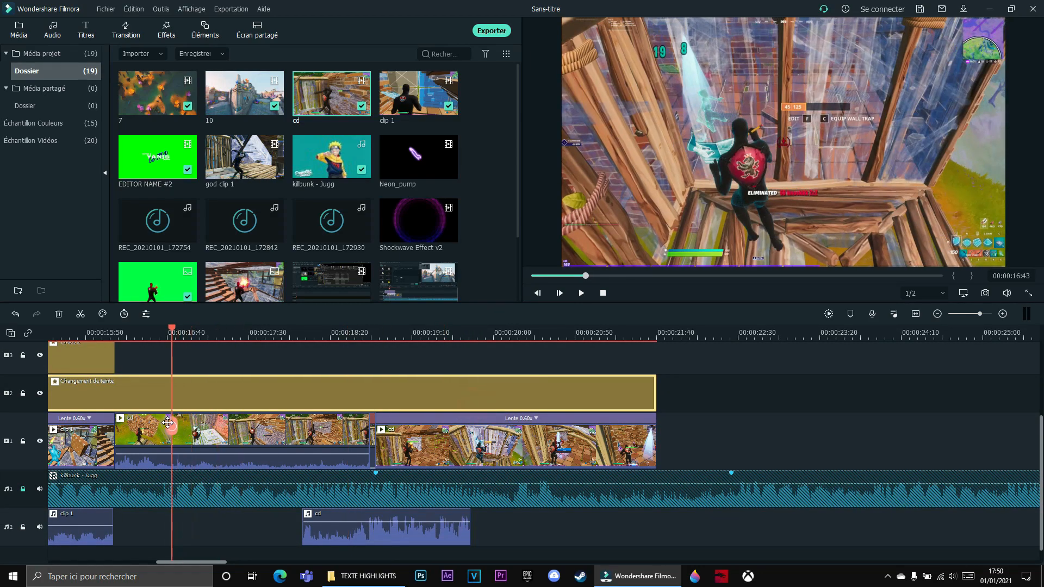
Cut the slow-motion cd clip at 00:00:19:18, delete the part after it and shorten the Changement de teinte effect to match
key(space)
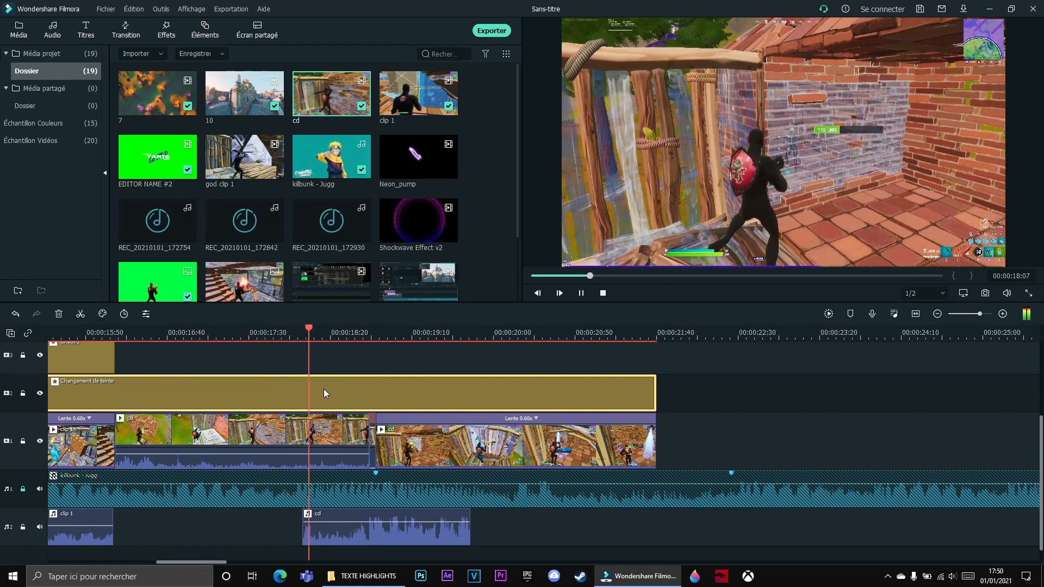
key(space)
click(435, 437)
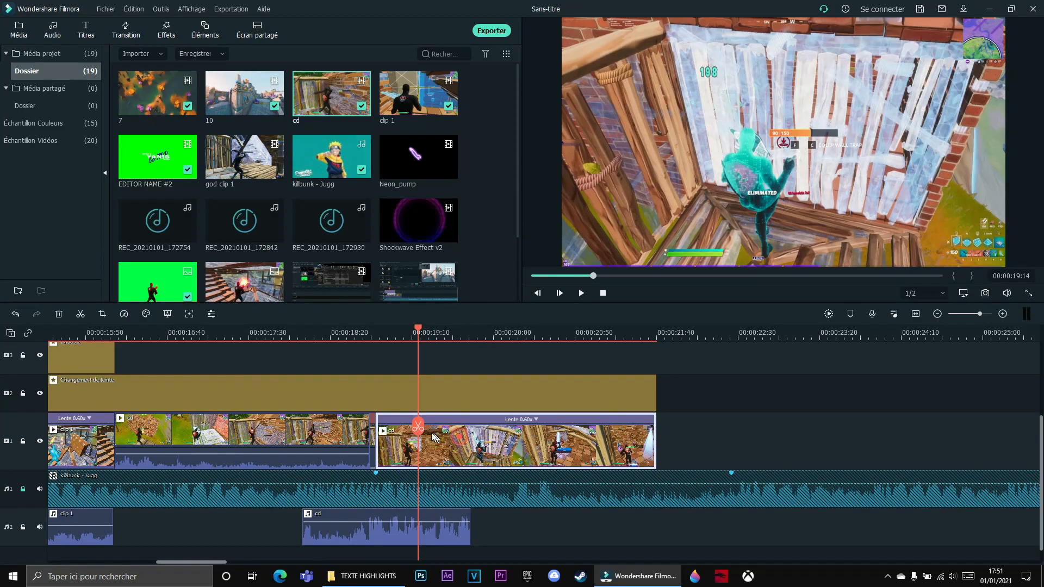
key(Right)
key(Right)
key(Right)
click(425, 424)
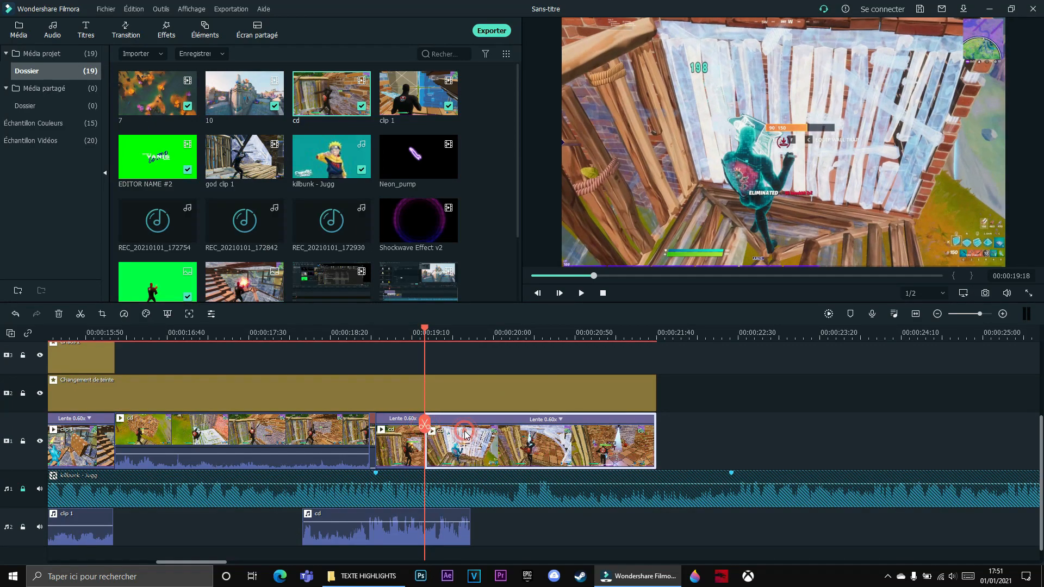
key(Delete)
click(464, 393)
drag(656, 383, 423, 397)
Add the Rouleau Remplaceur 4 transition at the cut between clip 1 and the first cd piece
click(73, 416)
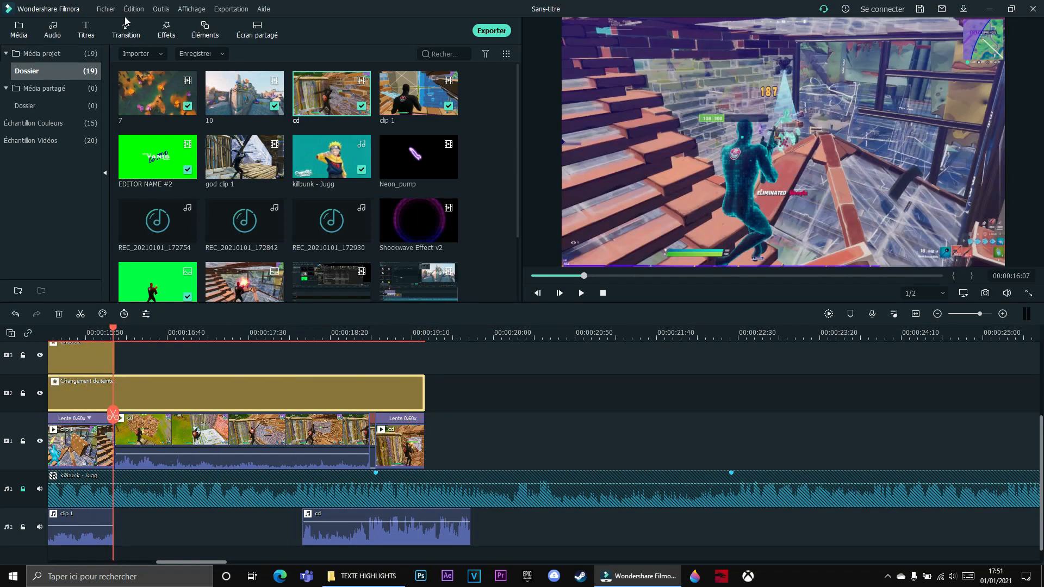
click(129, 31)
drag(247, 235, 130, 439)
Set the duration of the transition between clip 1 and cd to 00:00:00:15
right_click(123, 439)
click(170, 455)
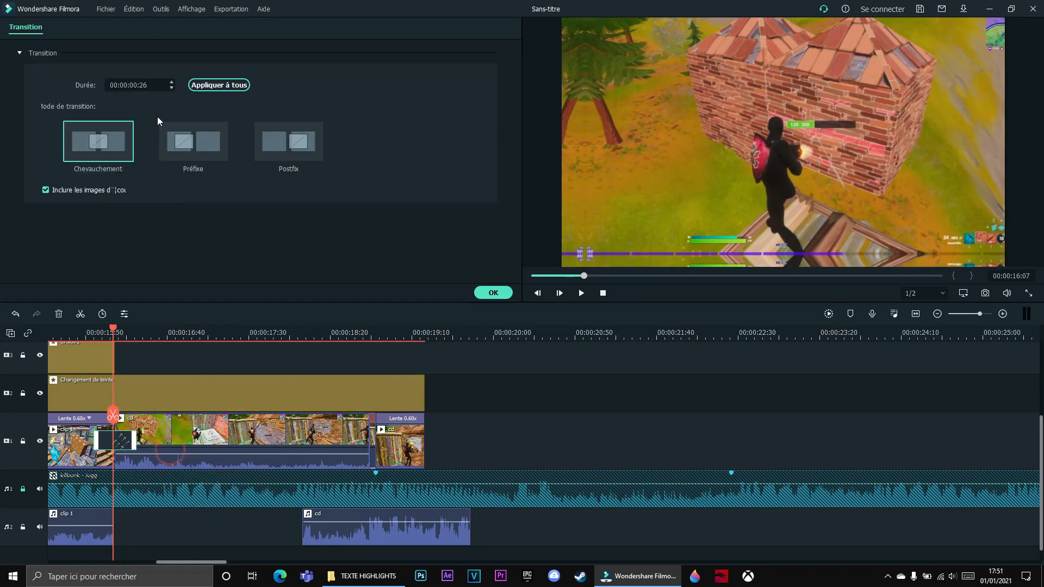
click(172, 88)
click(172, 88)
click(172, 88)
click(172, 89)
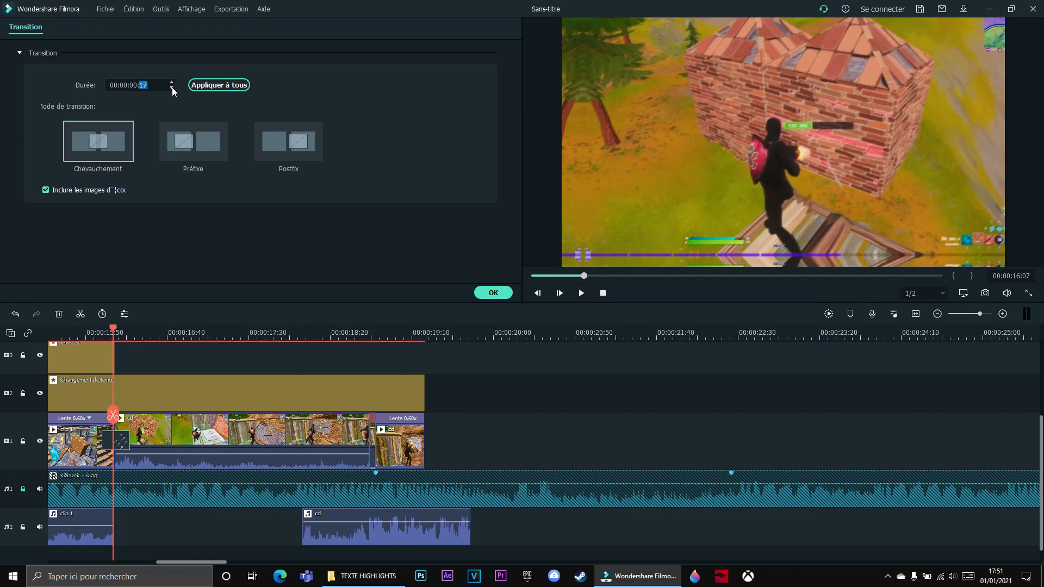
click(171, 88)
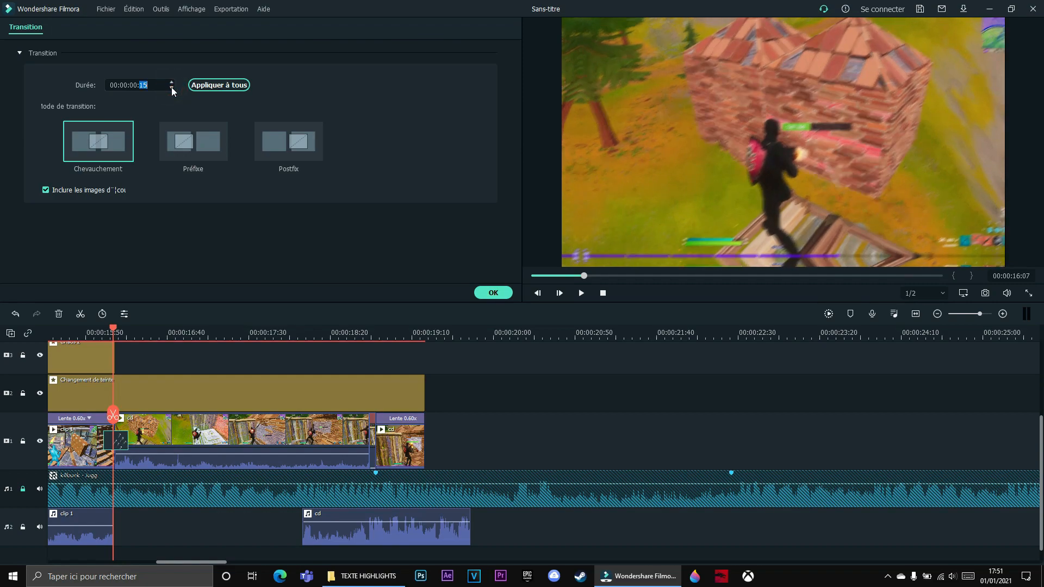
click(496, 294)
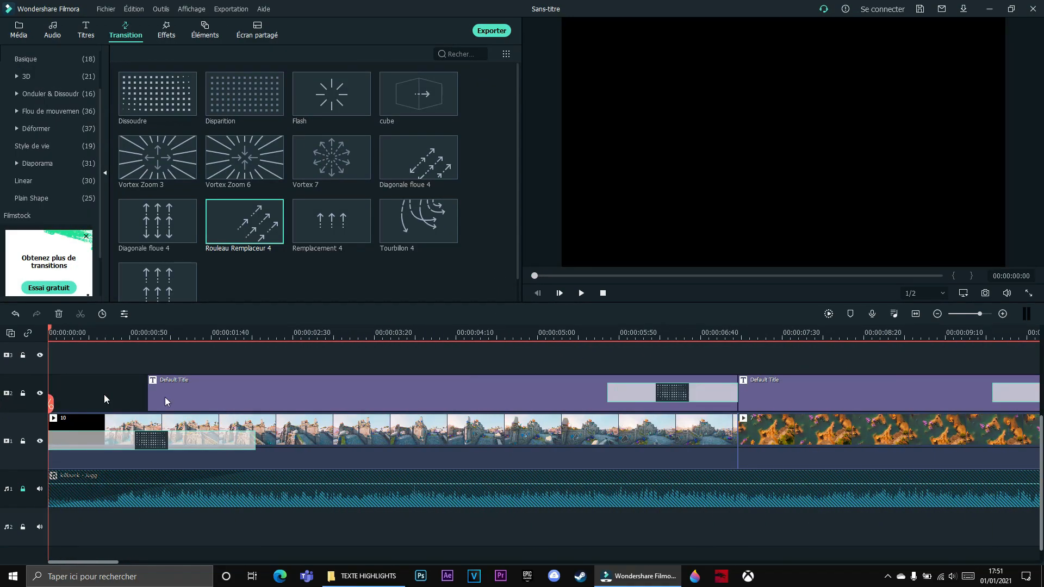
Play the whole montage from the beginning to review the edit
scroll(385, 480, up, 4)
drag(980, 314, 974, 314)
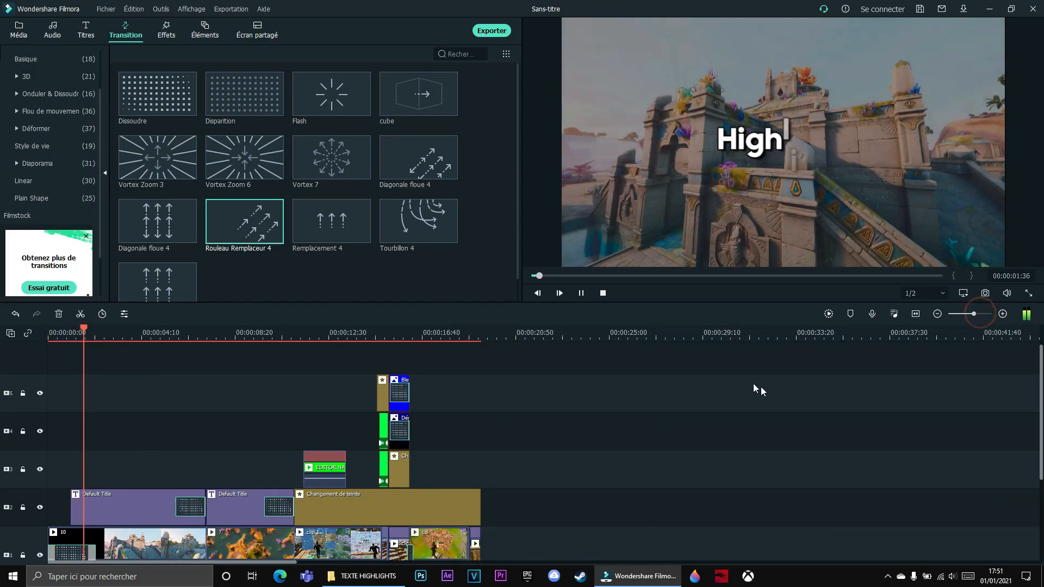
scroll(761, 389, down, 3)
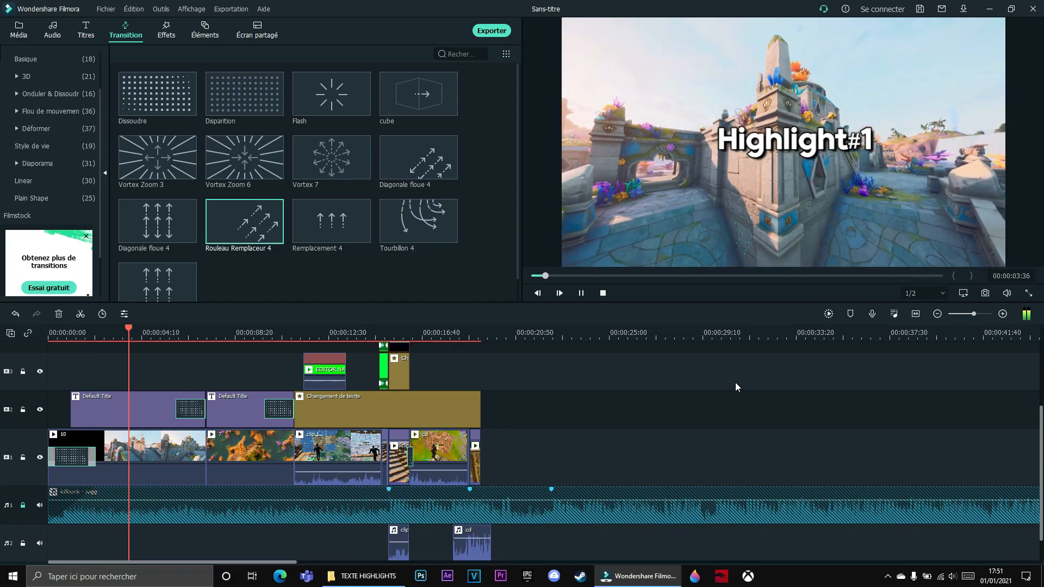
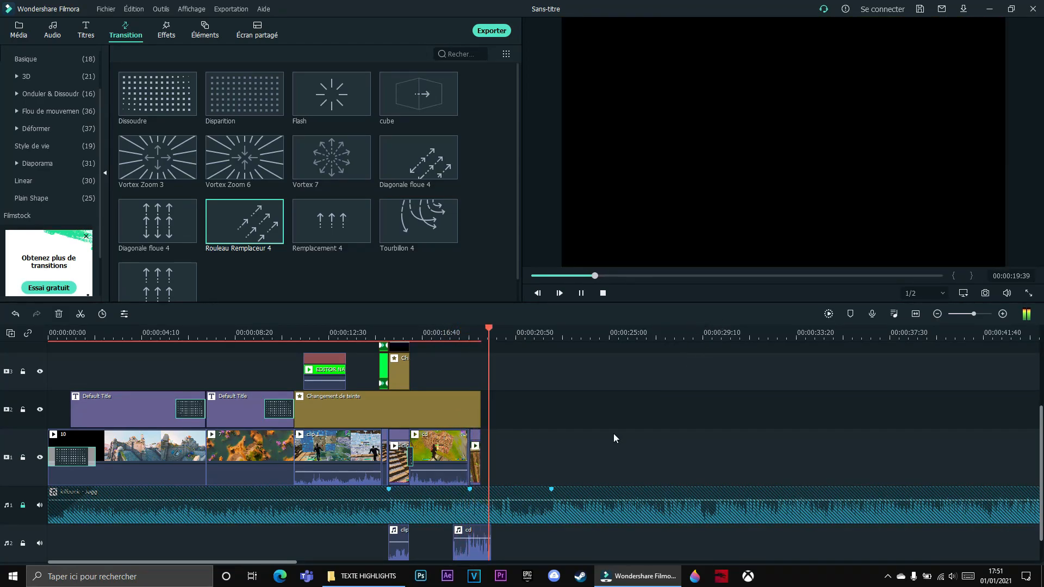
key(space)
Move the detached cd audio to the slow-motion piece's start, trim it to that piece's end and lock its track
scroll(519, 482, down, 1)
drag(978, 314, 981, 312)
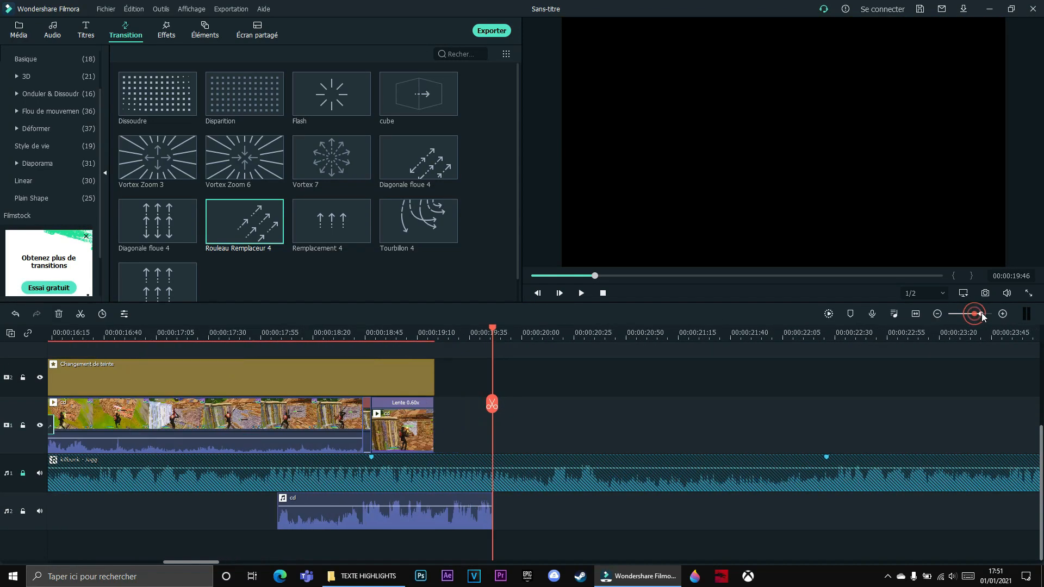
drag(337, 520, 430, 496)
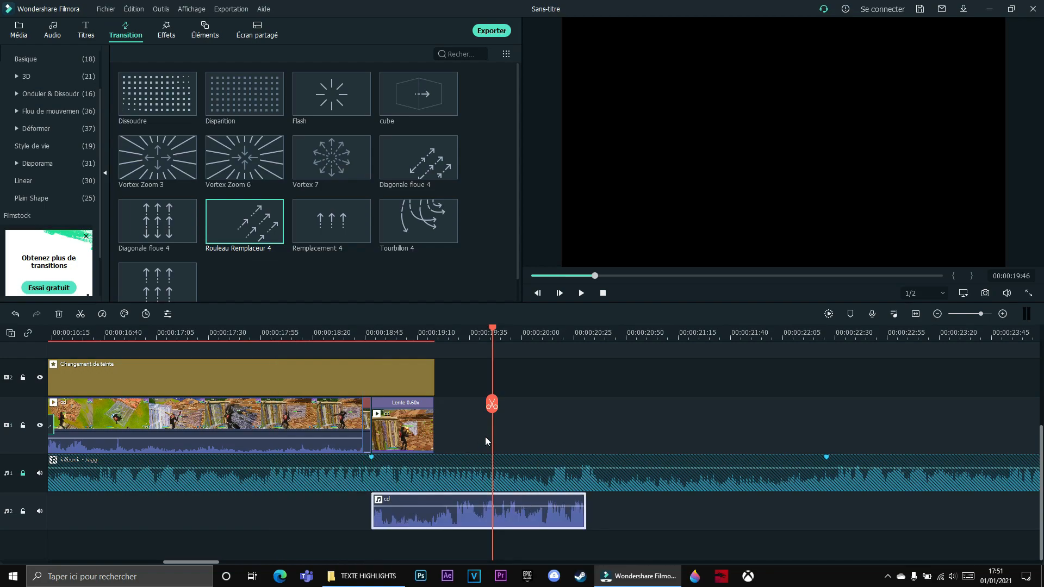
drag(581, 520, 433, 506)
click(23, 513)
Place the Neon_pump clip on the third video track over the cd clip, starting at about 00:00:17:30
scroll(168, 501, up, 6)
drag(492, 404, 402, 434)
scroll(582, 465, down, 5)
key(space)
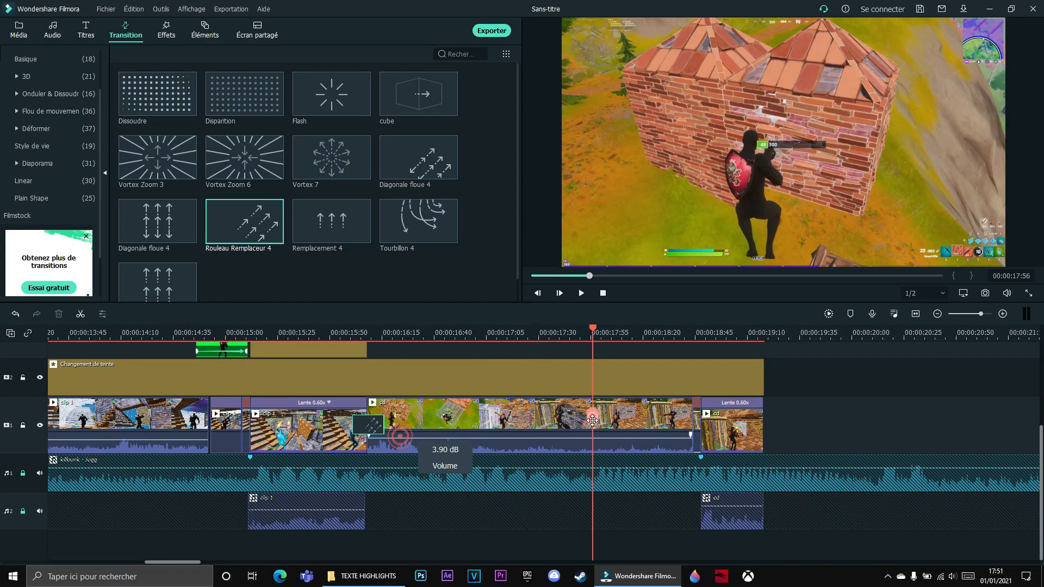
scroll(652, 462, up, 3)
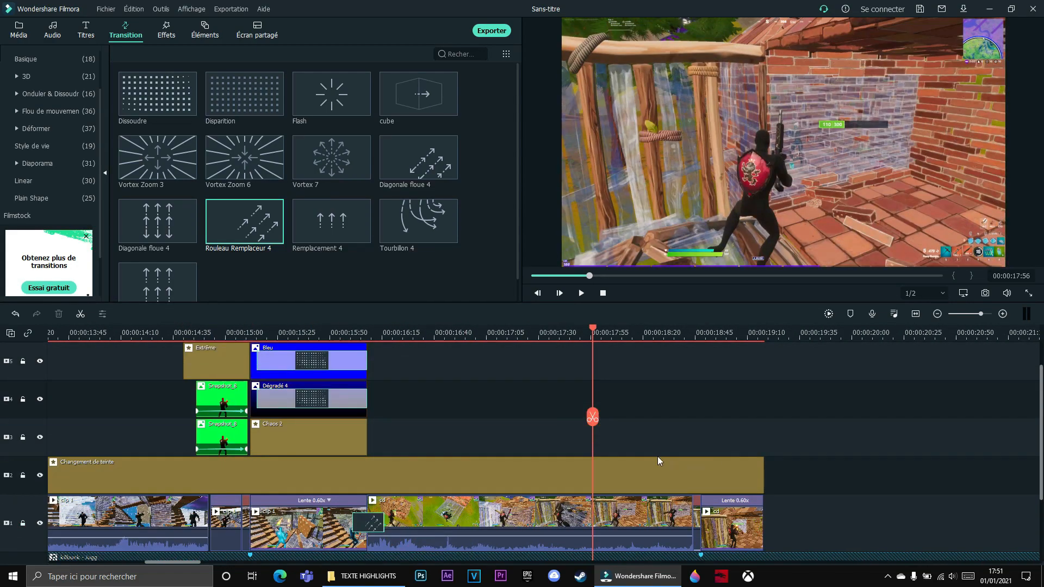
click(19, 30)
drag(529, 365, 566, 415)
Set the Neon_pump clip's blend mode to Superposition
right_click(644, 435)
click(695, 15)
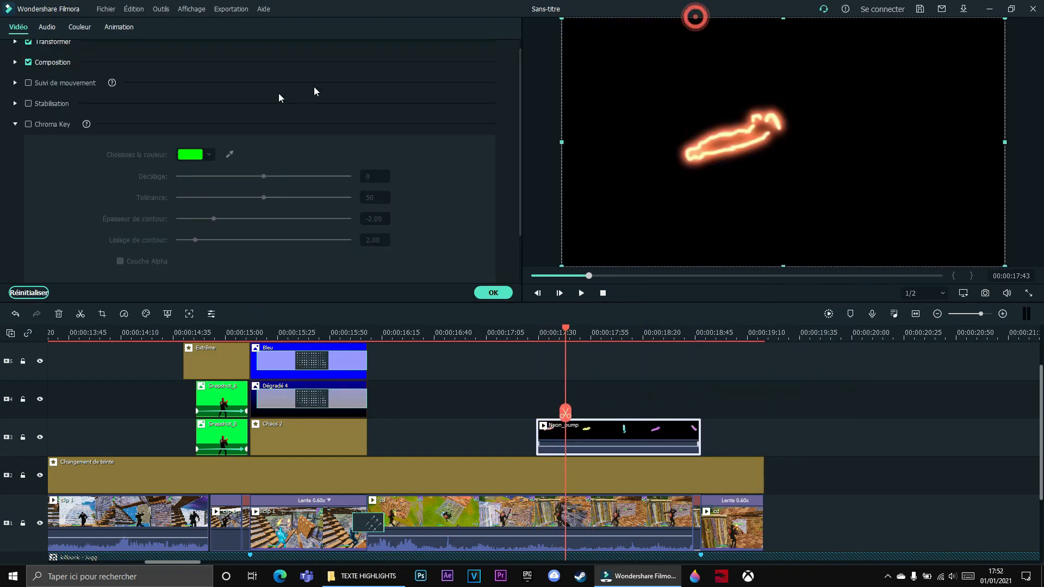
click(23, 66)
click(221, 92)
click(213, 219)
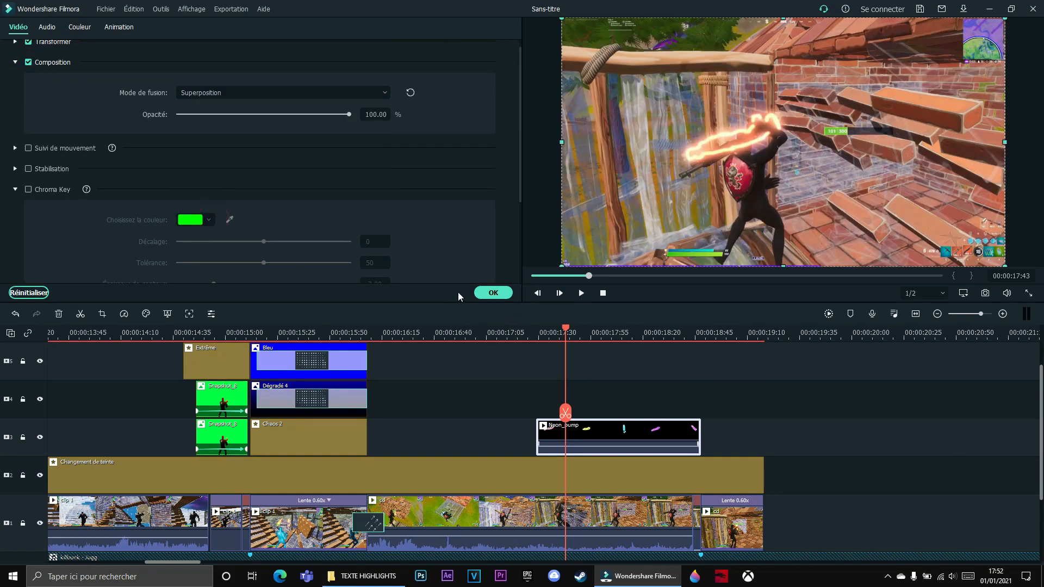
click(492, 293)
Split the Neon_pump clip at 00:00:18:07 and delete its second part
drag(566, 413, 535, 403)
key(space)
key(space)
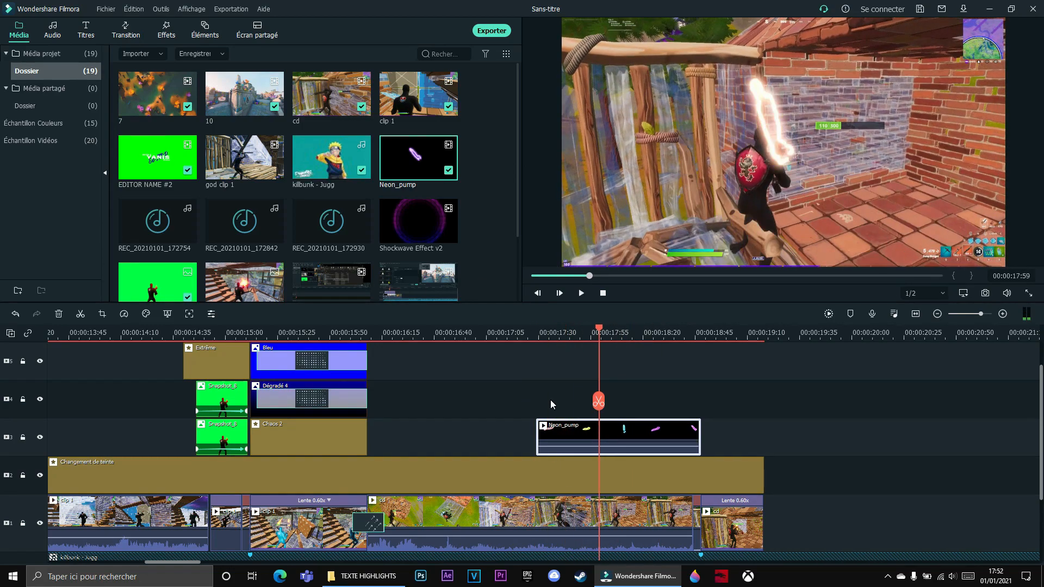
key(Right)
key(space)
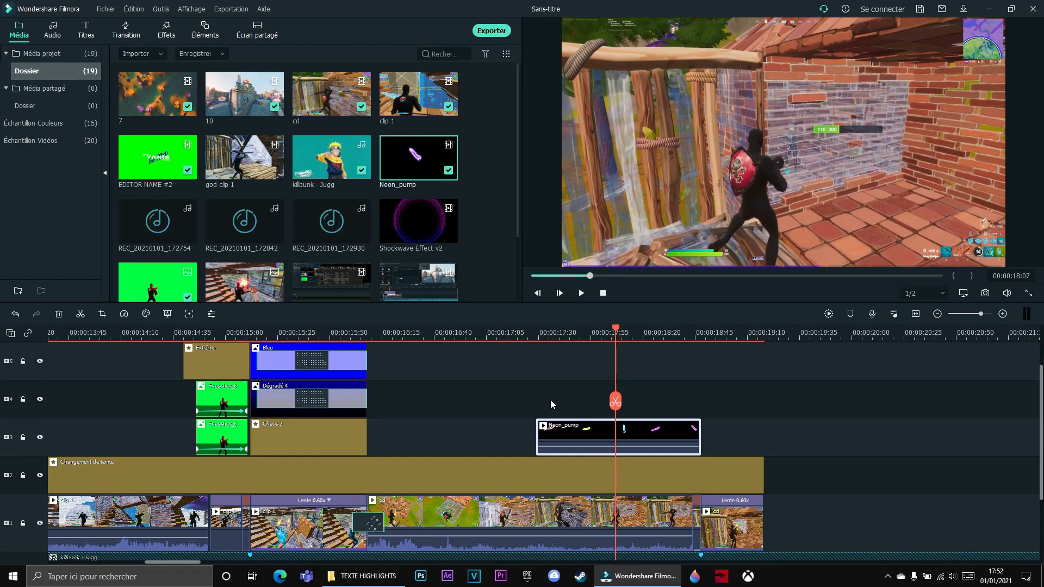
click(615, 401)
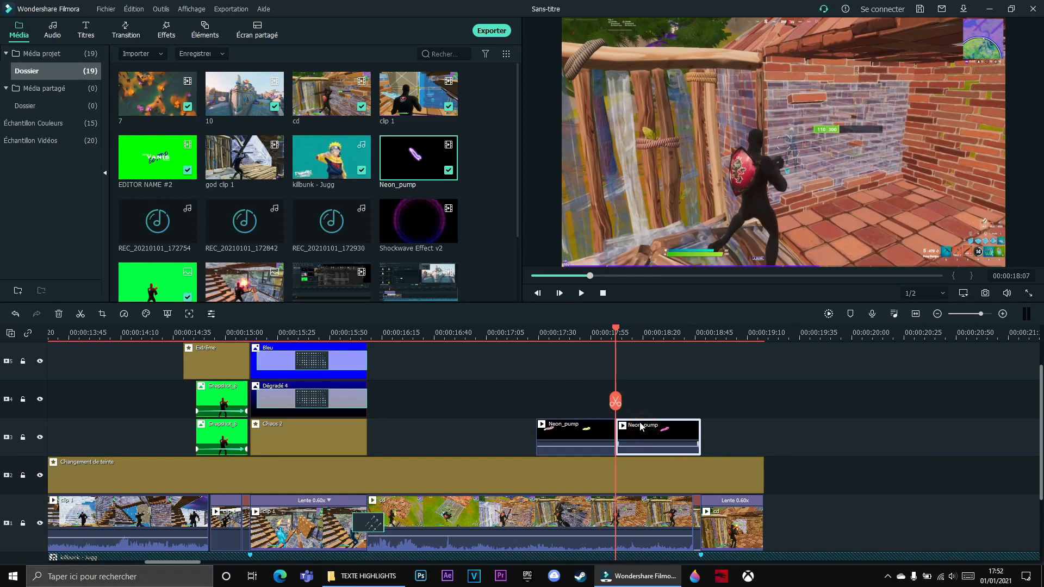
key(Delete)
Move the remaining Neon_pump piece along the third video track to start at 00:00:18:22
drag(563, 433, 484, 400)
drag(615, 401, 650, 355)
drag(491, 399, 673, 426)
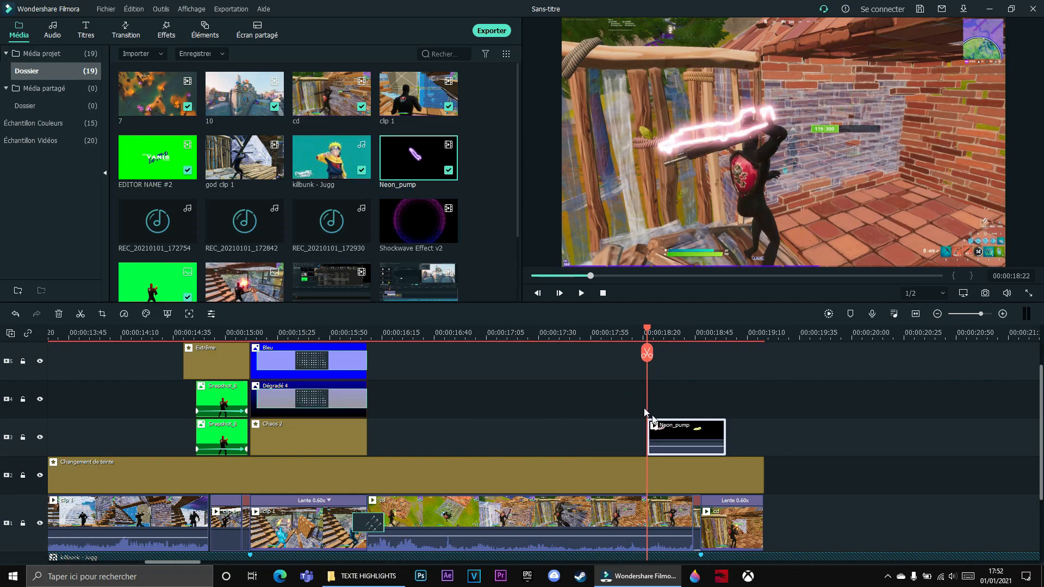
Set the Neon_pump piece's custom speed to 1.4x
right_click(686, 428)
click(742, 231)
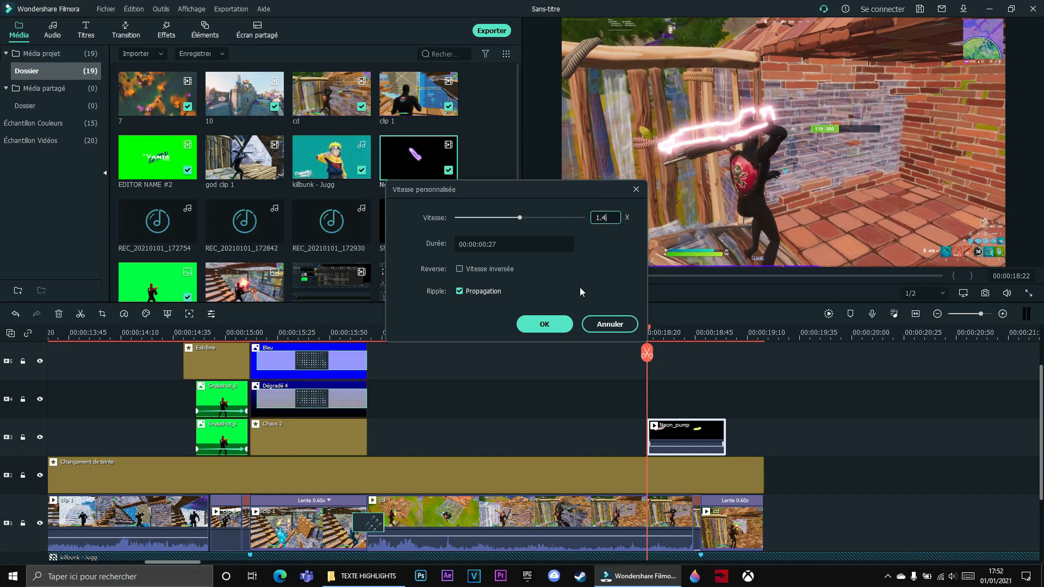
click(544, 324)
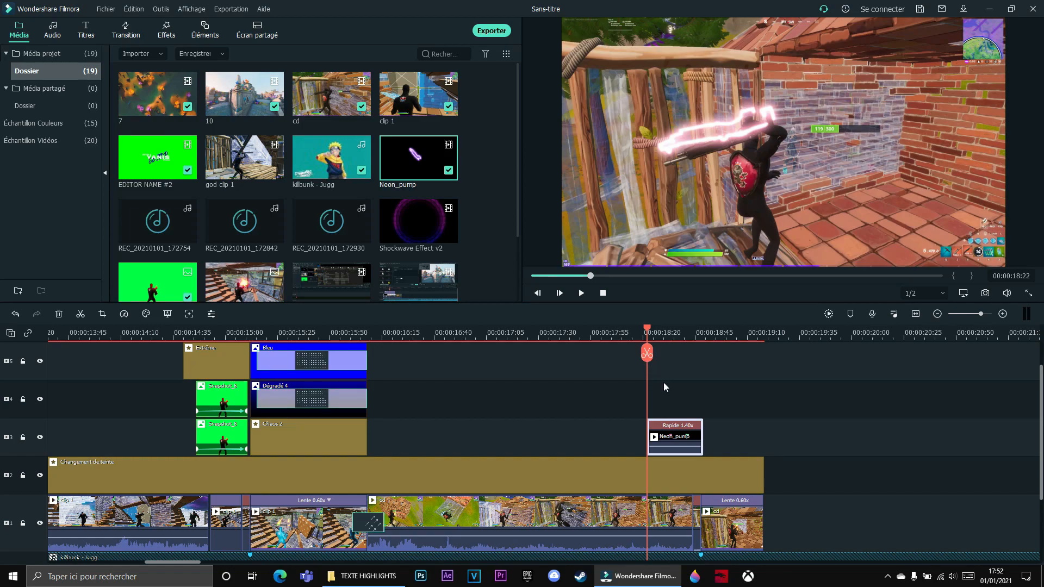
Add a custom animation keyframe to Neon_pump at 00:00:18:22 with rotation -9 and position X 8, Y 2
double_click(671, 438)
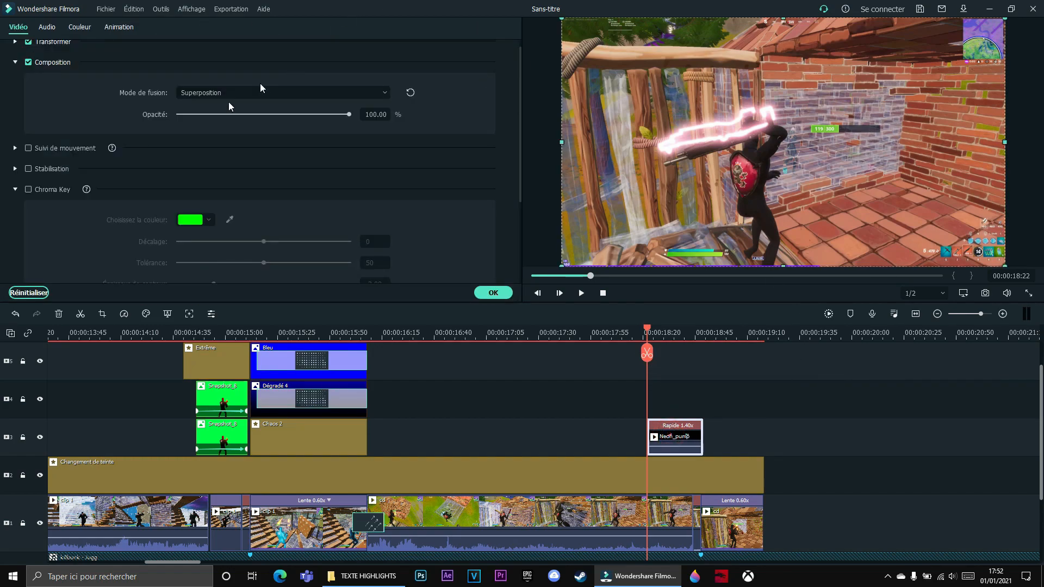
click(121, 26)
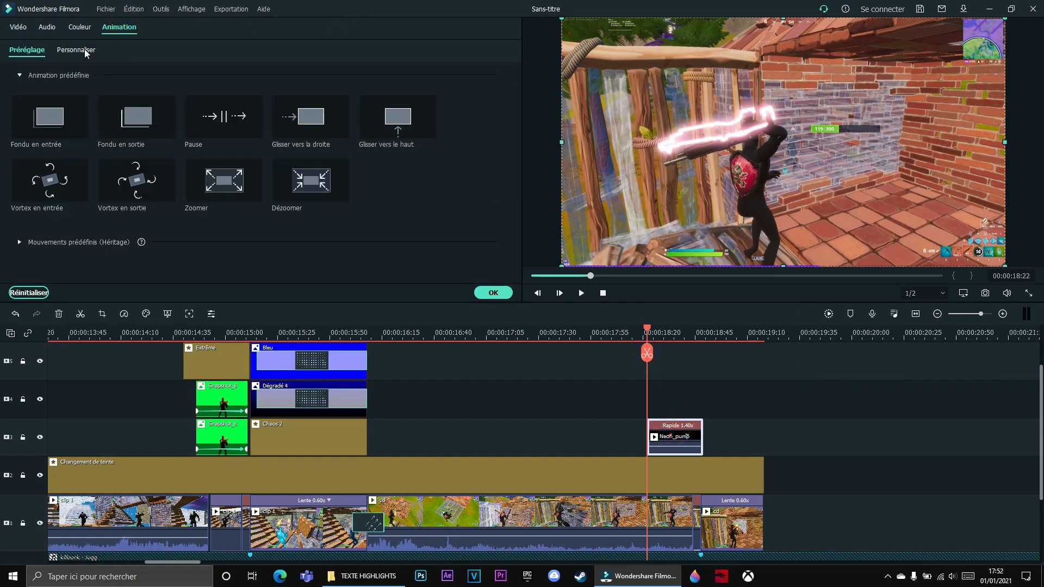
click(82, 50)
click(986, 314)
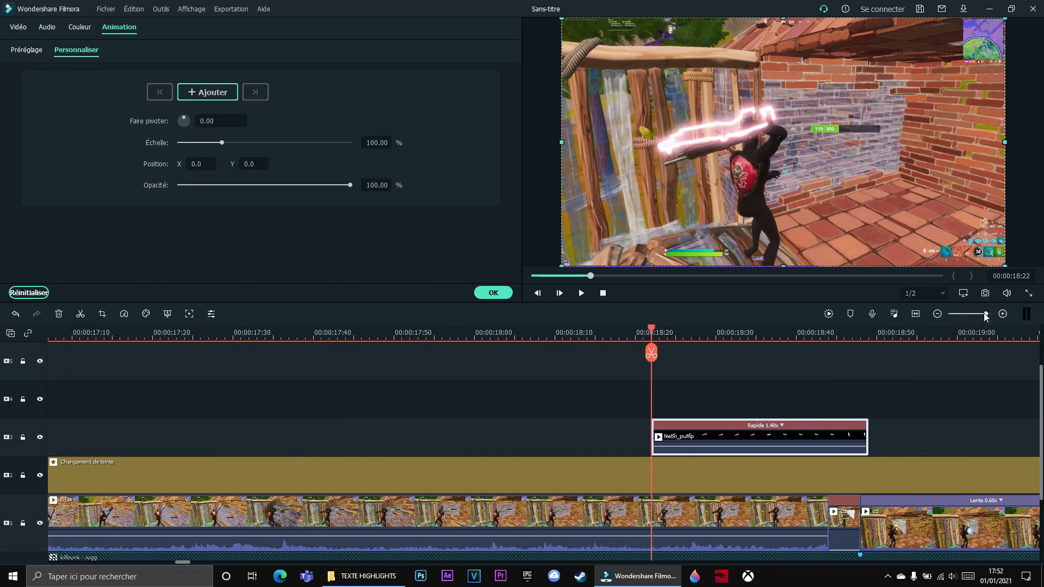
drag(234, 123, 229, 123)
drag(721, 142, 725, 142)
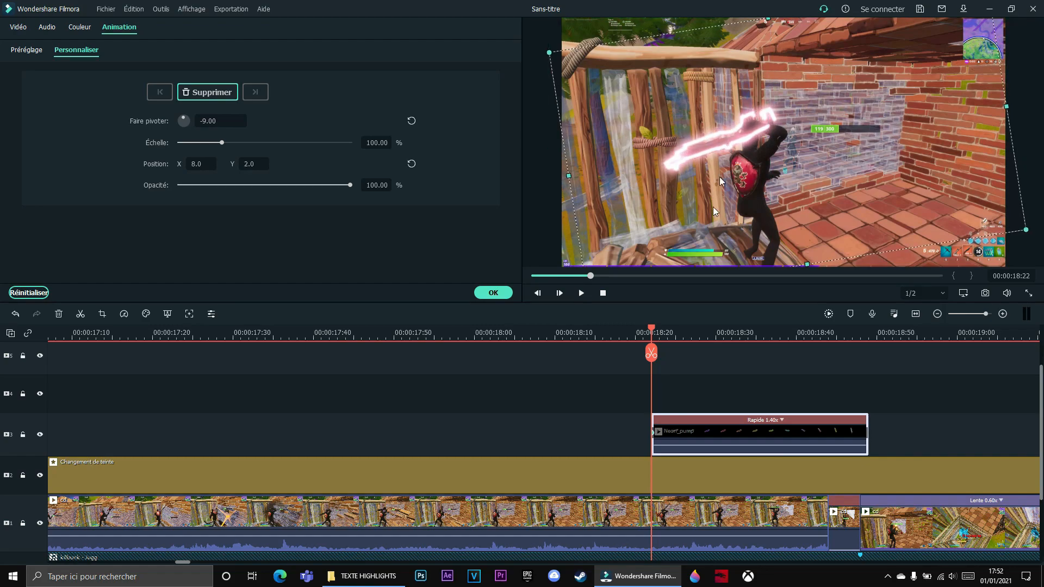
Add Neon_pump keyframes at 00:00:18:23 with position 8, -15 and at 00:00:18:24 with rotation -4 and position 15, -12
drag(653, 354, 661, 351)
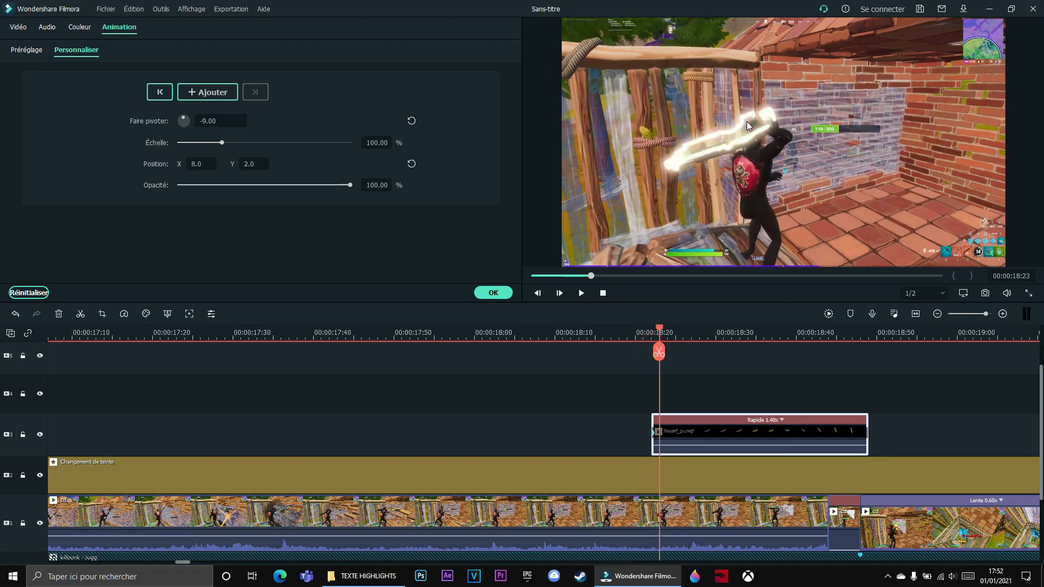
drag(746, 122, 741, 136)
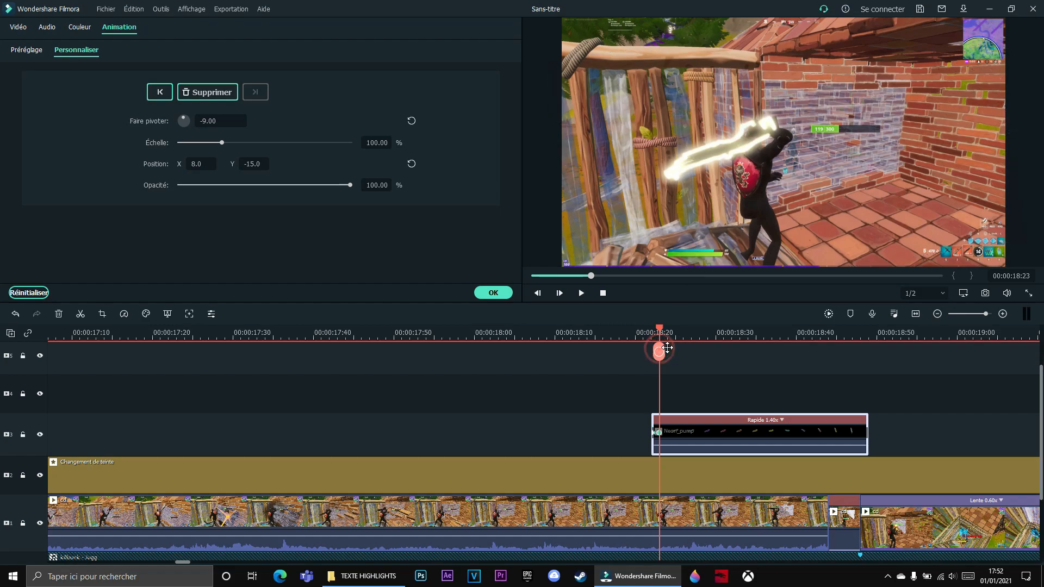
drag(661, 351, 668, 352)
drag(723, 170, 723, 168)
drag(229, 121, 232, 121)
drag(676, 199, 679, 199)
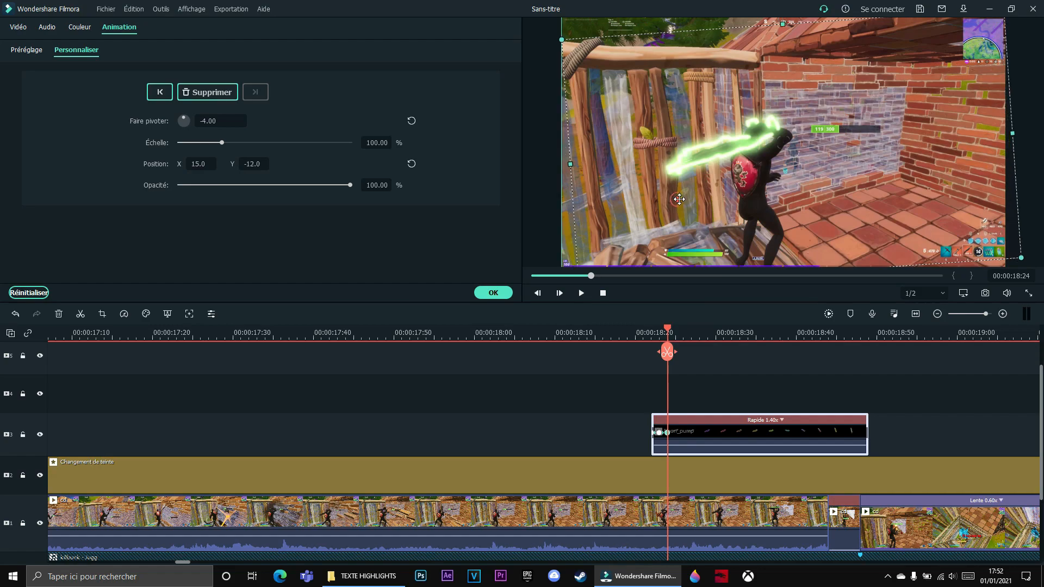
Add a Neon_pump keyframe at 00:00:18:26 with position X 16, Y 0 and adjust its rotation to follow the weapon
drag(669, 361, 690, 356)
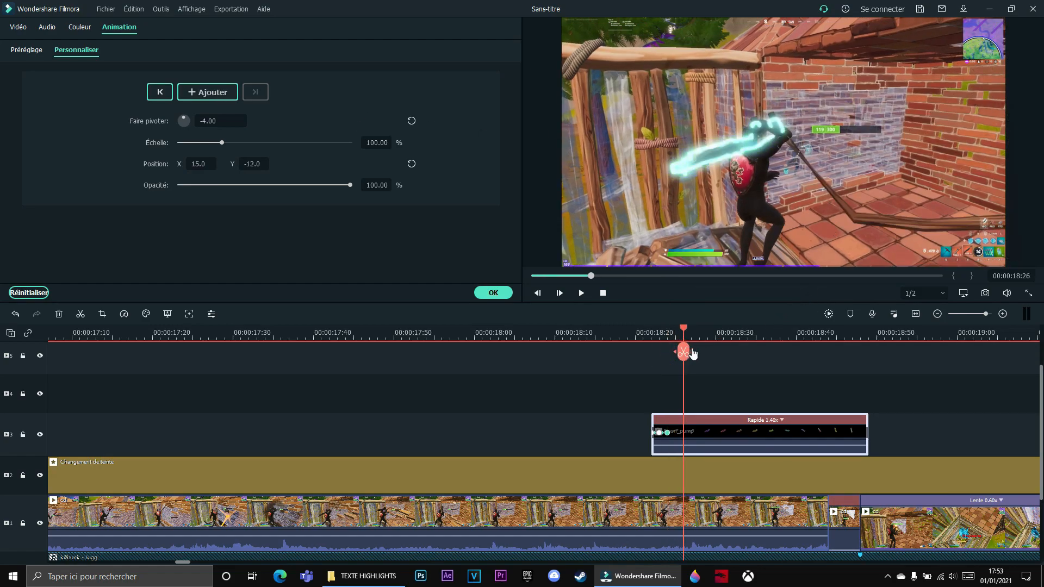
drag(752, 159, 752, 153)
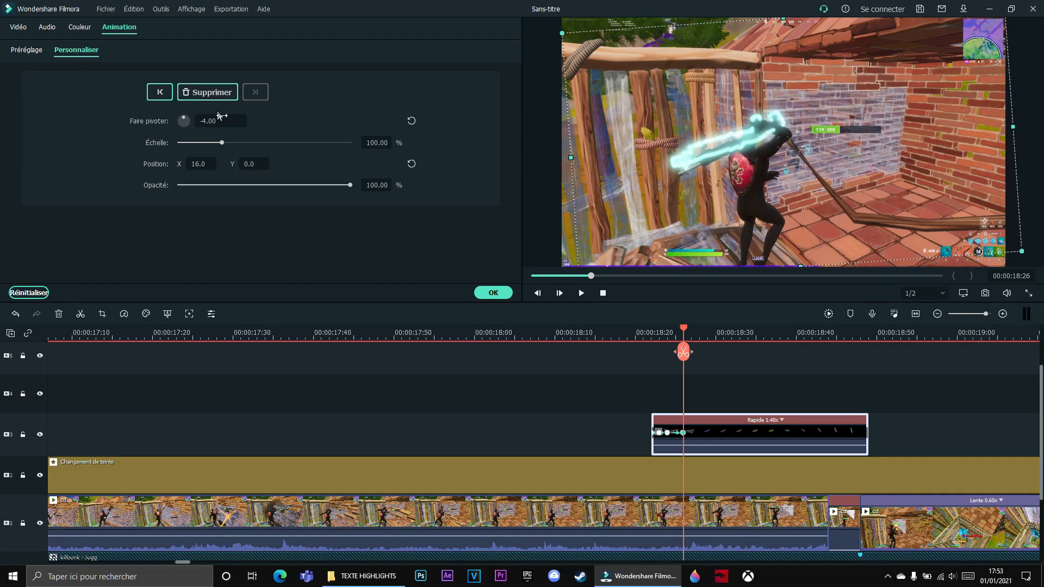
drag(228, 120, 223, 120)
Realign Neon_pump with the weapon in keyframes at 00:00:18:27 and 00:00:18:28, the latter with rotation -8 and position 5, 14
drag(692, 354, 693, 347)
drag(705, 169, 701, 170)
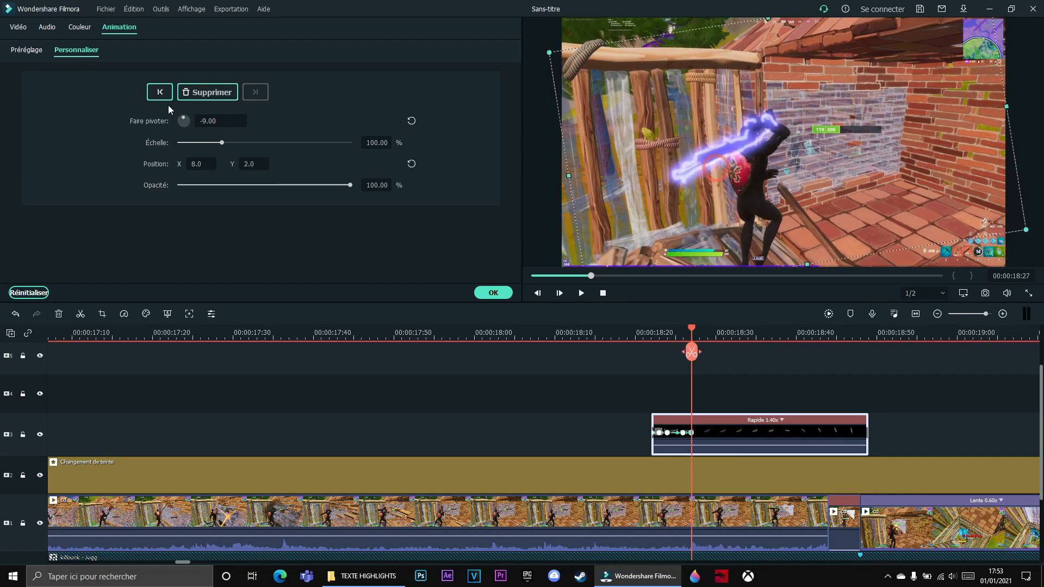
drag(221, 117, 222, 116)
drag(735, 156, 744, 155)
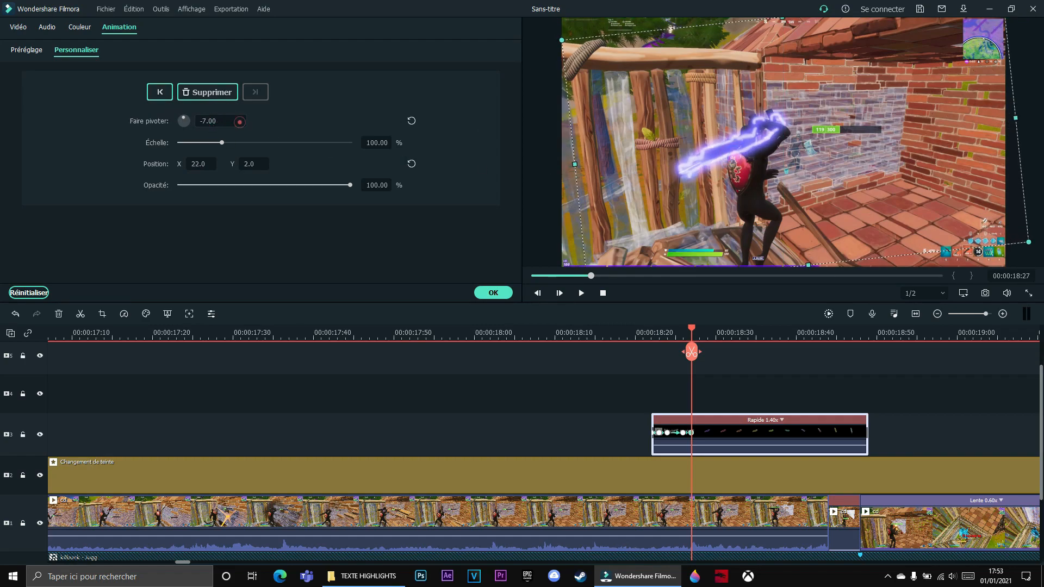
drag(240, 122, 240, 123)
drag(722, 164, 718, 157)
drag(696, 353, 705, 353)
drag(719, 152, 717, 152)
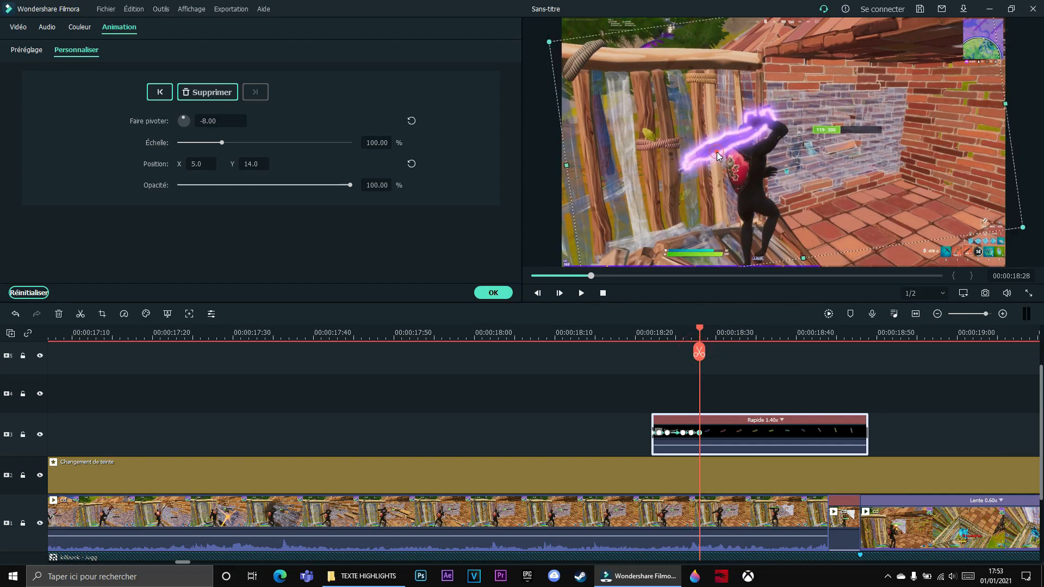
Add a Neon_pump keyframe at 00:00:18:29 with rotation -12 and position X -8, Y 33.1
drag(704, 354, 715, 348)
click(713, 159)
drag(213, 120, 206, 120)
drag(770, 168, 766, 154)
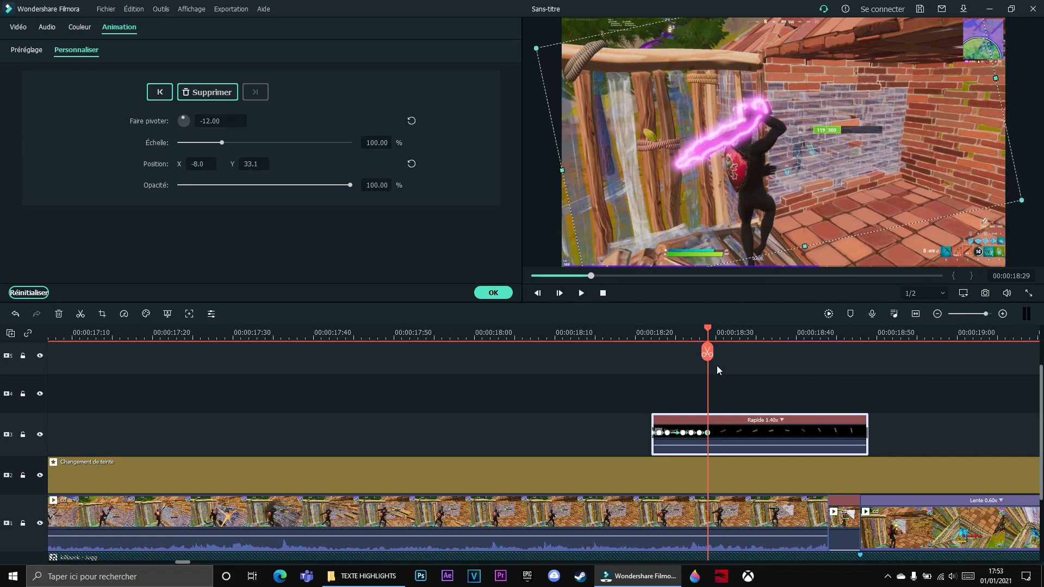
Add a Neon_pump keyframe at 00:00:18:32 with rotation -6 and position X -14, Y 33.1
drag(713, 344, 722, 345)
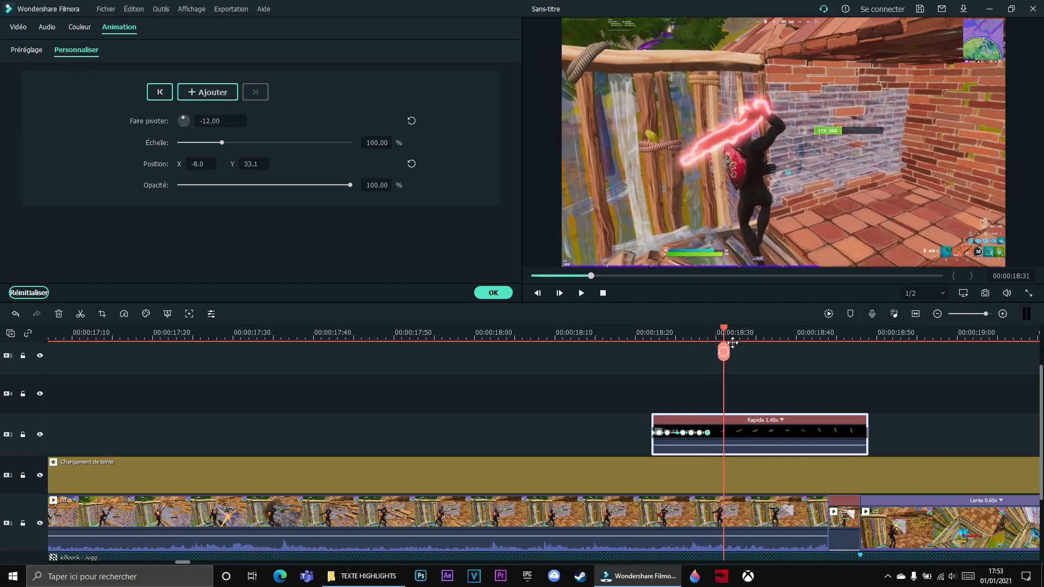
drag(724, 343, 739, 341)
drag(751, 133, 746, 133)
drag(215, 120, 221, 122)
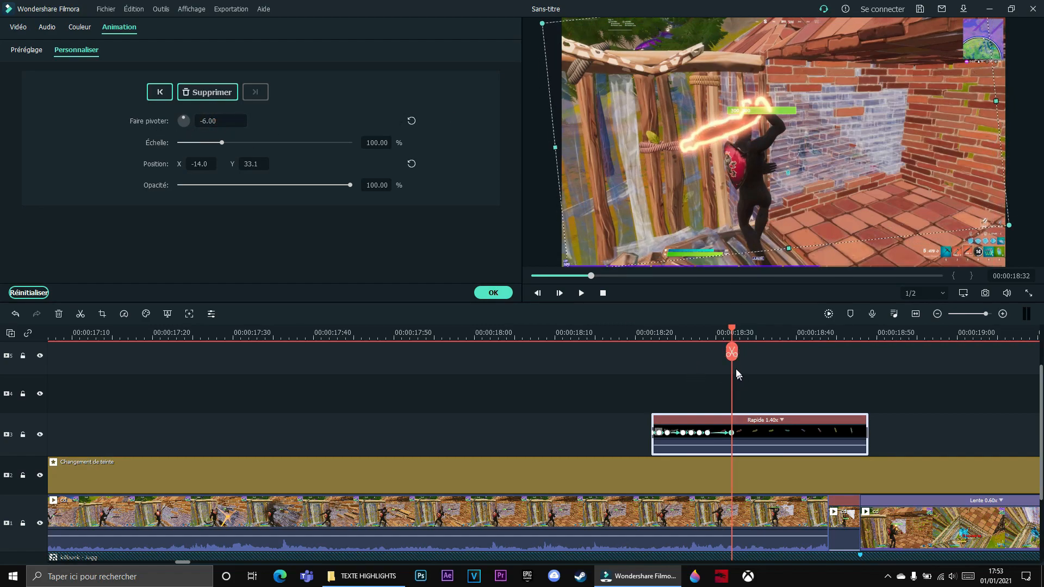
Add Neon_pump keyframes at 00:00:18:34 with rotation 1 and at 00:00:18:36 with rotation 12 and position X -5, Y 33.1
drag(741, 353, 745, 352)
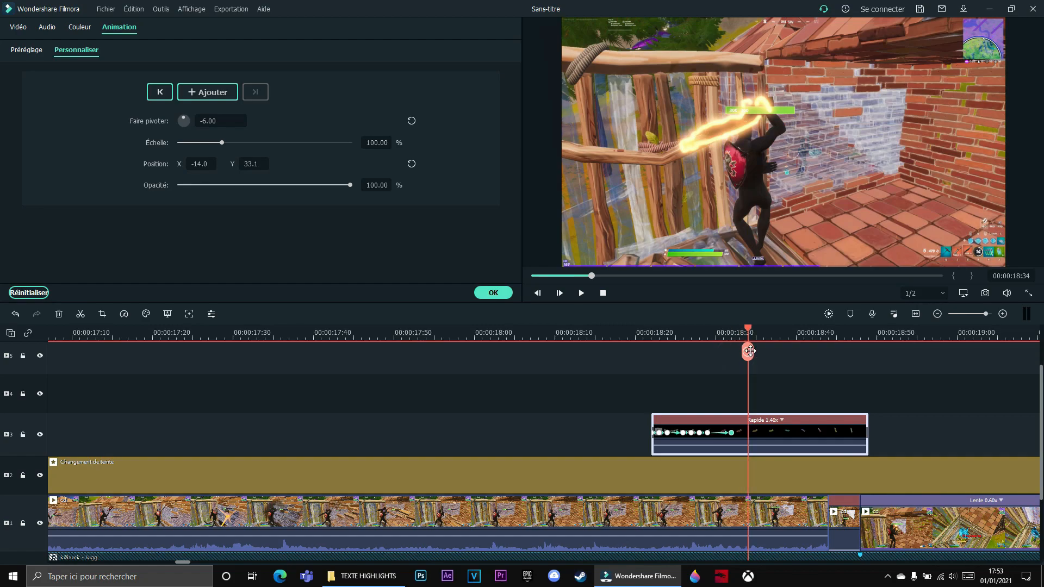
drag(220, 120, 225, 120)
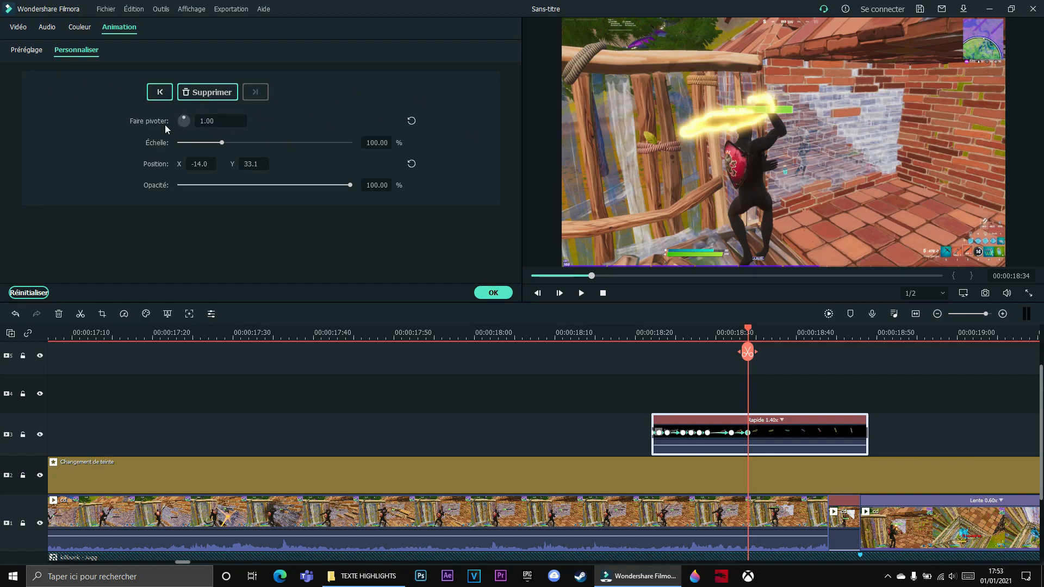
drag(742, 355, 770, 345)
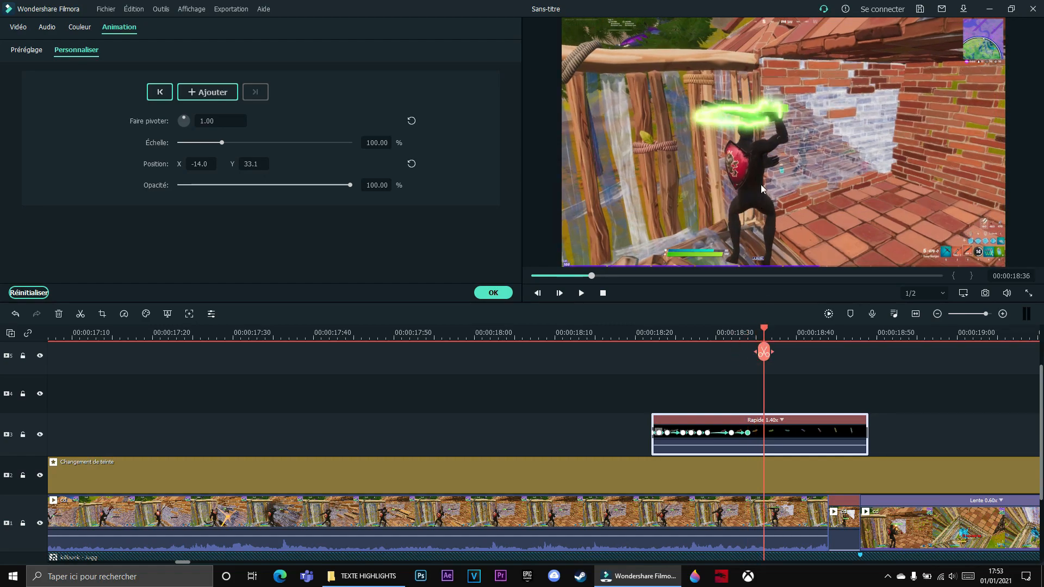
drag(767, 121, 772, 120)
drag(210, 121, 233, 121)
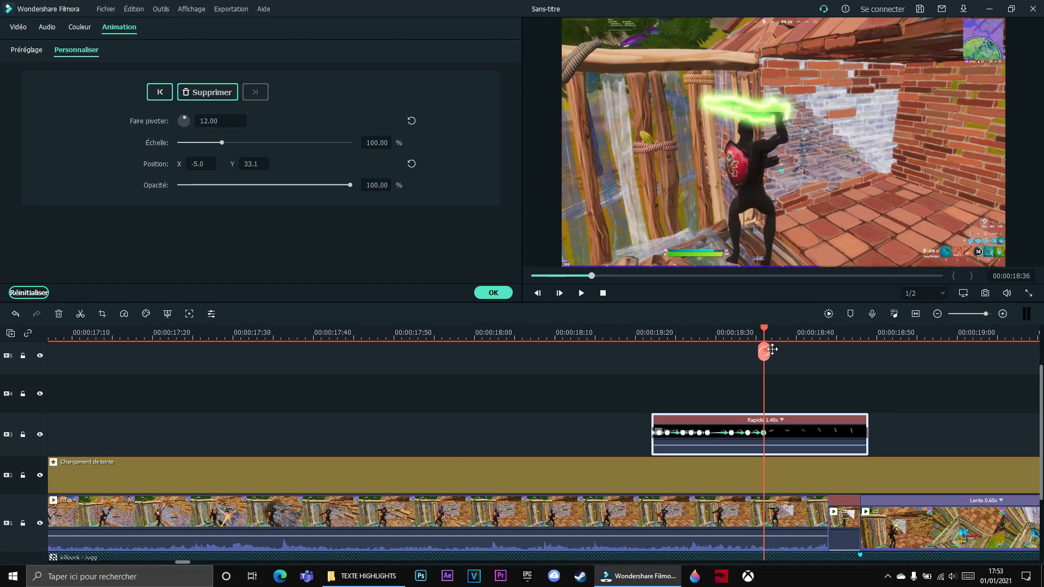
Add a Neon_pump keyframe at 00:00:18:37 with rotation 33 and position X -15, Y 29.1
drag(764, 351, 774, 350)
drag(222, 121, 316, 109)
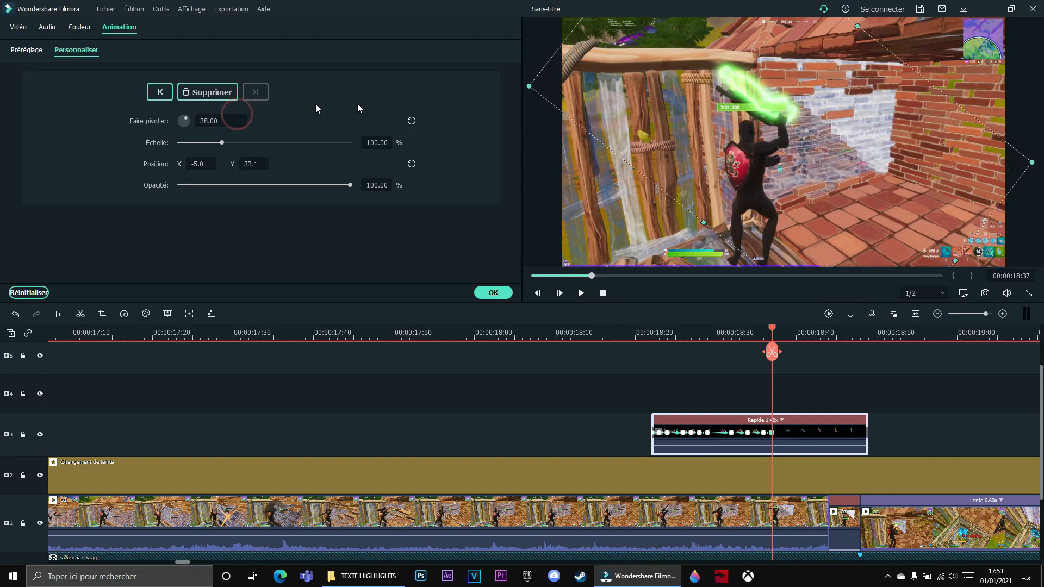
drag(231, 121, 229, 121)
drag(787, 105, 782, 125)
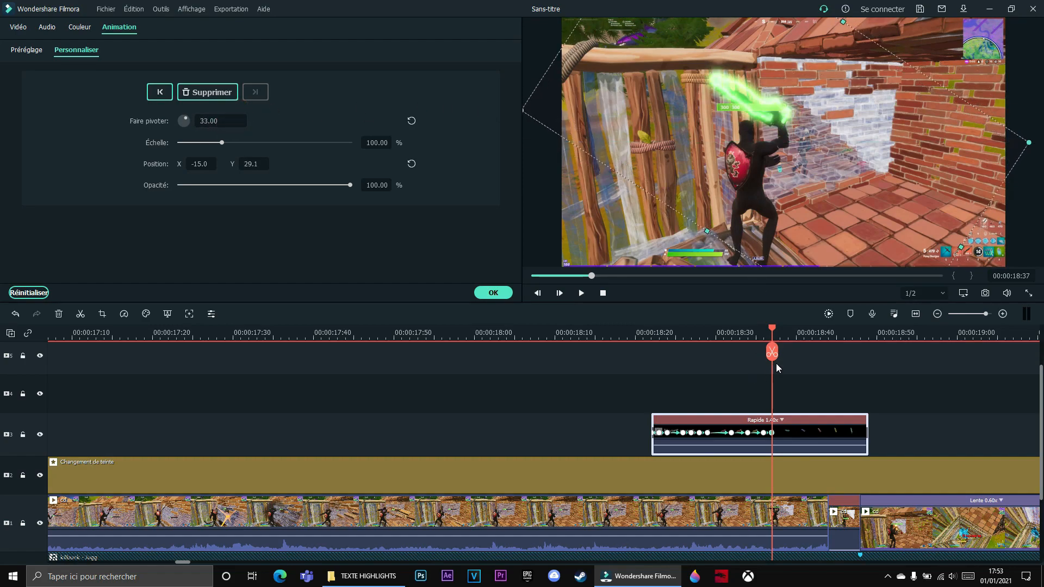
Add a Neon_pump keyframe at 00:00:18:44, rotating and moving the neon onto the lowered weapon, and apply the custom animation
drag(778, 346, 828, 346)
drag(780, 138, 775, 180)
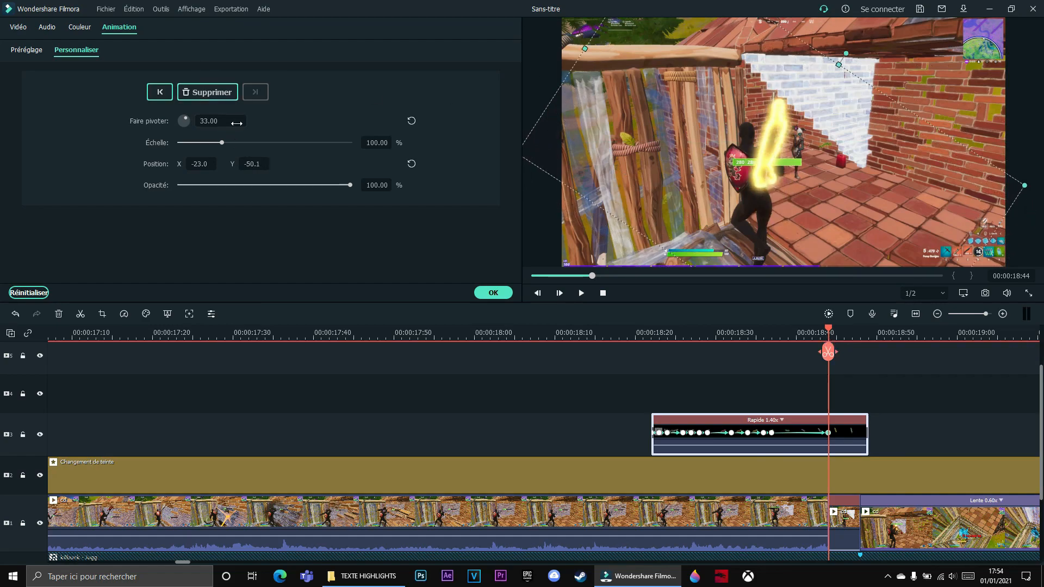
drag(235, 125, 238, 121)
drag(743, 176, 747, 162)
drag(828, 354, 249, 331)
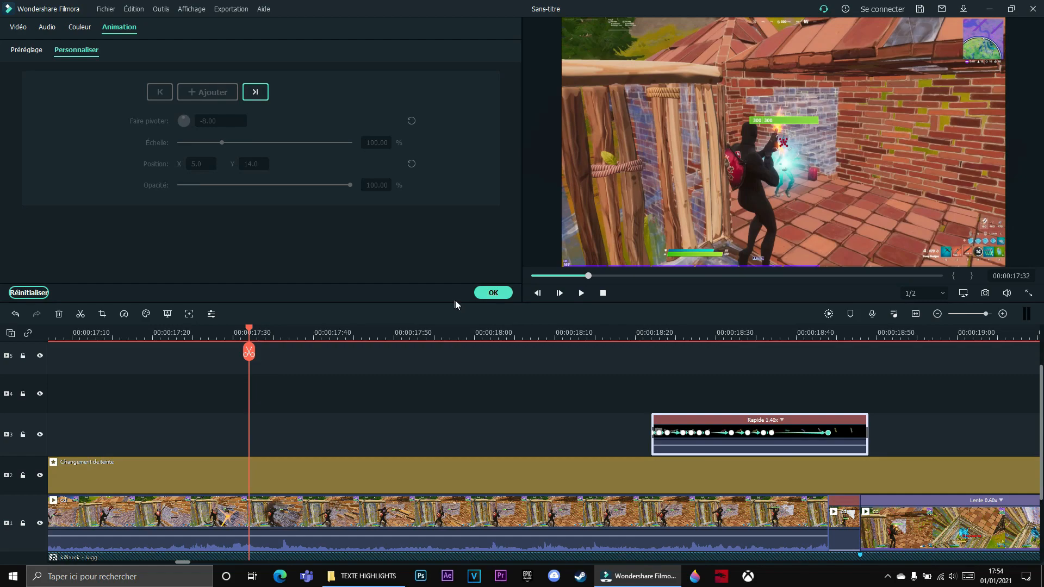
click(493, 292)
Play back the sequence from 00:00:17:32 to review the neon overlay and the end of the cd clip
drag(986, 314, 973, 315)
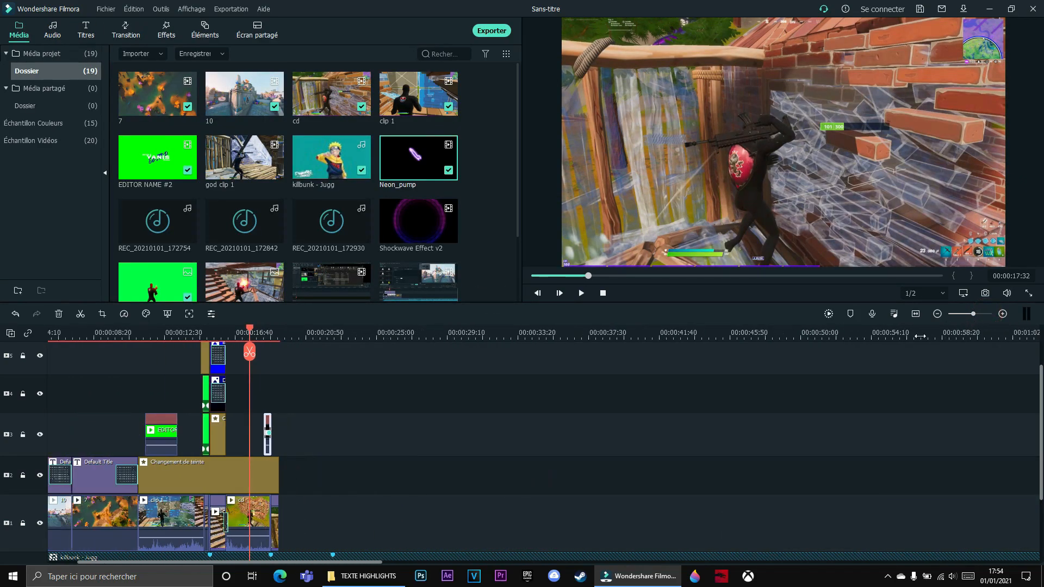
key(space)
scroll(474, 464, up, 1)
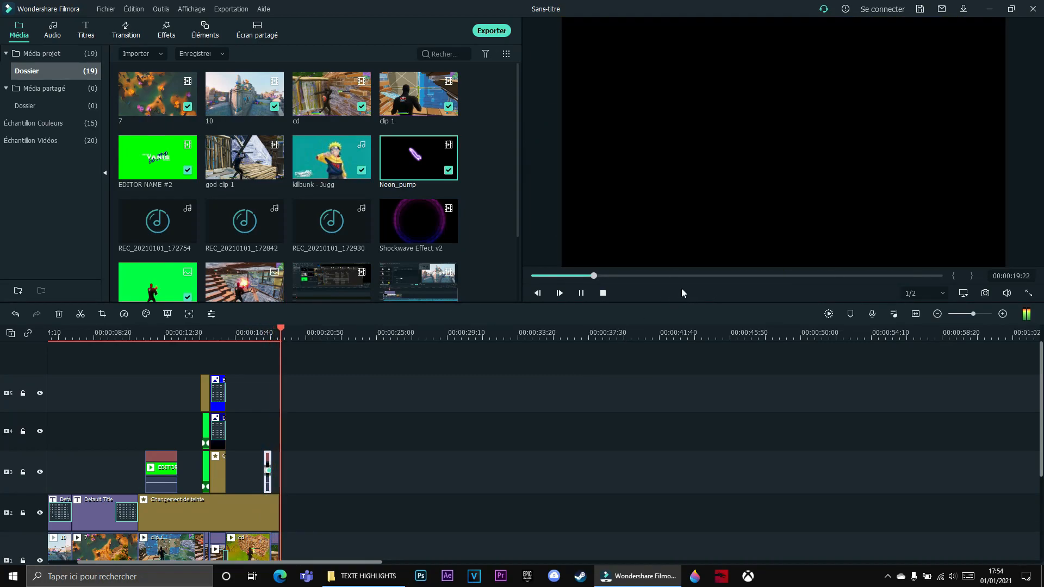
click(581, 294)
Extend the slowed cd clip and the Changement de teinte effect to a common end point, with god clip 1 placed directly behind
scroll(274, 556, down, 3)
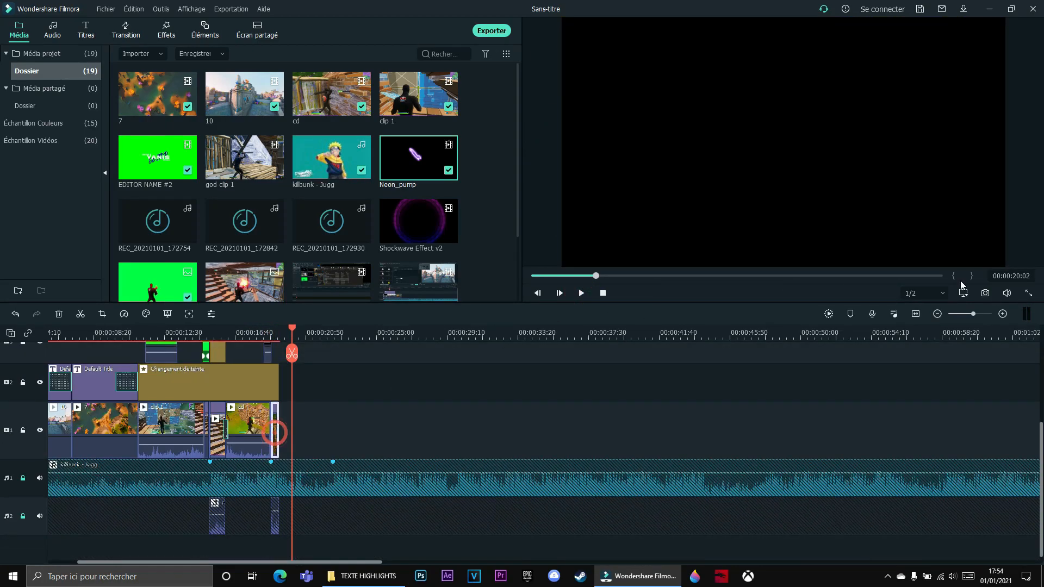
drag(978, 318, 983, 318)
drag(153, 426, 217, 426)
click(112, 365)
drag(148, 381, 217, 381)
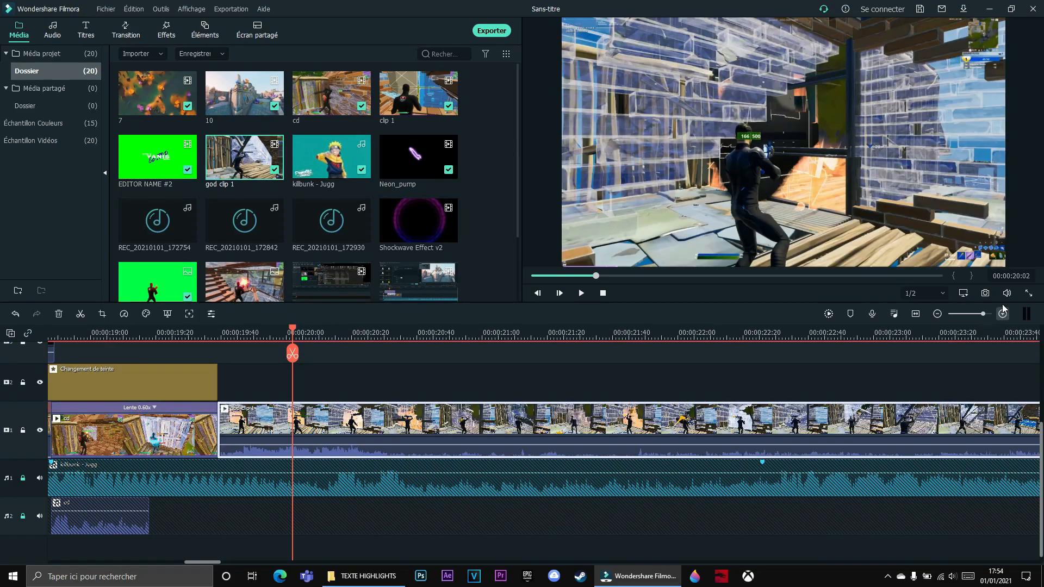
Find the elimination shot in god clip 1 and split the clip at 00:00:29:37
drag(983, 314, 976, 315)
click(524, 333)
drag(525, 354, 565, 341)
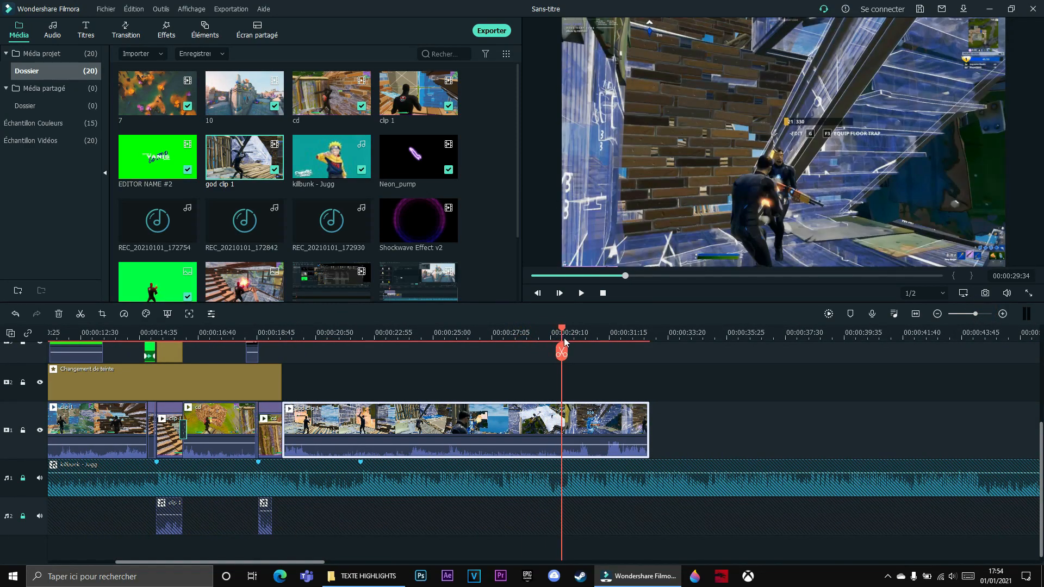
key(Right)
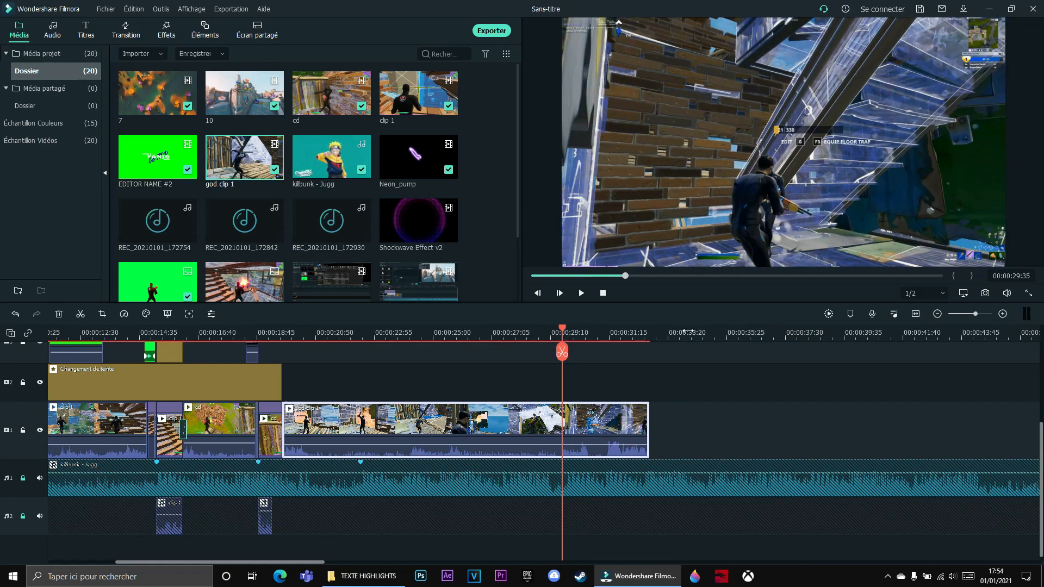
drag(975, 314, 982, 313)
key(Right)
key(Right)
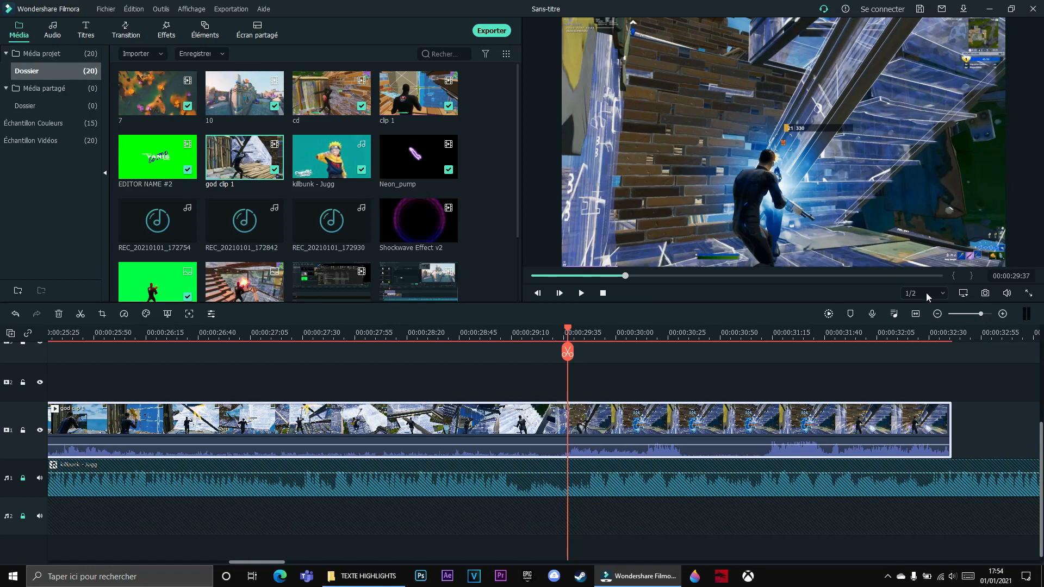
click(577, 354)
Detach the audio of god clip 1's second part and set that part's speed to 0.60
right_click(631, 423)
click(671, 307)
right_click(625, 374)
click(687, 232)
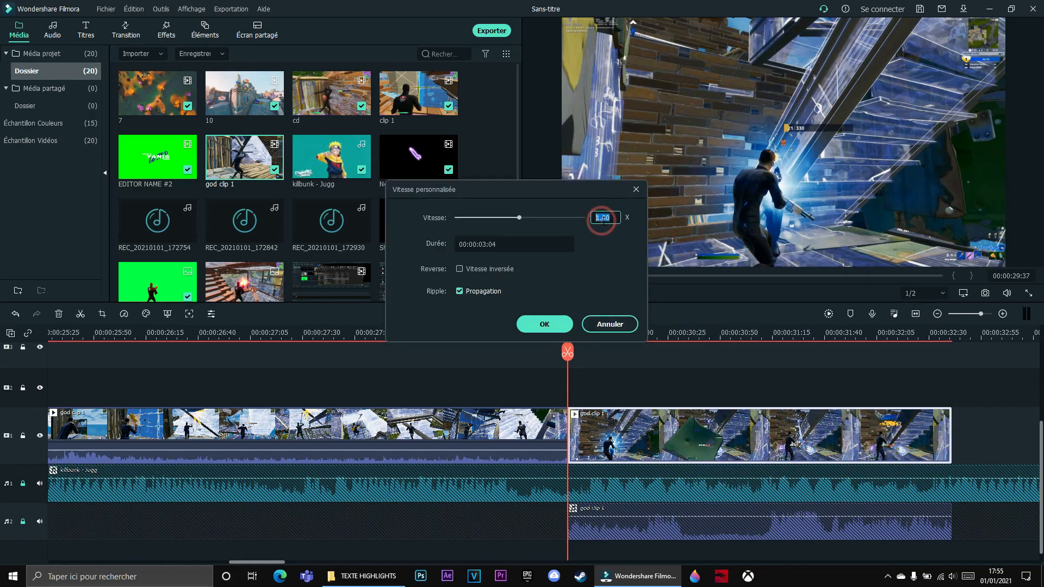
click(544, 323)
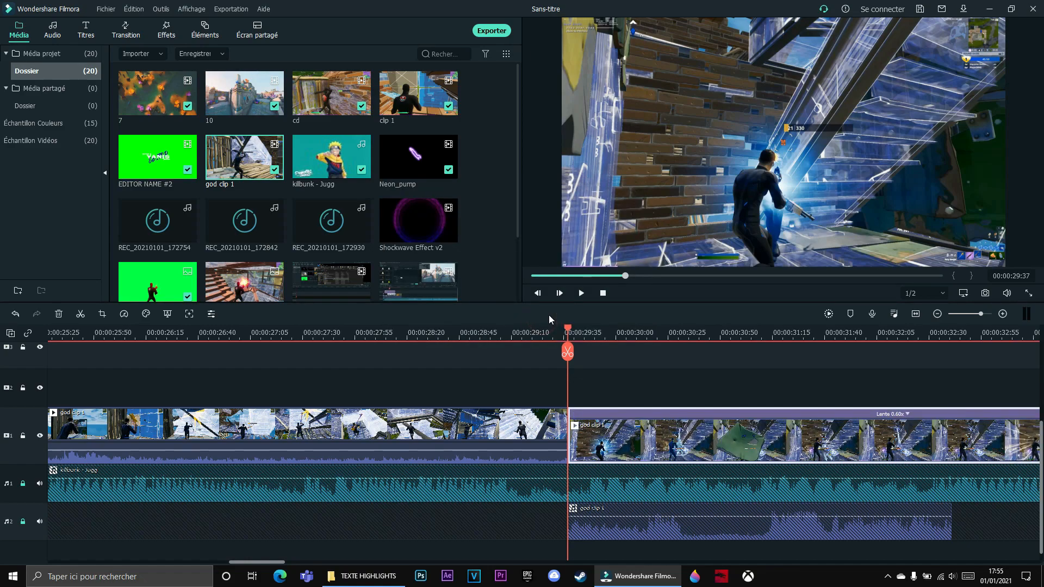
Split god clip 1 at 00:00:29:29 and select the short segment just before the slow-motion part
key(Left)
key(Left)
key(Left)
key(Left)
key(Left)
key(Left)
key(Left)
key(Left)
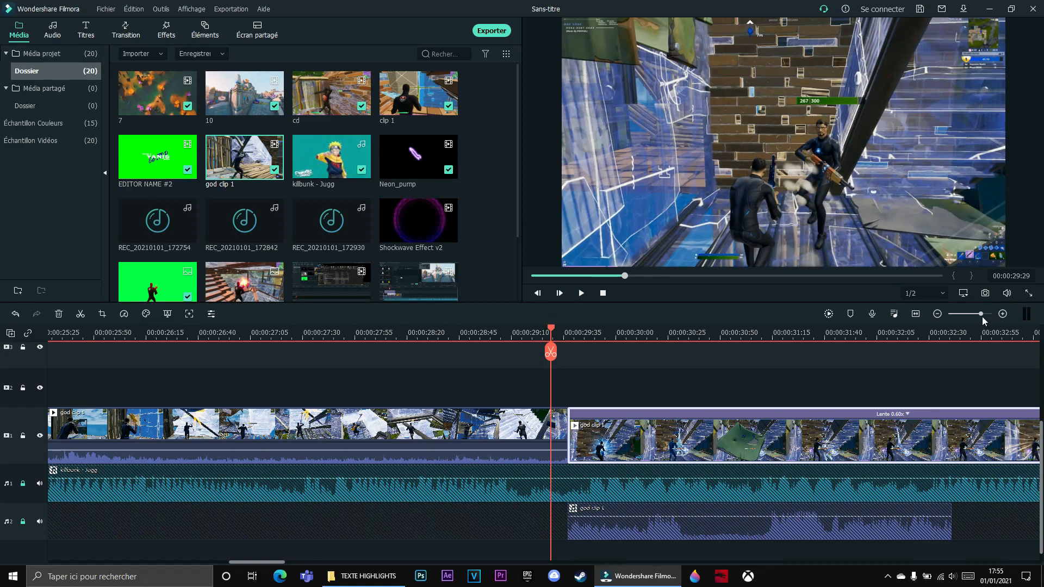
click(983, 315)
click(553, 359)
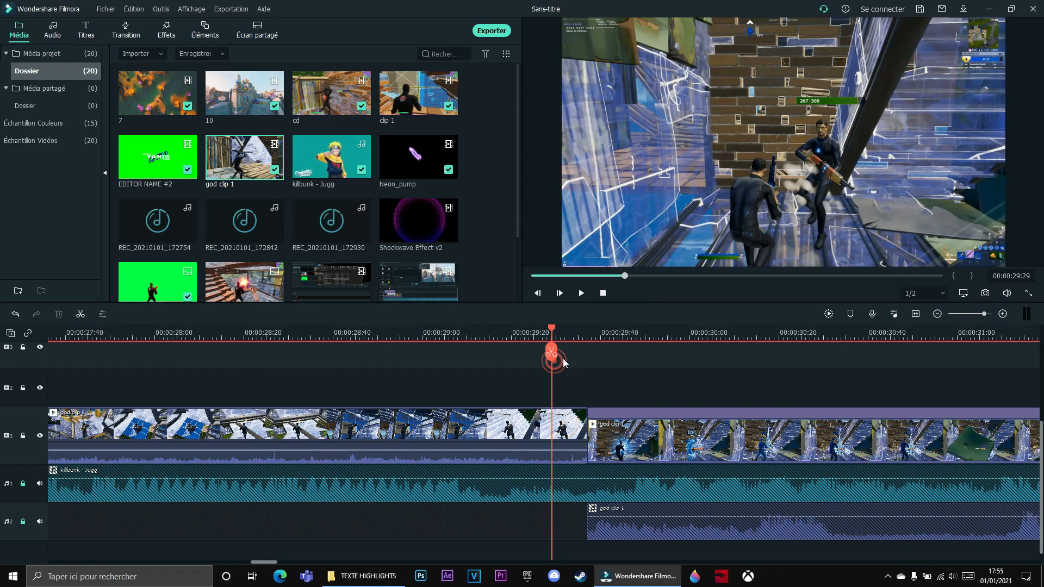
click(567, 412)
click(553, 355)
click(566, 450)
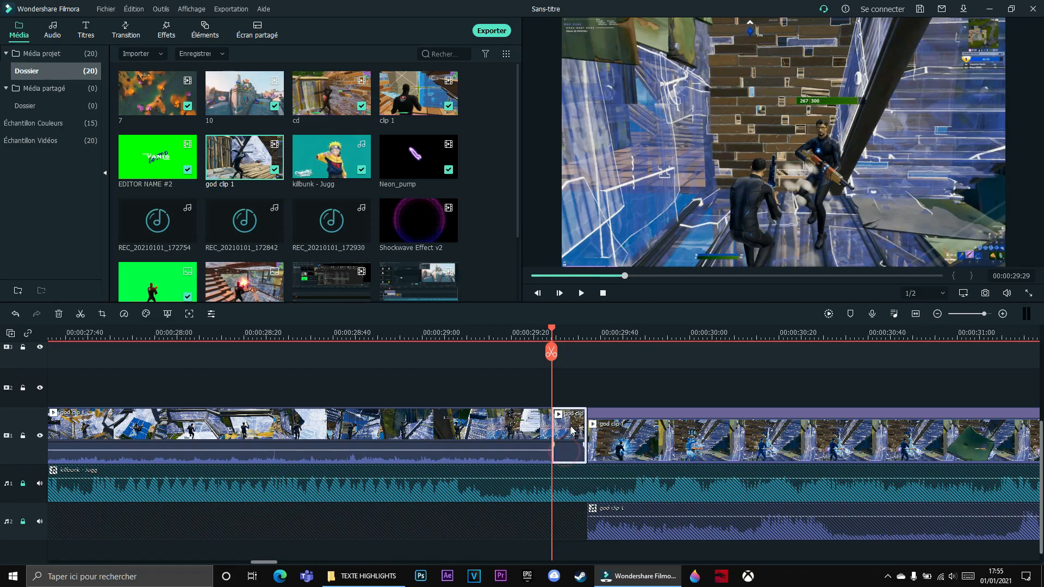
right_click(571, 431)
click(607, 235)
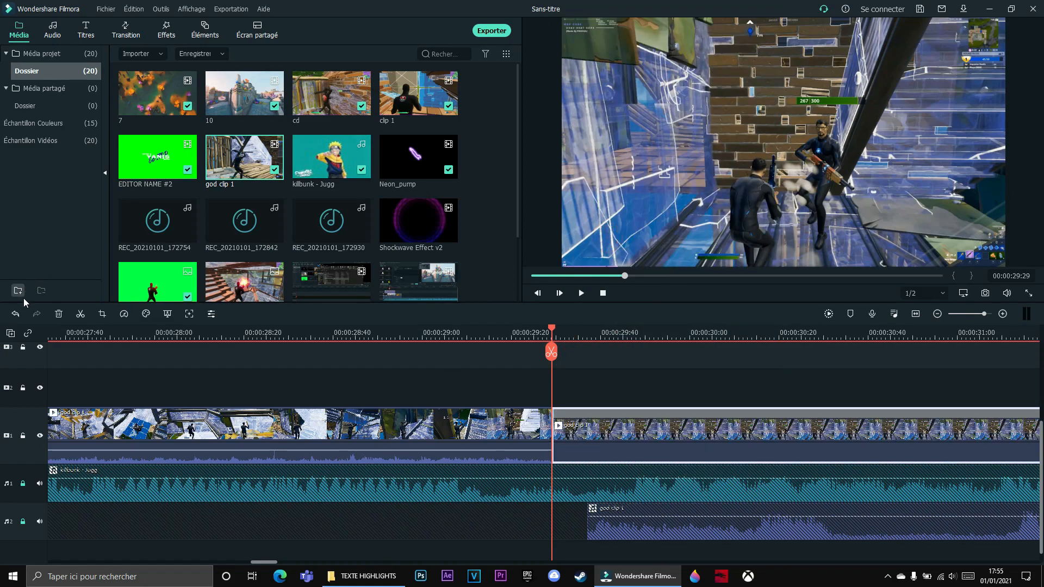
click(16, 314)
Set the speed of the short god clip 1 segment starting at 00:00:29:29 to 2
right_click(560, 428)
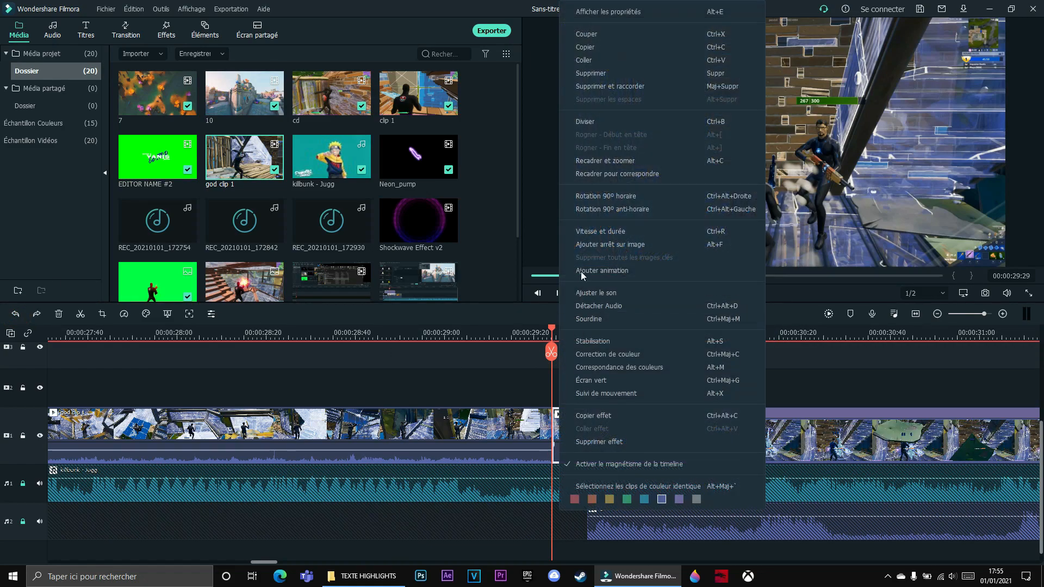
click(592, 229)
double_click(607, 220)
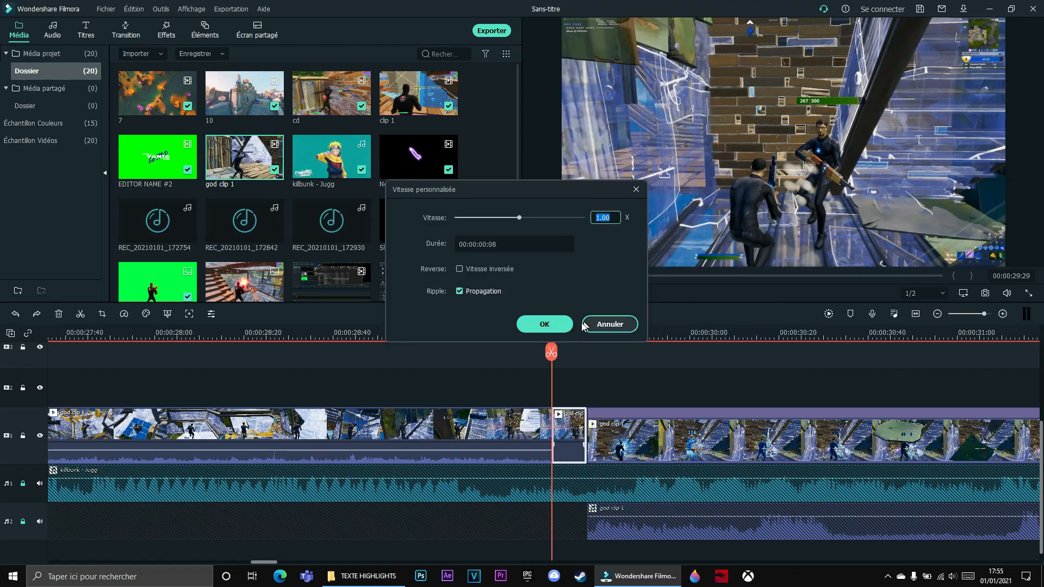
text(2)
click(566, 325)
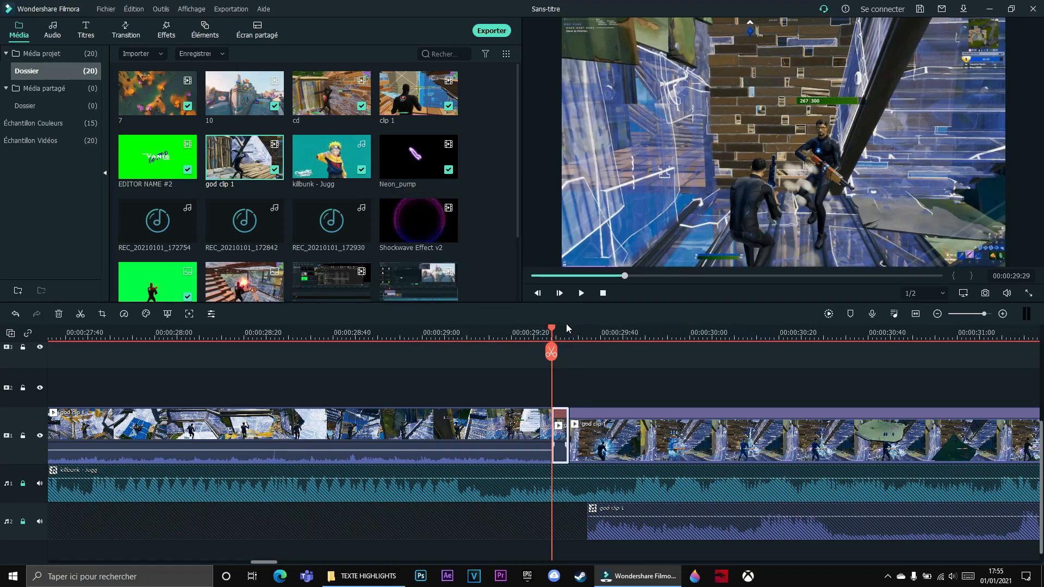
Split the normal-speed part of god clip 1 at 00:00:29:20
key(Left)
key(Left)
key(Left)
key(Left)
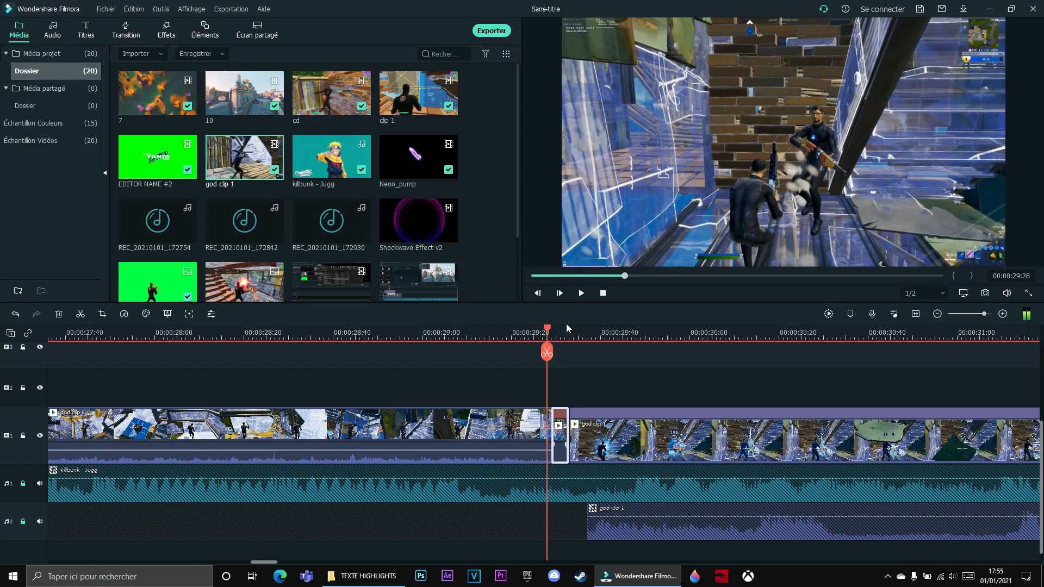
key(Left)
key(Left)
key(Left)
key(Left)
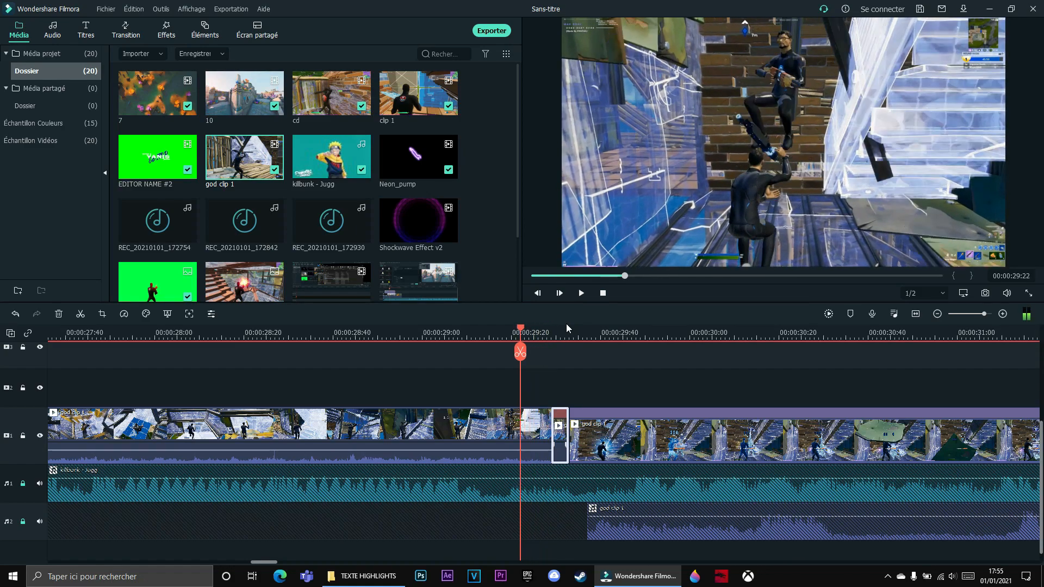
key(Left)
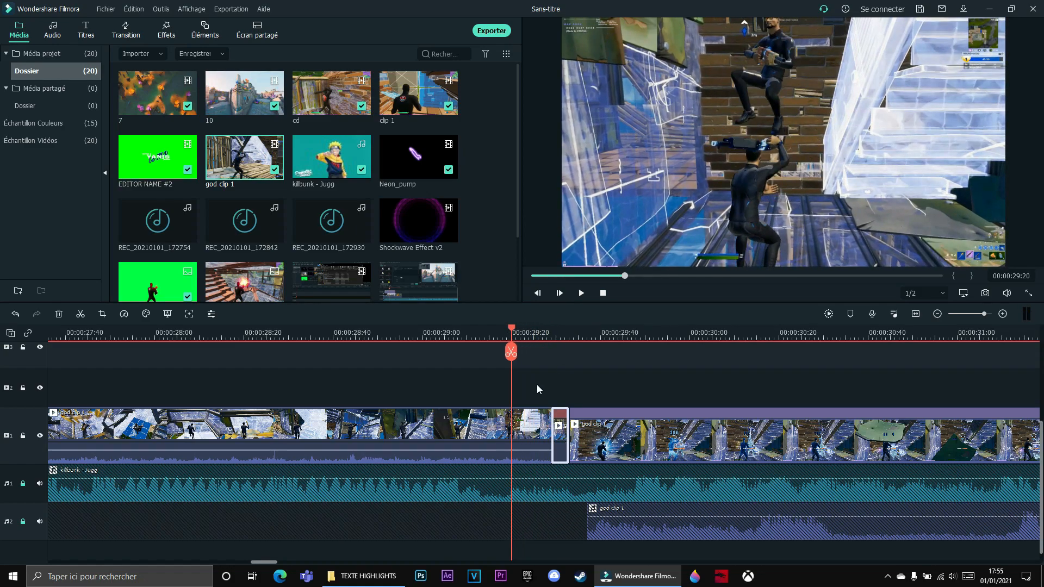
click(478, 435)
click(510, 353)
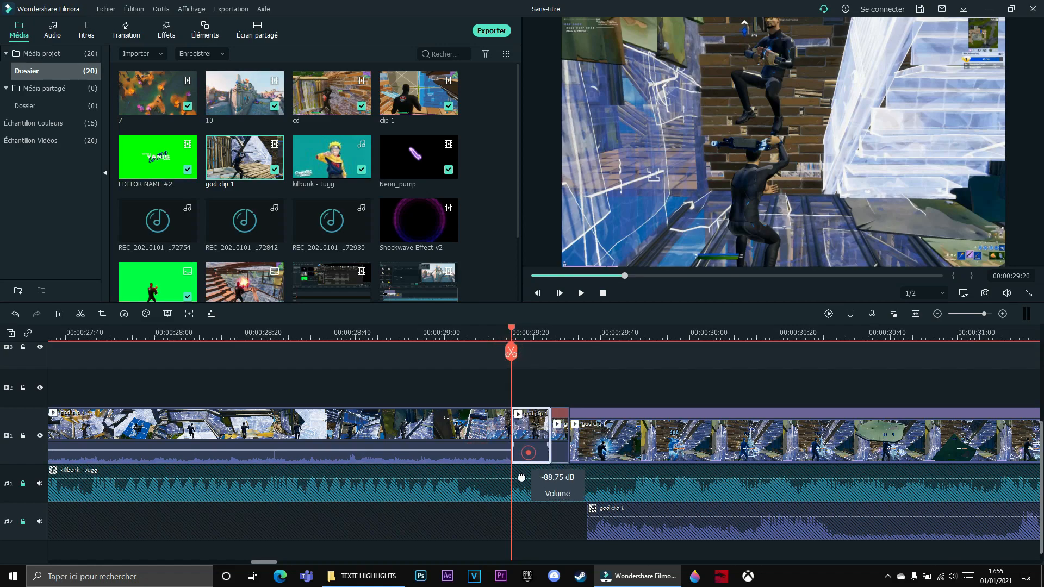
Set the speed of the god clip 1 segment between the 00:00:29:20 cut and the sped-up segment to 0.6
right_click(527, 435)
click(557, 229)
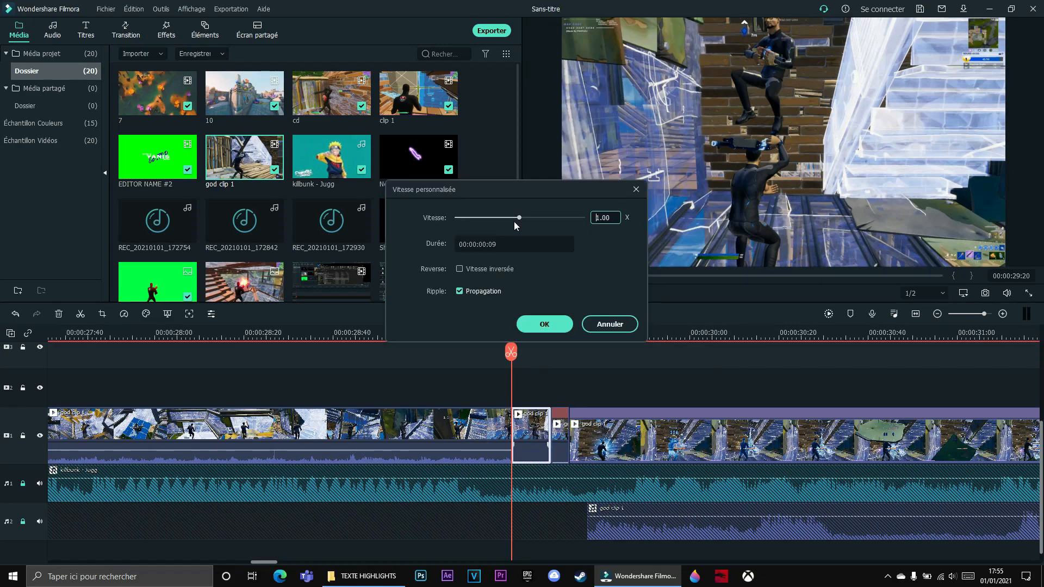
double_click(613, 220)
text(0.6)
click(543, 325)
Move the speed-changed god clip 1 segments to video track 2 so the final slow-motion part starts at the third beat marker
scroll(631, 354, down, 5)
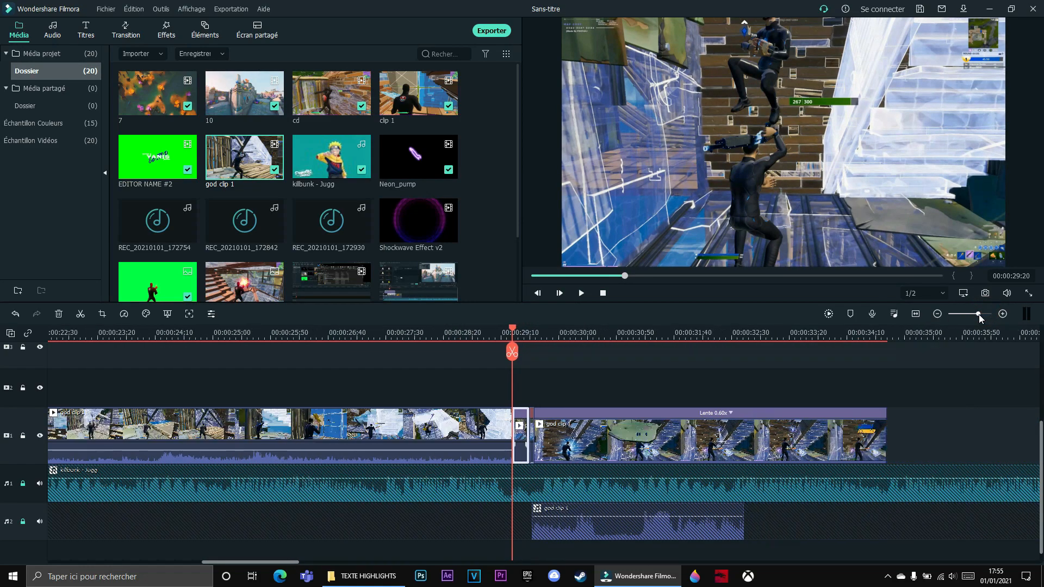
drag(560, 419, 345, 382)
scroll(24, 481, up, 1)
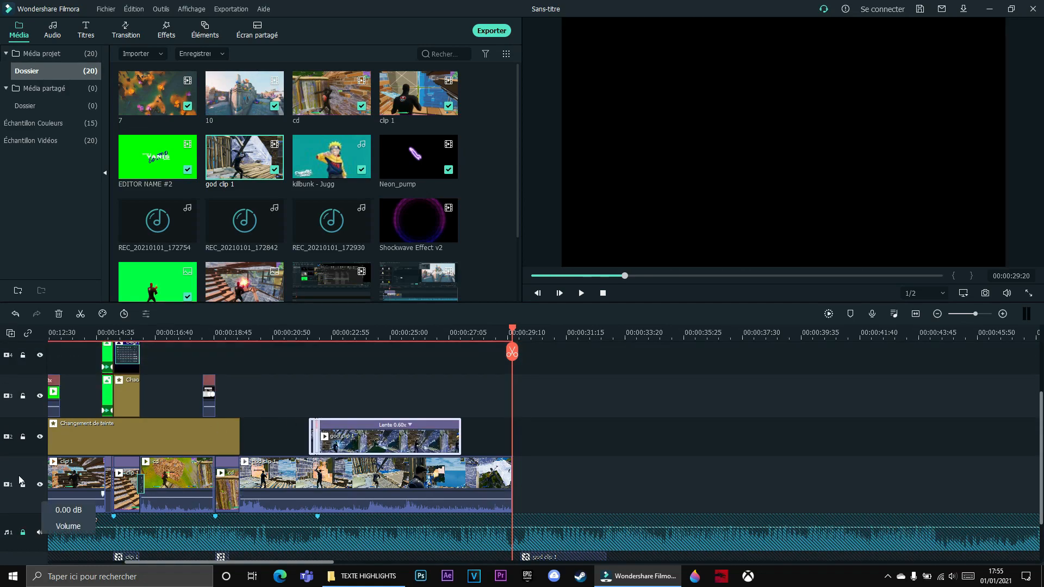
Lock video track 2 and shorten the main god clip 1 segment to fill only the space between the cd clip and the moved segments
click(23, 437)
mouse_move(331, 493)
mouse_down()
mouse_move(297, 358)
mouse_move(199, 355)
mouse_move(269, 348)
mouse_move(268, 527)
mouse_up()
scroll(261, 405, down, 3)
scroll(271, 414, up, 3)
drag(280, 375, 276, 522)
scroll(277, 485, down, 3)
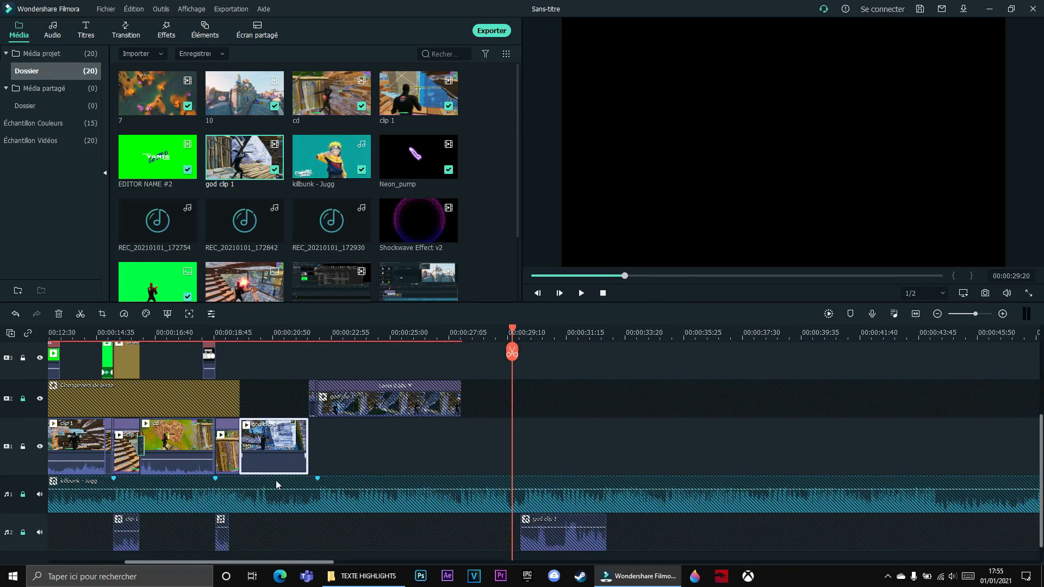
Unlock video track 2 and move the speed-changed god clip 1 segments back onto video track 1 after the main god clip 1 segment
drag(275, 476, 283, 461)
click(22, 400)
drag(367, 399, 368, 427)
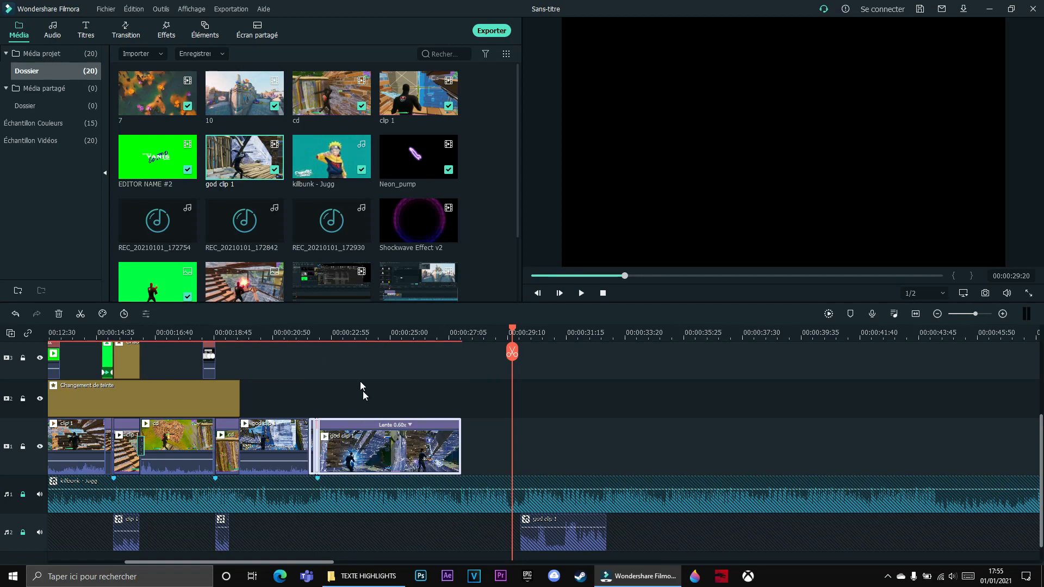
Unlock audio track 2 and move the god clip 1 audio so it starts at the third beat marker
scroll(526, 517, down, 1)
click(23, 511)
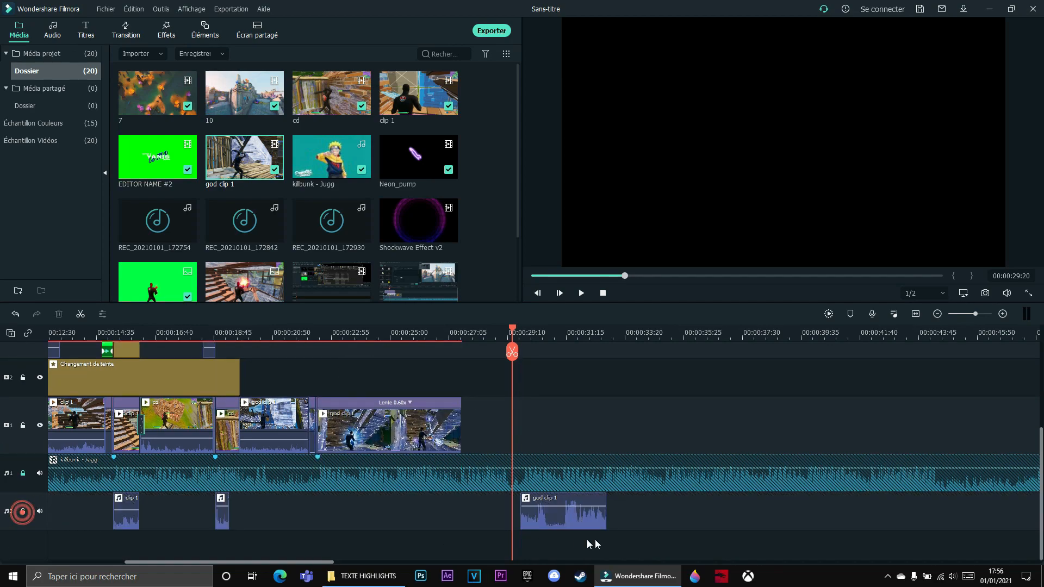
drag(561, 523, 373, 507)
Shorten the final slow-motion god clip 1 segment so it ends at 00:00:23:20
click(435, 408)
drag(462, 415, 359, 416)
click(234, 333)
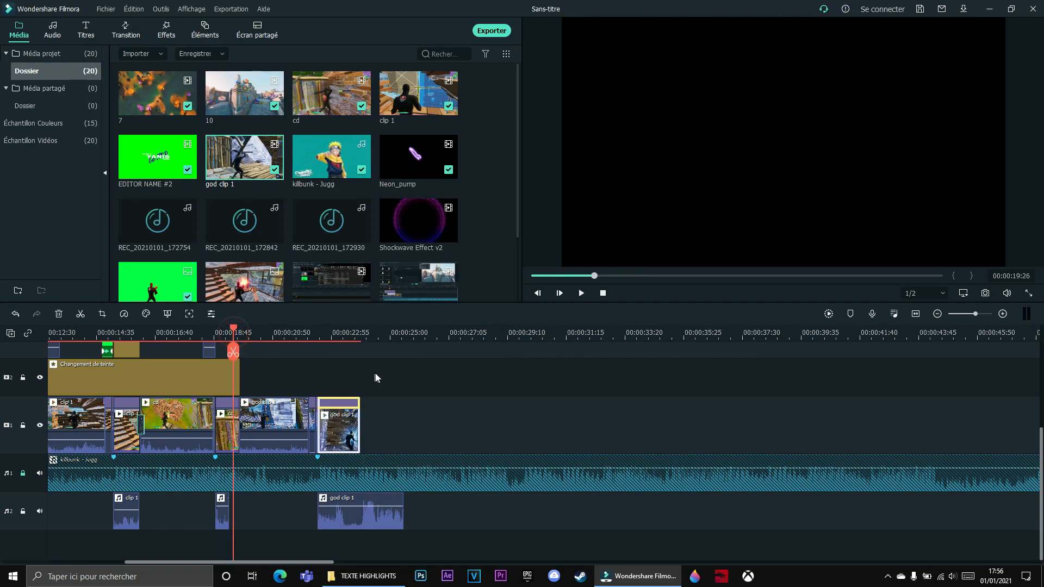
key(space)
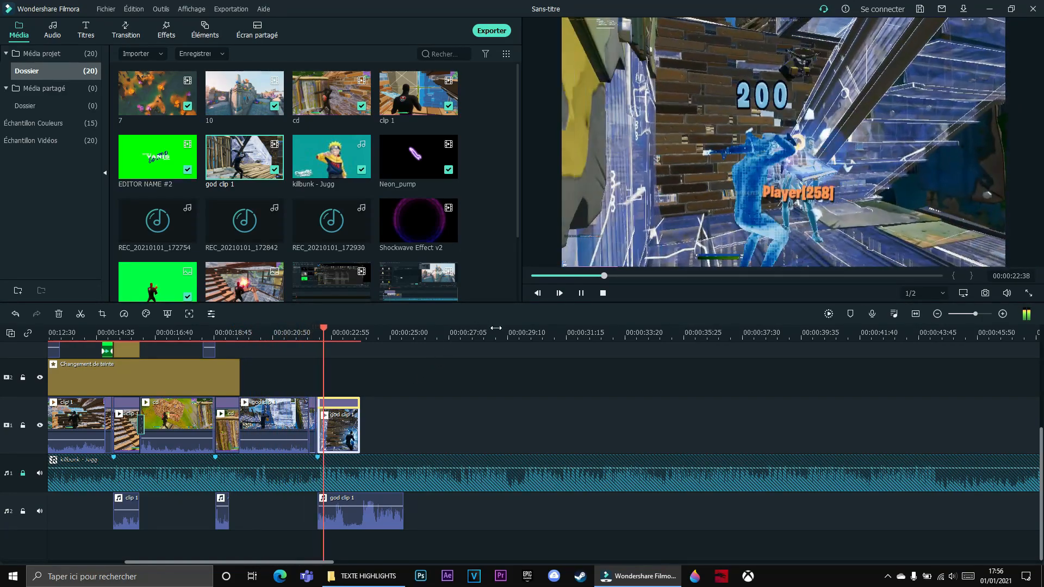
key(space)
drag(337, 352, 345, 349)
click(343, 351)
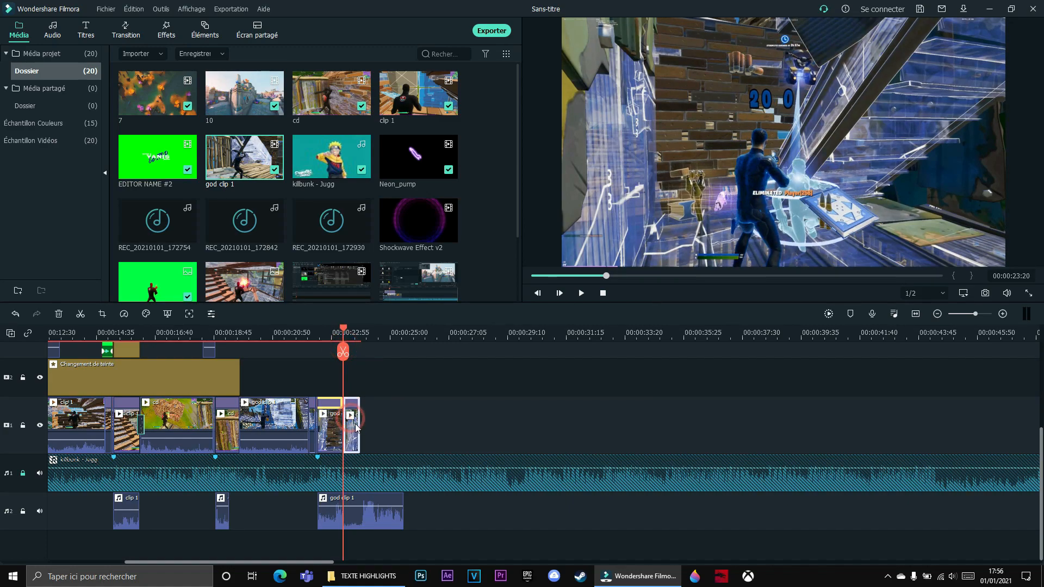
key(Delete)
Trim the god clip 1 audio to end with the video at 00:00:23:20 and lock audio track 2
click(377, 521)
drag(403, 510, 343, 497)
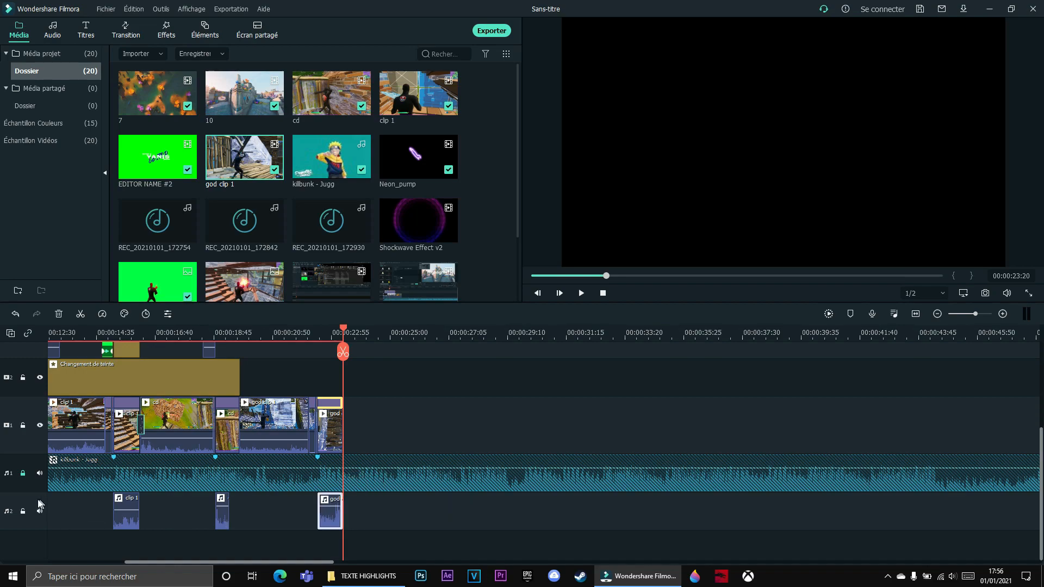
click(23, 512)
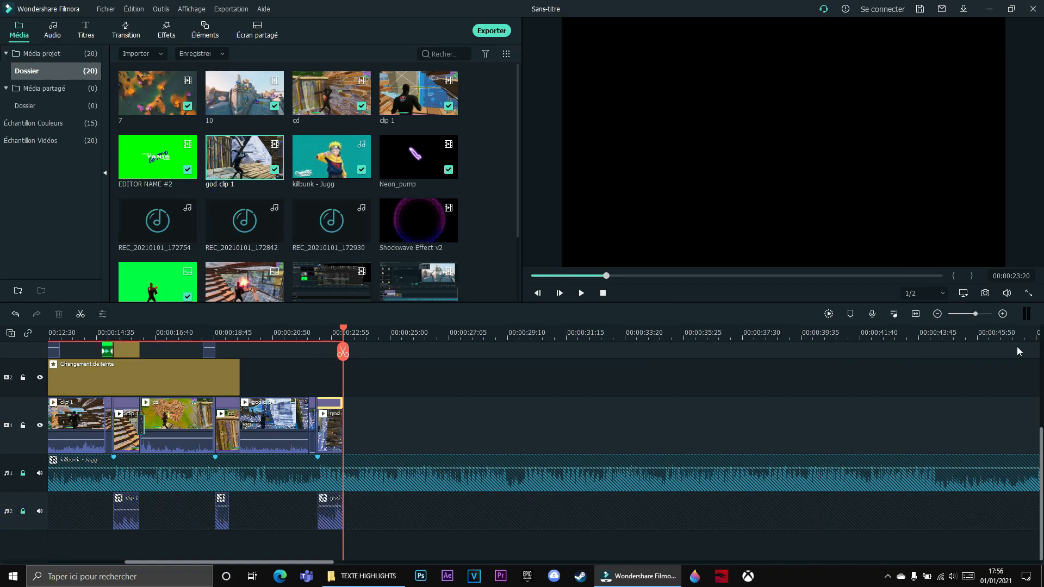
Extend the Changement de teinte effect on video track 2 to the end of god clip 1
click(976, 314)
drag(342, 353, 217, 352)
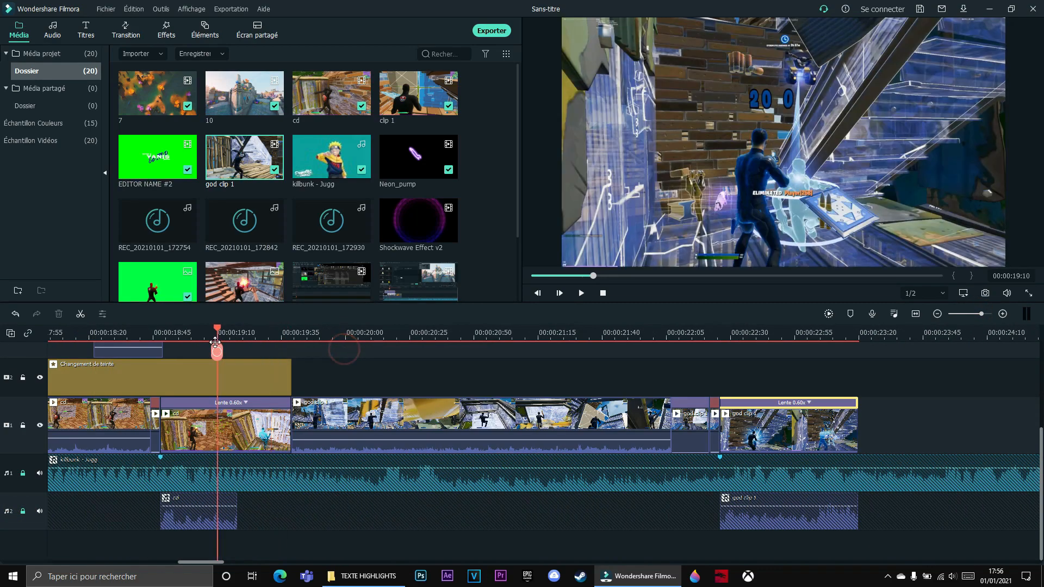
click(290, 374)
drag(291, 372, 857, 375)
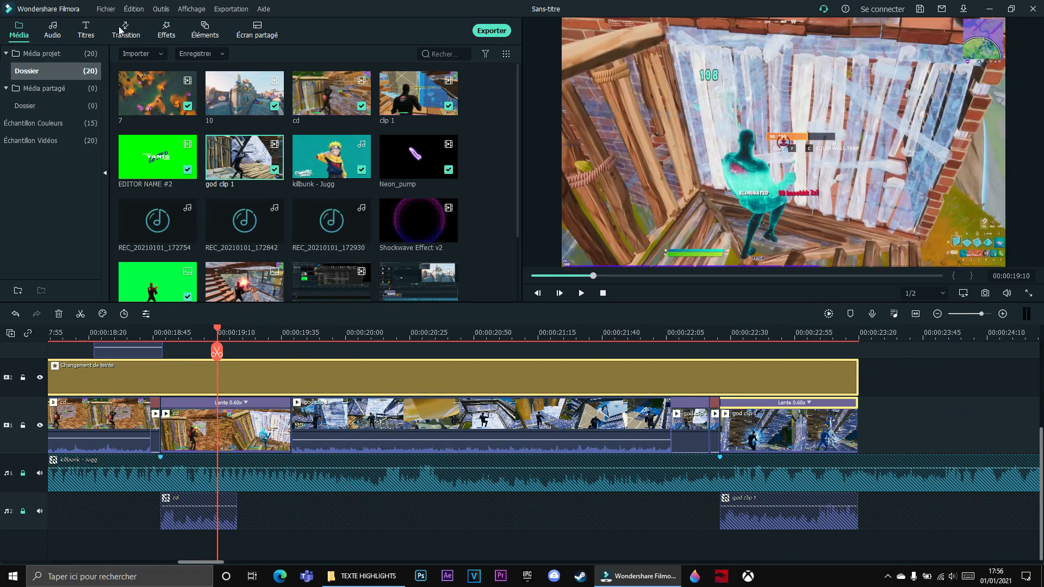
Add the favourite Diagonale floue 4 transition between cd and god clip 1 with a duration of 00:00:00:14
click(123, 29)
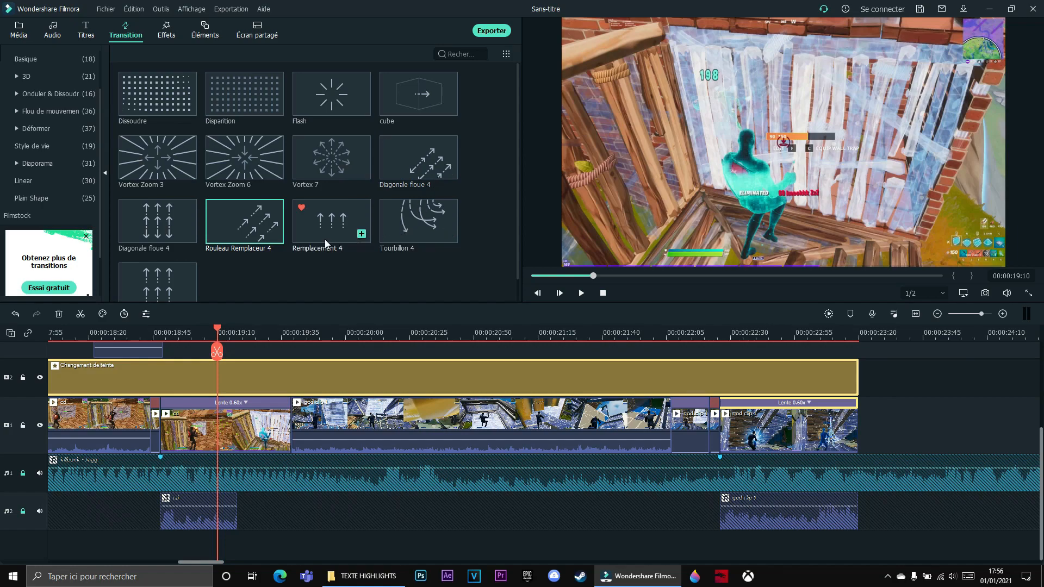
scroll(164, 229, down, 1)
drag(160, 202, 420, 425)
right_click(304, 423)
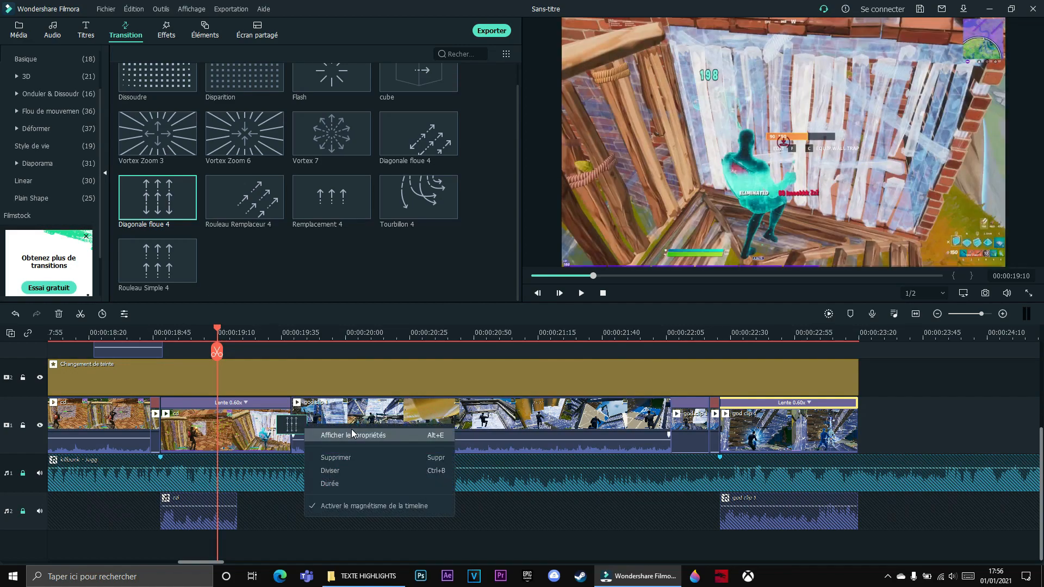
click(351, 429)
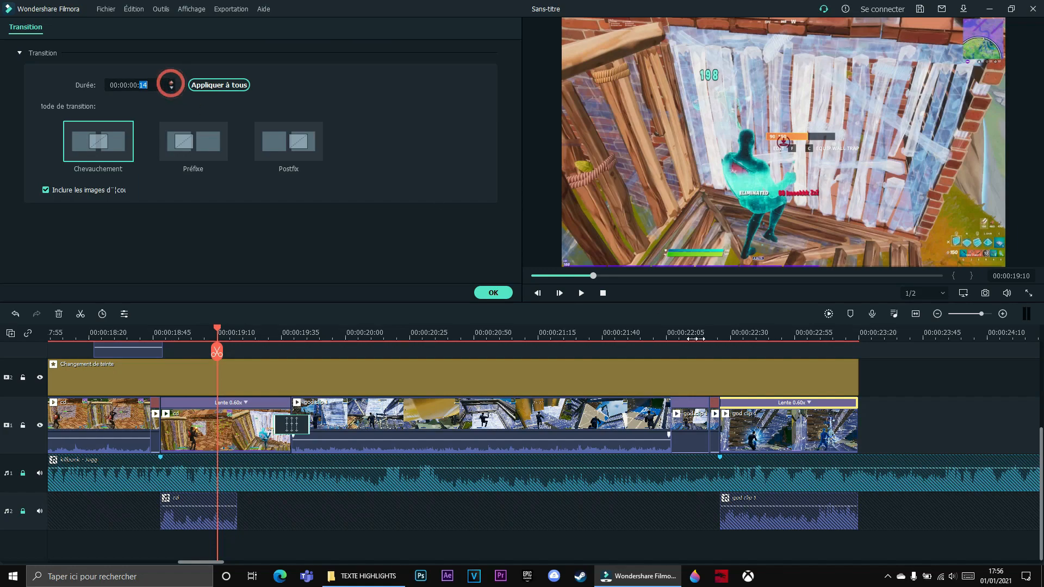
click(504, 295)
Play the whole edit back from the beginning to check the cuts, transition and beat timing
drag(218, 353, 26, 370)
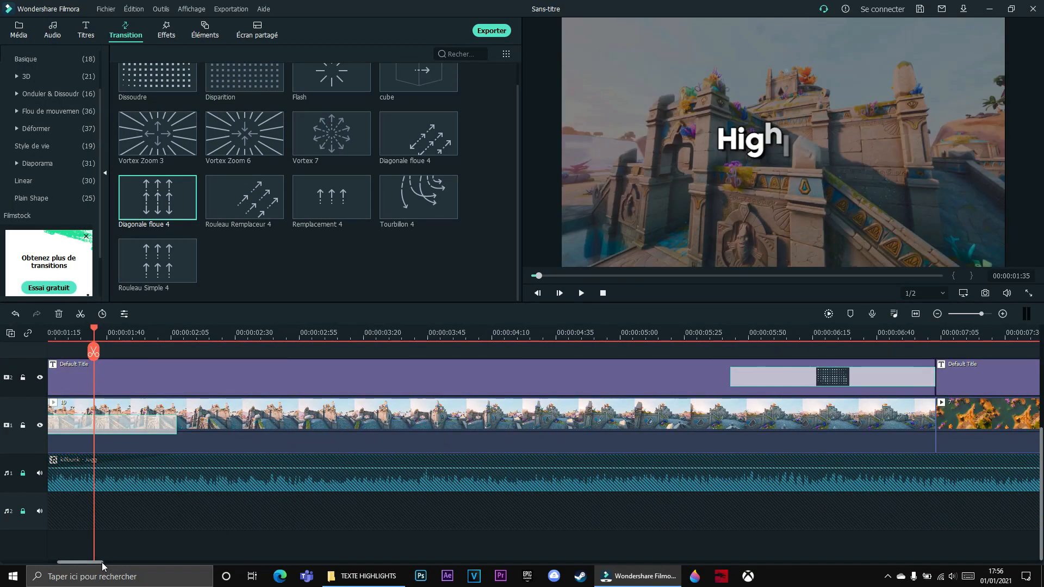
drag(101, 562, 90, 562)
scroll(241, 516, up, 3)
drag(295, 351, 6, 397)
key(space)
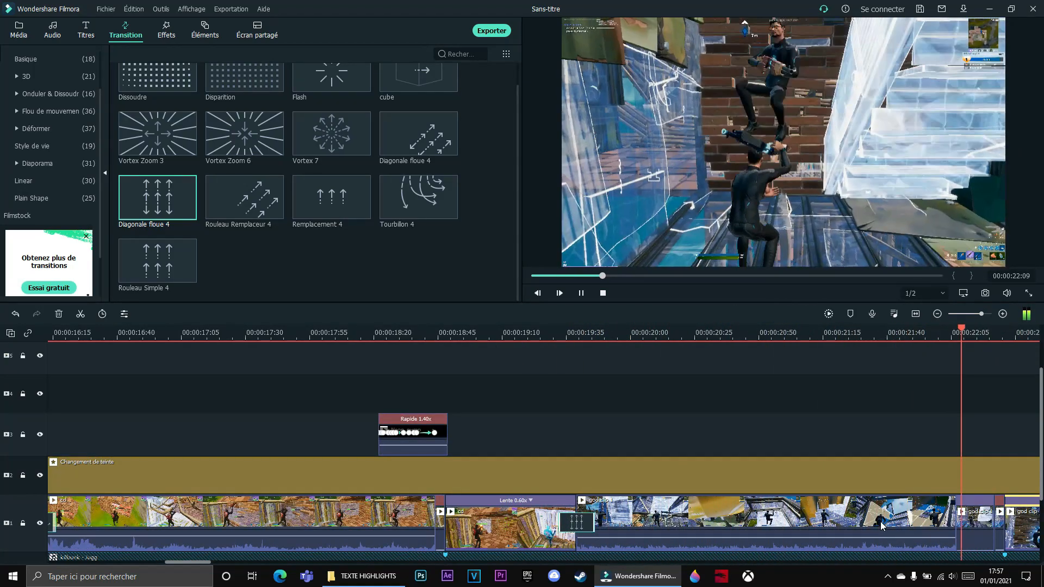
Add the Extrême effect on video track 3 and cut it off at the third beat marker
scroll(723, 417, down, 3)
drag(674, 402, 450, 390)
scroll(468, 397, up, 3)
scroll(565, 321, down, 2)
click(166, 31)
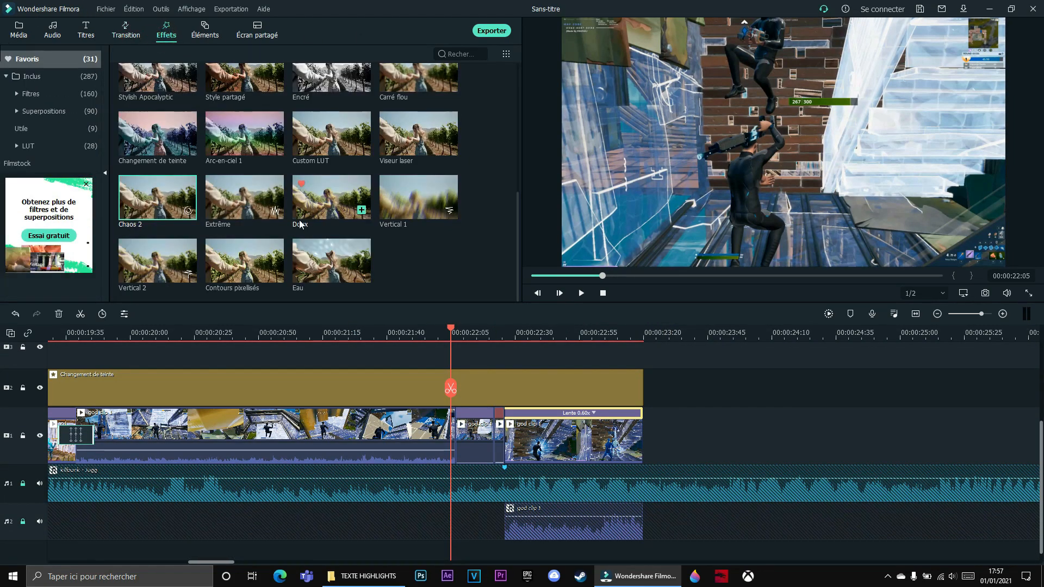
drag(244, 199, 540, 388)
click(539, 385)
key(Delete)
Trim the beginning of the Extrême effect so it starts at 00:00:21:56
drag(494, 354, 458, 359)
drag(535, 392, 424, 389)
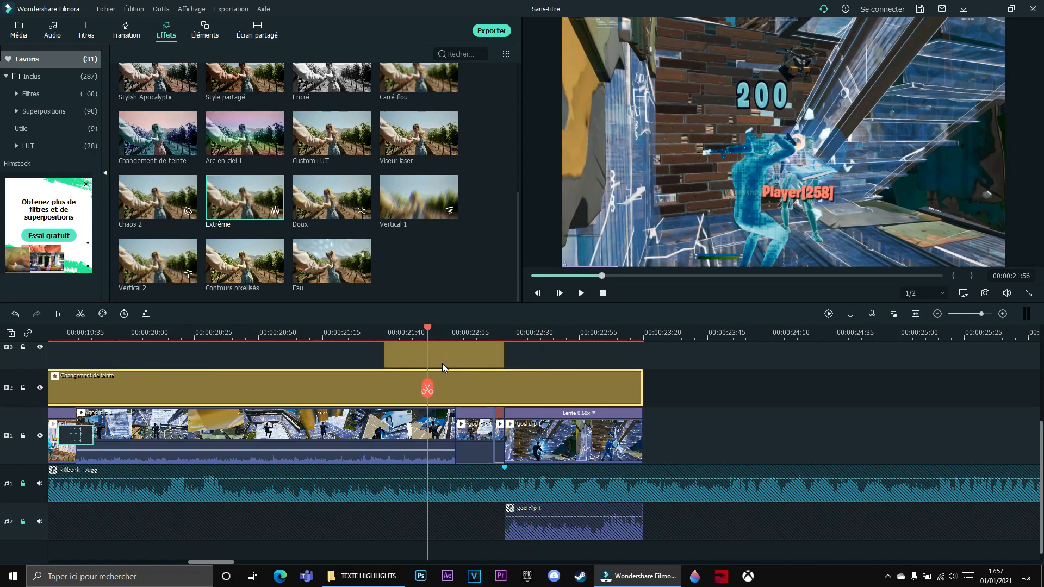
click(442, 361)
click(427, 390)
click(405, 354)
key(Delete)
Set the Extrême effect's frequency to 50, Position X to 0 and Position Y to 0.20, and preview it
click(449, 356)
click(466, 329)
right_click(465, 360)
click(511, 135)
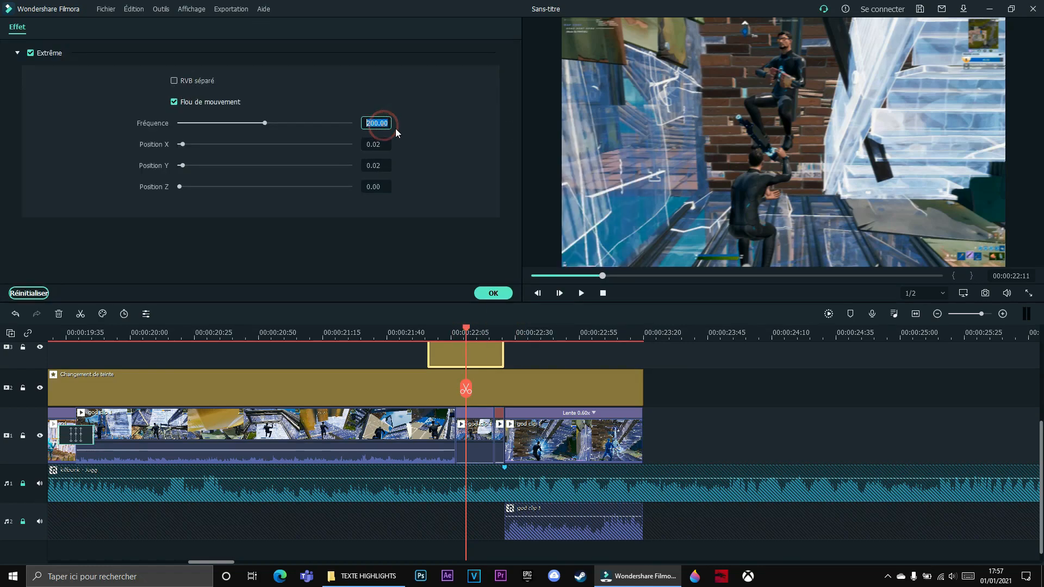
click(375, 144)
text(0)
click(381, 167)
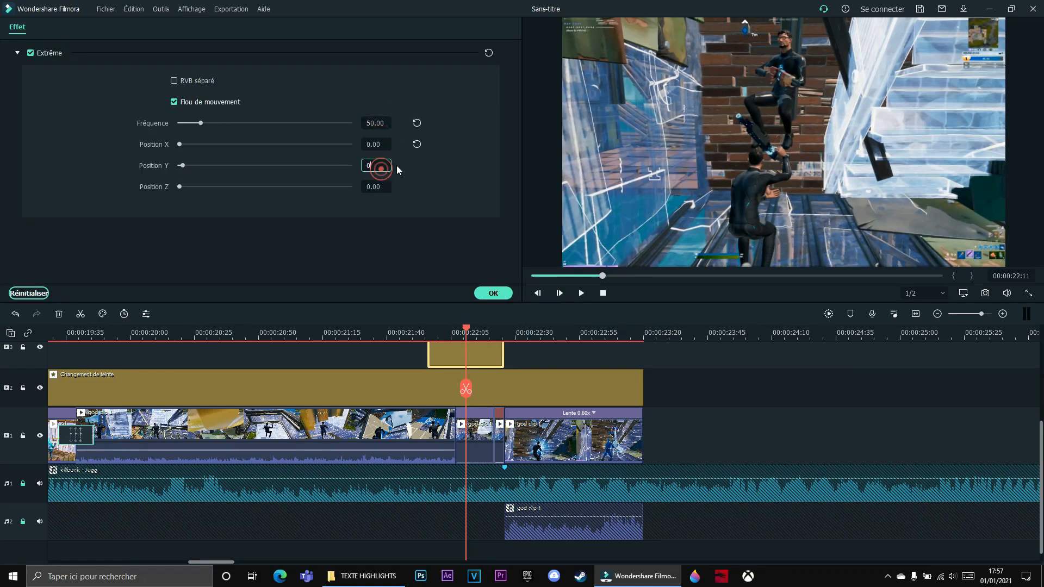
click(502, 299)
drag(466, 376, 253, 389)
key(space)
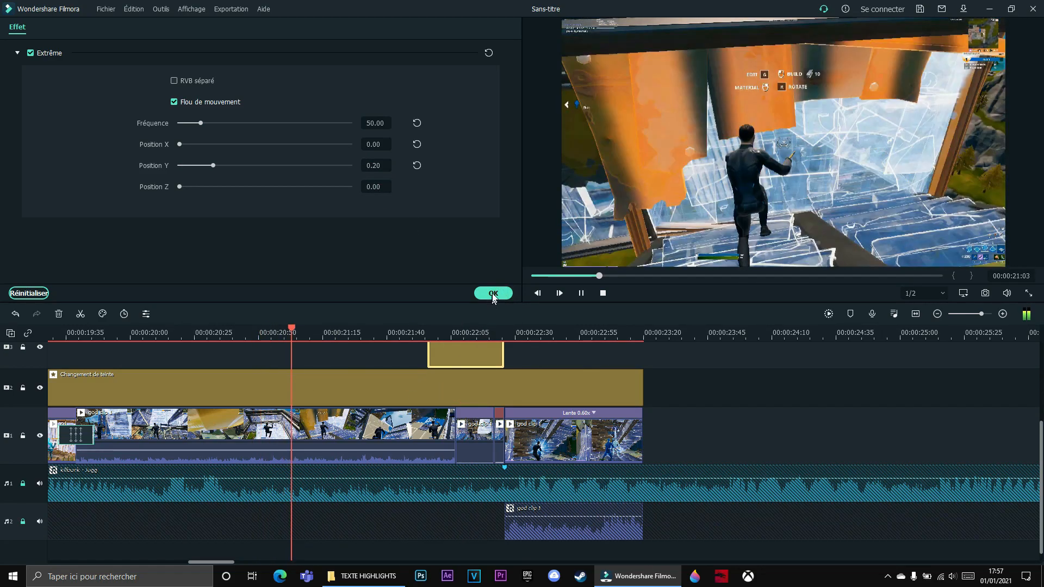
click(492, 294)
key(space)
Place the Dégradé 6 colour sample on video track 3 after the Extrême effect and trim it to end at 00:00:23:20
scroll(583, 395, up, 3)
drag(560, 390, 509, 380)
scroll(549, 389, down, 3)
scroll(505, 373, up, 4)
scroll(381, 207, up, 3)
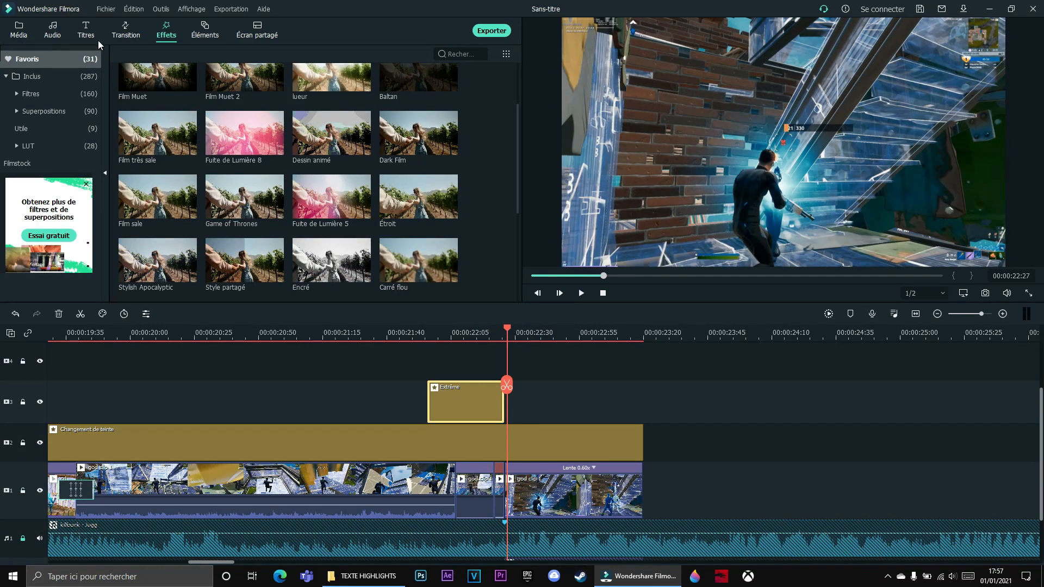
click(18, 30)
click(61, 129)
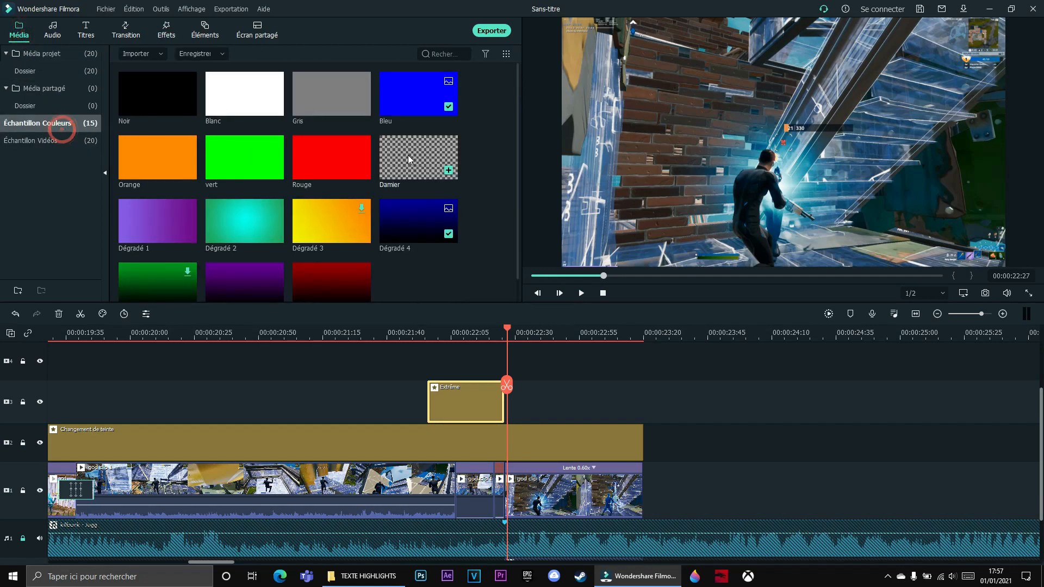
scroll(370, 207, down, 1)
drag(221, 252, 643, 374)
click(643, 374)
key(Delete)
Try the Éclaircir blending mode on the Dégradé 6 overlay and remove the overlay
click(572, 335)
right_click(614, 403)
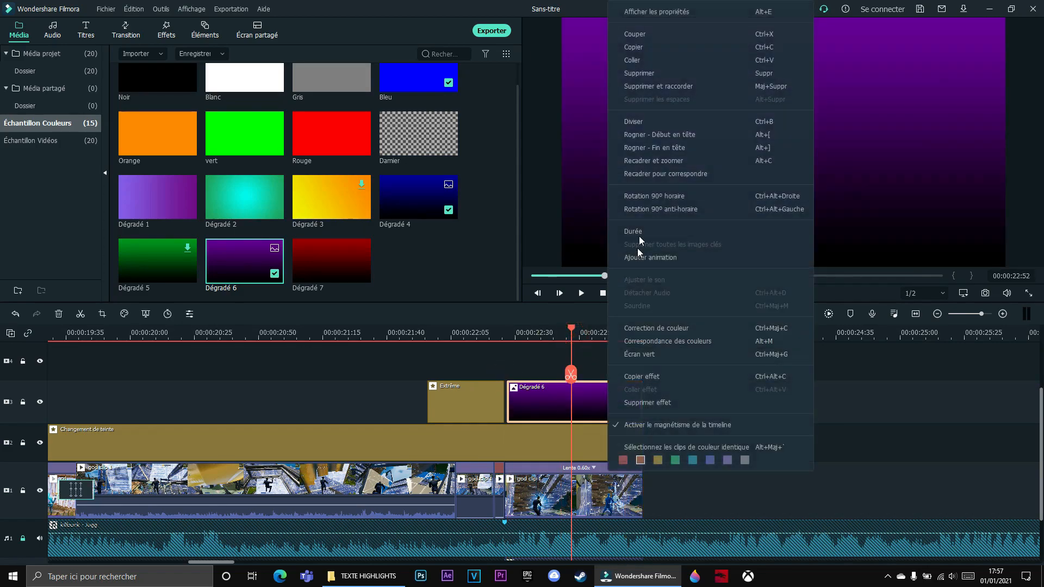
click(697, 16)
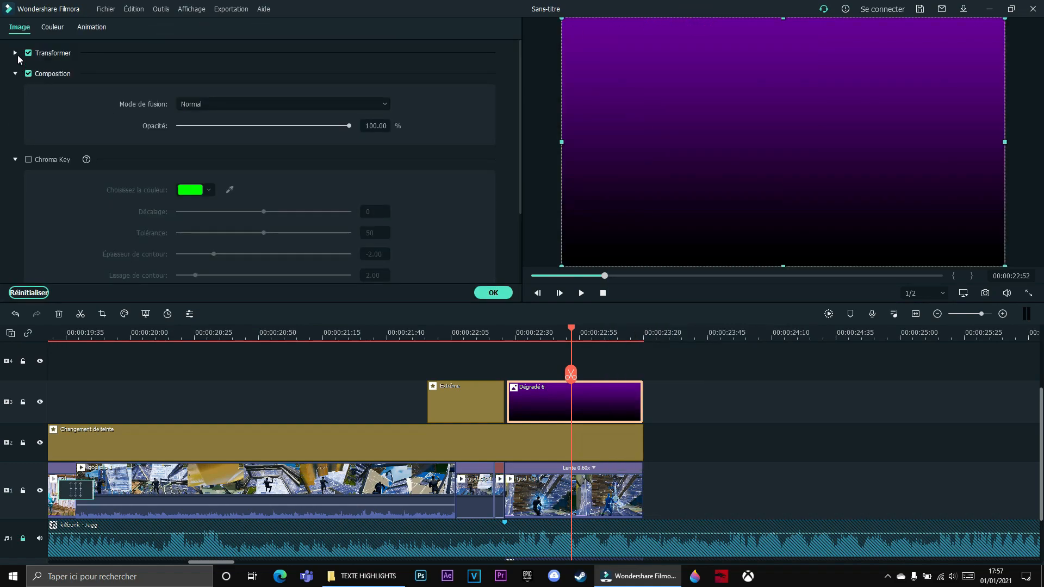
click(238, 102)
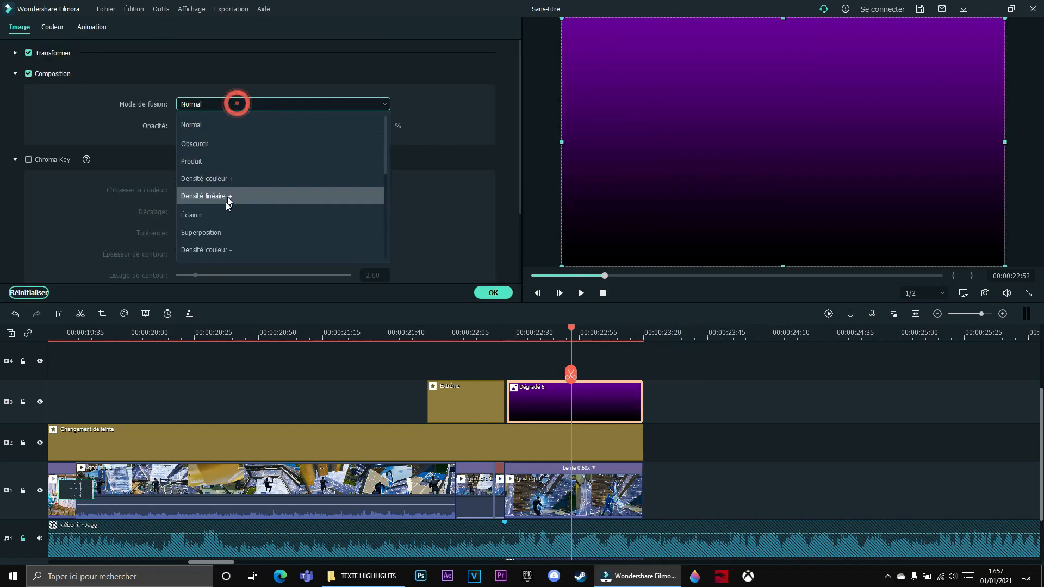
click(212, 216)
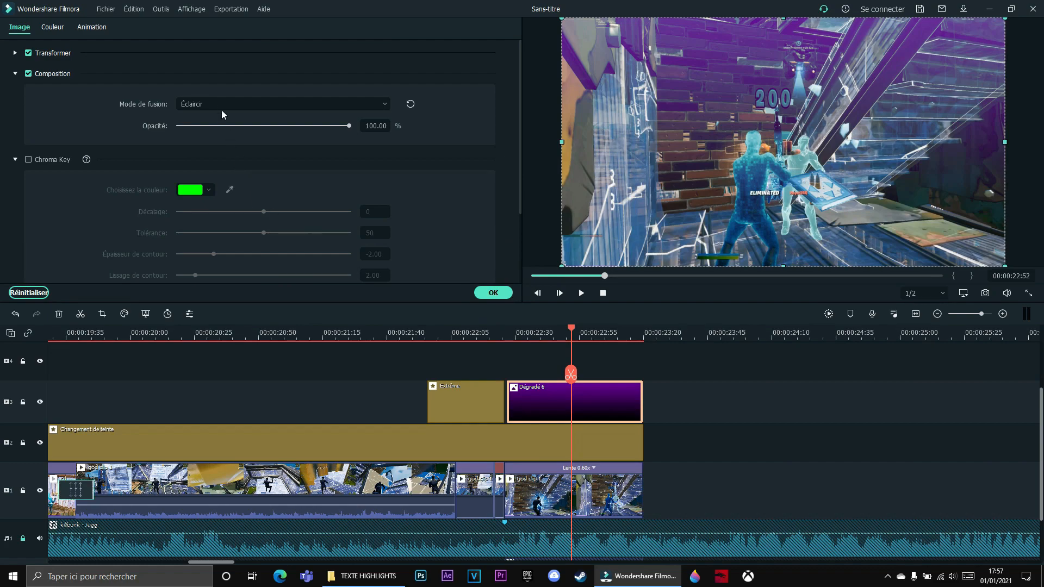
click(350, 104)
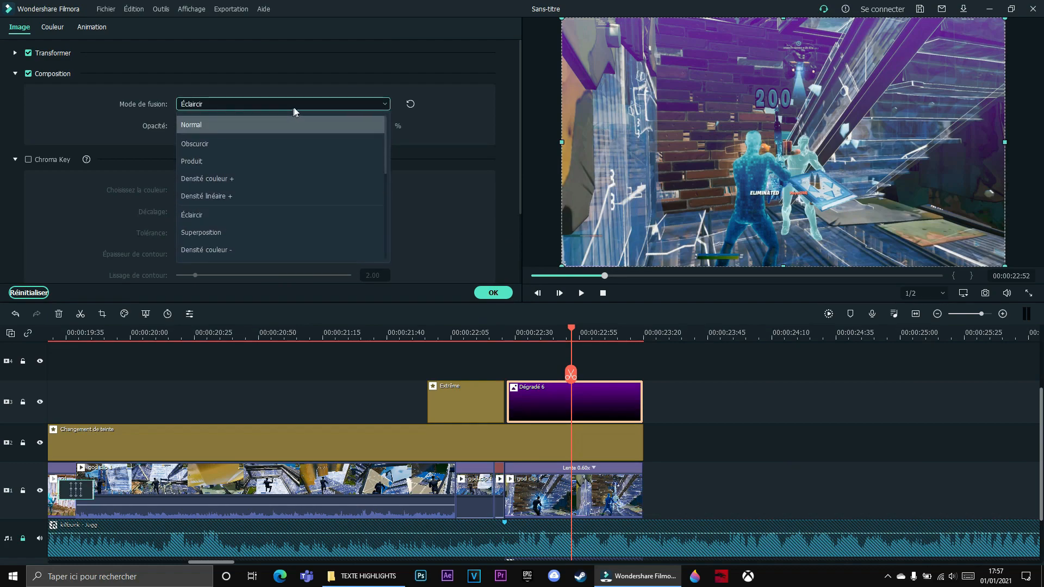
click(511, 293)
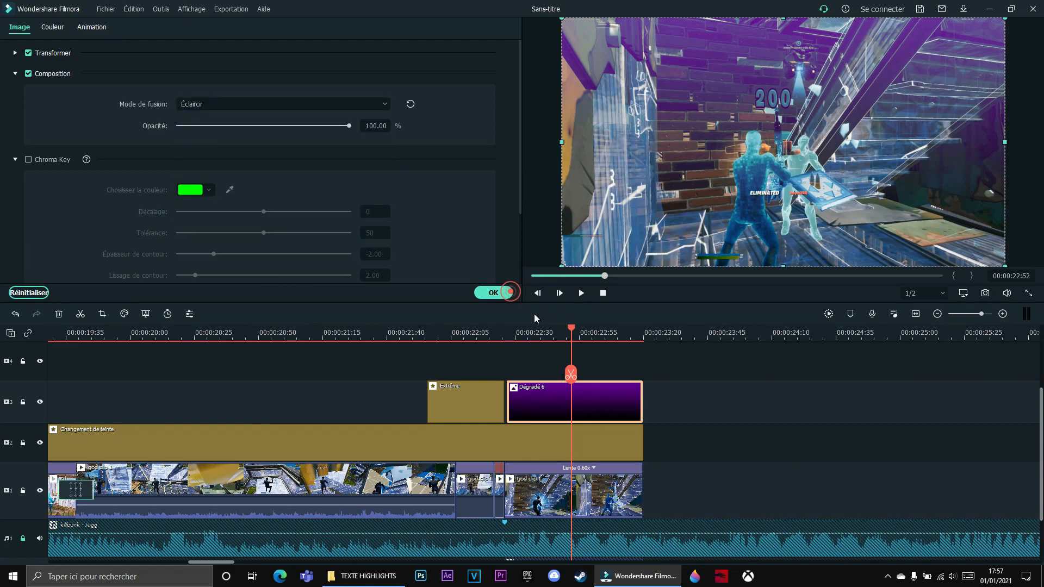
click(506, 297)
click(490, 294)
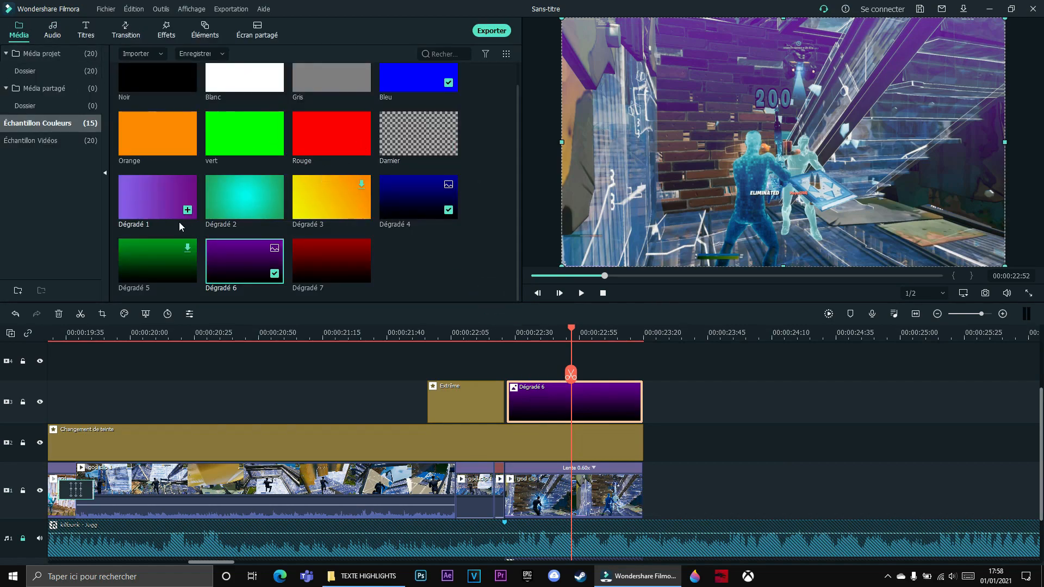
key(Delete)
Place the Dégradé 1 colour sample on video track 3 after the Extrême effect and trim it to end at 00:00:23:20
drag(158, 196, 638, 355)
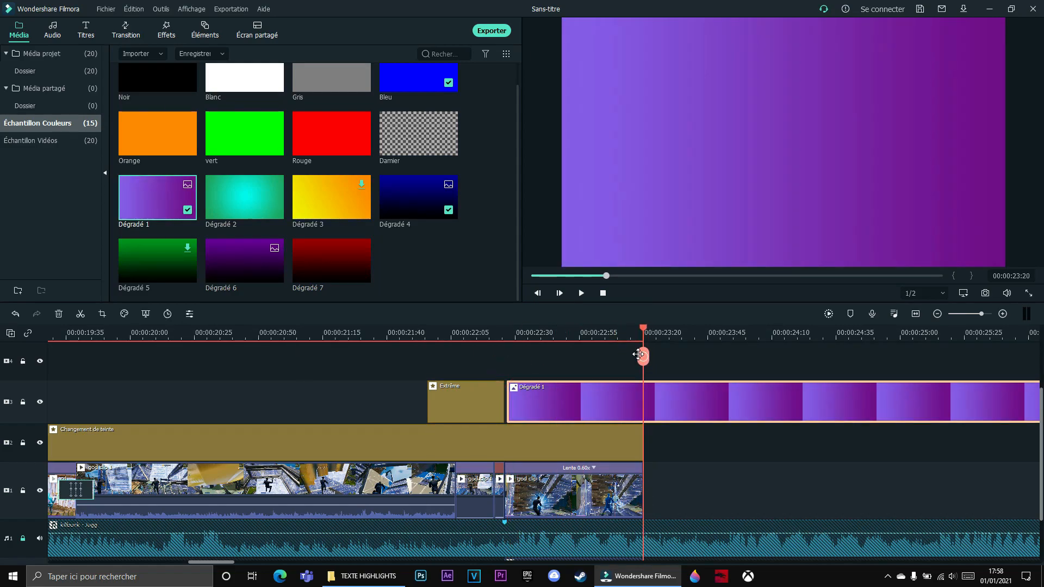
click(643, 359)
click(678, 384)
key(Delete)
Set the Dégradé 1 overlay's blending mode to Éclaircir and its opacity to 35%
click(564, 334)
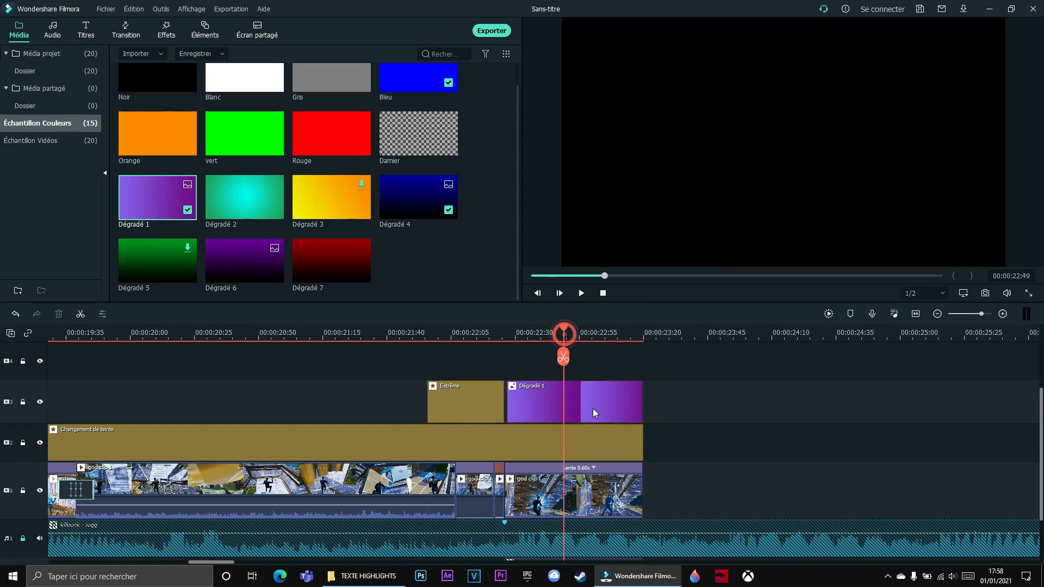
right_click(593, 410)
click(641, 12)
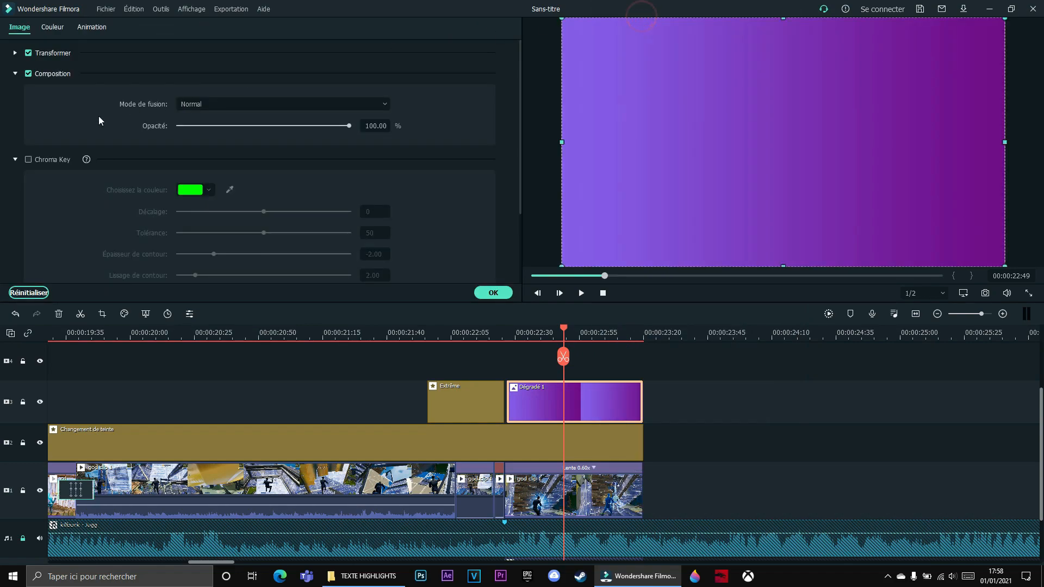
click(286, 103)
click(225, 213)
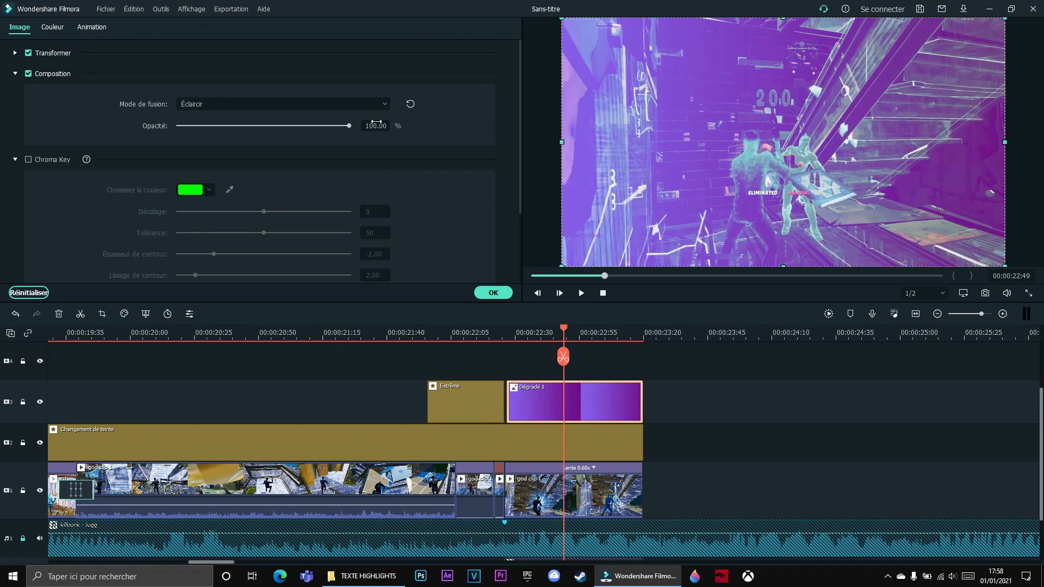
text(15)
key(Return)
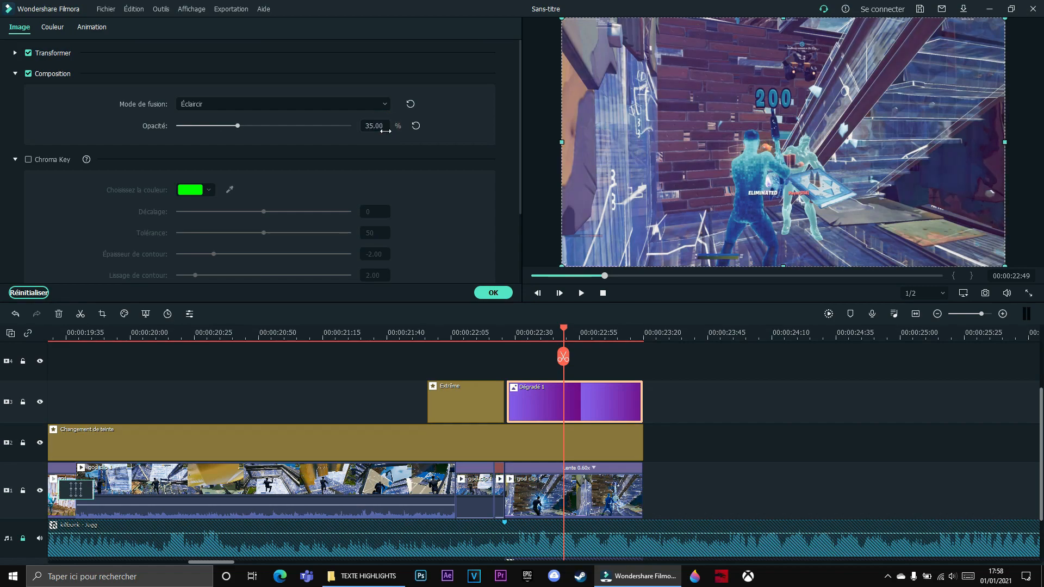
drag(563, 368, 513, 359)
click(493, 292)
Add a Dissoudre transition to the end of the Dégradé 1 overlay and stretch it over nearly the entire overlay
click(138, 31)
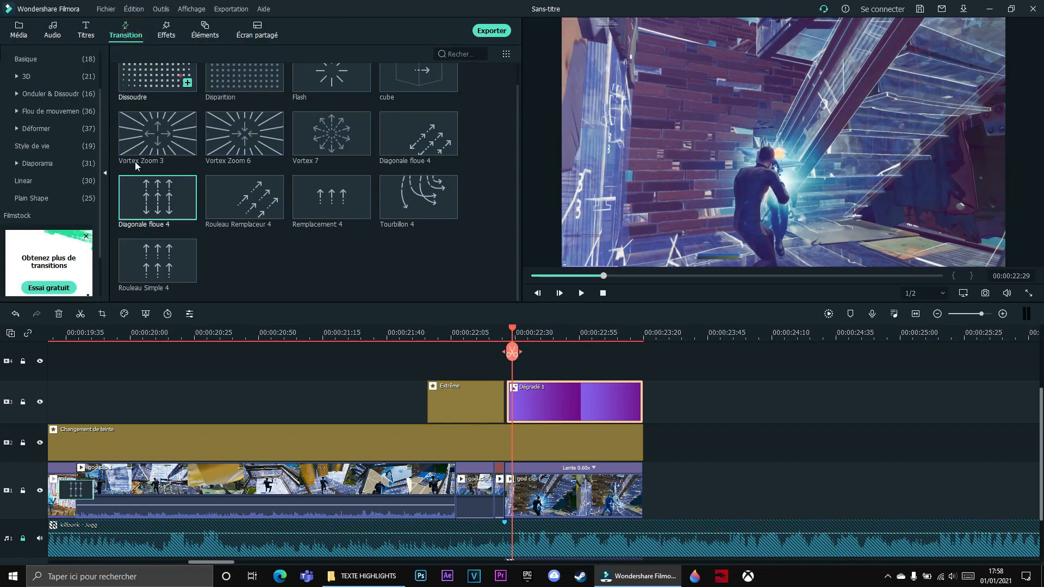
drag(147, 70, 497, 393)
drag(643, 403, 517, 400)
Play back the end of god clip 1 to check the Extrême effect and the fading gradient overlay
click(505, 351)
click(302, 375)
key(space)
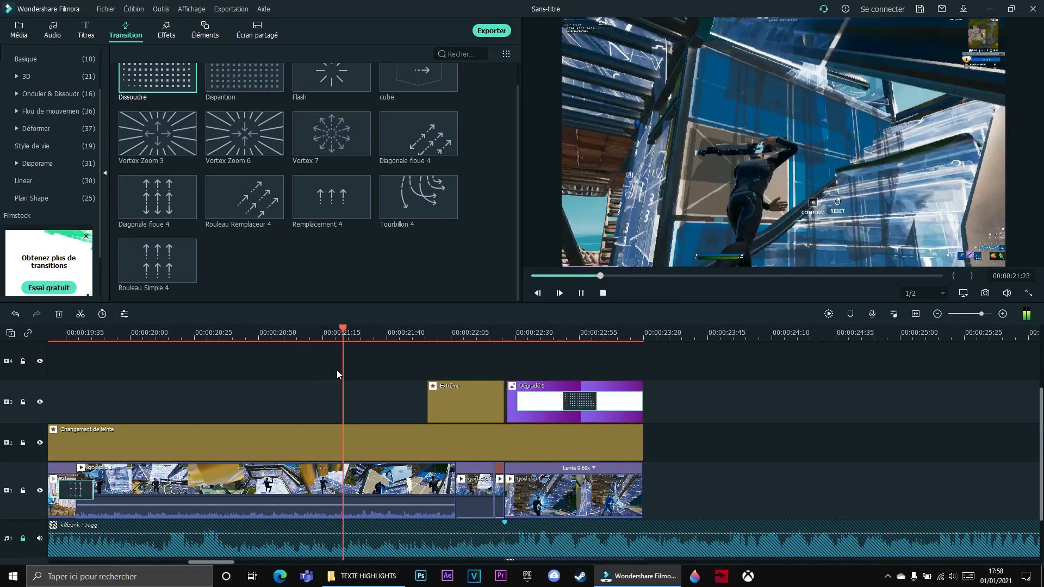
Place the Shockwave Effect v2 clip from the project media on video track 4, starting with the Dégradé 1 overlay
scroll(581, 420, up, 5)
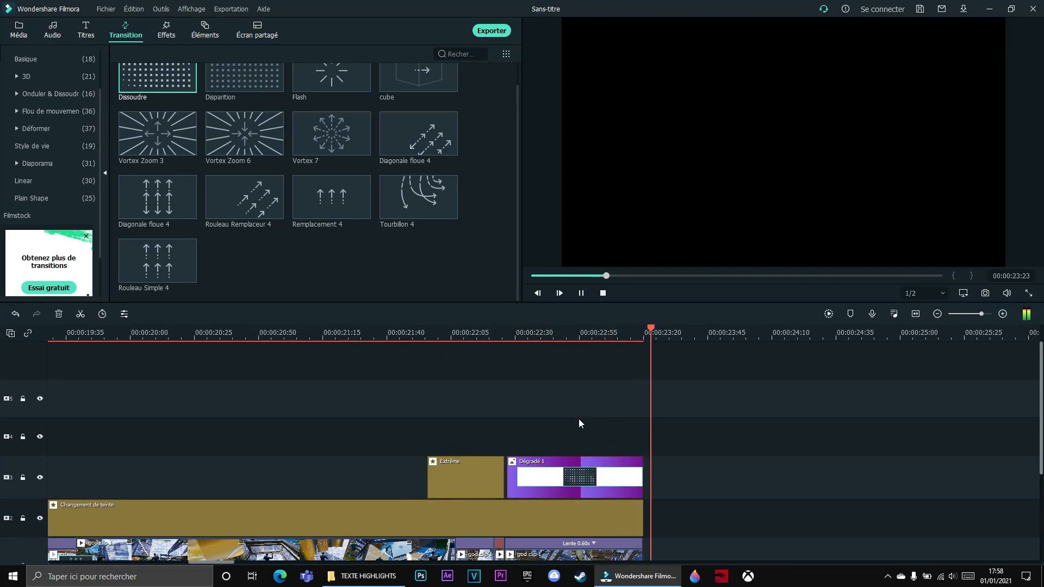
key(space)
scroll(593, 416, down, 9)
scroll(598, 380, up, 1)
scroll(326, 261, up, 1)
scroll(74, 233, up, 2)
click(22, 34)
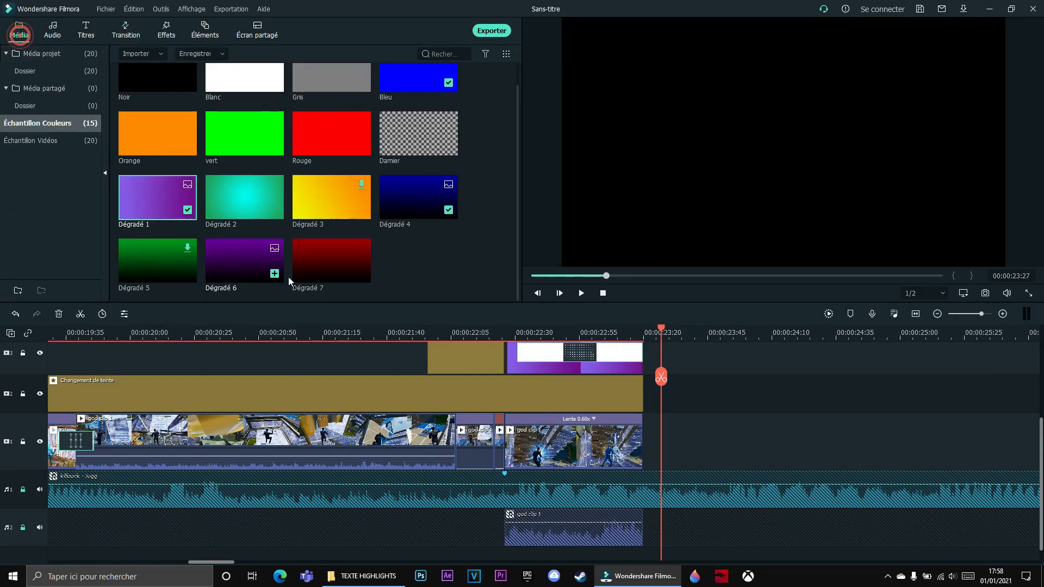
double_click(50, 57)
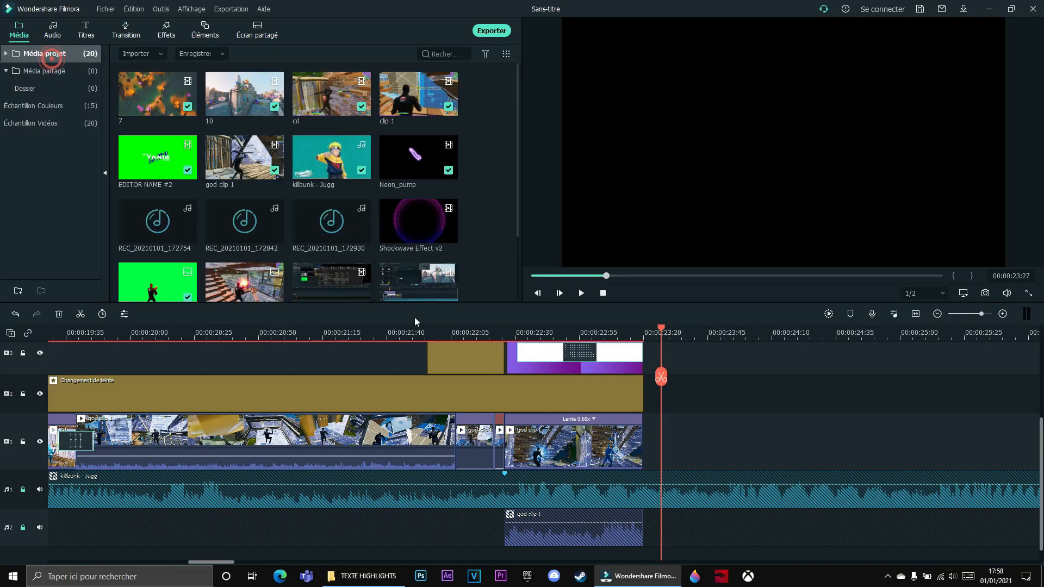
scroll(261, 381, up, 4)
drag(409, 234, 509, 434)
Set the Shockwave Effect v2 clip's blending mode to Éclaircir and preview the result around 00:00:22:42
right_click(549, 433)
click(620, 17)
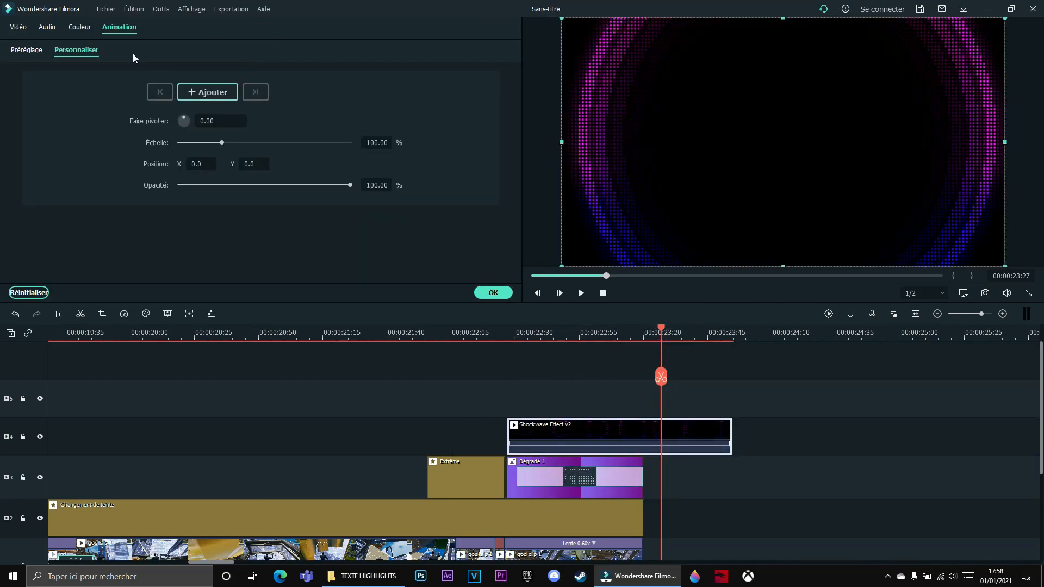
click(17, 27)
click(221, 93)
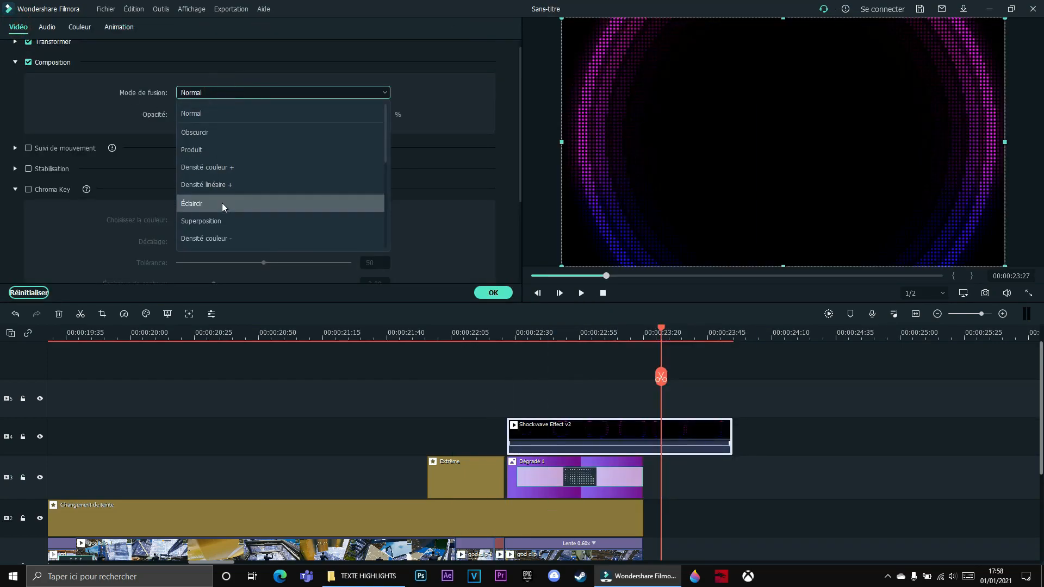
click(222, 206)
click(234, 94)
click(226, 218)
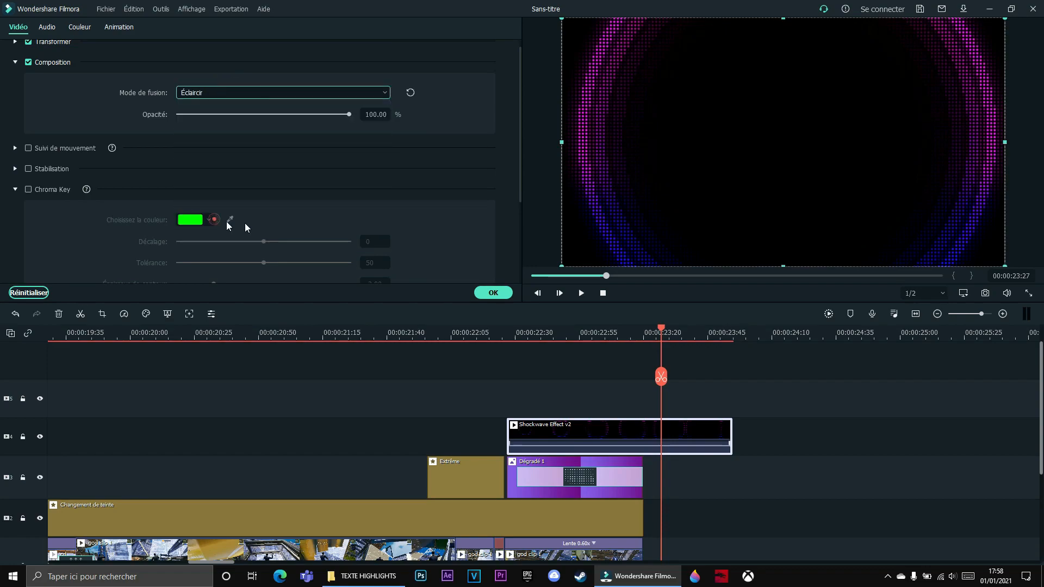
click(504, 294)
click(546, 338)
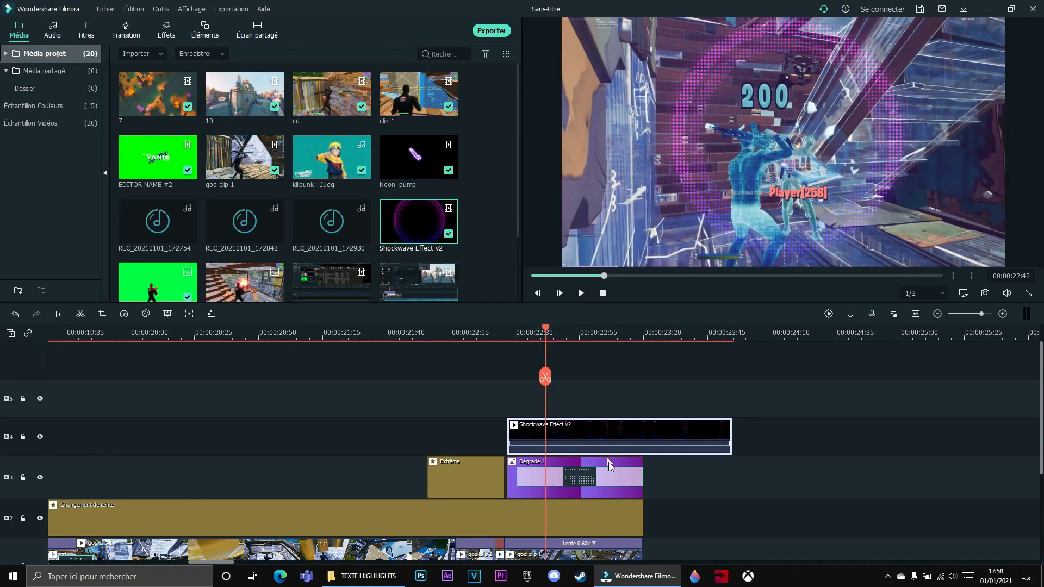
Speed up the Shockwave Effect v2 clip so it ends at about 00:00:22:47
right_click(592, 426)
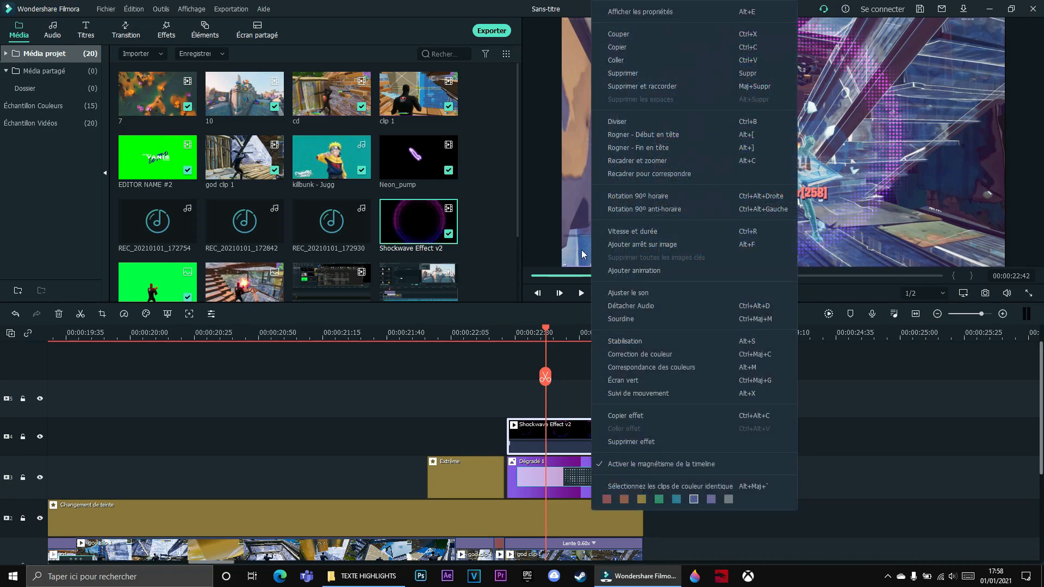
click(601, 231)
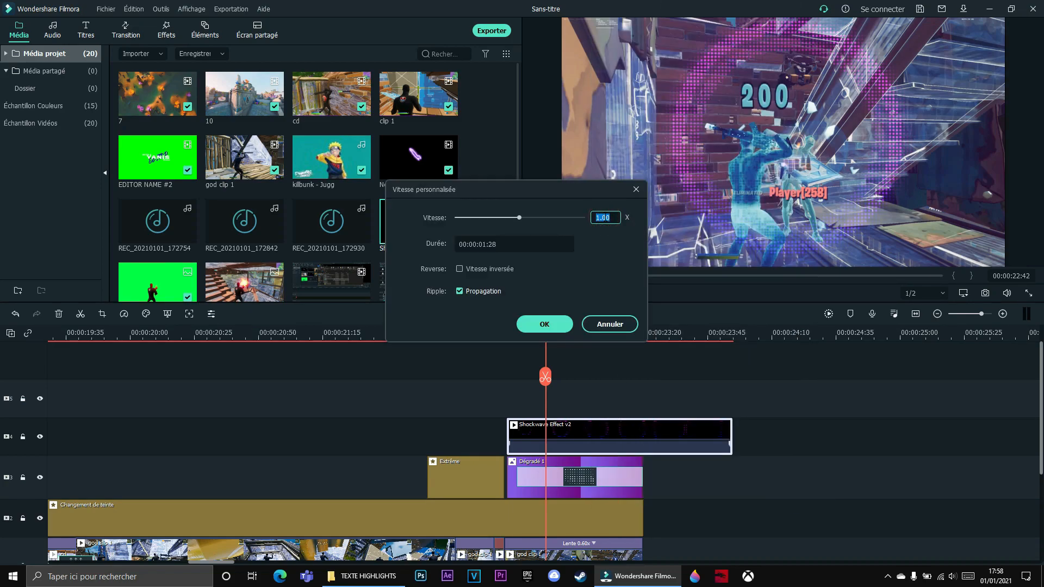
click(544, 324)
mouse_move(546, 374)
mouse_down()
mouse_move(557, 370)
mouse_move(520, 370)
mouse_move(529, 377)
mouse_up()
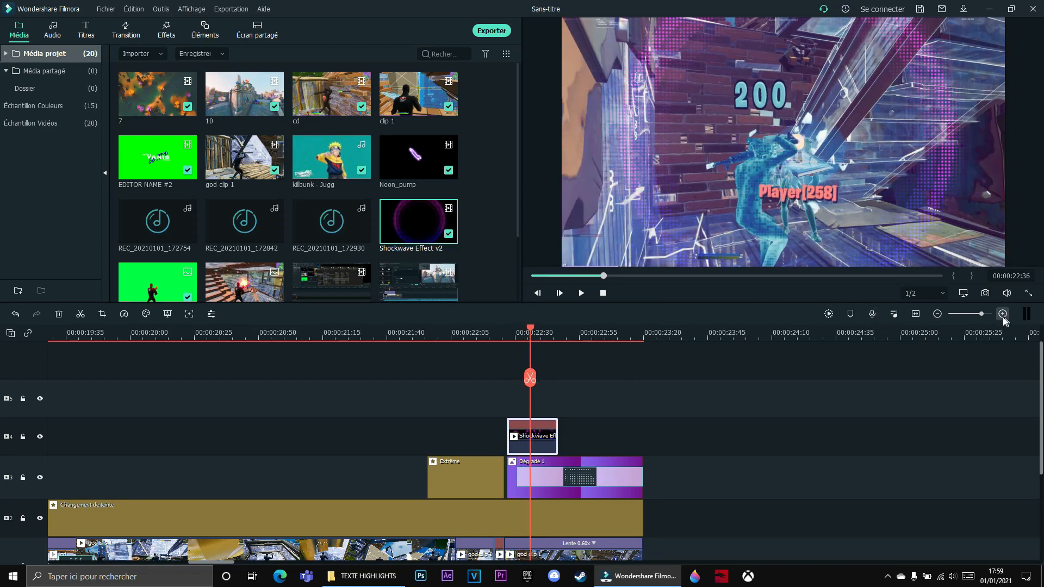
Render the timeline preview and play the whole montage from the start
drag(982, 314, 973, 316)
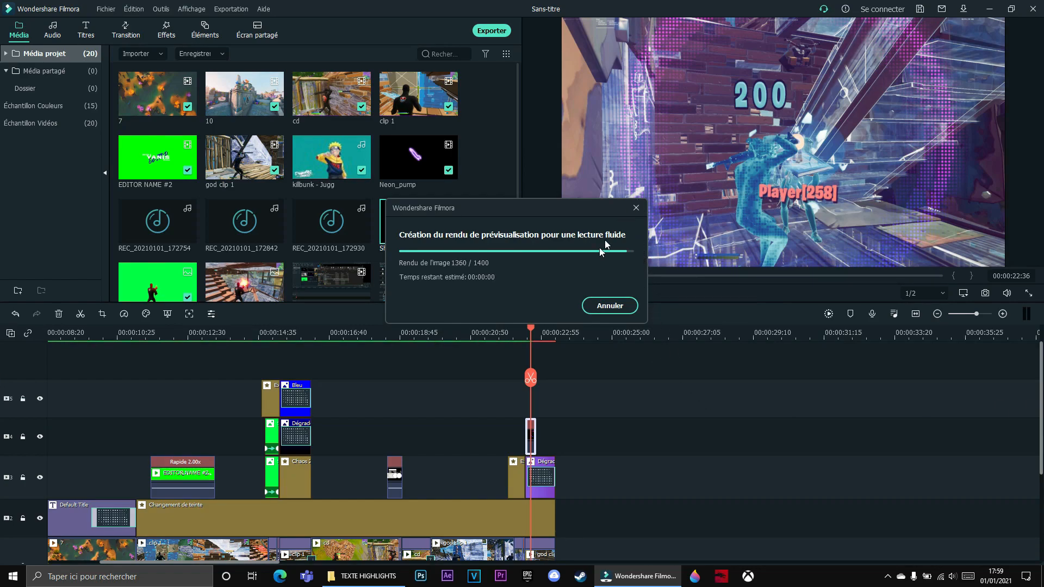
drag(531, 379, 43, 380)
scroll(328, 437, down, 5)
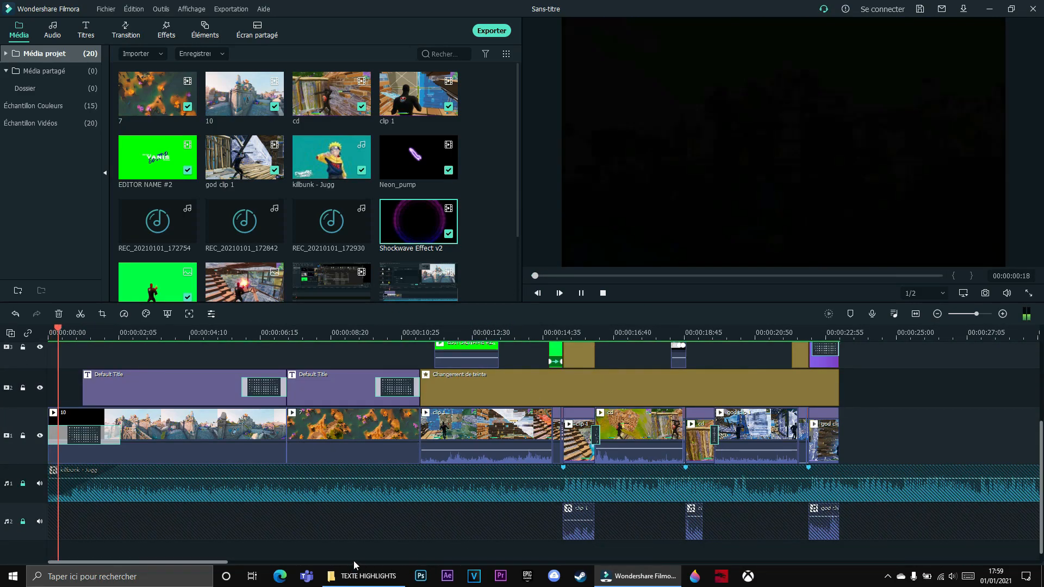
key(space)
scroll(607, 461, up, 3)
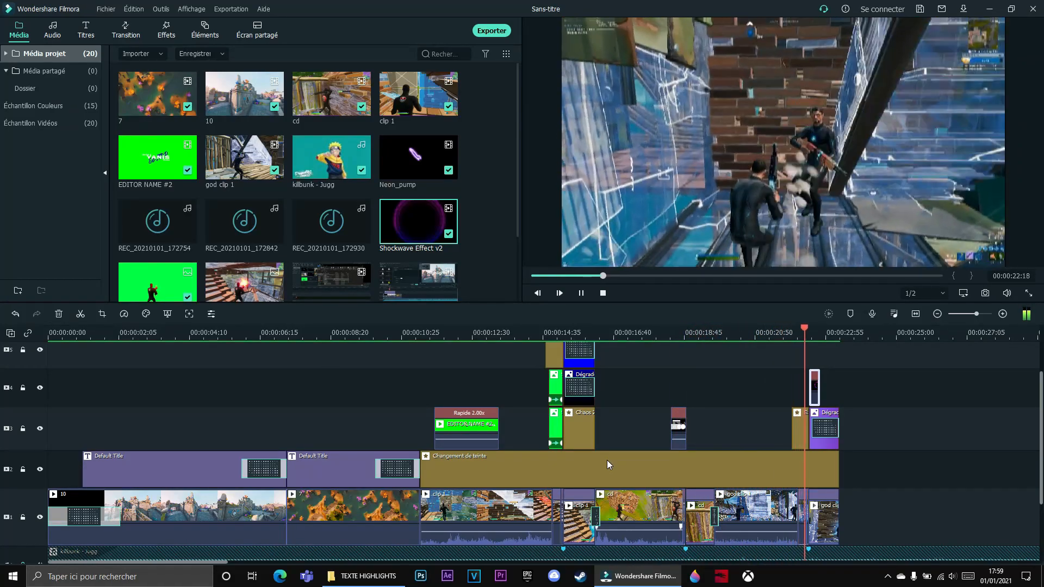
key(space)
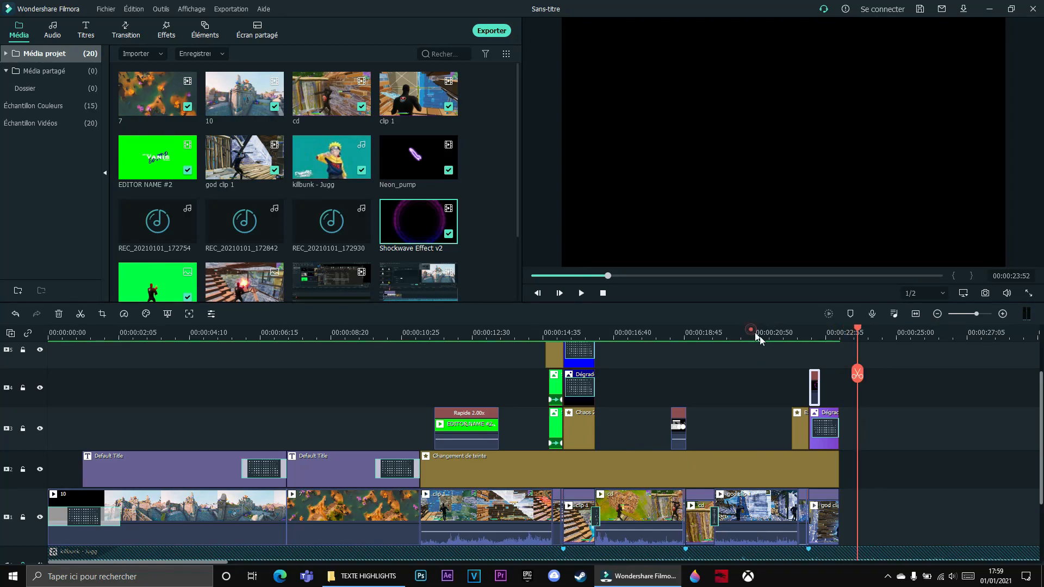
Place the wavy-text thanks-for-watching outro on video track 1 directly after god clip 1
click(751, 330)
drag(753, 364, 819, 354)
scroll(338, 187, down, 3)
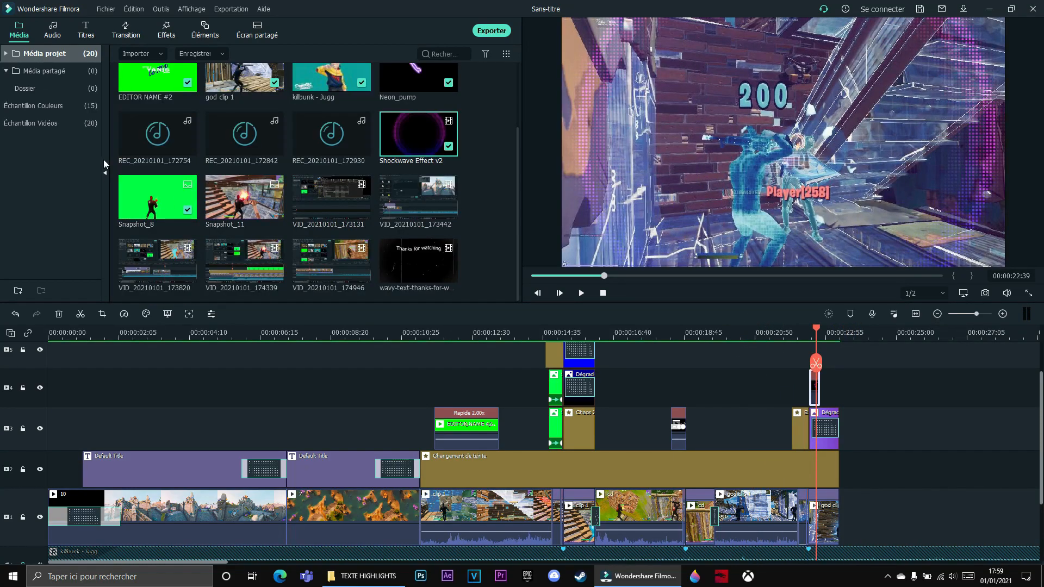
mouse_move(407, 272)
mouse_down()
mouse_move(761, 490)
mouse_move(854, 484)
mouse_up()
drag(815, 365, 865, 354)
Split the thanks-for-watching outro at 00:00:29:35 and delete the part after the cut
drag(977, 314, 973, 315)
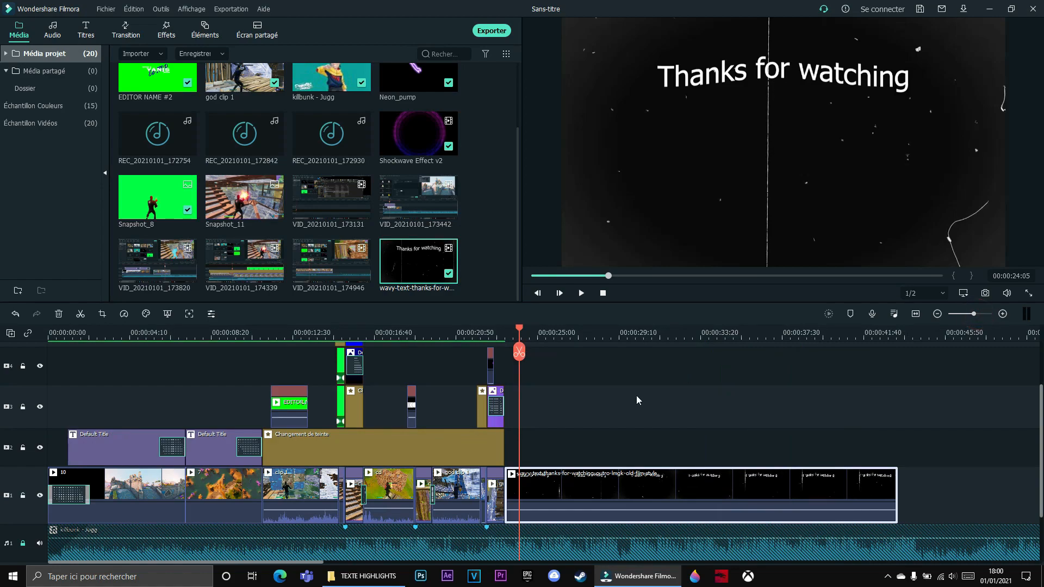
click(625, 354)
click(627, 353)
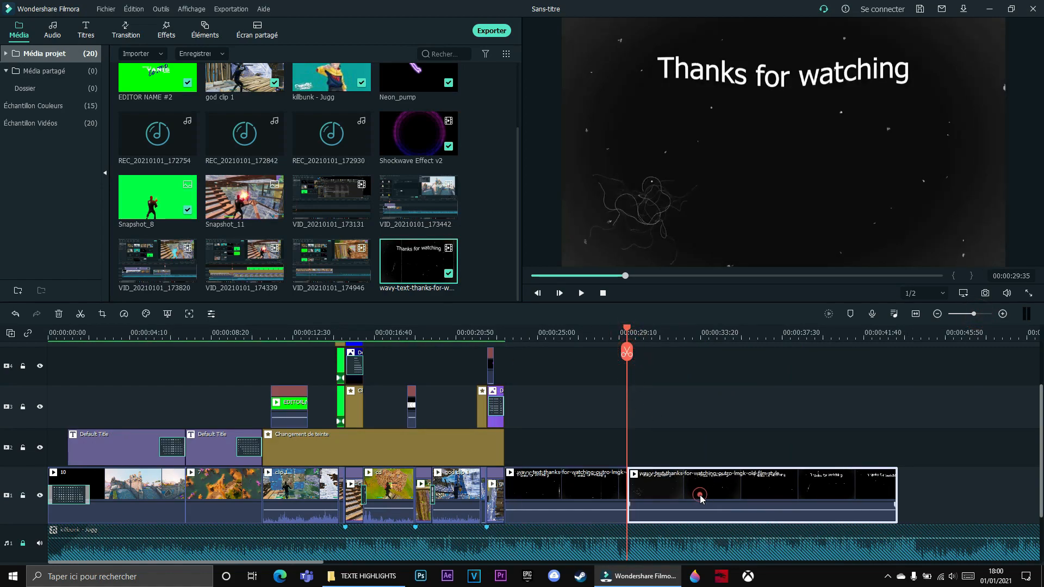
key(Delete)
Unlock audio track 1 and split the killbunk - Jugg music at 00:00:23:20, where the outro starts
mouse_move(627, 352)
mouse_down()
mouse_move(525, 359)
mouse_move(501, 376)
mouse_up()
scroll(568, 396, down, 3)
drag(973, 314, 986, 313)
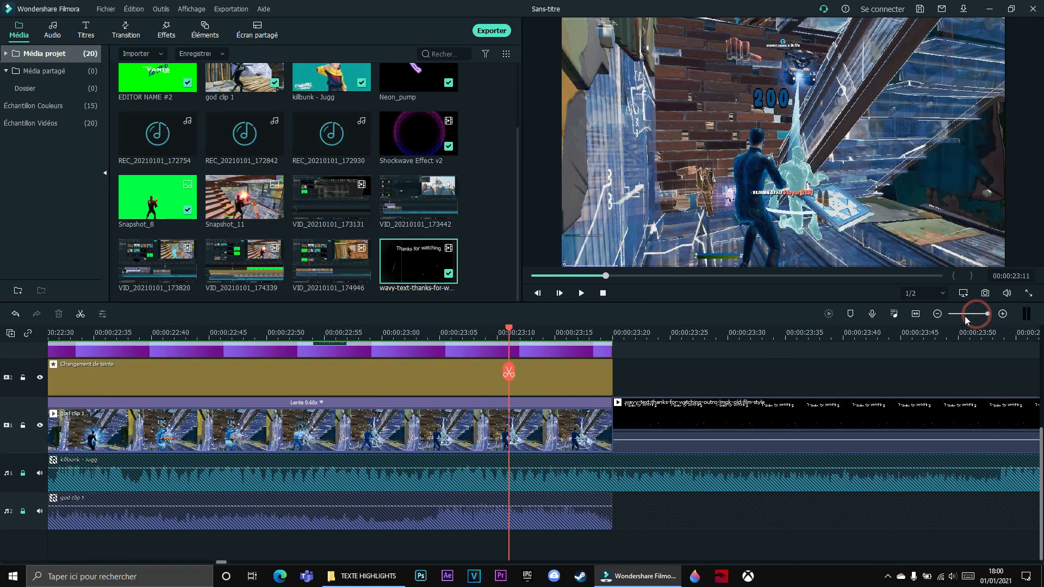
drag(508, 369, 624, 356)
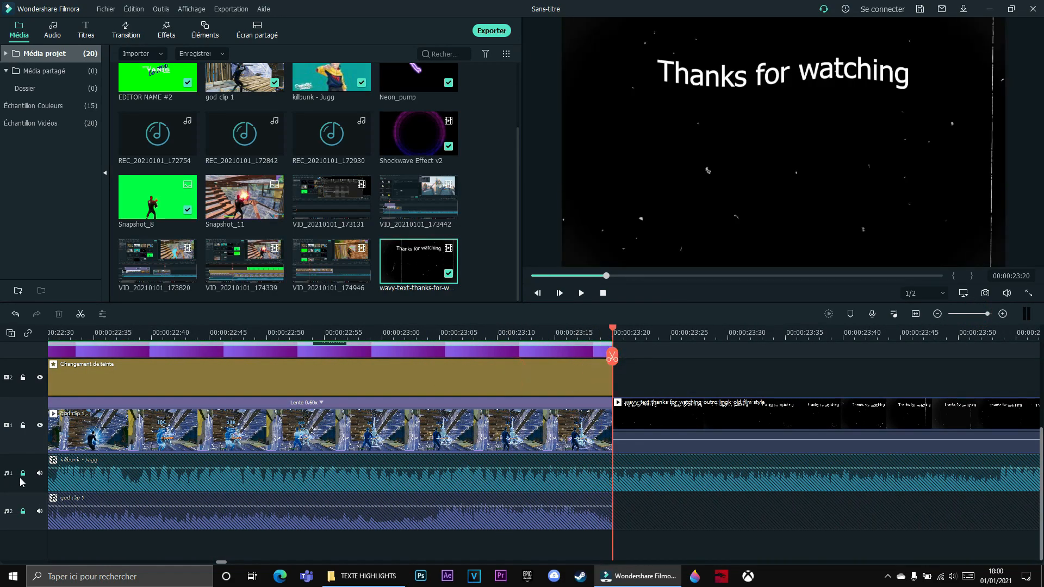
click(81, 478)
click(613, 357)
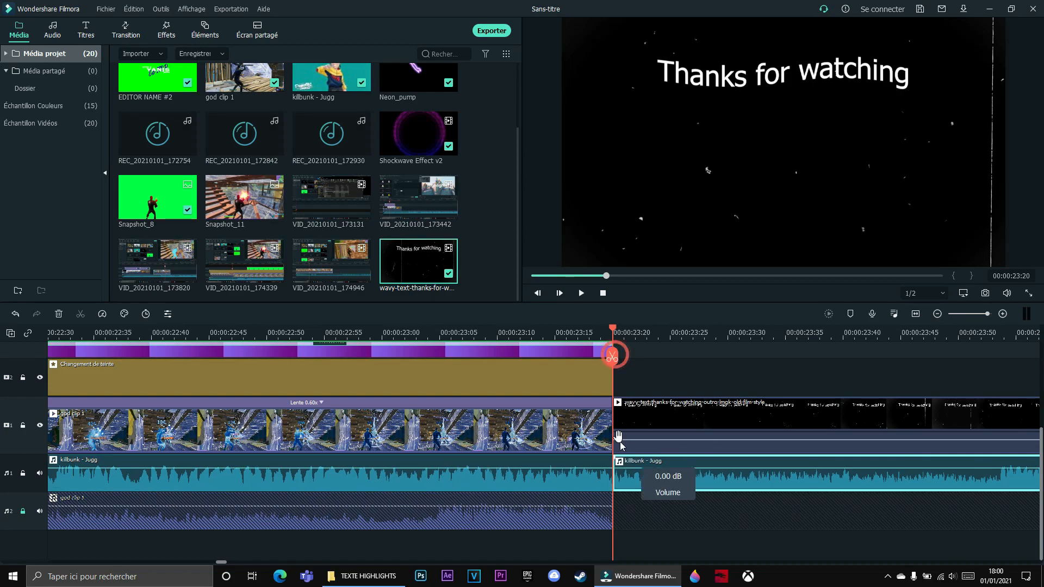
Split the killbunk - Jugg music at the outro's end, 00:00:29:35, and delete the part after the cut
drag(608, 358, 809, 392)
drag(223, 565, 267, 560)
click(647, 332)
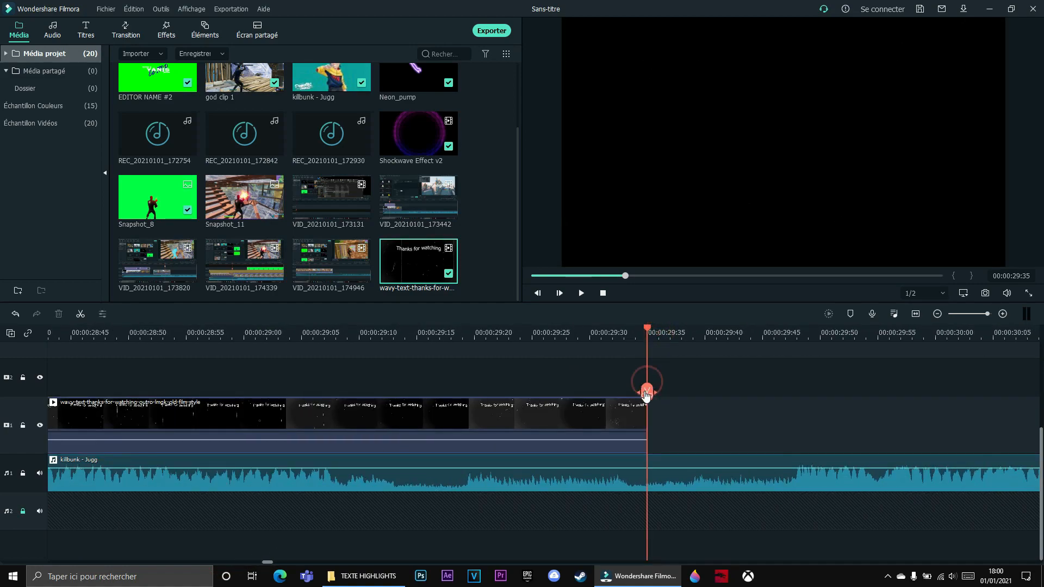
click(659, 460)
click(646, 396)
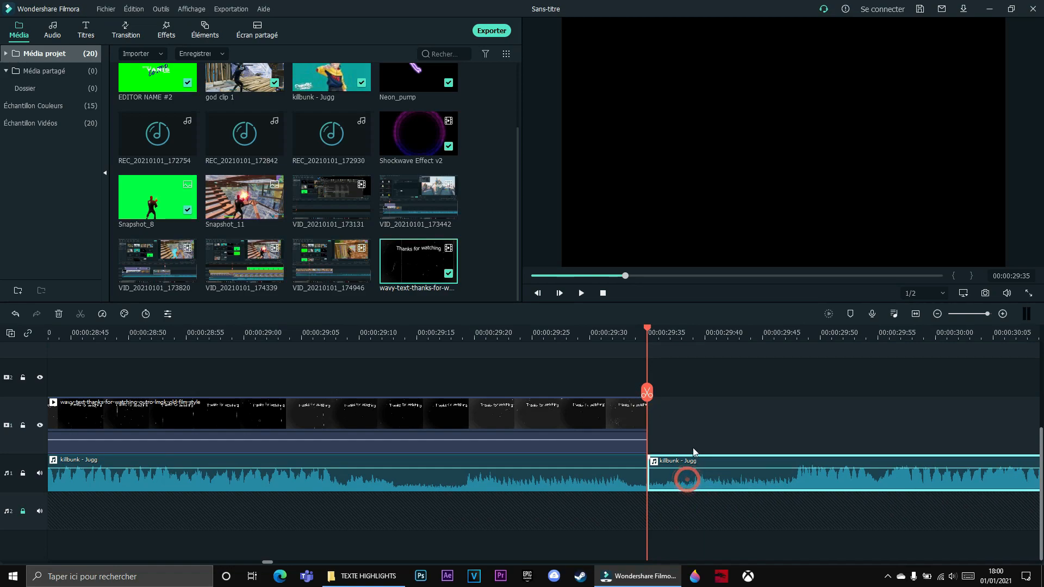
key(Delete)
Apply an equaliser preset to the killbunk - Jugg segment under the outro
drag(988, 314, 977, 317)
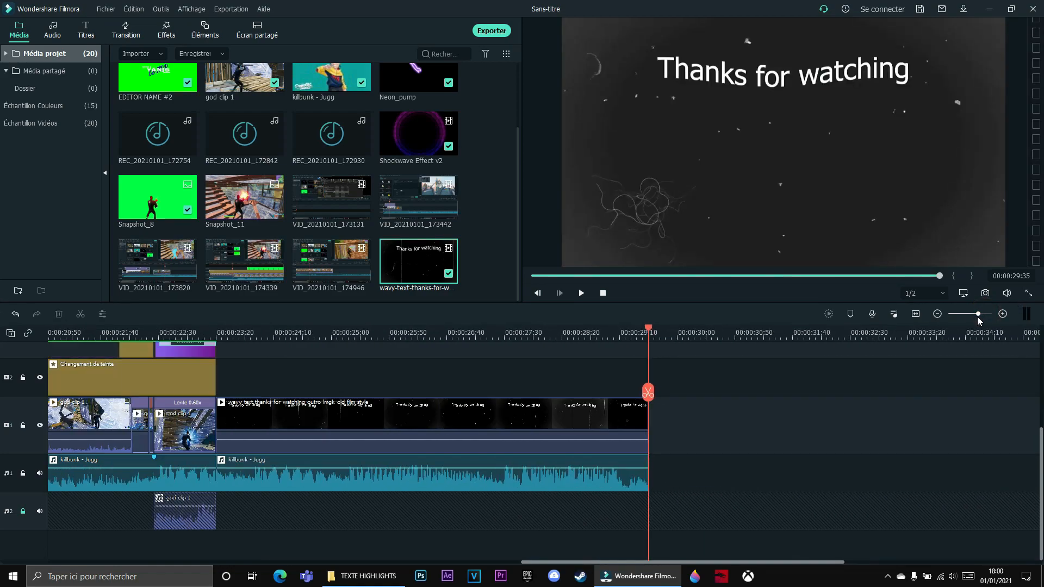
right_click(435, 477)
click(480, 229)
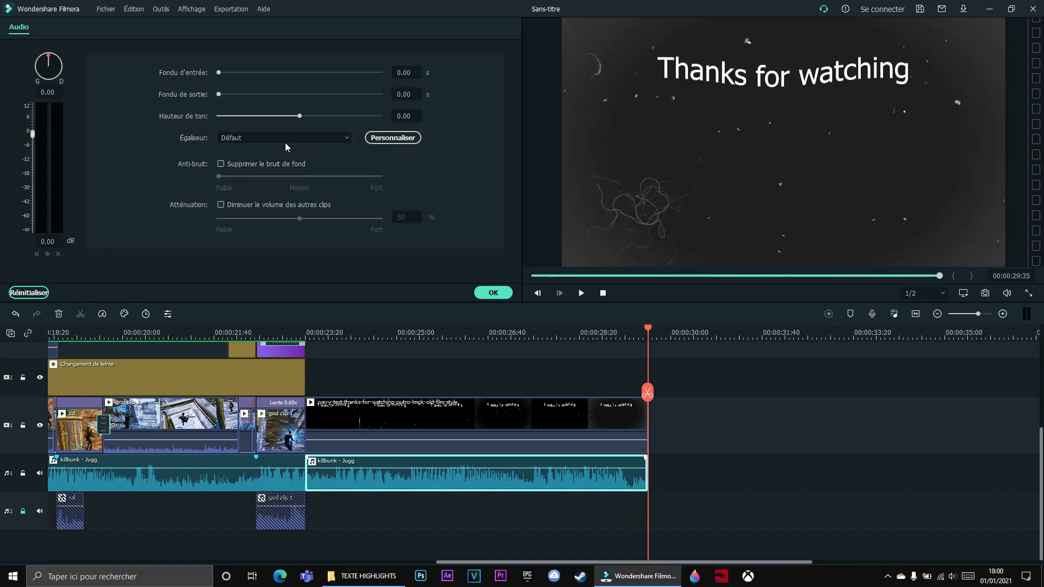
click(284, 137)
click(256, 213)
click(491, 294)
Play back the outro to check the music with its equaliser preset
key(space)
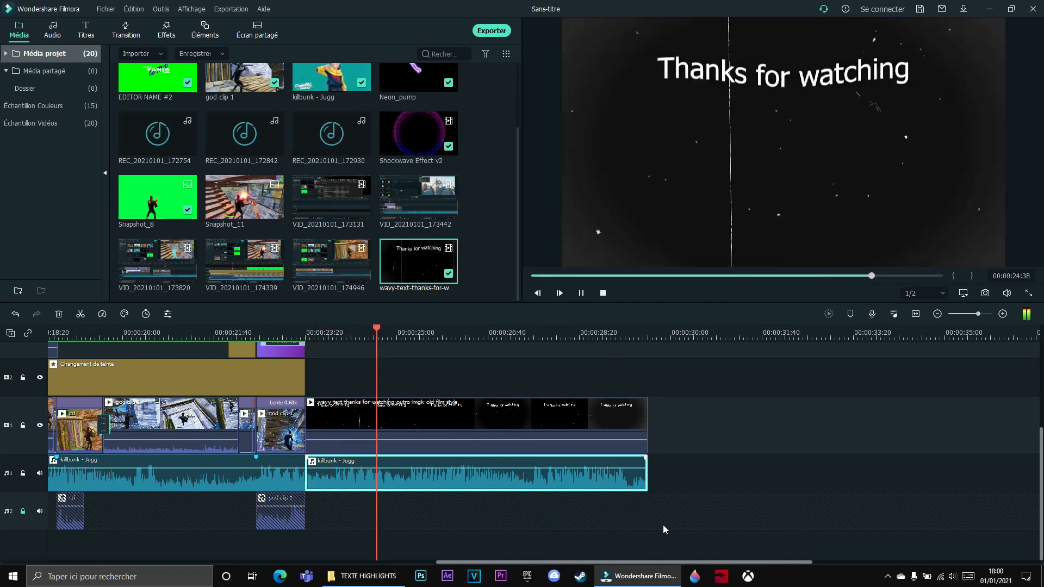
scroll(430, 432, up, 3)
key(space)
Add a Dissoudre transition to the end of the outro and stretch it to start at about 00:00:27:50
click(128, 34)
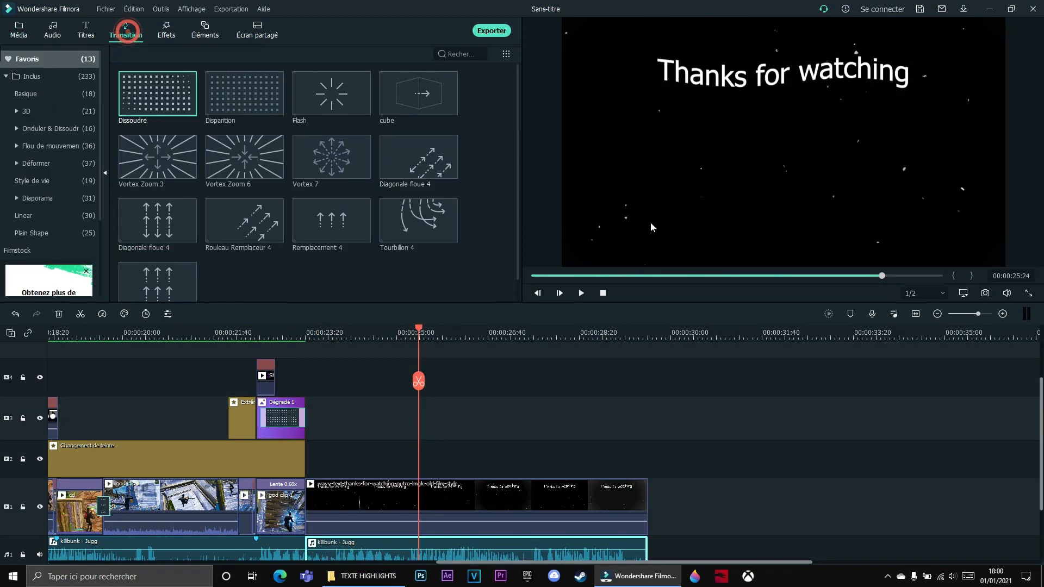
scroll(631, 473, down, 1)
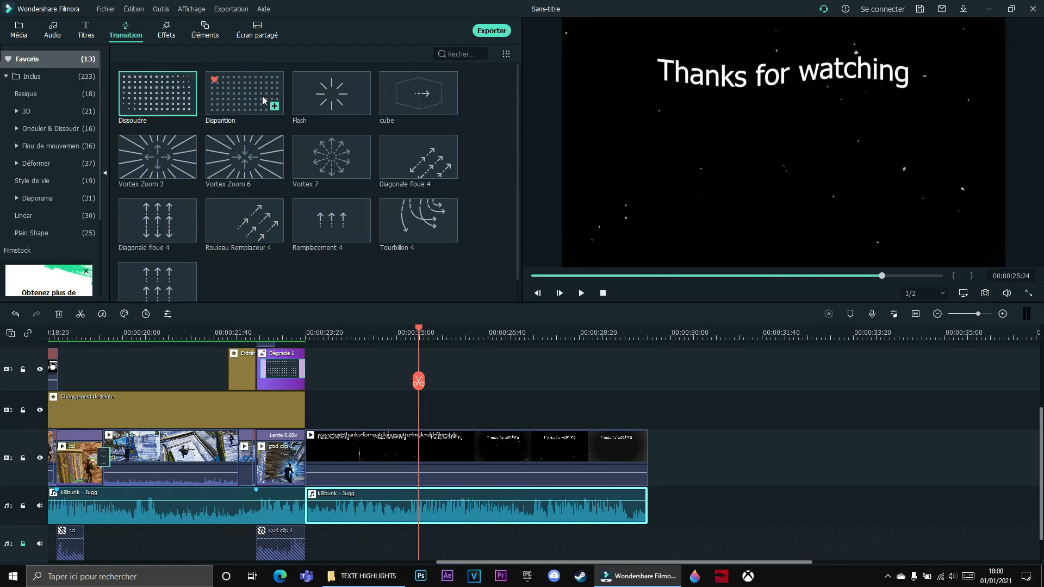
drag(267, 305, 536, 457)
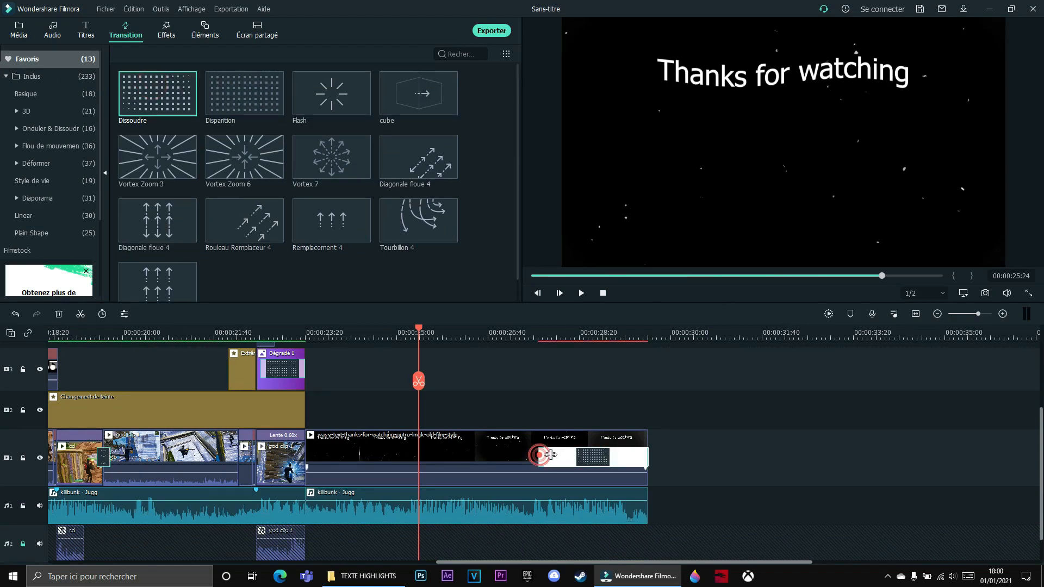
Play back the outro to check the Dissoudre transition at its end
drag(418, 381, 356, 369)
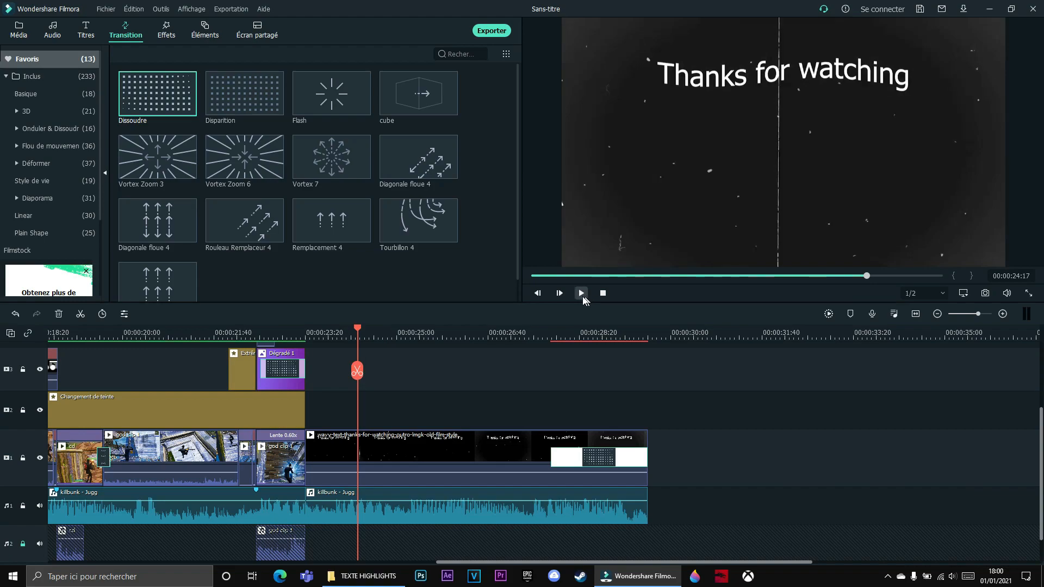
click(581, 295)
click(541, 333)
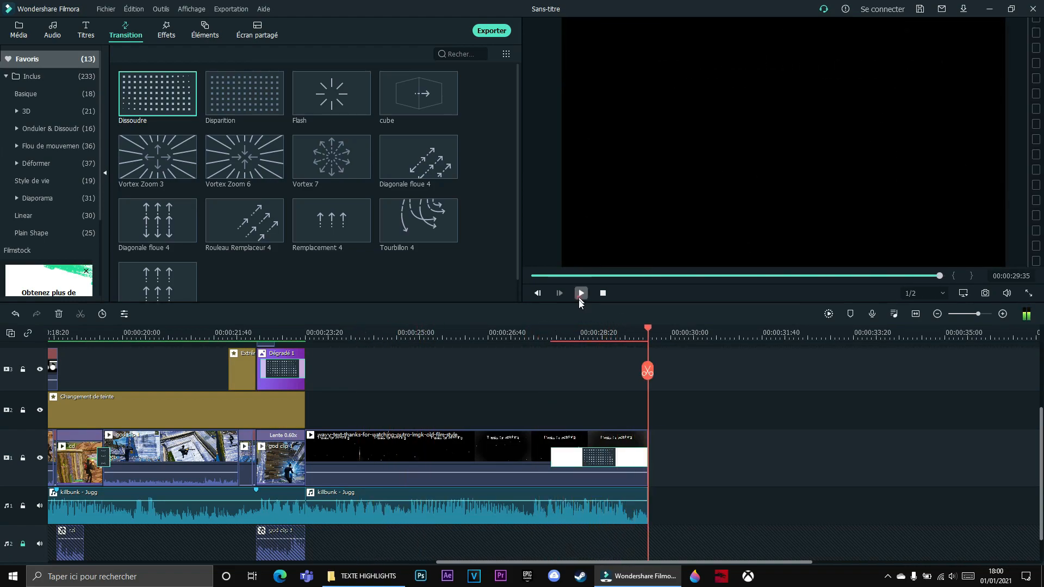
click(581, 293)
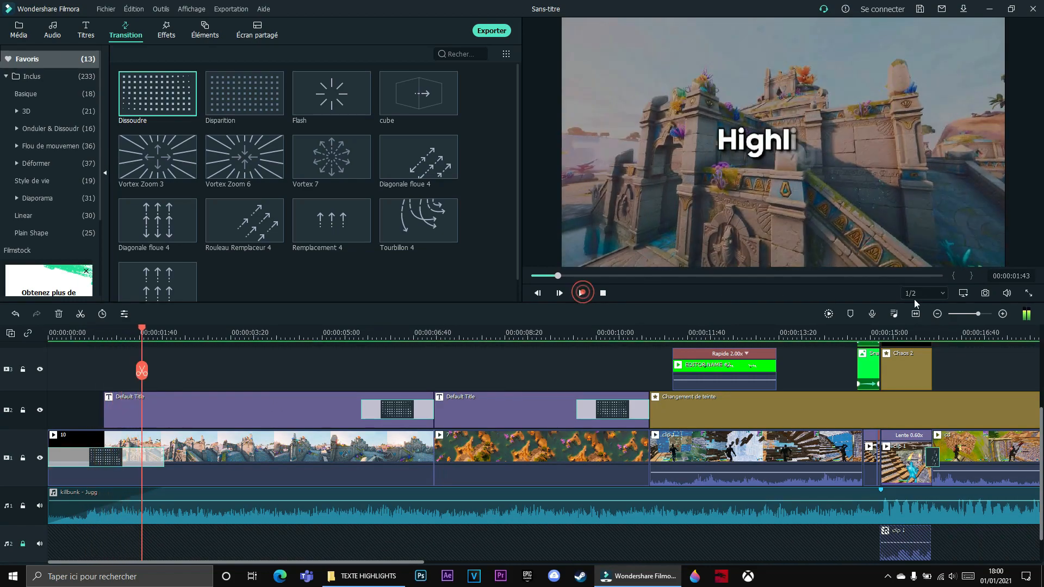
Add a fade-out to the music segment under the outro, starting at about 00:00:28:01, and play back the ending
drag(979, 315, 975, 315)
click(620, 331)
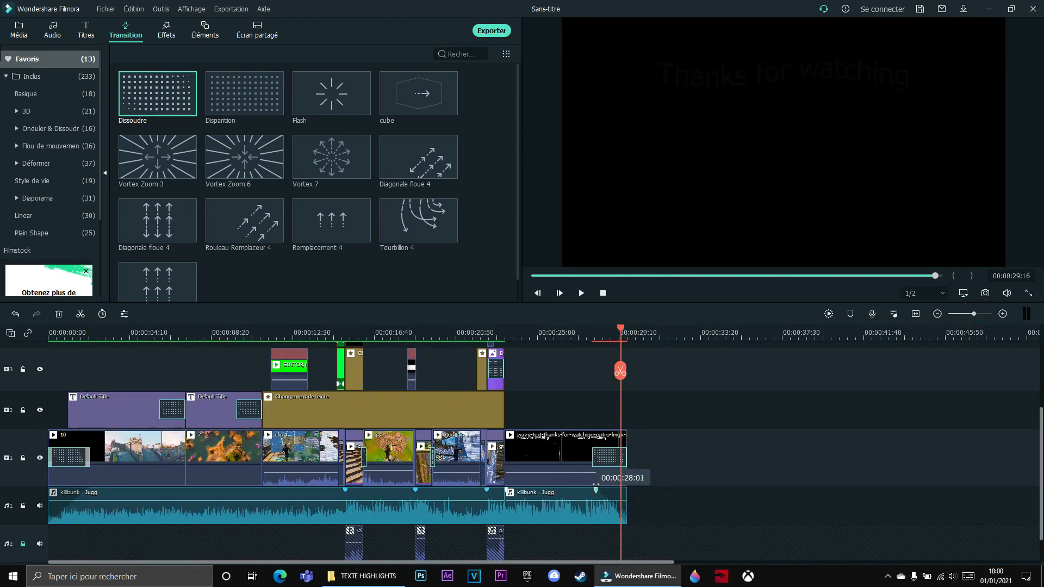
drag(624, 371, 550, 371)
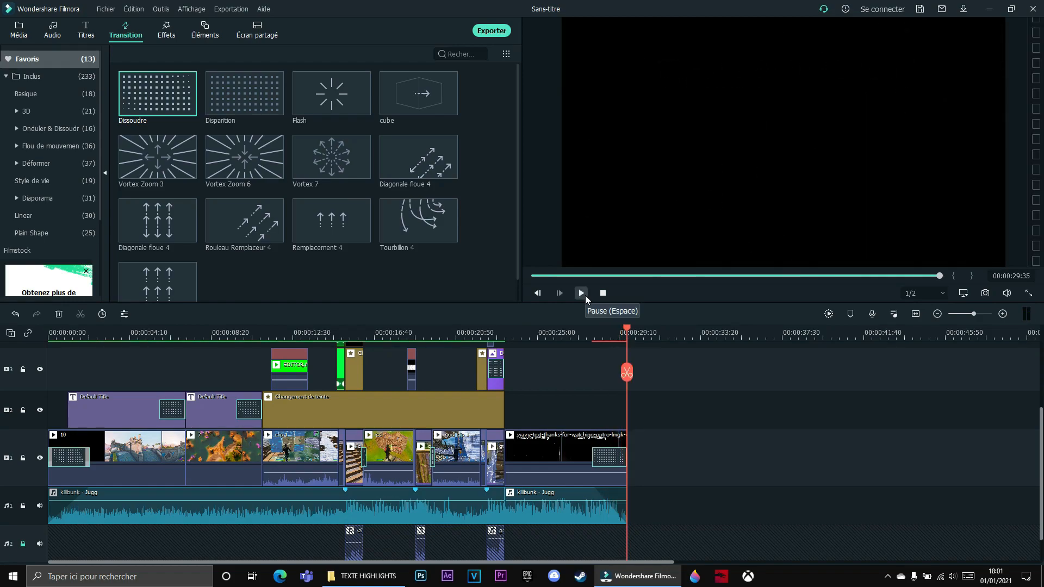
drag(626, 370, 315, 358)
scroll(430, 406, up, 3)
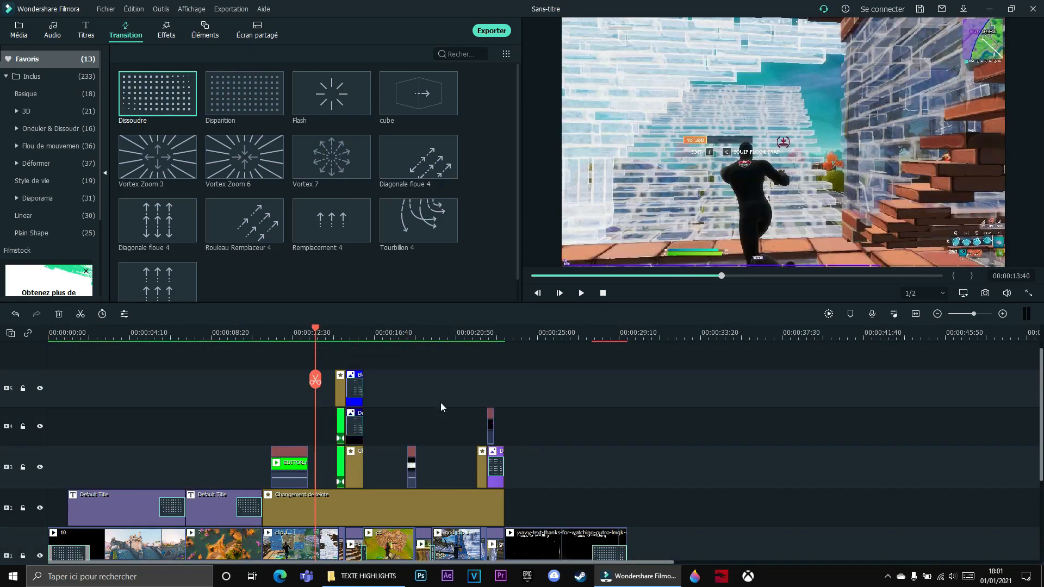